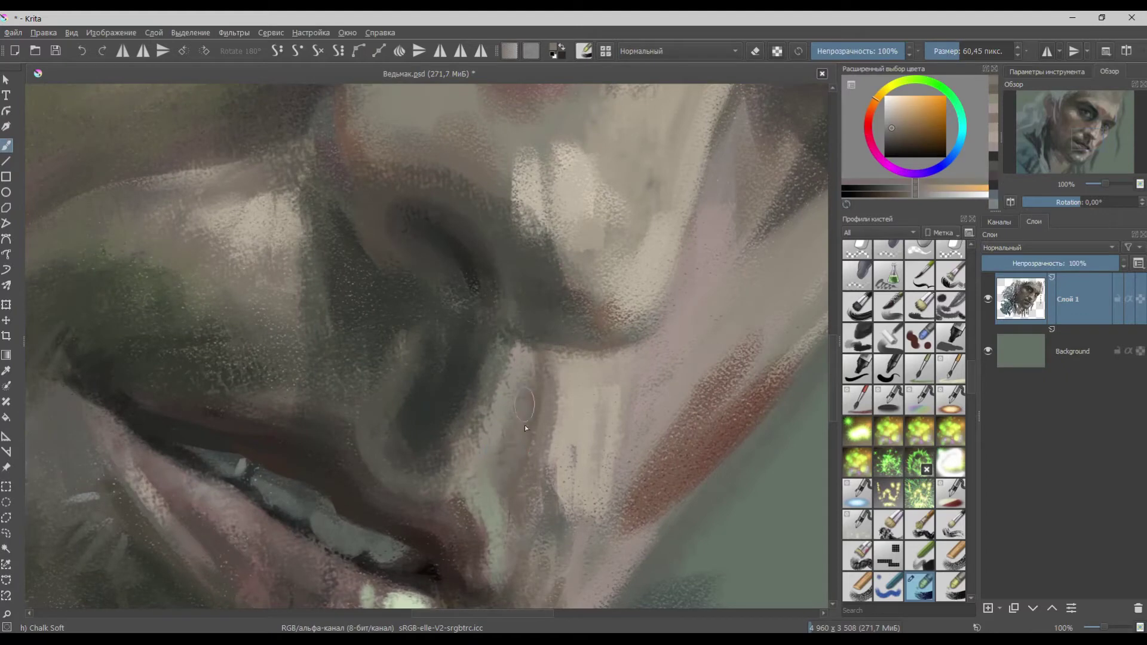
# - Blend the philtrum and the shadow beneath the nose with sampled skin and grey tones using the Chalk Soft brush
pyautogui.keyDown('ctrl'); pyautogui.click(537, 334); pyautogui.keyUp('ctrl')
pyautogui.moveTo(540, 351); pyautogui.dragTo(543, 385)
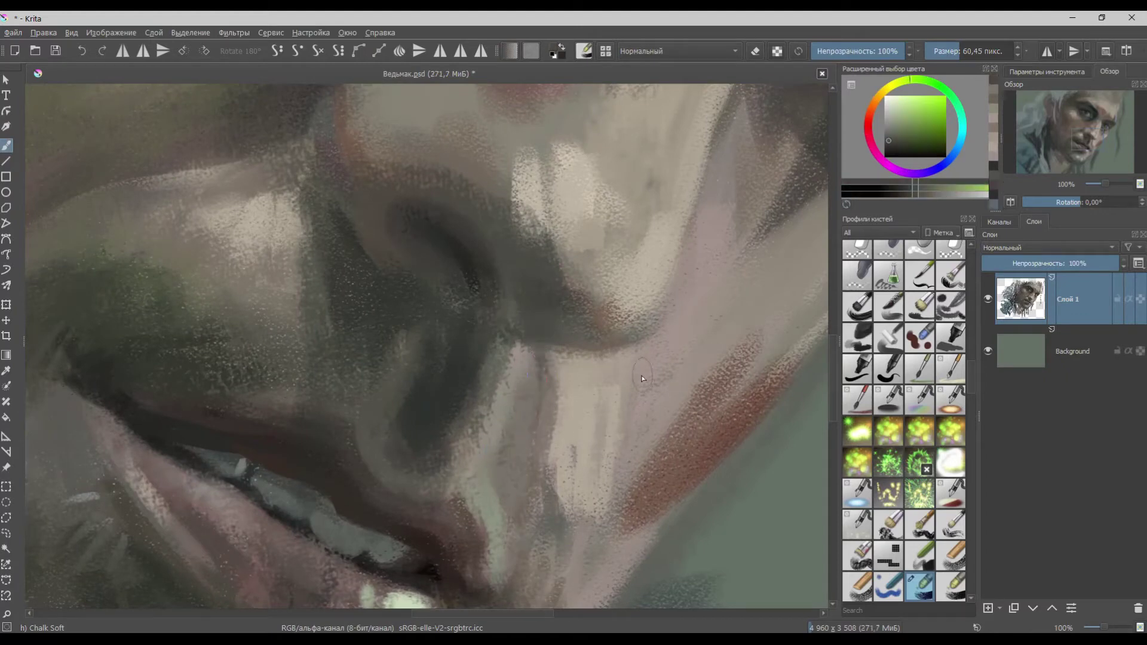
pyautogui.keyDown('ctrl'); pyautogui.click(507, 424); pyautogui.keyUp('ctrl')
pyautogui.moveTo(456, 308)
pyautogui.mouseDown()
pyautogui.moveTo(452, 341)
pyautogui.moveTo(411, 350)
pyautogui.moveTo(463, 321)
pyautogui.moveTo(412, 406)
pyautogui.mouseUp()
pyautogui.keyDown('ctrl'); pyautogui.click(443, 353); pyautogui.keyUp('ctrl')
pyautogui.moveTo(512, 358)
pyautogui.mouseDown()
pyautogui.moveTo(495, 402)
pyautogui.moveTo(475, 408)
pyautogui.moveTo(494, 381)
pyautogui.moveTo(486, 448)
pyautogui.mouseUp()
pyautogui.keyDown('ctrl'); pyautogui.click(522, 413); pyautogui.keyUp('ctrl')
pyautogui.keyDown('ctrl'); pyautogui.click(466, 415); pyautogui.keyUp('ctrl')
pyautogui.keyDown('ctrl'); pyautogui.click(517, 359); pyautogui.keyUp('ctrl')
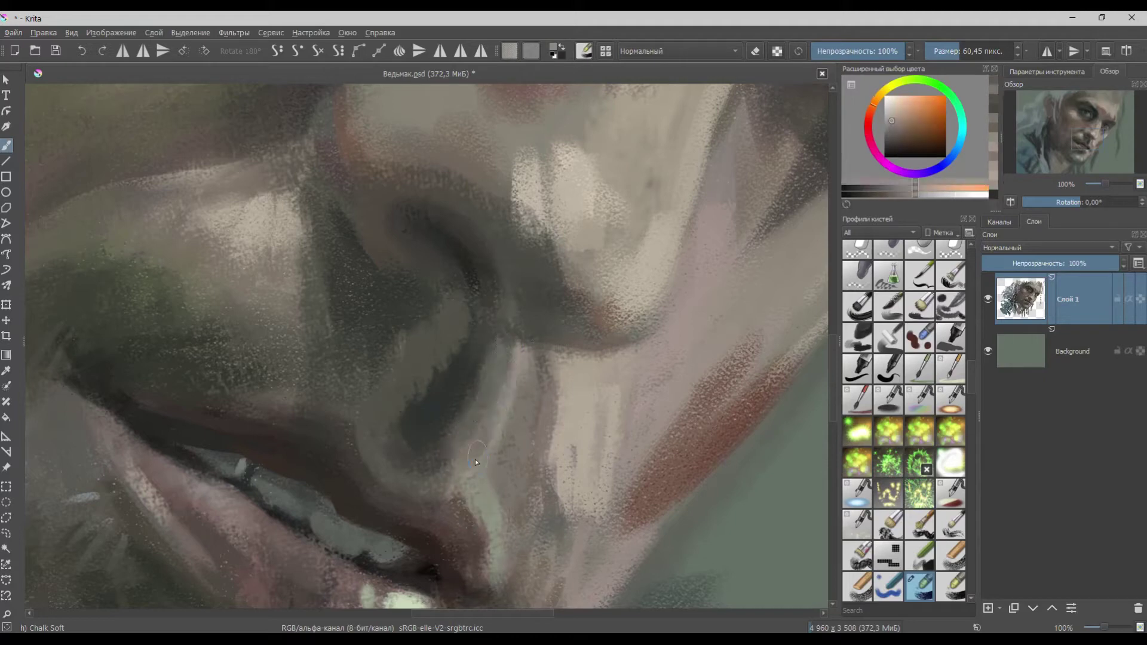
pyautogui.keyDown('ctrl'); pyautogui.click(486, 449); pyautogui.keyUp('ctrl')
# - Refine the transition between the philtrum shadow and the lit skin above the upper lip with sampled greys
pyautogui.scroll(-5, 528, 350)
pyautogui.scroll(5, 552, 365)
pyautogui.moveTo(496, 402)
pyautogui.mouseDown()
pyautogui.moveTo(407, 376)
pyautogui.moveTo(501, 404)
pyautogui.moveTo(469, 386)
pyautogui.moveTo(475, 369)
pyautogui.mouseUp()
pyautogui.keyDown('ctrl'); pyautogui.click(437, 374); pyautogui.keyUp('ctrl')
pyautogui.keyDown('ctrl'); pyautogui.click(437, 394); pyautogui.keyUp('ctrl')
pyautogui.keyDown('ctrl'); pyautogui.click(486, 390); pyautogui.keyUp('ctrl')
pyautogui.keyDown('ctrl'); pyautogui.click(467, 382); pyautogui.keyUp('ctrl')
pyautogui.keyDown('ctrl'); pyautogui.click(475, 369); pyautogui.keyUp('ctrl')
pyautogui.keyDown('ctrl'); pyautogui.click(485, 379); pyautogui.keyUp('ctrl')
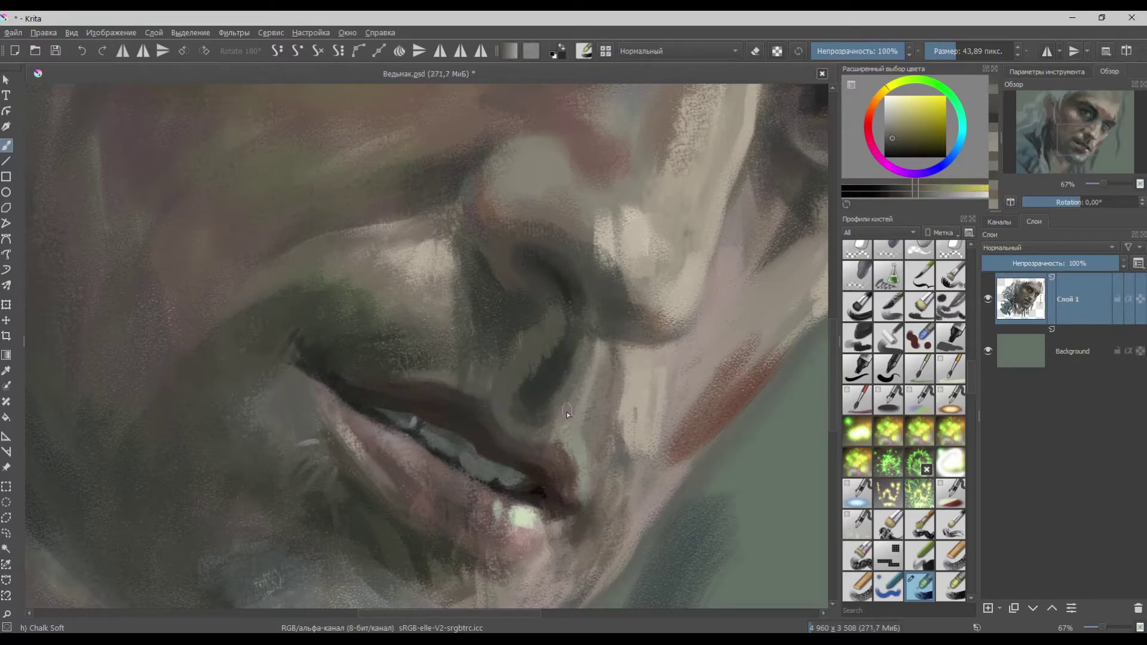
# - Touch up the upper lip's edge and the teeth with tones sampled from the mouth
pyautogui.keyDown('ctrl'); pyautogui.click(507, 411); pyautogui.keyUp('ctrl')
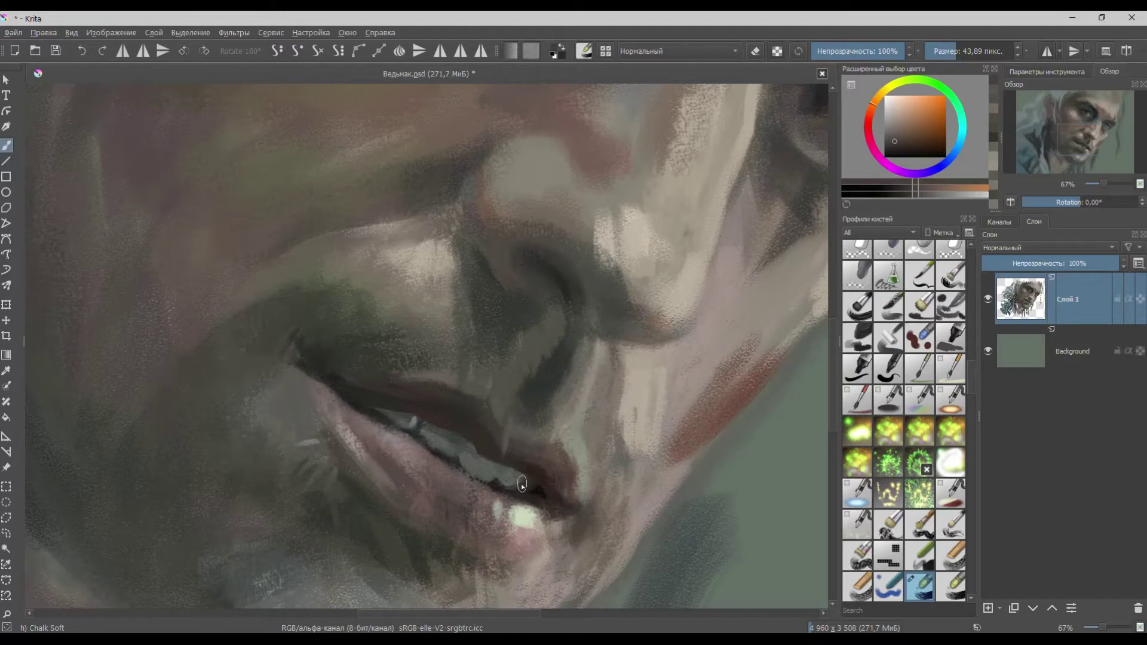
pyautogui.keyDown('ctrl'); pyautogui.click(478, 475); pyautogui.keyUp('ctrl')
pyautogui.keyDown('ctrl'); pyautogui.click(477, 467); pyautogui.keyUp('ctrl')
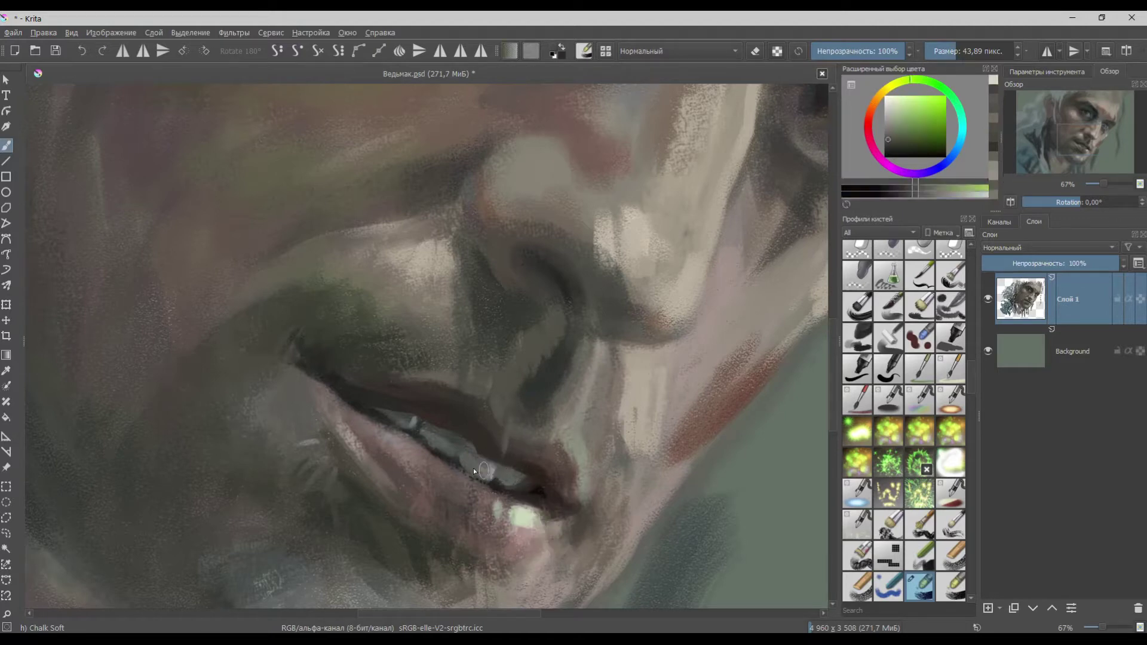
# - Soften the cheekbone highlight beside the near eye and define its outer corner and lower eyelid with sampled darks
pyautogui.keyDown('ctrl'); pyautogui.click(441, 215); pyautogui.keyUp('ctrl')
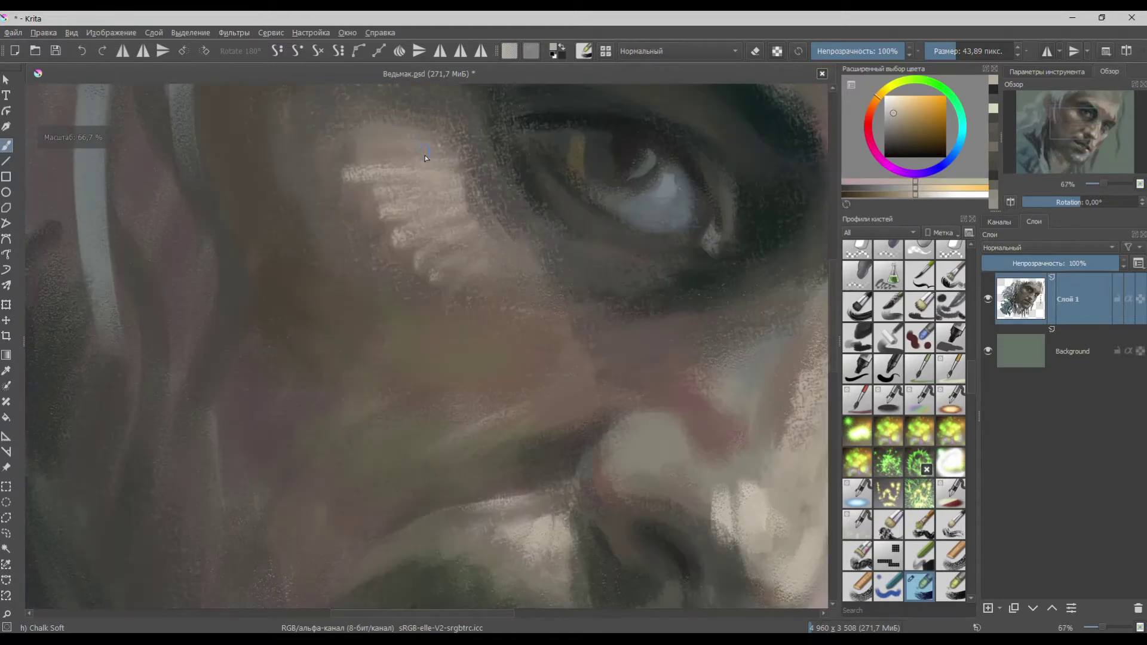
pyautogui.keyDown('ctrl'); pyautogui.click(485, 185); pyautogui.keyUp('ctrl')
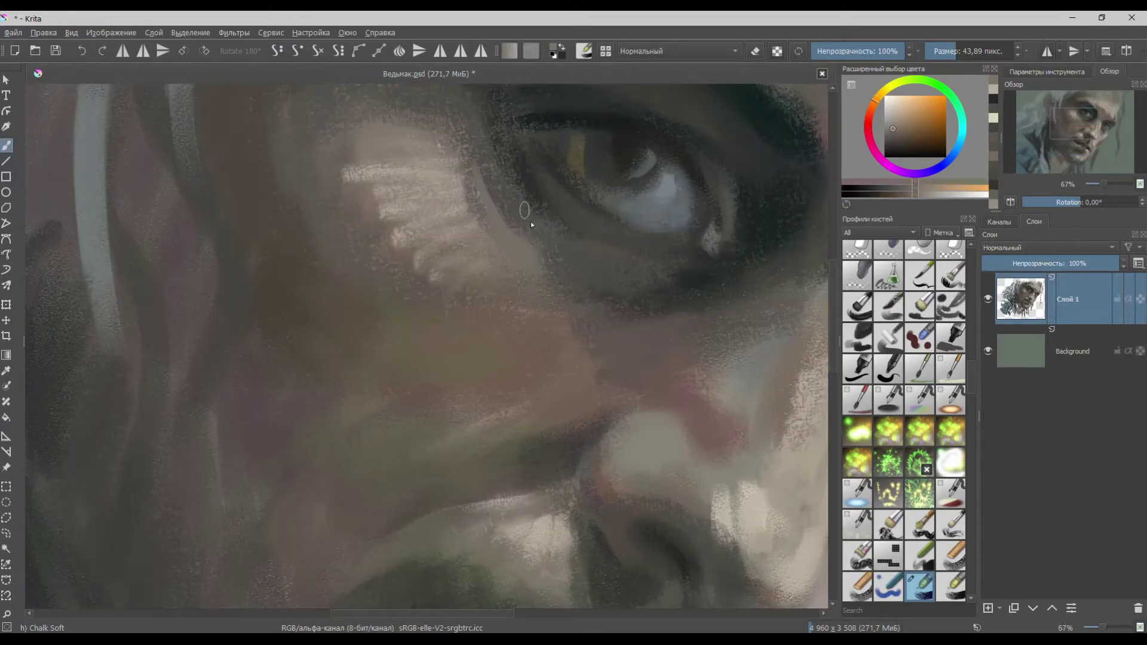
pyautogui.keyDown('ctrl'); pyautogui.click(704, 285); pyautogui.keyUp('ctrl')
pyautogui.moveTo(512, 169)
pyautogui.mouseDown()
pyautogui.moveTo(514, 192)
pyautogui.moveTo(516, 180)
pyautogui.mouseUp()
pyautogui.keyDown('ctrl'); pyautogui.click(548, 213); pyautogui.keyUp('ctrl')
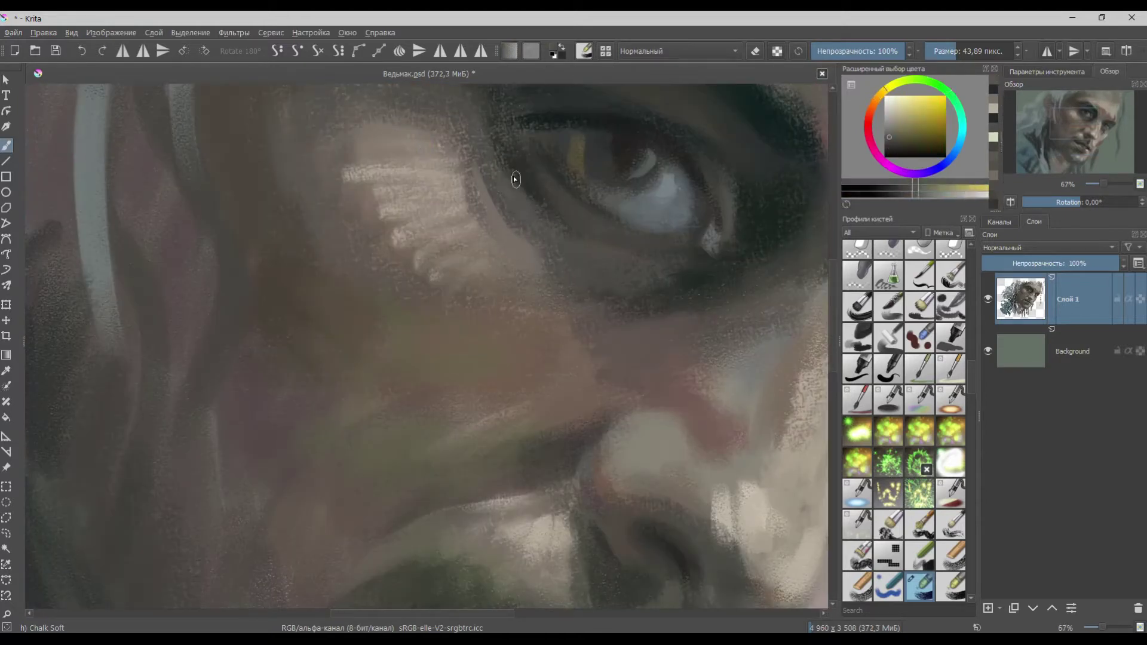
pyautogui.keyDown('ctrl'); pyautogui.click(584, 233); pyautogui.keyUp('ctrl')
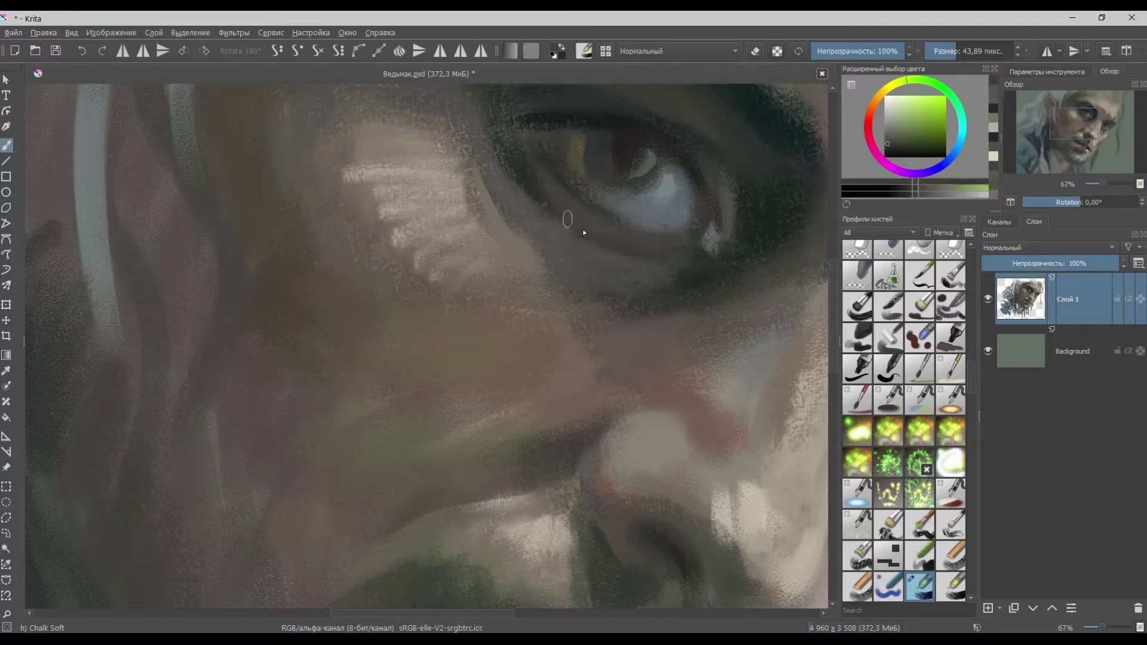
pyautogui.keyDown('ctrl'); pyautogui.click(690, 251); pyautogui.keyUp('ctrl')
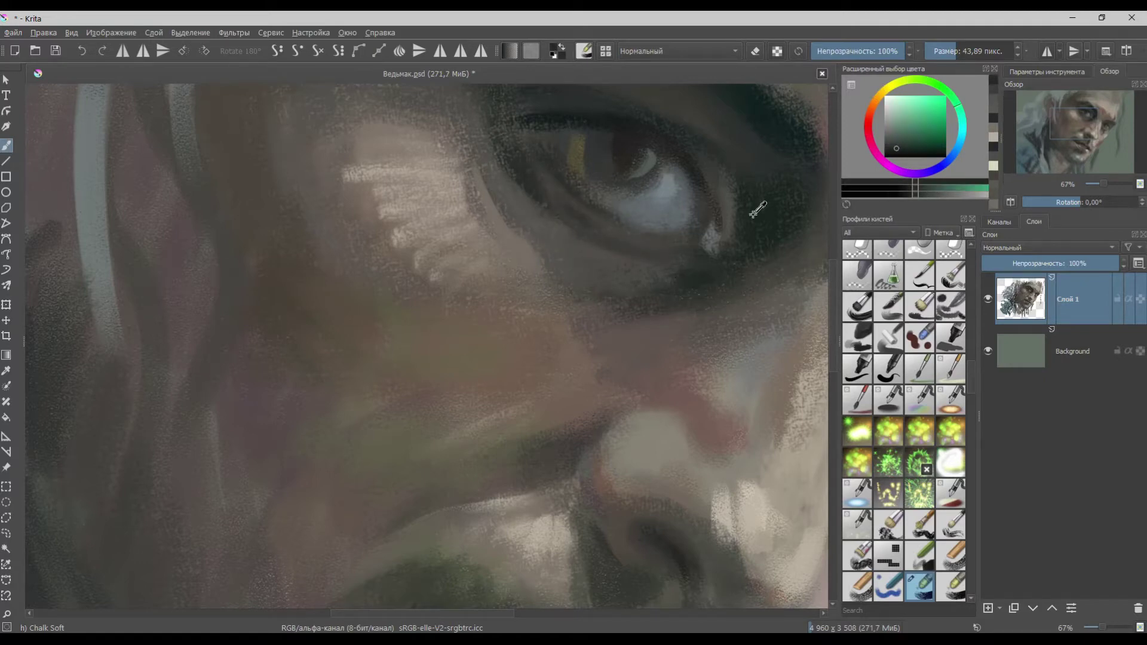
# - Deepen the shadow around the near eye's inner corner with sampled dark greens
pyautogui.keyDown('ctrl'); pyautogui.click(633, 570); pyautogui.keyUp('ctrl')
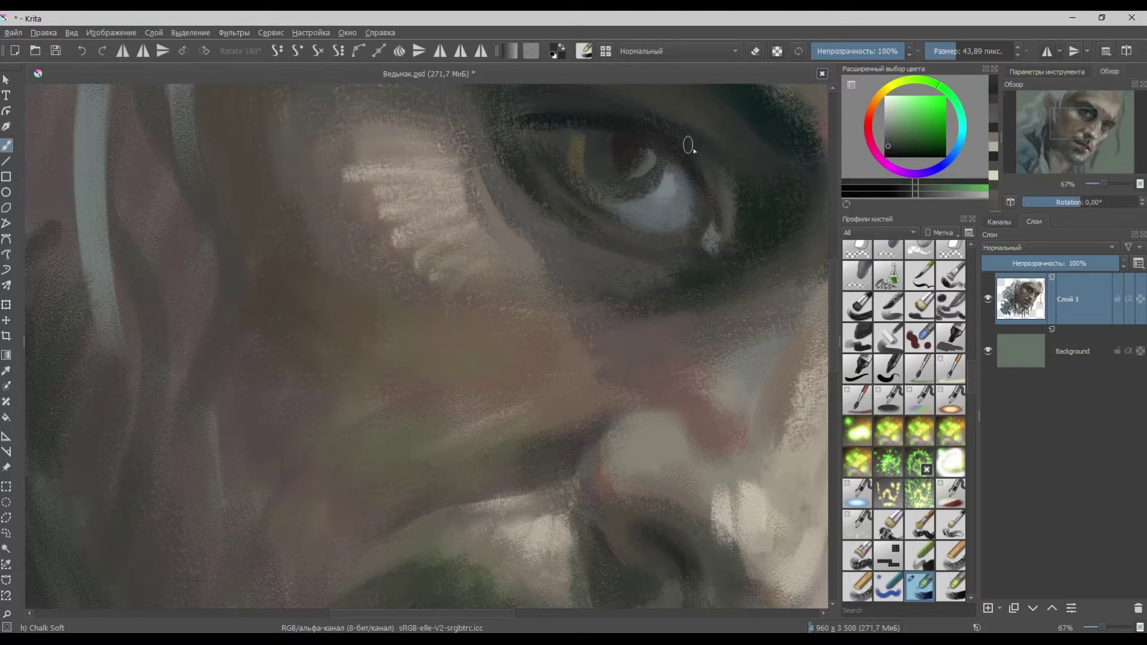
pyautogui.scroll(-3, 641, 257)
pyautogui.scroll(2, 669, 179)
pyautogui.keyDown('ctrl'); pyautogui.click(700, 305); pyautogui.keyUp('ctrl')
pyautogui.keyDown('ctrl'); pyautogui.click(684, 262); pyautogui.keyUp('ctrl')
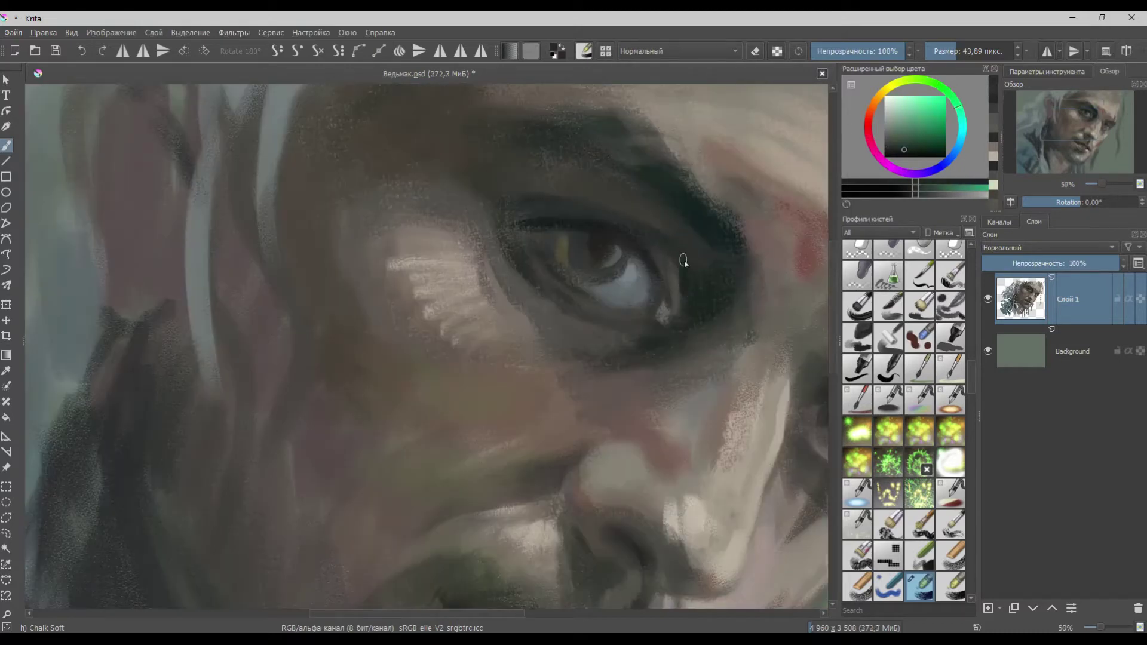
# - Smooth the near eye's upper eyelid and the dark eyebrow above it with sampled tones
pyautogui.keyDown('ctrl'); pyautogui.click(592, 185); pyautogui.keyUp('ctrl')
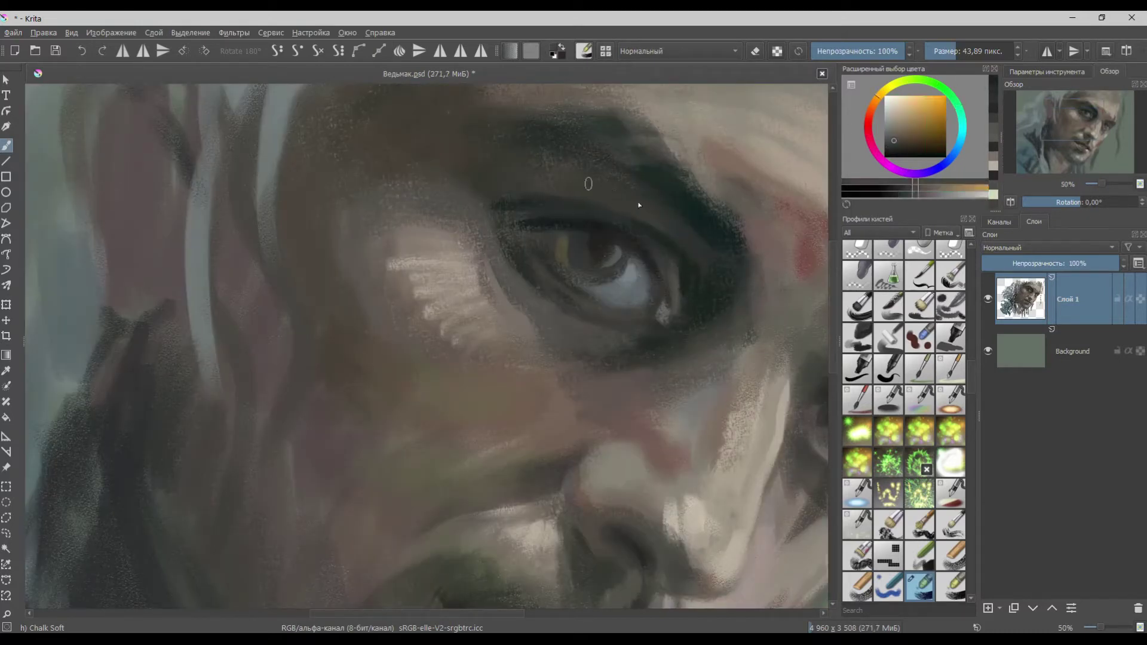
pyautogui.keyDown('ctrl'); pyautogui.click(636, 172); pyautogui.keyUp('ctrl')
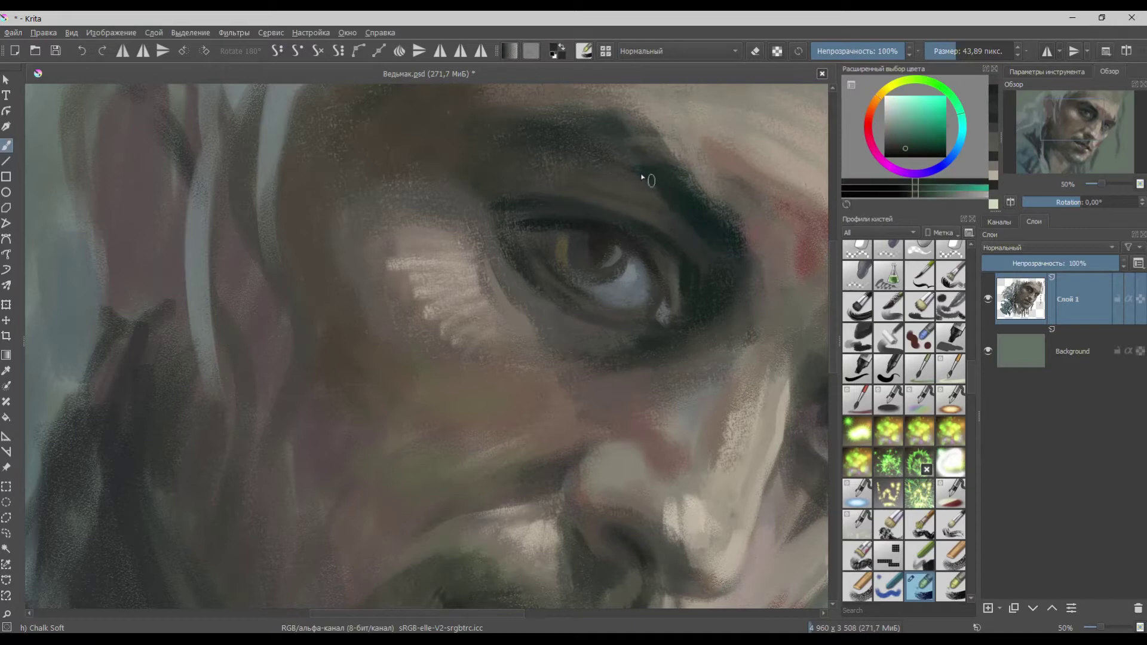
pyautogui.moveTo(533, 133); pyautogui.dragTo(574, 122)
# - Rework the near eye's outer corner, lower eyelid and the skin beneath it with sampled shadow tones
pyautogui.keyDown('ctrl'); pyautogui.click(548, 316); pyautogui.keyUp('ctrl')
pyautogui.moveTo(526, 326)
pyautogui.mouseDown()
pyautogui.moveTo(482, 242)
pyautogui.moveTo(554, 287)
pyautogui.mouseUp()
pyautogui.keyDown('ctrl'); pyautogui.click(515, 245); pyautogui.keyUp('ctrl')
pyautogui.keyDown('ctrl'); pyautogui.click(516, 234); pyautogui.keyUp('ctrl')
pyautogui.keyDown('ctrl'); pyautogui.click(516, 242); pyautogui.keyUp('ctrl')
pyautogui.moveTo(516, 234)
pyautogui.mouseDown()
pyautogui.moveTo(522, 270)
pyautogui.moveTo(549, 325)
pyautogui.moveTo(529, 244)
pyautogui.mouseUp()
pyautogui.moveTo(517, 248)
pyautogui.mouseDown()
pyautogui.moveTo(539, 286)
pyautogui.moveTo(626, 320)
pyautogui.moveTo(631, 344)
pyautogui.mouseUp()
pyautogui.keyDown('ctrl'); pyautogui.click(573, 297); pyautogui.keyUp('ctrl')
pyautogui.keyDown('ctrl'); pyautogui.click(592, 378); pyautogui.keyUp('ctrl')
pyautogui.moveTo(592, 378); pyautogui.dragTo(560, 352)
# - Shade the near corner of the mouth and the area under the lower lip with sampled dark tones
pyautogui.scroll(-3, 437, 232)
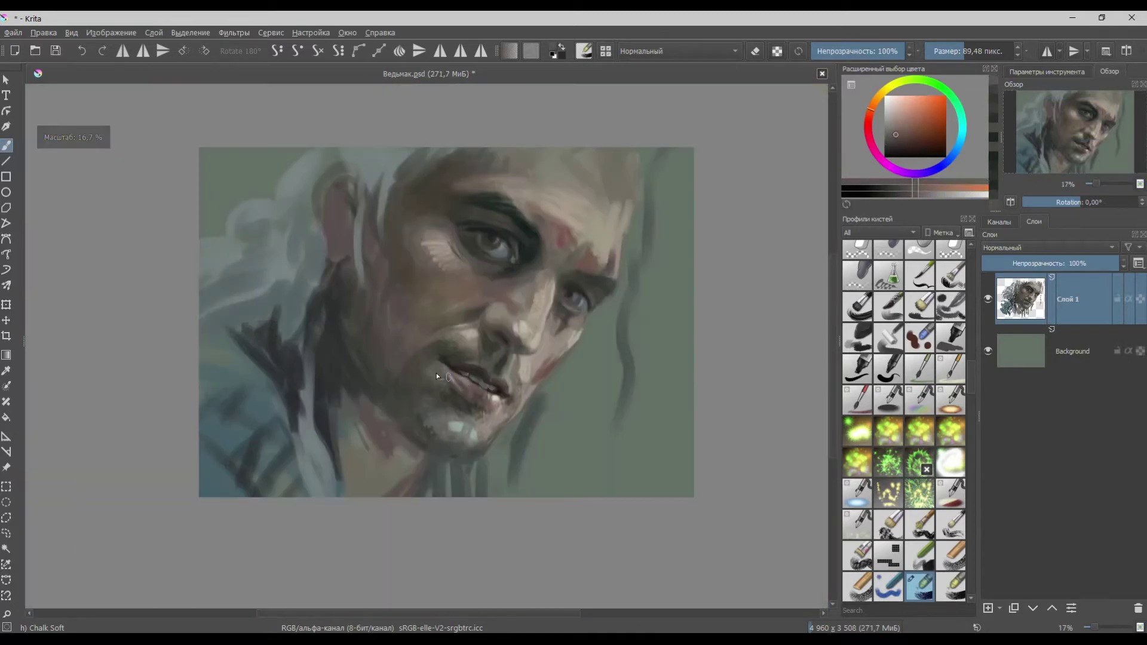
pyautogui.scroll(3, 439, 368)
pyautogui.keyDown('ctrl'); pyautogui.click(437, 329); pyautogui.keyUp('ctrl')
pyautogui.keyDown('ctrl'); pyautogui.click(446, 334); pyautogui.keyUp('ctrl')
pyautogui.moveTo(438, 329)
pyautogui.mouseDown()
pyautogui.moveTo(456, 347)
pyautogui.moveTo(433, 332)
pyautogui.mouseUp()
pyautogui.keyDown('ctrl'); pyautogui.click(518, 437); pyautogui.keyUp('ctrl')
pyautogui.keyDown('ctrl'); pyautogui.click(501, 437); pyautogui.keyUp('ctrl')
pyautogui.moveTo(500, 435); pyautogui.dragTo(486, 435)
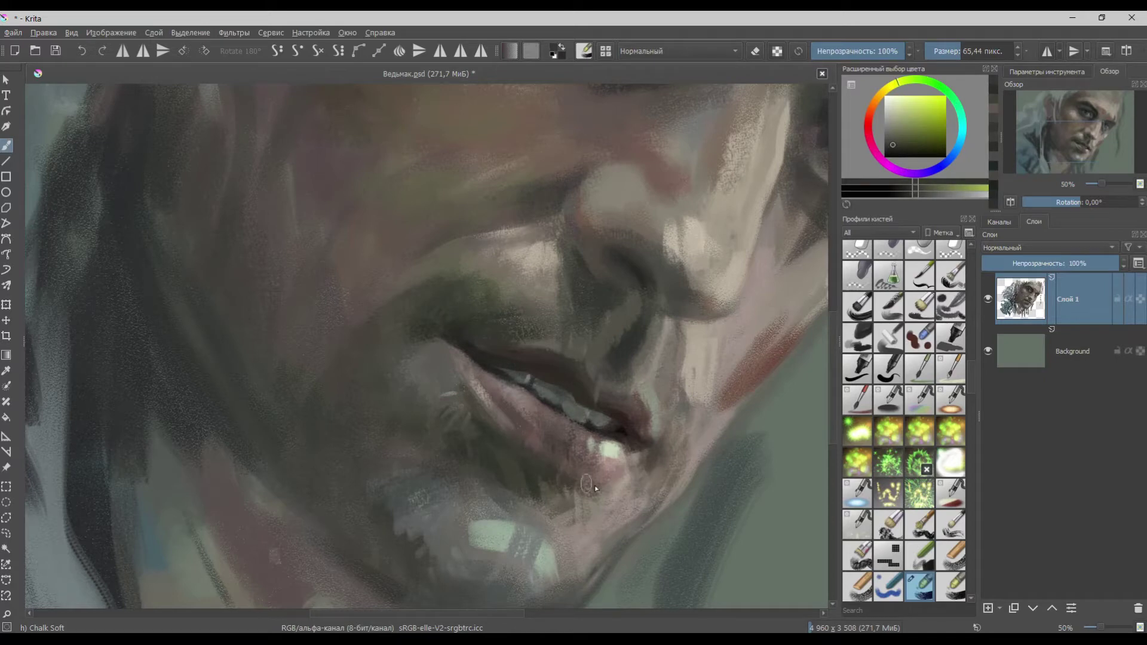
# - Smooth the lower lip and the skin just below it with sampled pink and olive tones
pyautogui.keyDown('ctrl'); pyautogui.click(590, 486); pyautogui.keyUp('ctrl')
pyautogui.keyDown('ctrl'); pyautogui.click(591, 465); pyautogui.keyUp('ctrl')
pyautogui.keyDown('ctrl'); pyautogui.click(564, 446); pyautogui.keyUp('ctrl')
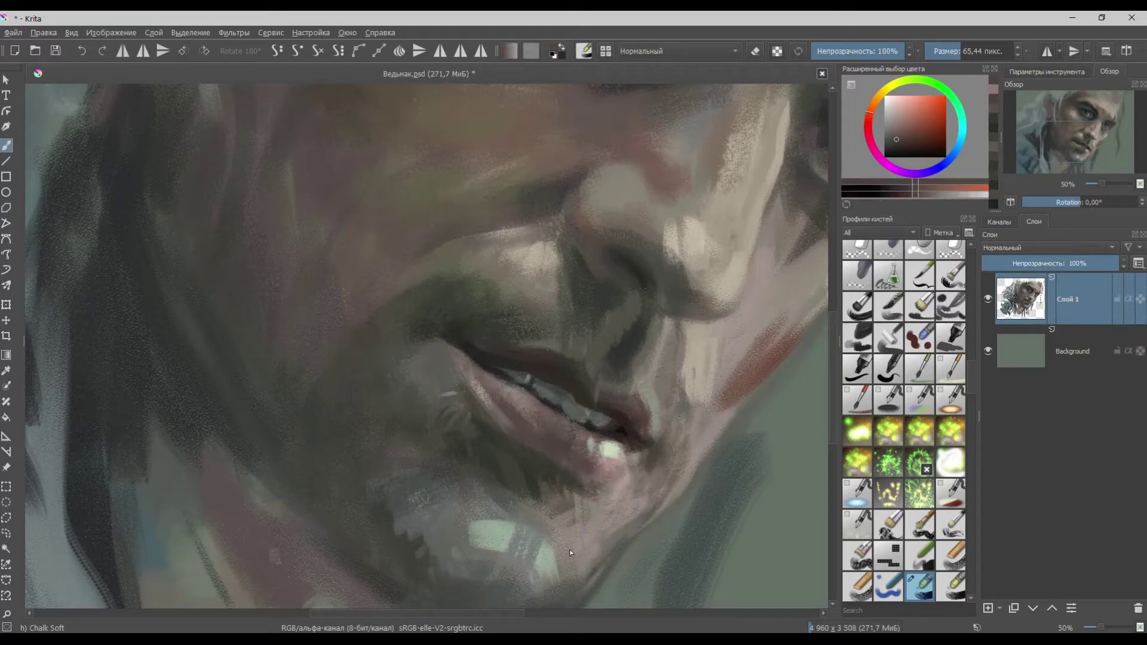
pyautogui.keyDown('ctrl'); pyautogui.click(523, 509); pyautogui.keyUp('ctrl')
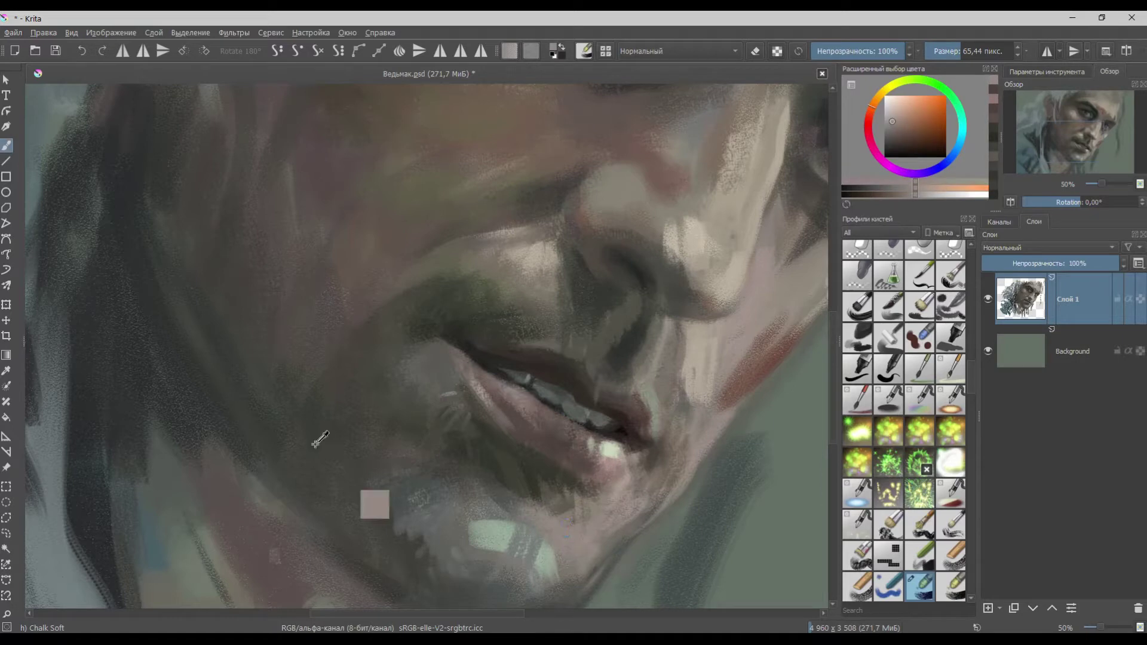
# - Paint the shadow along the underside of the chin with a dark tone sampled from the jaw
pyautogui.keyDown('ctrl'); pyautogui.click(320, 440); pyautogui.keyUp('ctrl')
pyautogui.press('-')
pyautogui.moveTo(429, 520); pyautogui.dragTo(499, 528)
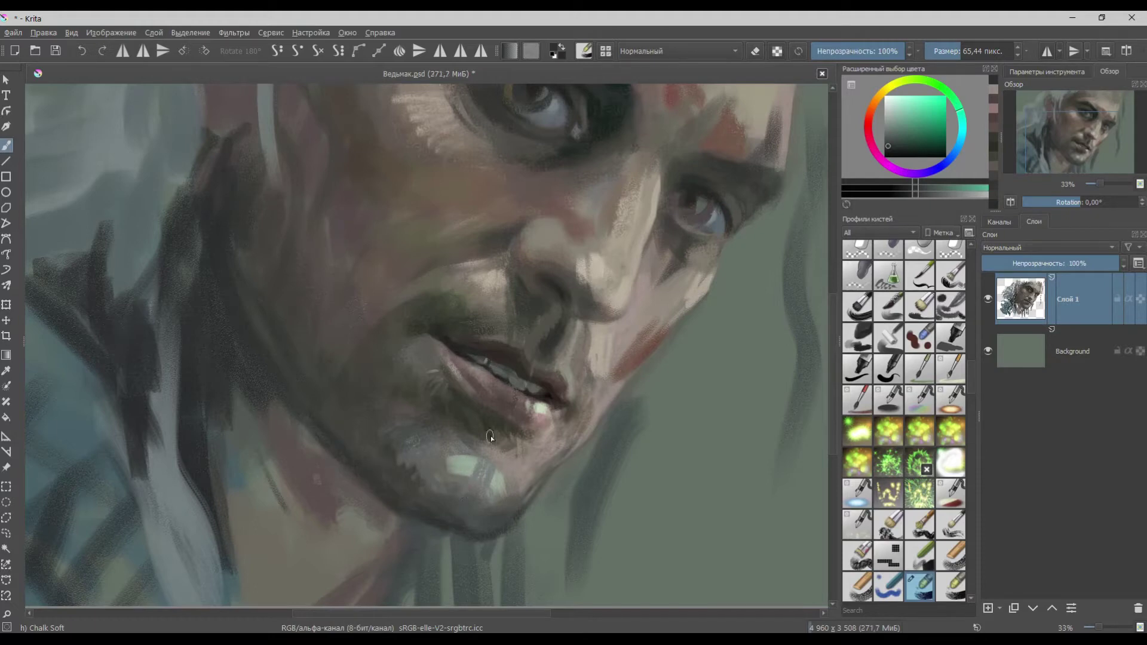
# - Paint a light skin edge along the chin and lower cheek, cleaning the outline with the Eraser circle brush
pyautogui.keyDown('ctrl'); pyautogui.click(614, 332); pyautogui.keyUp('ctrl')
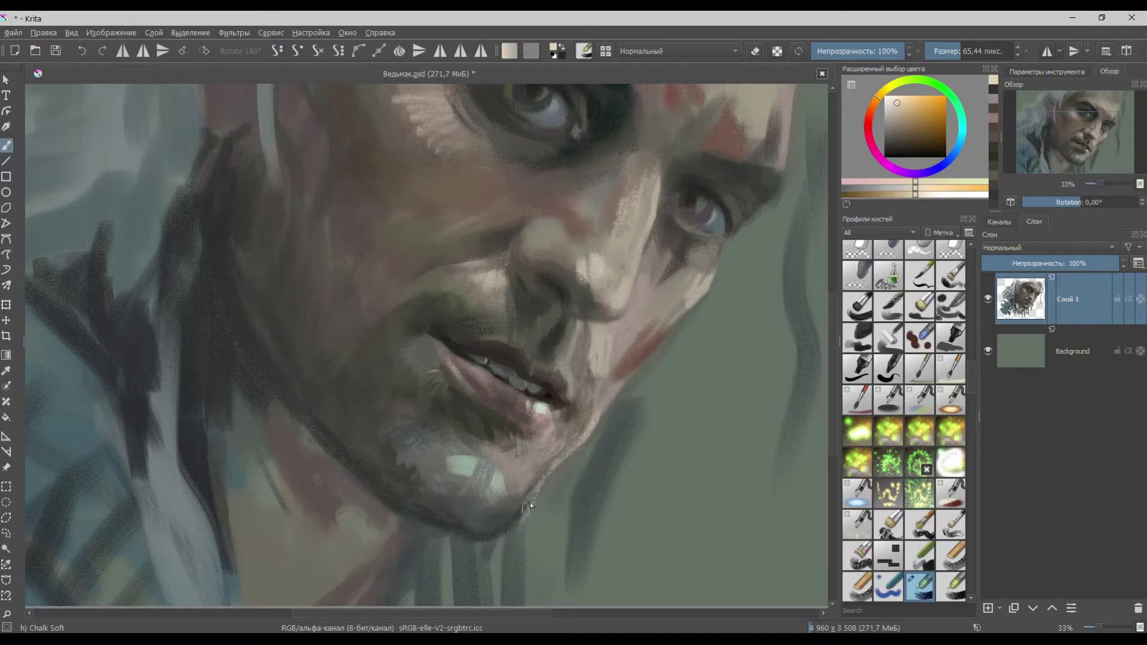
pyautogui.press('e')
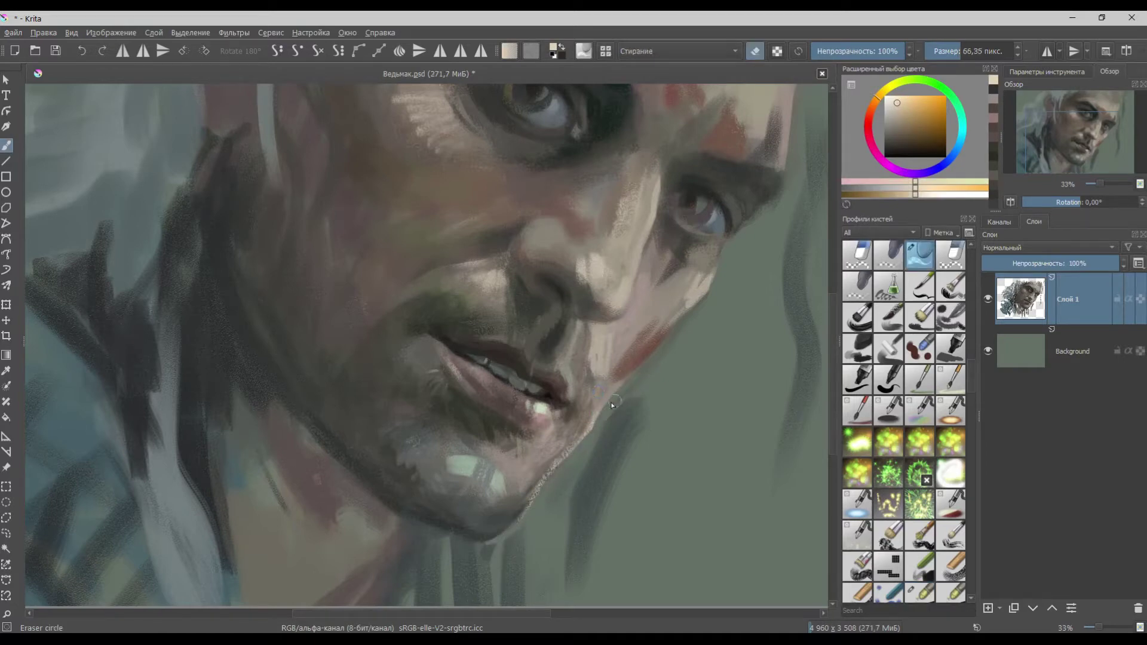
pyautogui.press('/')
pyautogui.keyDown('ctrl'); pyautogui.click(609, 342); pyautogui.keyUp('ctrl')
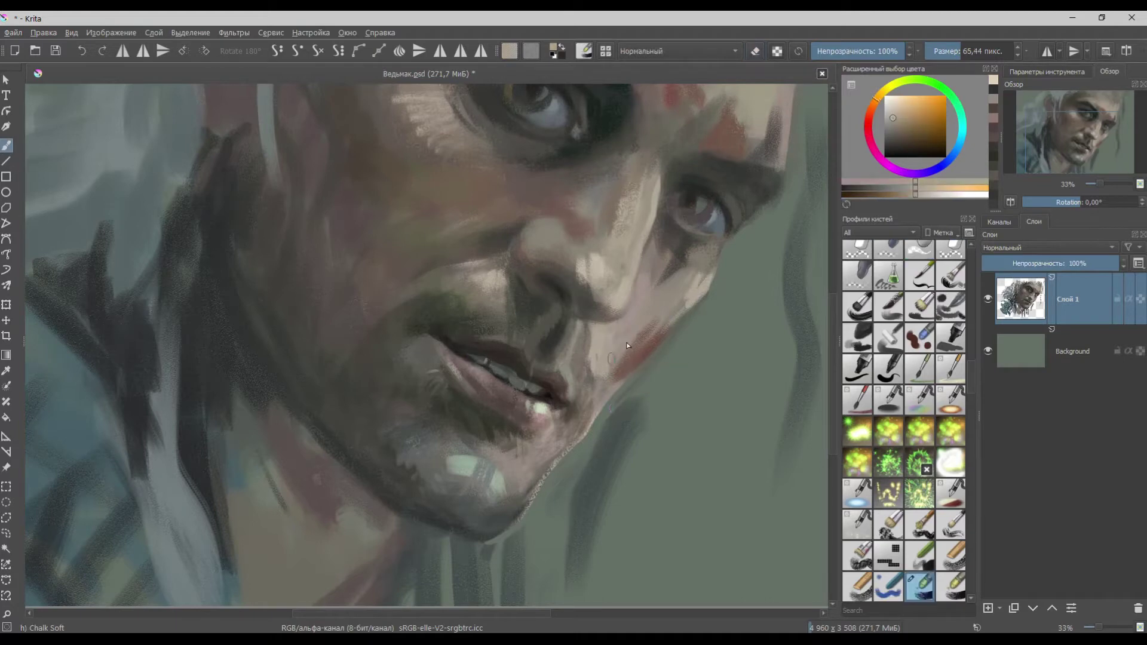
pyautogui.moveTo(604, 385); pyautogui.dragTo(618, 356)
pyautogui.press('/')
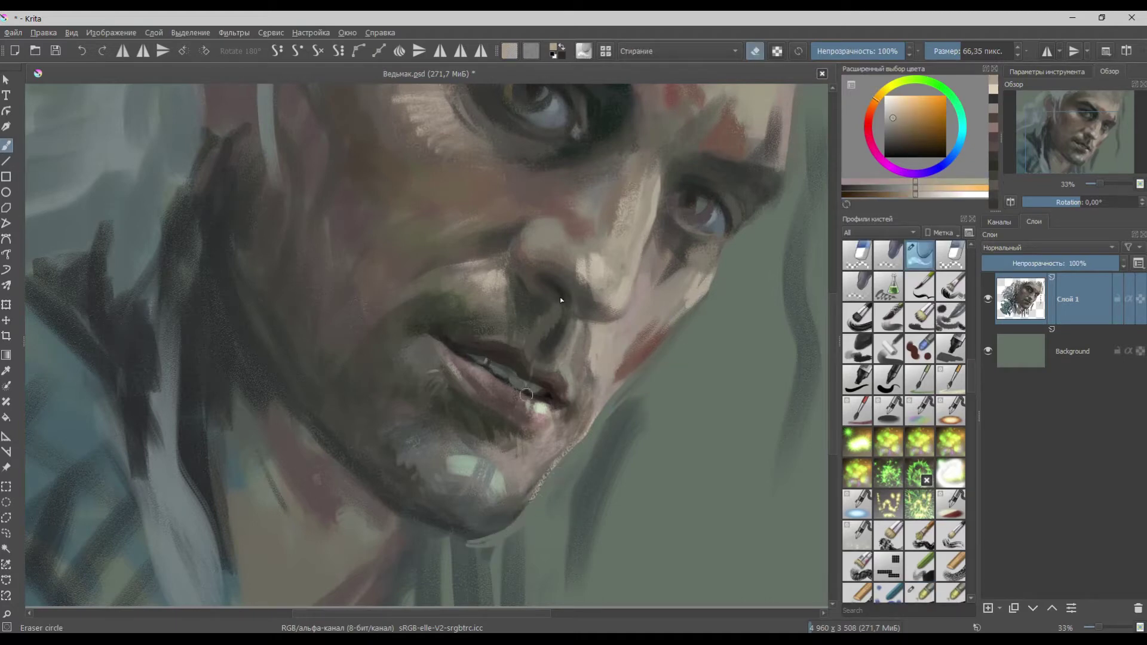
pyautogui.press('e')
# - Darken the jawline and blend the chin's grey patch into the surrounding shadow with sampled tones
pyautogui.keyDown('ctrl'); pyautogui.click(413, 497); pyautogui.keyUp('ctrl')
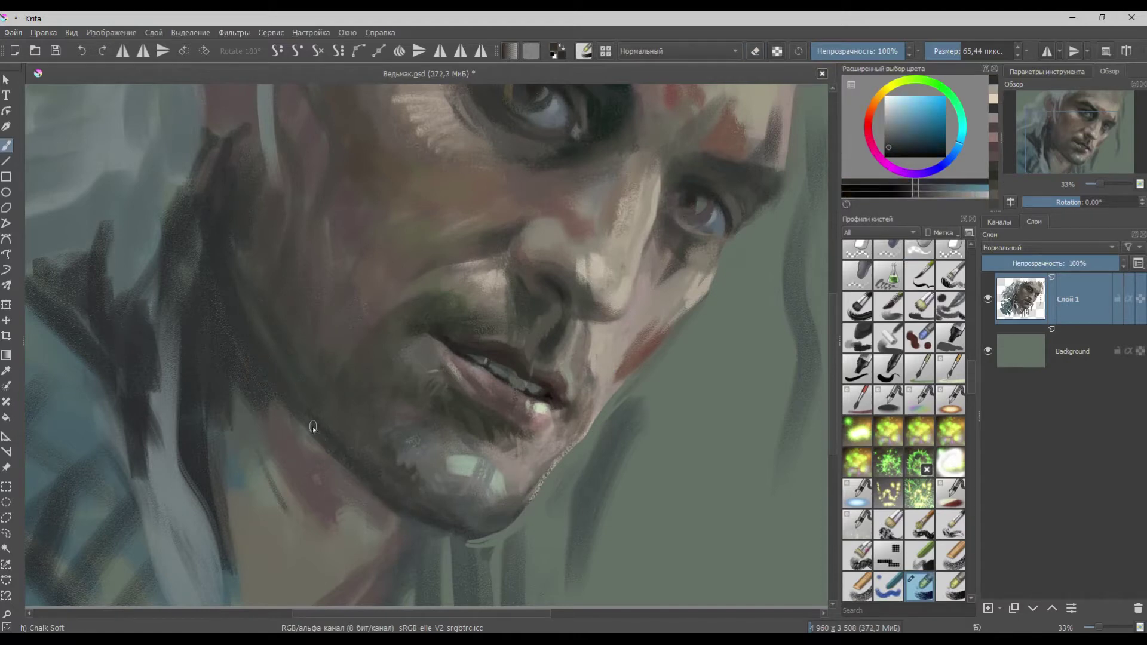
pyautogui.keyDown('ctrl'); pyautogui.click(460, 463); pyautogui.keyUp('ctrl')
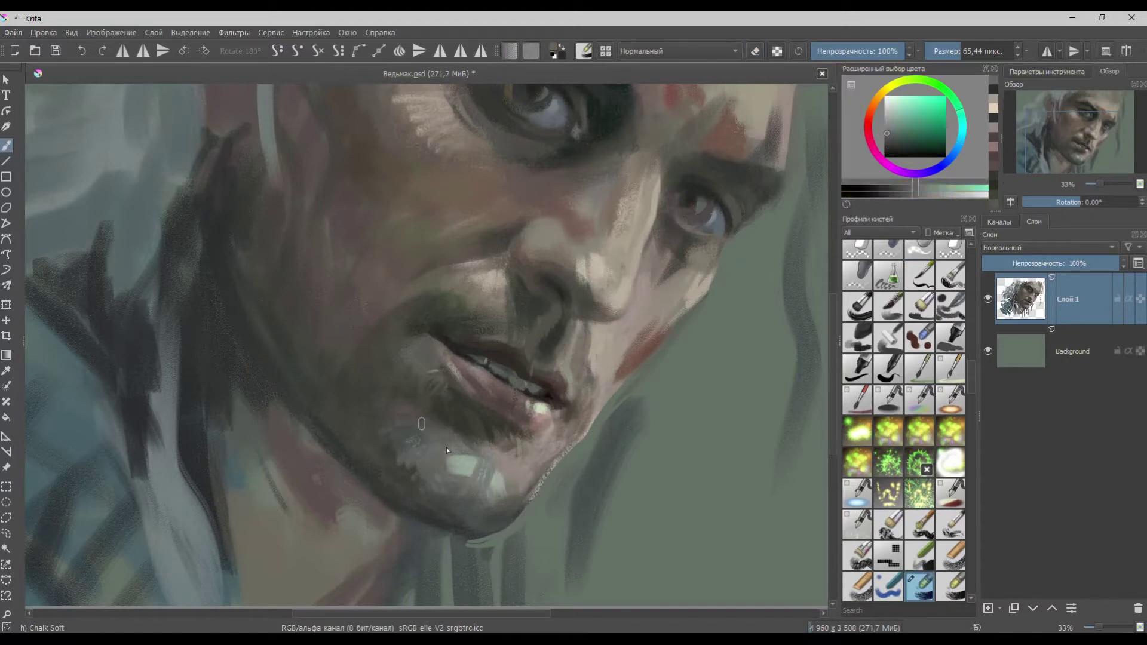
pyautogui.keyDown('ctrl'); pyautogui.click(406, 407); pyautogui.keyUp('ctrl')
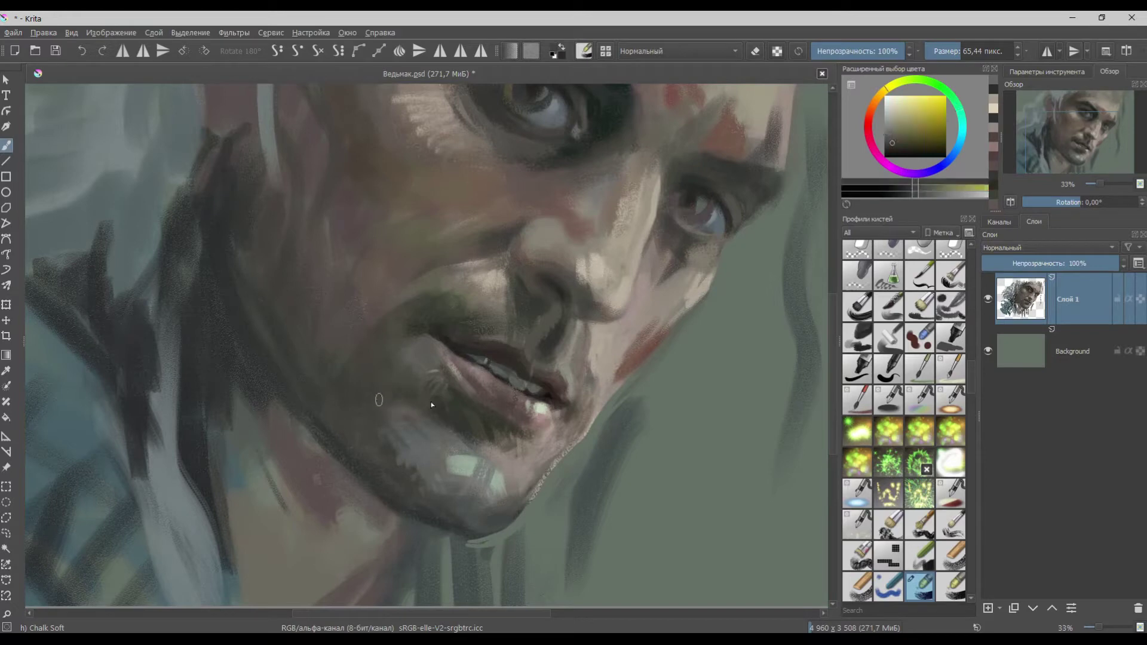
pyautogui.keyDown('ctrl'); pyautogui.click(388, 462); pyautogui.keyUp('ctrl')
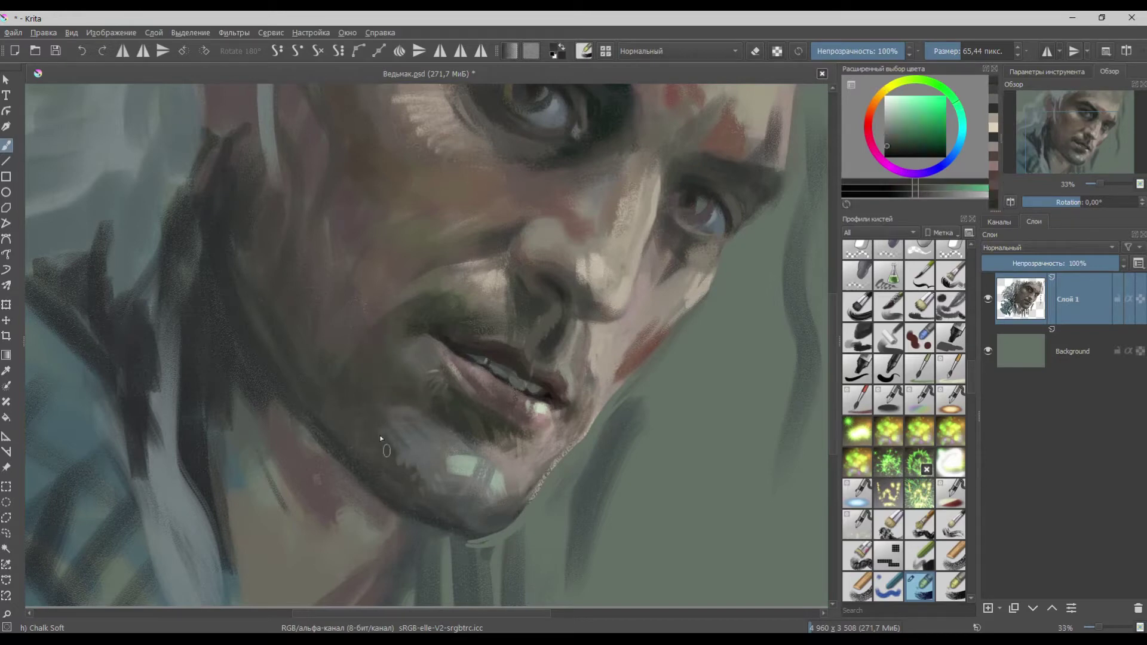
pyautogui.keyDown('ctrl'); pyautogui.click(425, 476); pyautogui.keyUp('ctrl')
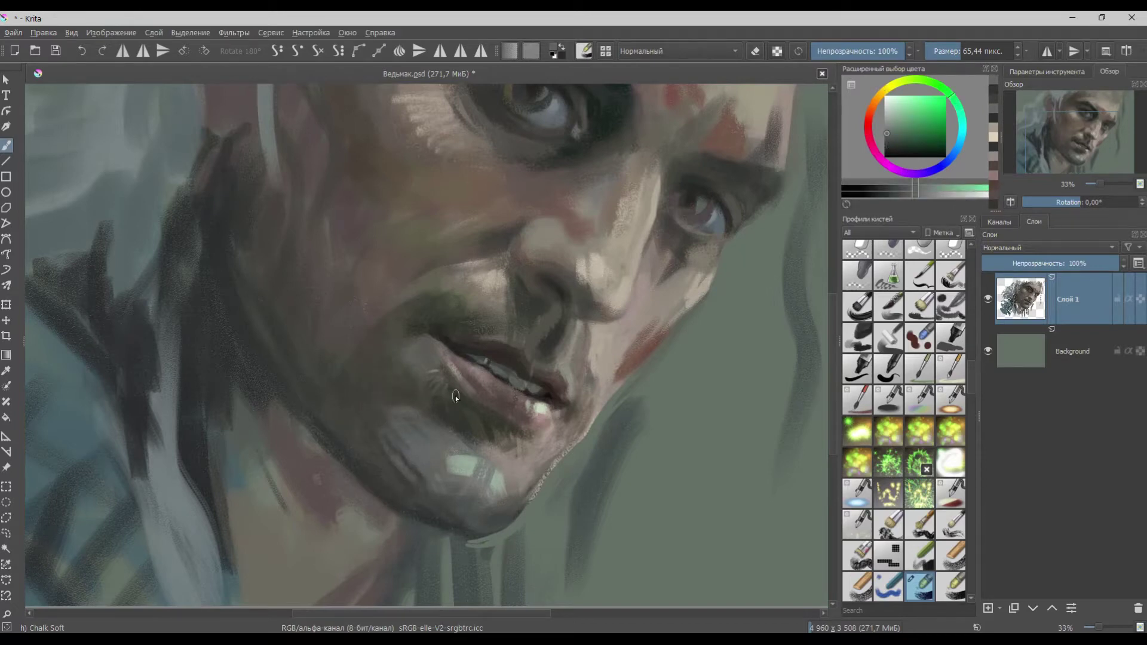
# - Refine the skin above the near eyebrow and darken the eyebrow's inner end with sampled colours
pyautogui.scroll(-2, 461, 347)
pyautogui.scroll(2, 529, 185)
pyautogui.keyDown('ctrl'); pyautogui.click(529, 184); pyautogui.keyUp('ctrl')
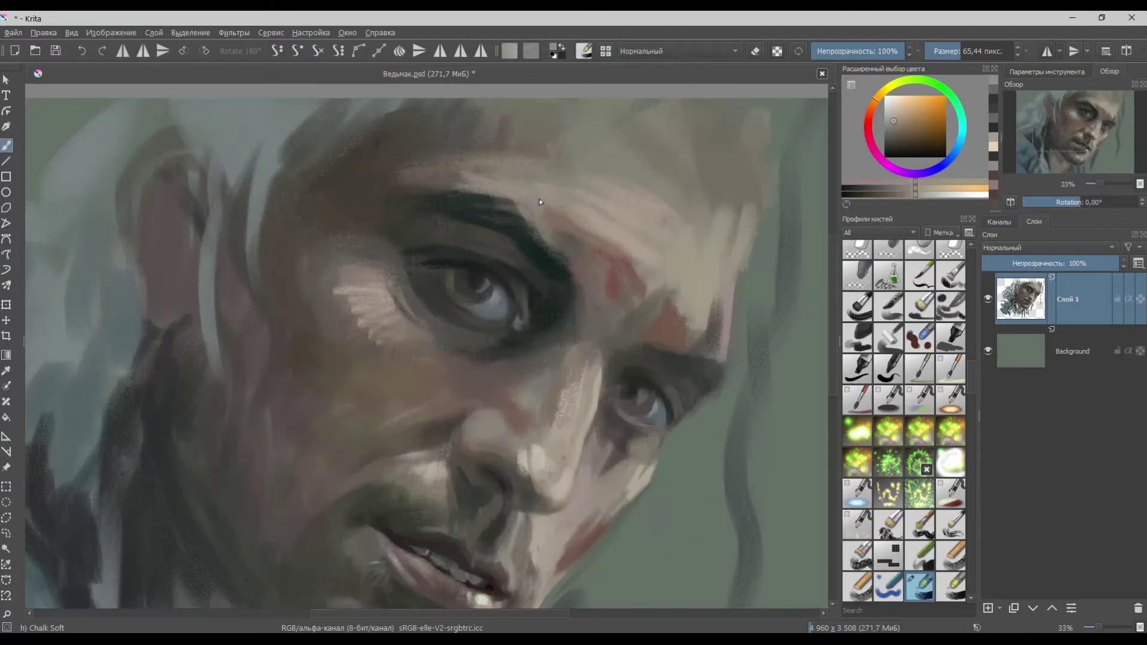
pyautogui.keyDown('ctrl'); pyautogui.click(544, 305); pyautogui.keyUp('ctrl')
pyautogui.keyDown('ctrl'); pyautogui.click(546, 276); pyautogui.keyUp('ctrl')
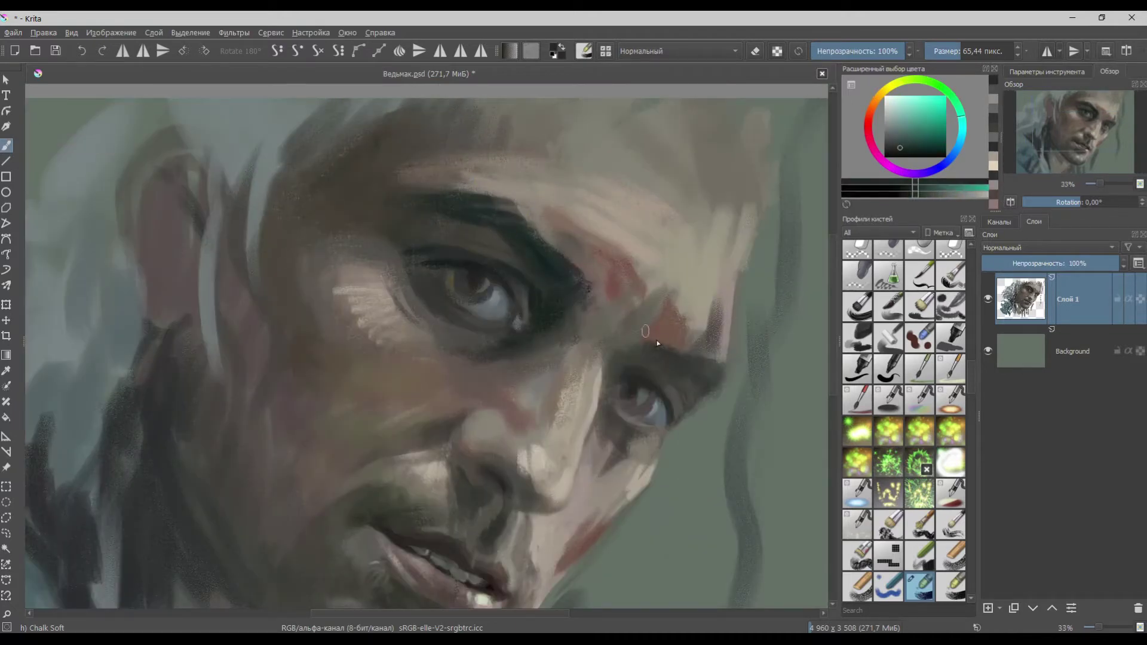
# - Blend the skin between the eyebrows and around the red forehead mark with sampled tones
pyautogui.keyDown('ctrl'); pyautogui.click(600, 357); pyautogui.keyUp('ctrl')
pyautogui.keyDown('ctrl'); pyautogui.click(627, 260); pyautogui.keyUp('ctrl')
pyautogui.moveTo(610, 269); pyautogui.dragTo(633, 315)
pyautogui.keyDown('ctrl'); pyautogui.click(673, 268); pyautogui.keyUp('ctrl')
pyautogui.moveTo(646, 276); pyautogui.dragTo(634, 305)
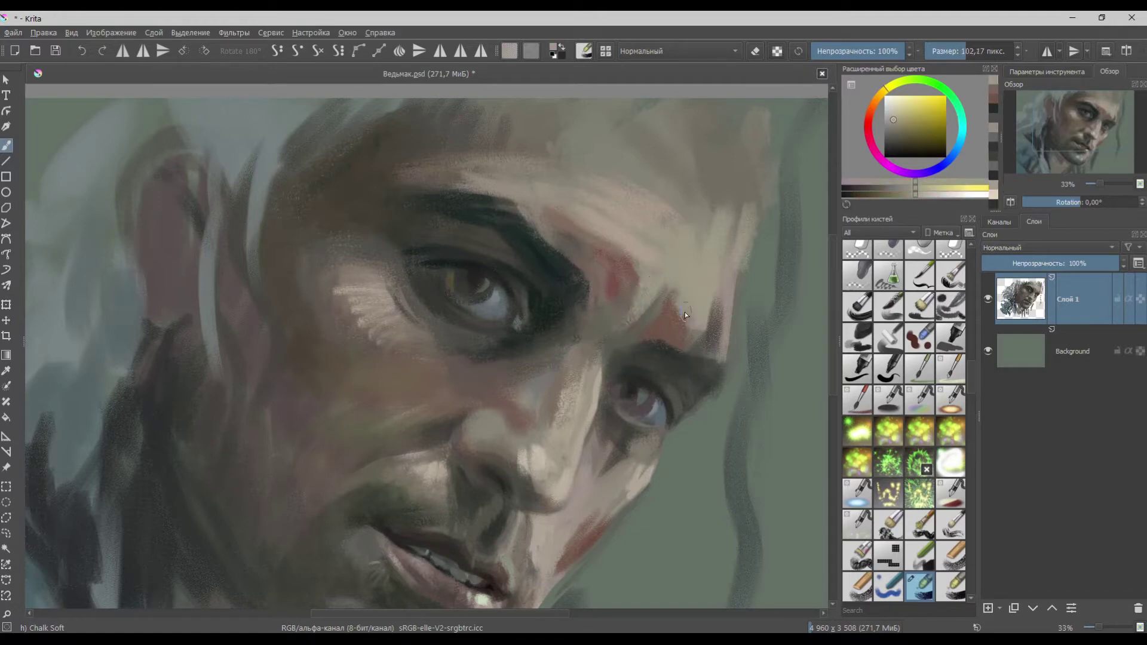
# - Reshape the far eyebrow and refine the lid of the far eye with sampled dark tones
pyautogui.keyDown('ctrl'); pyautogui.click(718, 365); pyautogui.keyUp('ctrl')
pyautogui.keyDown('ctrl'); pyautogui.click(682, 360); pyautogui.keyUp('ctrl')
pyautogui.moveTo(718, 312); pyautogui.dragTo(701, 359)
pyautogui.keyDown('ctrl'); pyautogui.click(678, 347); pyautogui.keyUp('ctrl')
pyautogui.keyDown('ctrl'); pyautogui.click(633, 454); pyautogui.keyUp('ctrl')
pyautogui.moveTo(663, 392)
pyautogui.mouseDown()
pyautogui.moveTo(674, 418)
pyautogui.moveTo(645, 434)
pyautogui.moveTo(658, 324)
pyautogui.moveTo(657, 433)
pyautogui.mouseUp()
# - Rework the red marks above the far eyebrow and the skin beside the near eyebrow with sampled reds
pyautogui.keyDown('ctrl'); pyautogui.click(662, 318); pyautogui.keyUp('ctrl')
pyautogui.keyDown('ctrl'); pyautogui.click(685, 330); pyautogui.keyUp('ctrl')
pyautogui.scroll(1, 658, 434)
pyautogui.keyDown('ctrl'); pyautogui.click(660, 299); pyautogui.keyUp('ctrl')
pyautogui.keyDown('ctrl'); pyautogui.click(568, 254); pyautogui.keyUp('ctrl')
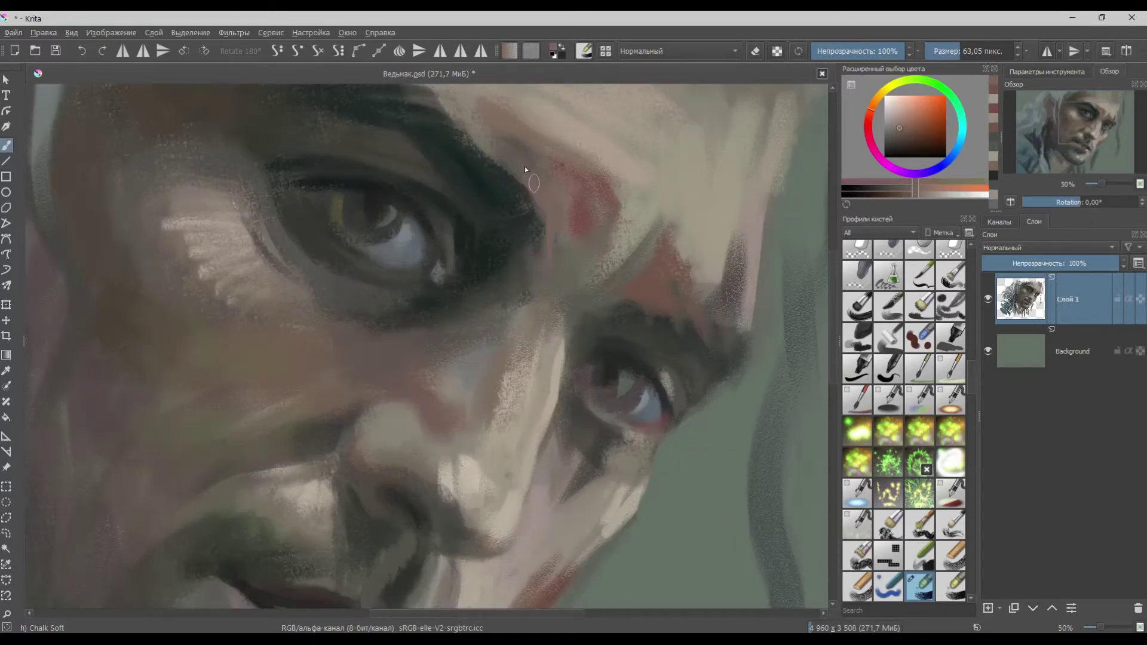
# - Add warm ochre strokes to the near eye's upper eyelid and inner corner
pyautogui.scroll(-2, 531, 189)
pyautogui.scroll(2, 475, 190)
pyautogui.keyDown('ctrl'); pyautogui.click(473, 199); pyautogui.keyUp('ctrl')
pyautogui.keyDown('ctrl'); pyautogui.click(328, 382); pyautogui.keyUp('ctrl')
pyautogui.moveTo(521, 225); pyautogui.dragTo(540, 241)
pyautogui.moveTo(436, 196); pyautogui.dragTo(467, 206)
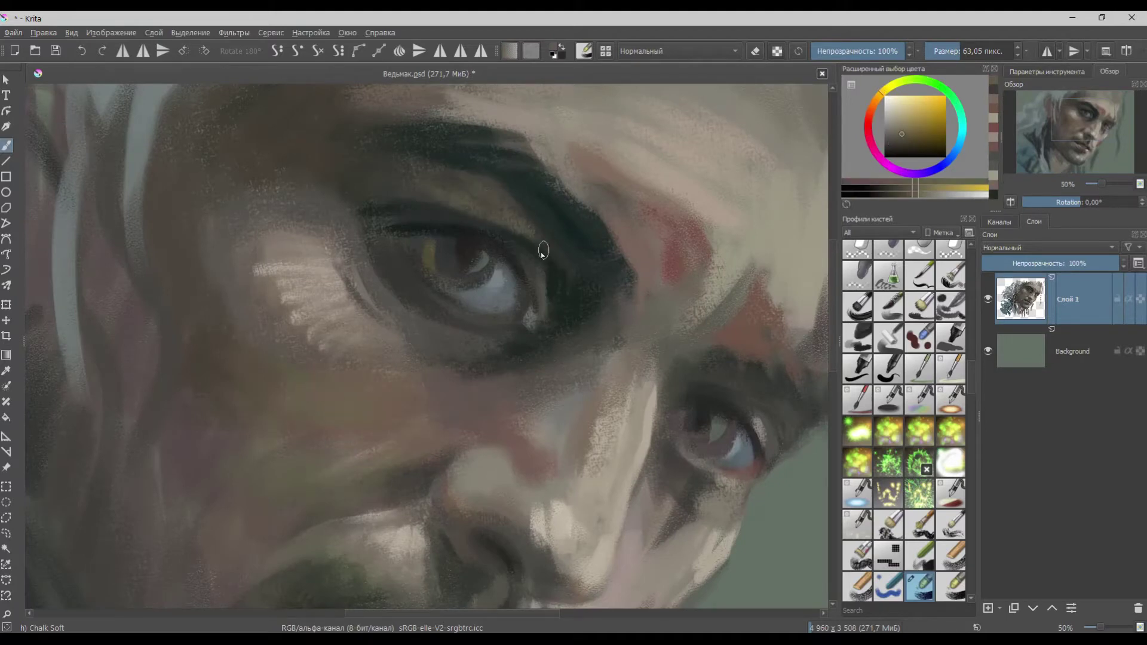
# - Refine the lower edge and inner end of the near eyebrow with a sampled colour
pyautogui.press('XF86AudioLowerVolume')
pyautogui.keyDown('ctrl'); pyautogui.click(551, 205); pyautogui.keyUp('ctrl')
pyautogui.moveTo(550, 206)
pyautogui.mouseDown()
pyautogui.moveTo(546, 229)
pyautogui.moveTo(603, 280)
pyautogui.mouseUp()
pyautogui.keyDown('ctrl'); pyautogui.click(568, 193); pyautogui.keyUp('ctrl')
# - Save the painting
pyautogui.scroll(-4, 619, 243)
pyautogui.scroll(3, 608, 296)
pyautogui.hotkey('ctrl', 's')
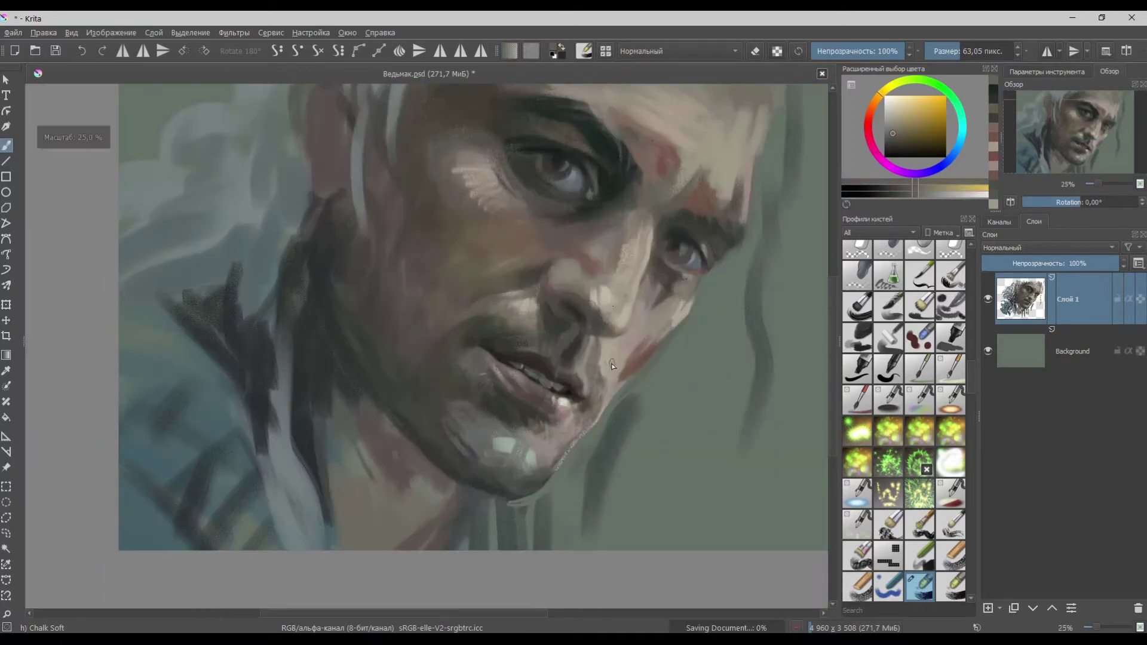
# - Define the near eye's upper lid line and the crease above it with sampled tones
pyautogui.scroll(1, 581, 279)
pyautogui.keyDown('ctrl'); pyautogui.click(502, 208); pyautogui.keyUp('ctrl')
pyautogui.moveTo(503, 209)
pyautogui.mouseDown()
pyautogui.moveTo(474, 173)
pyautogui.moveTo(473, 197)
pyautogui.moveTo(574, 182)
pyautogui.mouseUp()
pyautogui.keyDown('ctrl'); pyautogui.click(570, 184); pyautogui.keyUp('ctrl')
pyautogui.keyDown('ctrl'); pyautogui.click(559, 173); pyautogui.keyUp('ctrl')
pyautogui.moveTo(482, 167)
pyautogui.mouseDown()
pyautogui.moveTo(589, 185)
pyautogui.moveTo(565, 160)
pyautogui.mouseUp()
pyautogui.keyDown('ctrl'); pyautogui.click(596, 175); pyautogui.keyUp('ctrl')
pyautogui.keyDown('ctrl'); pyautogui.click(579, 173); pyautogui.keyUp('ctrl')
# - Smooth the near eye's lower eyelid and the fold beneath it with sampled shadow tones
pyautogui.scroll(-2, 548, 160)
pyautogui.scroll(2, 555, 215)
pyautogui.keyDown('ctrl'); pyautogui.click(550, 245); pyautogui.keyUp('ctrl')
pyautogui.keyDown('ctrl'); pyautogui.click(579, 267); pyautogui.keyUp('ctrl')
pyautogui.moveTo(621, 283); pyautogui.dragTo(559, 255)
pyautogui.keyDown('ctrl'); pyautogui.click(593, 267); pyautogui.keyUp('ctrl')
pyautogui.keyDown('ctrl'); pyautogui.click(579, 276); pyautogui.keyUp('ctrl')
pyautogui.moveTo(573, 276); pyautogui.dragTo(590, 275)
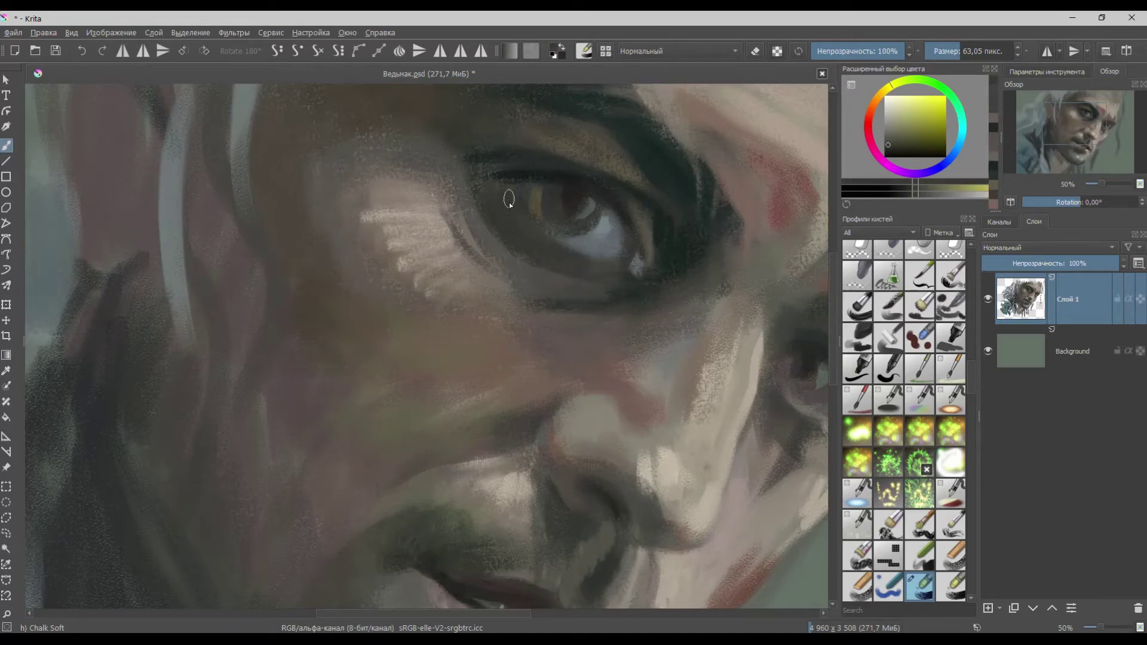
# - Blend the near eye's outer corner and upper lid with sampled shadow tones
pyautogui.keyDown('ctrl'); pyautogui.click(582, 303); pyautogui.keyUp('ctrl')
pyautogui.keyDown('ctrl'); pyautogui.click(682, 229); pyautogui.keyUp('ctrl')
pyautogui.moveTo(512, 240); pyautogui.dragTo(489, 196)
pyautogui.keyDown('ctrl'); pyautogui.click(506, 174); pyautogui.keyUp('ctrl')
pyautogui.scroll(-1, 591, 211)
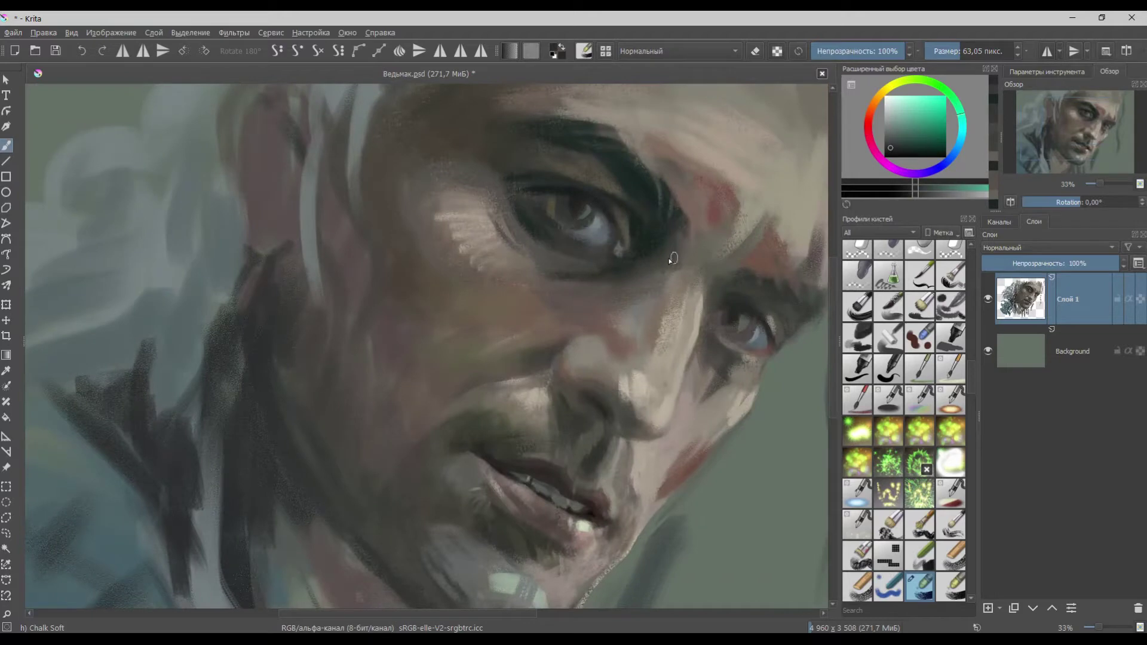
# - Refine the near eye's iris with a dark tone sampled from around the eye
pyautogui.scroll(2, 614, 227)
pyautogui.keyDown('ctrl'); pyautogui.click(581, 265); pyautogui.keyUp('ctrl')
pyautogui.keyDown('ctrl'); pyautogui.click(515, 222); pyautogui.keyUp('ctrl')
pyautogui.moveTo(557, 200); pyautogui.dragTo(559, 212)
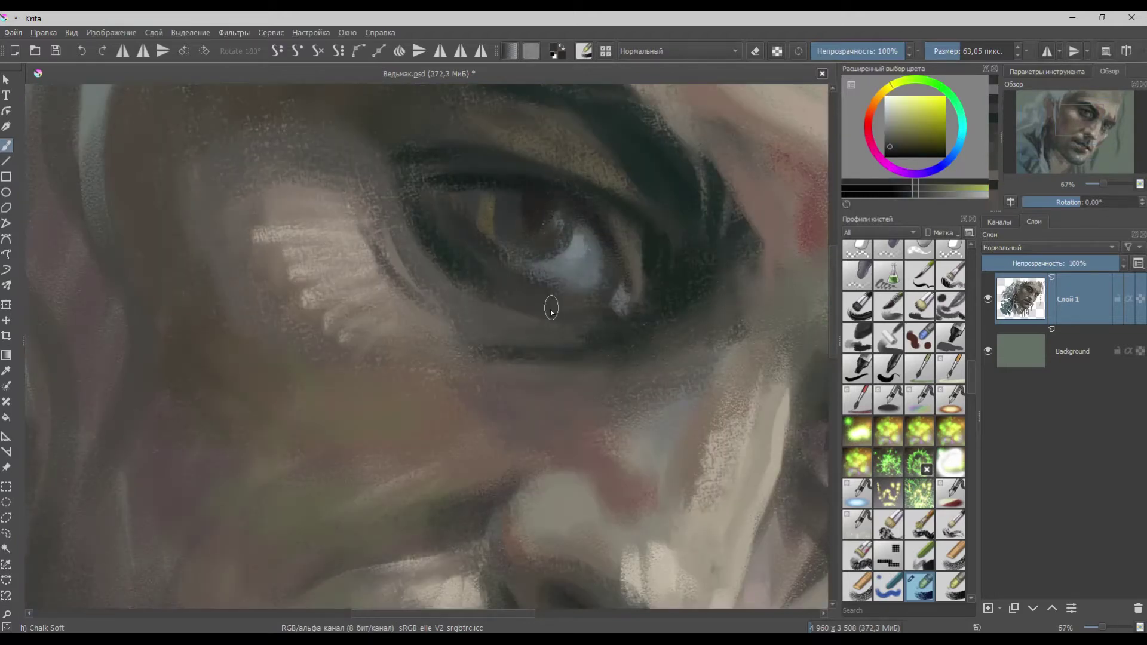
# - Smooth the shading of the nostril wing and the cheek beside it with sampled skin tones
pyautogui.scroll(-2, 548, 307)
pyautogui.keyDown('ctrl'); pyautogui.click(557, 353); pyautogui.keyUp('ctrl')
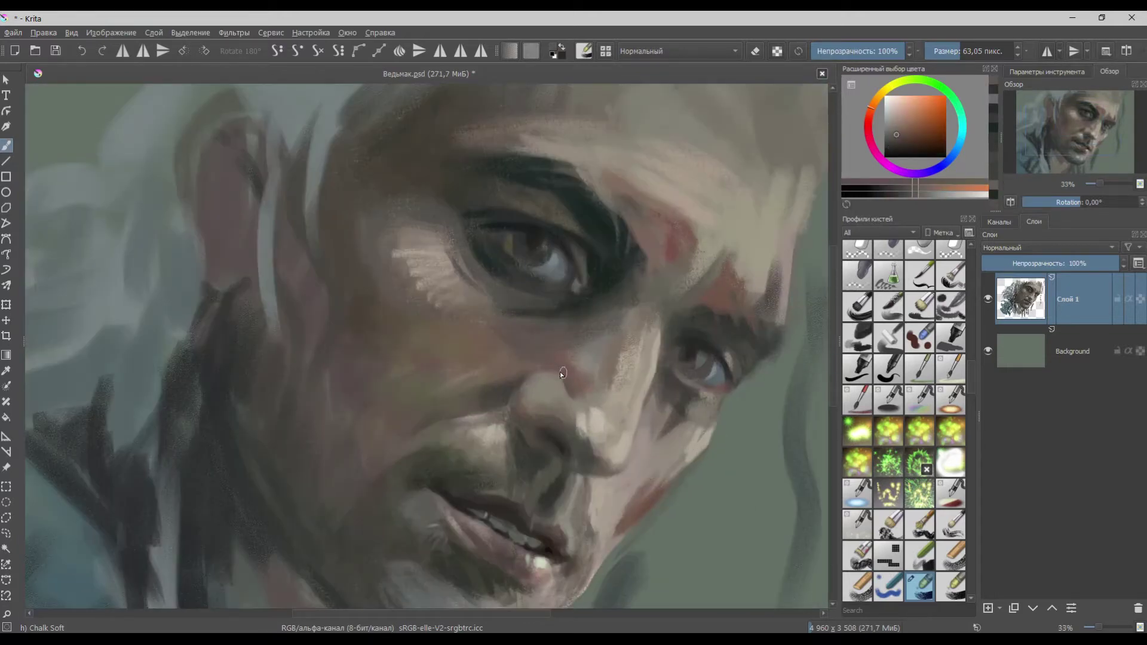
pyautogui.scroll(3, 571, 451)
pyautogui.keyDown('ctrl'); pyautogui.click(553, 425); pyautogui.keyUp('ctrl')
pyautogui.moveTo(534, 416)
pyautogui.mouseDown()
pyautogui.moveTo(501, 396)
pyautogui.moveTo(555, 439)
pyautogui.mouseUp()
pyautogui.keyDown('ctrl'); pyautogui.click(521, 403); pyautogui.keyUp('ctrl')
pyautogui.keyDown('ctrl'); pyautogui.click(491, 396); pyautogui.keyUp('ctrl')
pyautogui.scroll(-3, 530, 435)
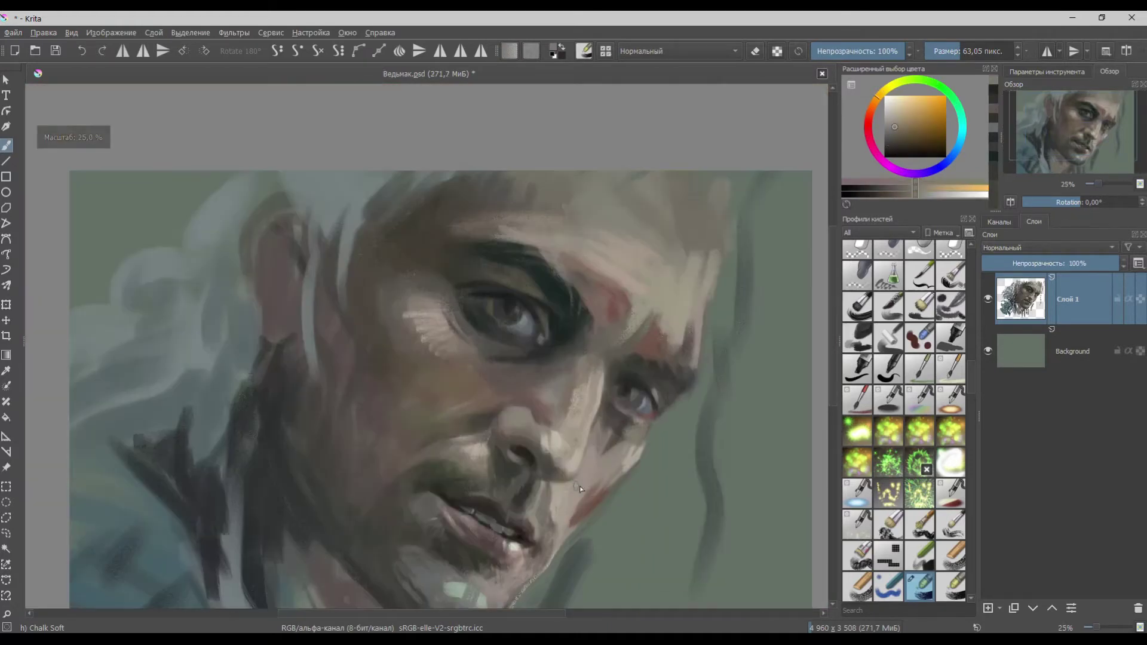
# - Soften the shadow above the upper lip and around the mouth's outer corner with sampled tones
pyautogui.scroll(1, 461, 518)
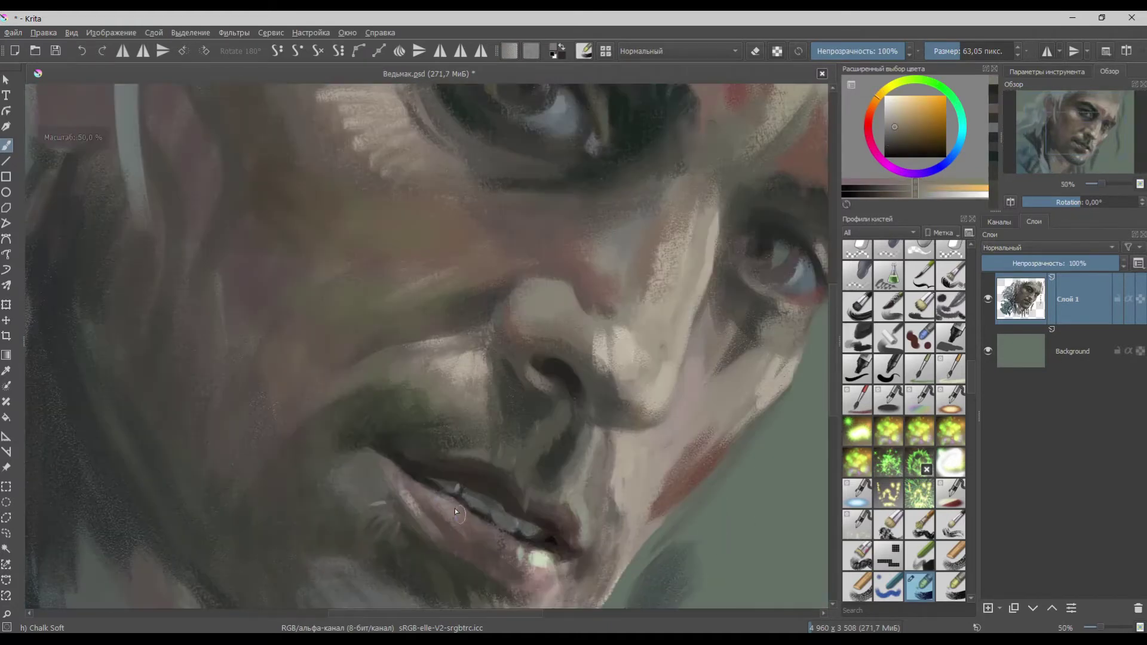
pyautogui.keyDown('ctrl'); pyautogui.click(486, 413); pyautogui.keyUp('ctrl')
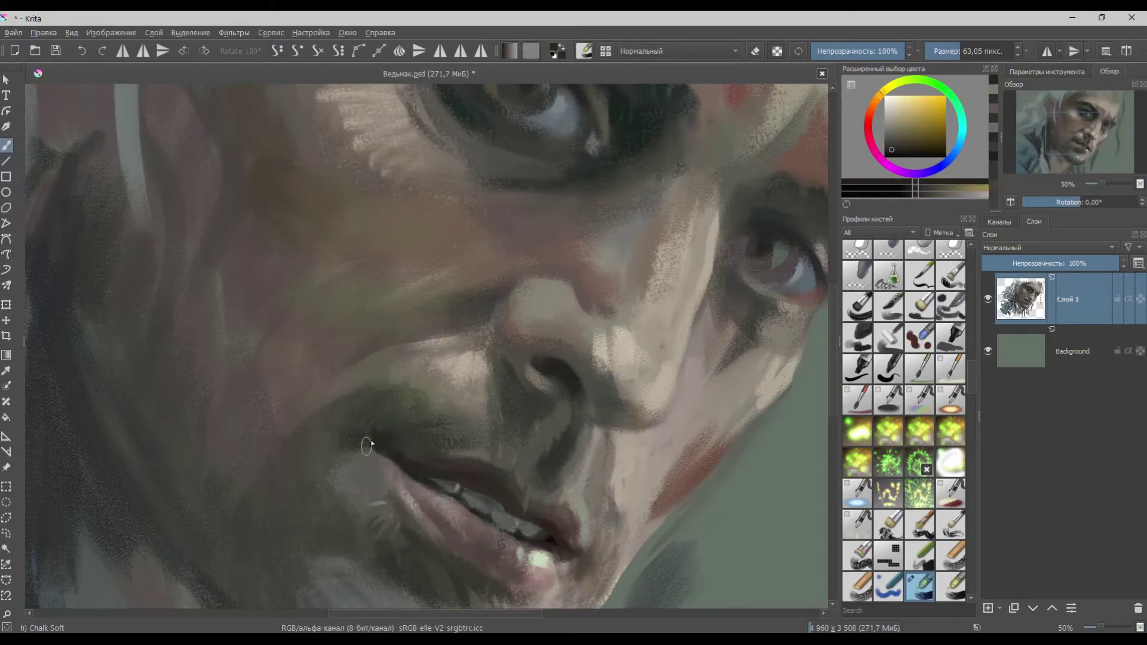
pyautogui.keyDown('ctrl'); pyautogui.click(367, 478); pyautogui.keyUp('ctrl')
pyautogui.scroll(-2, 496, 478)
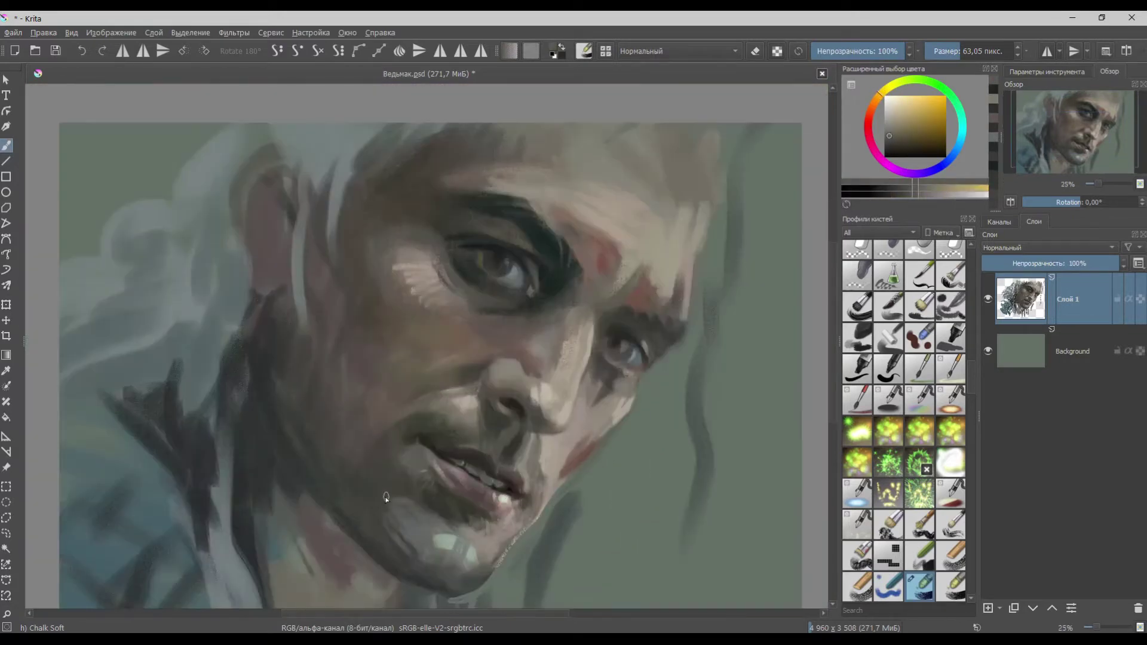
# - Refine the mouth's outer corner and the upper lip using sampled lip and shadow colours
pyautogui.scroll(2, 510, 471)
pyautogui.moveTo(450, 474)
pyautogui.mouseDown()
pyautogui.moveTo(468, 483)
pyautogui.moveTo(458, 490)
pyautogui.moveTo(417, 449)
pyautogui.moveTo(396, 446)
pyautogui.mouseUp()
pyautogui.keyDown('ctrl'); pyautogui.click(425, 461); pyautogui.keyUp('ctrl')
pyautogui.keyDown('ctrl'); pyautogui.click(434, 463); pyautogui.keyUp('ctrl')
pyautogui.keyDown('ctrl'); pyautogui.click(512, 502); pyautogui.keyUp('ctrl')
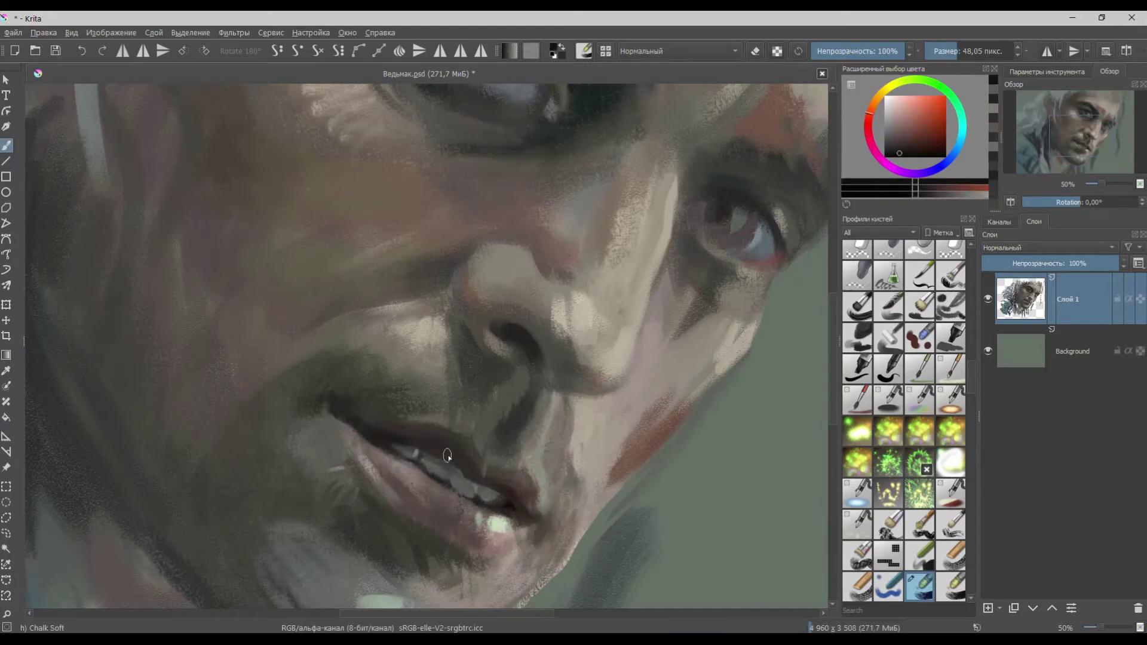
# - Tone down and reshape the teeth between the lips with sampled greyish and dark tones
pyautogui.keyDown('ctrl'); pyautogui.click(416, 450); pyautogui.keyUp('ctrl')
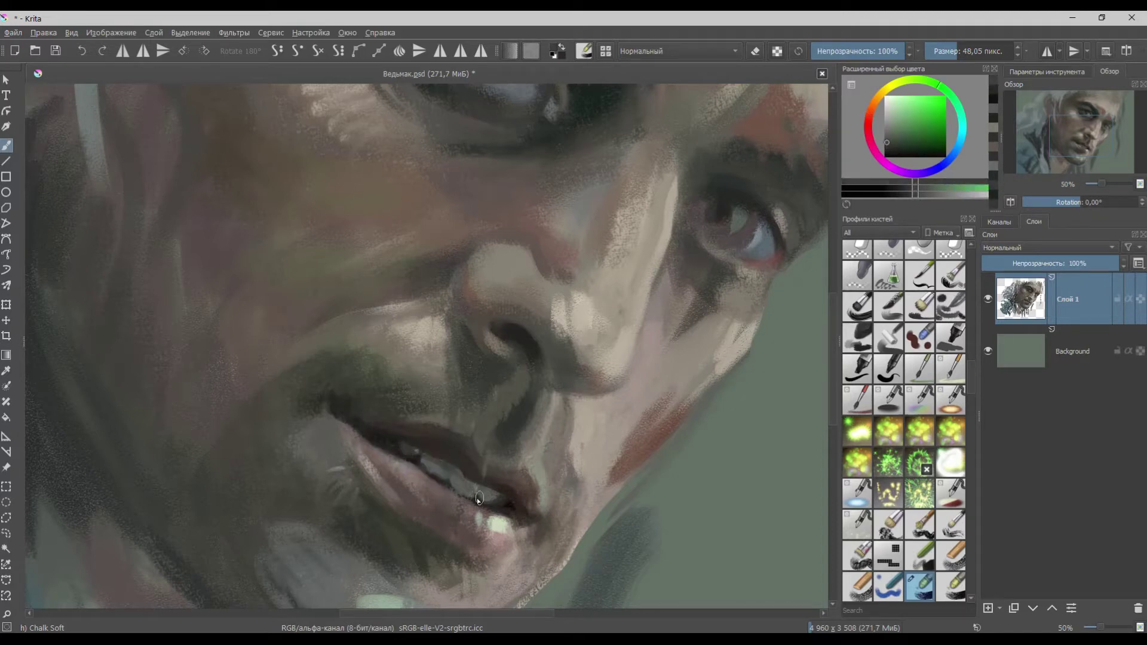
pyautogui.keyDown('ctrl'); pyautogui.click(431, 465); pyautogui.keyUp('ctrl')
pyautogui.press('-')
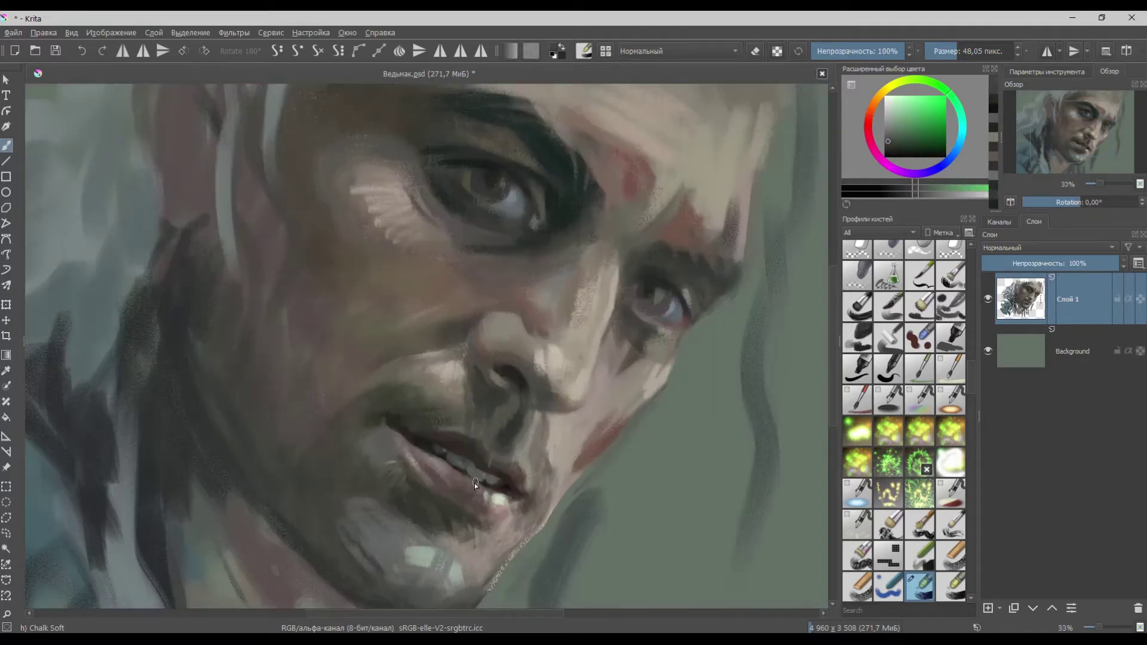
pyautogui.press('+')
pyautogui.keyDown('ctrl'); pyautogui.click(442, 457); pyautogui.keyUp('ctrl')
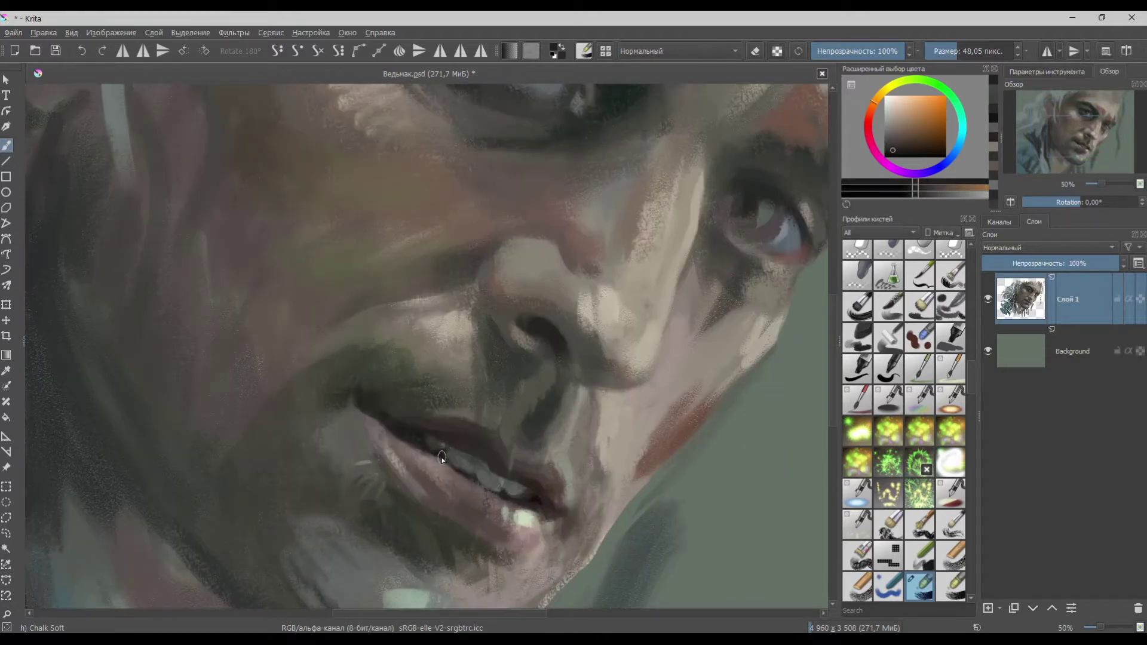
# - Save the painting after checking the whole portrait
pyautogui.press('-')
pyautogui.press('-')
pyautogui.press('-')
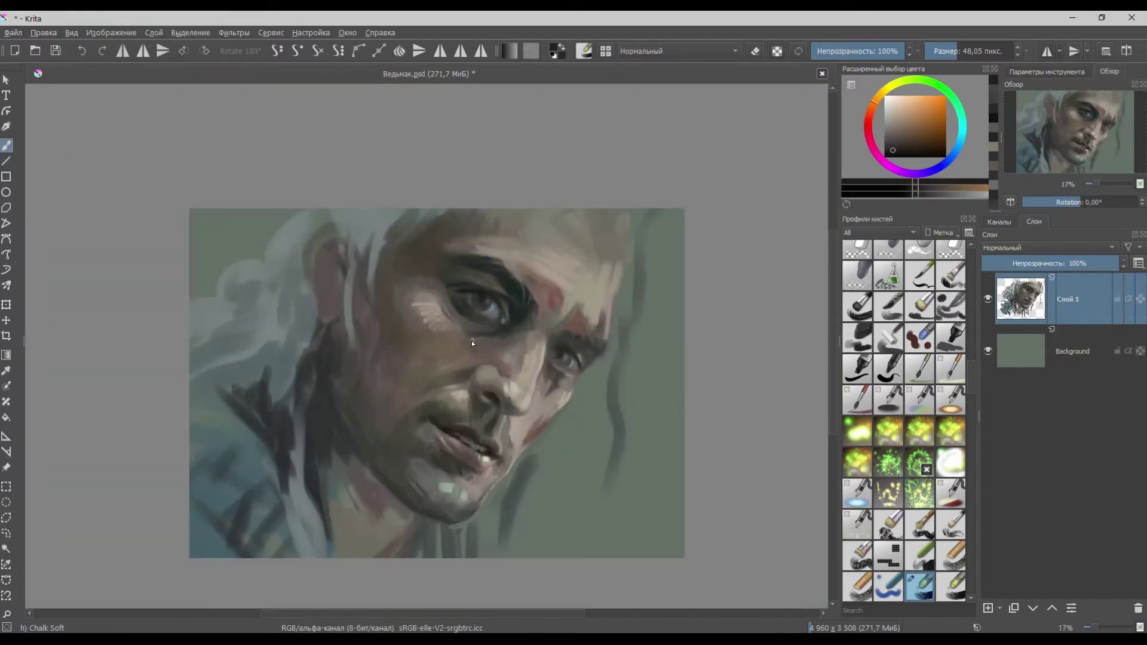
pyautogui.press('+')
pyautogui.hotkey('ctrl', 's')
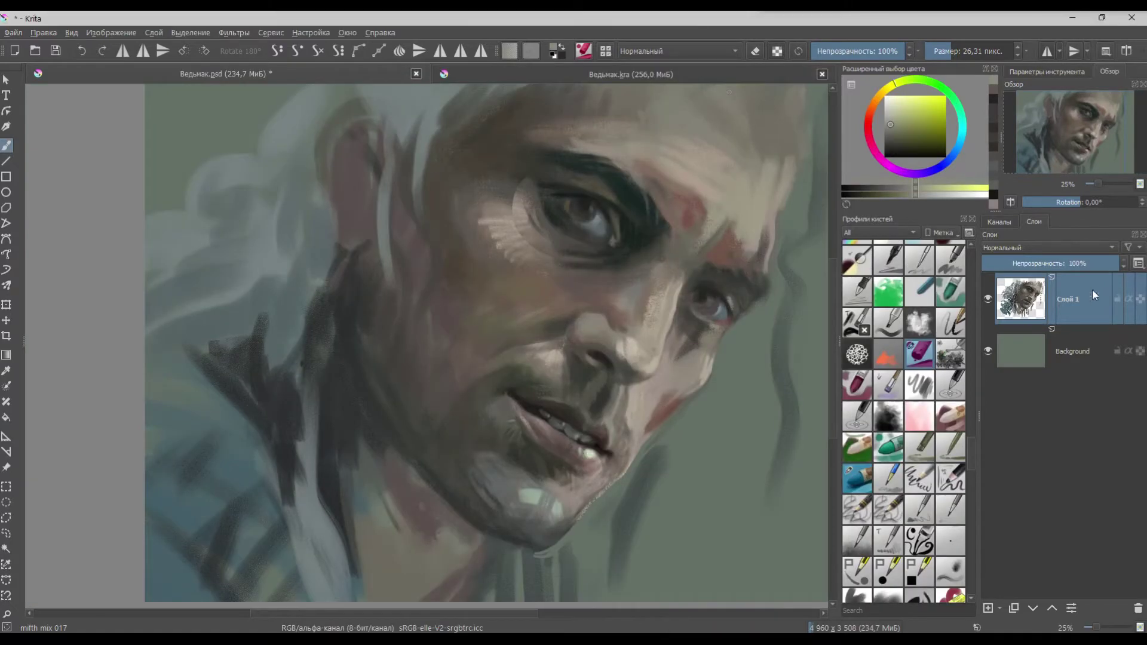
# - Add olive-brown strokes inside the near eyebrow with a tone sampled from the upper eyelid
pyautogui.scroll(3, 602, 208)
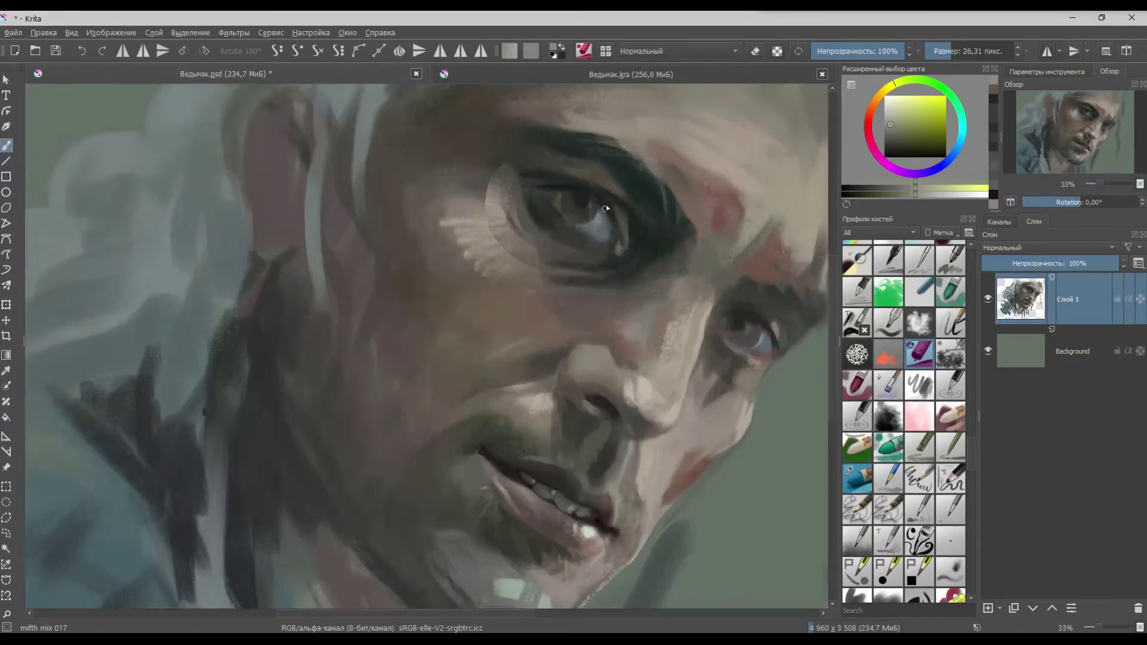
pyautogui.moveTo(603, 203); pyautogui.dragTo(557, 344)
pyautogui.keyDown('ctrl'); pyautogui.click(619, 300); pyautogui.keyUp('ctrl')
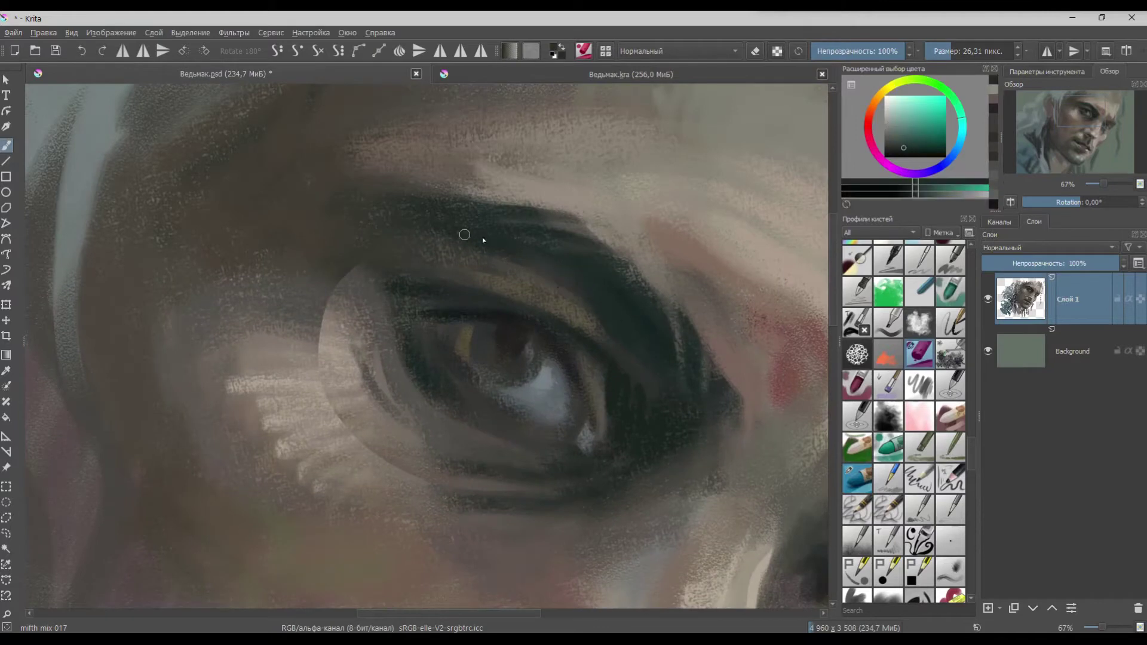
pyautogui.keyDown('ctrl'); pyautogui.click(533, 290); pyautogui.keyUp('ctrl')
pyautogui.moveTo(526, 229); pyautogui.dragTo(609, 246)
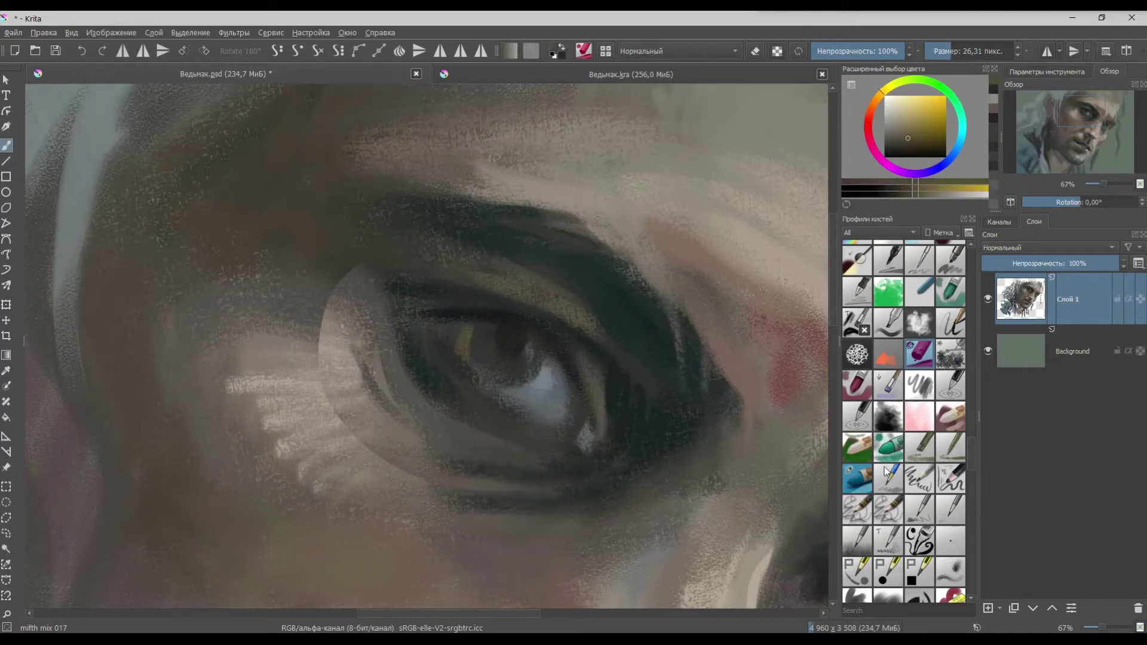
# - Switch to the pas mas 1 brush at about 54 px and blend the shadow between the near eyebrow, outer eye corner and temple
pyautogui.click(857, 448)
pyautogui.keyDown('ctrl'); pyautogui.click(420, 264); pyautogui.keyUp('ctrl')
pyautogui.keyDown('shift'); pyautogui.moveTo(389, 292); pyautogui.dragTo(399, 292); pyautogui.keyUp('shift')
pyautogui.moveTo(382, 281)
pyautogui.mouseDown()
pyautogui.moveTo(351, 291)
pyautogui.moveTo(373, 303)
pyautogui.mouseUp()
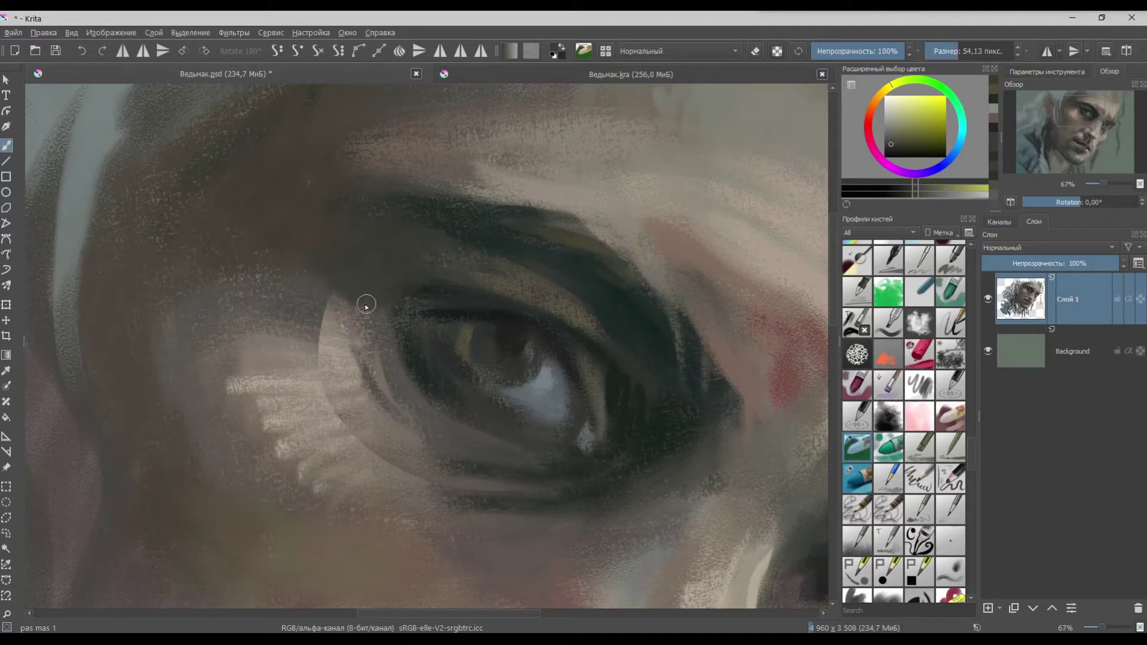
pyautogui.keyDown('ctrl'); pyautogui.click(356, 327); pyautogui.keyUp('ctrl')
pyautogui.keyDown('ctrl'); pyautogui.click(362, 360); pyautogui.keyUp('ctrl')
pyautogui.moveTo(312, 283)
pyautogui.mouseDown()
pyautogui.moveTo(371, 325)
pyautogui.moveTo(353, 328)
pyautogui.moveTo(332, 302)
pyautogui.mouseUp()
pyautogui.keyDown('ctrl'); pyautogui.click(289, 317); pyautogui.keyUp('ctrl')
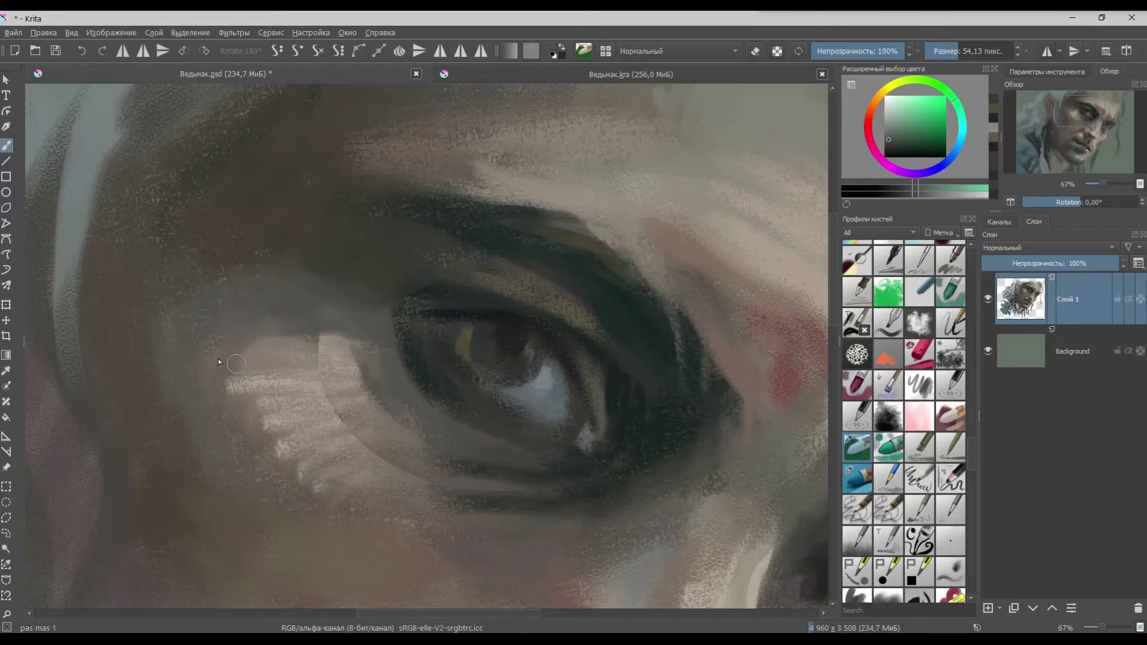
# - Smooth the near eye's outer corner, iris edge and eye white with sampled tones, reducing the brush to about 42 px
pyautogui.keyDown('ctrl'); pyautogui.click(391, 335); pyautogui.keyUp('ctrl')
pyautogui.keyDown('ctrl'); pyautogui.click(493, 407); pyautogui.keyUp('ctrl')
pyautogui.moveTo(457, 393)
pyautogui.mouseDown()
pyautogui.moveTo(428, 359)
pyautogui.moveTo(465, 394)
pyautogui.moveTo(467, 382)
pyautogui.mouseUp()
pyautogui.keyDown('ctrl'); pyautogui.click(460, 372); pyautogui.keyUp('ctrl')
pyautogui.moveTo(437, 337)
pyautogui.mouseDown()
pyautogui.moveTo(520, 416)
pyautogui.moveTo(527, 398)
pyautogui.moveTo(551, 411)
pyautogui.moveTo(562, 369)
pyautogui.mouseUp()
pyautogui.keyDown('ctrl'); pyautogui.click(528, 399); pyautogui.keyUp('ctrl')
pyautogui.keyDown('shift'); pyautogui.moveTo(562, 369); pyautogui.dragTo(559, 369); pyautogui.keyUp('shift')
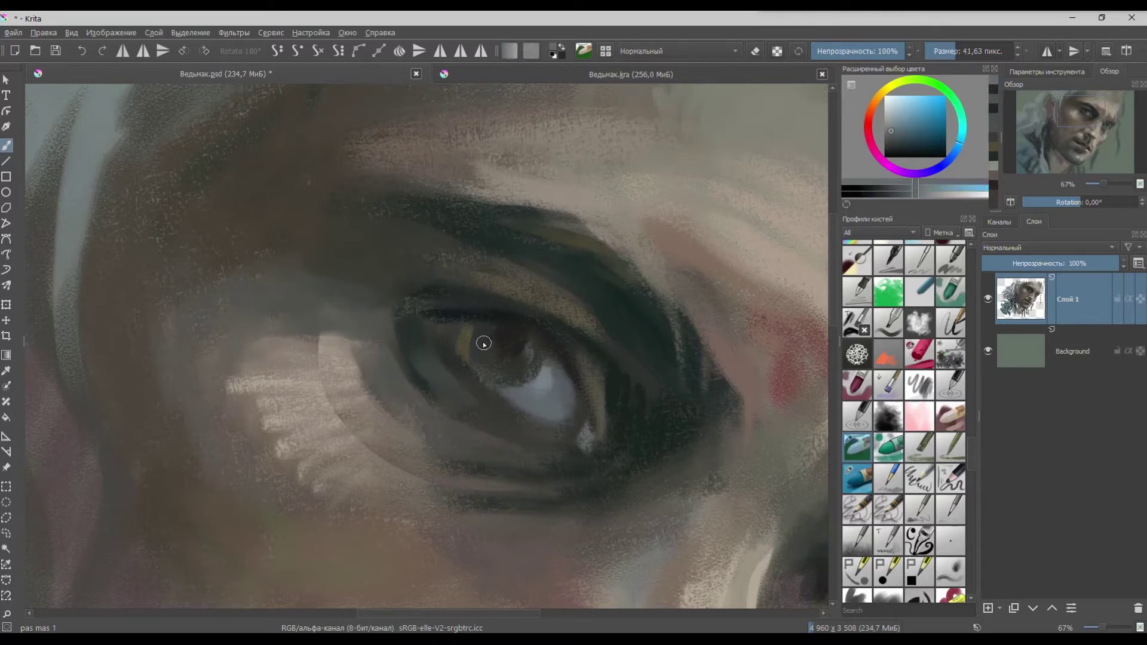
# - Tone down the iris's yellow patch and redefine the light fold at the near eye's inner corner with sampled colours
pyautogui.keyDown('ctrl'); pyautogui.click(477, 350); pyautogui.keyUp('ctrl')
pyautogui.keyDown('ctrl'); pyautogui.click(543, 340); pyautogui.keyUp('ctrl')
pyautogui.moveTo(589, 411)
pyautogui.mouseDown()
pyautogui.moveTo(601, 406)
pyautogui.moveTo(606, 438)
pyautogui.mouseUp()
pyautogui.keyDown('ctrl'); pyautogui.click(596, 375); pyautogui.keyUp('ctrl')
pyautogui.keyDown('ctrl'); pyautogui.click(589, 364); pyautogui.keyUp('ctrl')
pyautogui.moveTo(594, 388); pyautogui.dragTo(602, 439)
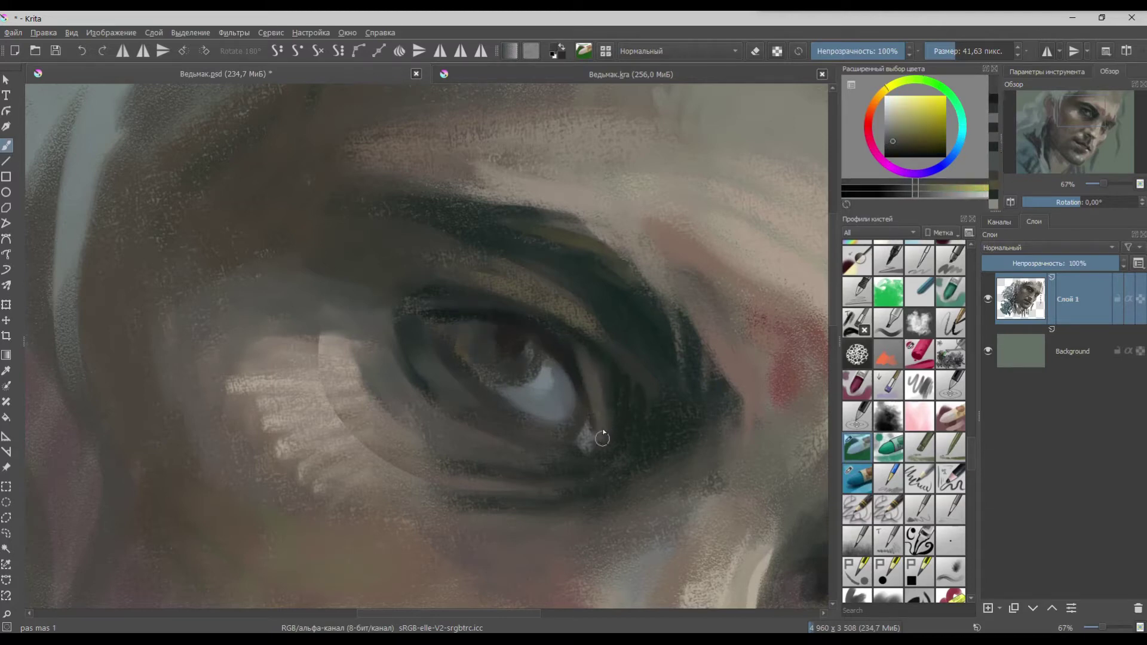
# - Smooth the streaky cheekbone highlight beside the near eye with sampled skin tones, enlarging the brush to about 173 px
pyautogui.keyDown('ctrl'); pyautogui.click(327, 320); pyautogui.keyUp('ctrl')
pyautogui.keyDown('shift'); pyautogui.moveTo(229, 343); pyautogui.dragTo(241, 344); pyautogui.keyUp('shift')
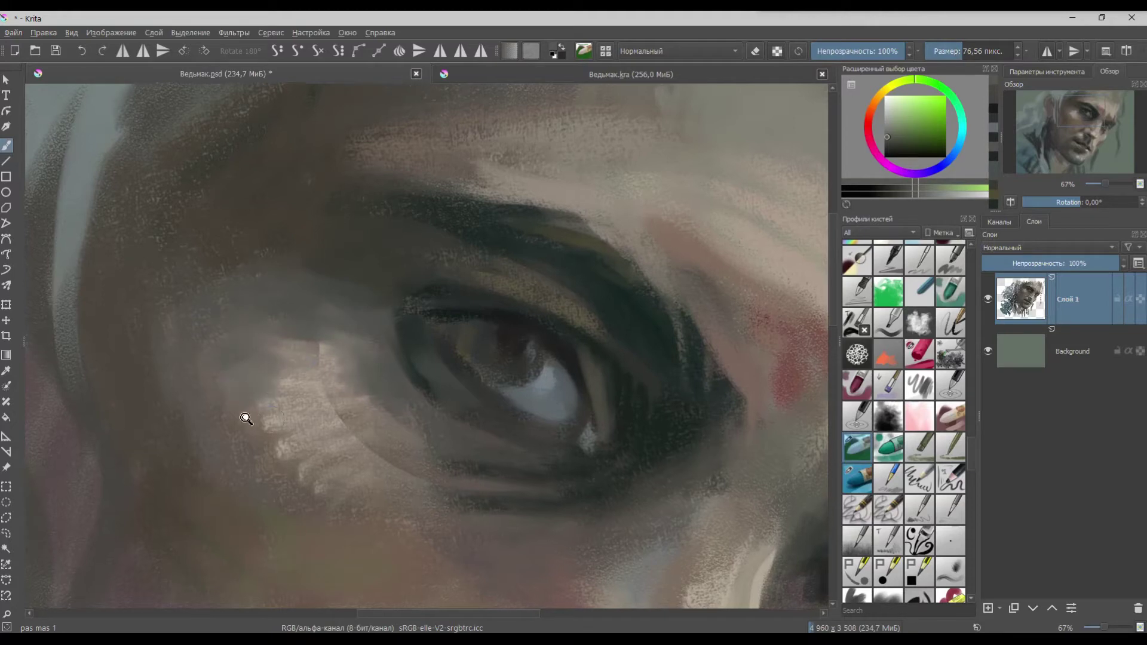
pyautogui.keyDown('ctrl'); pyautogui.click(246, 417); pyautogui.keyUp('ctrl')
pyautogui.moveTo(264, 433); pyautogui.dragTo(305, 444)
pyautogui.keyDown('ctrl'); pyautogui.click(248, 373); pyautogui.keyUp('ctrl')
pyautogui.keyDown('shift'); pyautogui.moveTo(249, 372); pyautogui.dragTo(269, 373); pyautogui.keyUp('shift')
pyautogui.moveTo(268, 373)
pyautogui.mouseDown()
pyautogui.moveTo(301, 412)
pyautogui.moveTo(320, 378)
pyautogui.moveTo(325, 413)
pyautogui.moveTo(402, 475)
pyautogui.mouseUp()
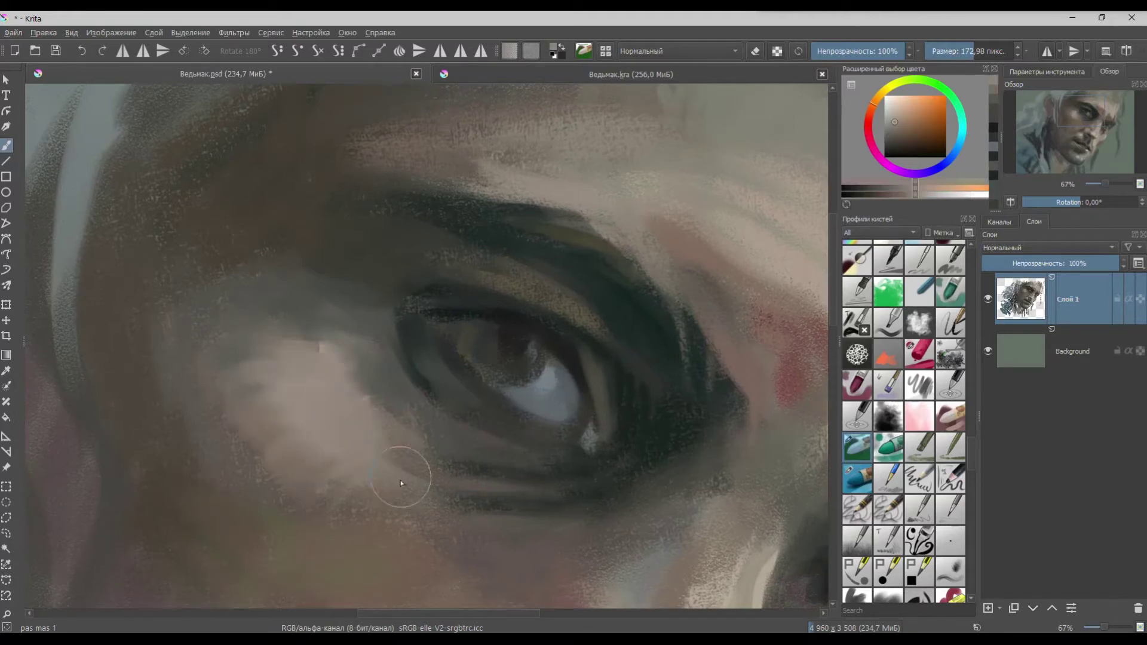
# - Blend the cheekbone highlight's edge into the eye socket shadow with sampled tones and a brush of about 115 px
pyautogui.keyDown('ctrl'); pyautogui.click(398, 431); pyautogui.keyUp('ctrl')
pyautogui.moveTo(402, 427); pyautogui.dragTo(370, 382)
pyautogui.moveTo(398, 384)
pyautogui.keyDown('shift'); pyautogui.mouseDown()
pyautogui.moveTo(381, 384)
pyautogui.moveTo(386, 414)
pyautogui.moveTo(377, 402)
pyautogui.moveTo(392, 410)
pyautogui.mouseUp(); pyautogui.keyUp('shift')
pyautogui.keyDown('ctrl'); pyautogui.click(381, 385); pyautogui.keyUp('ctrl')
pyautogui.keyDown('ctrl'); pyautogui.click(469, 431); pyautogui.keyUp('ctrl')
pyautogui.keyDown('ctrl'); pyautogui.click(359, 328); pyautogui.keyUp('ctrl')
pyautogui.moveTo(359, 347); pyautogui.dragTo(346, 321)
# - Smooth the folds beneath the near eye and the dark socket at its inner corner with sampled shadow tones
pyautogui.keyDown('ctrl'); pyautogui.click(555, 475); pyautogui.keyUp('ctrl')
pyautogui.moveTo(546, 471)
pyautogui.mouseDown()
pyautogui.moveTo(489, 483)
pyautogui.moveTo(570, 478)
pyautogui.mouseUp()
pyautogui.keyDown('ctrl'); pyautogui.click(558, 519); pyautogui.keyUp('ctrl')
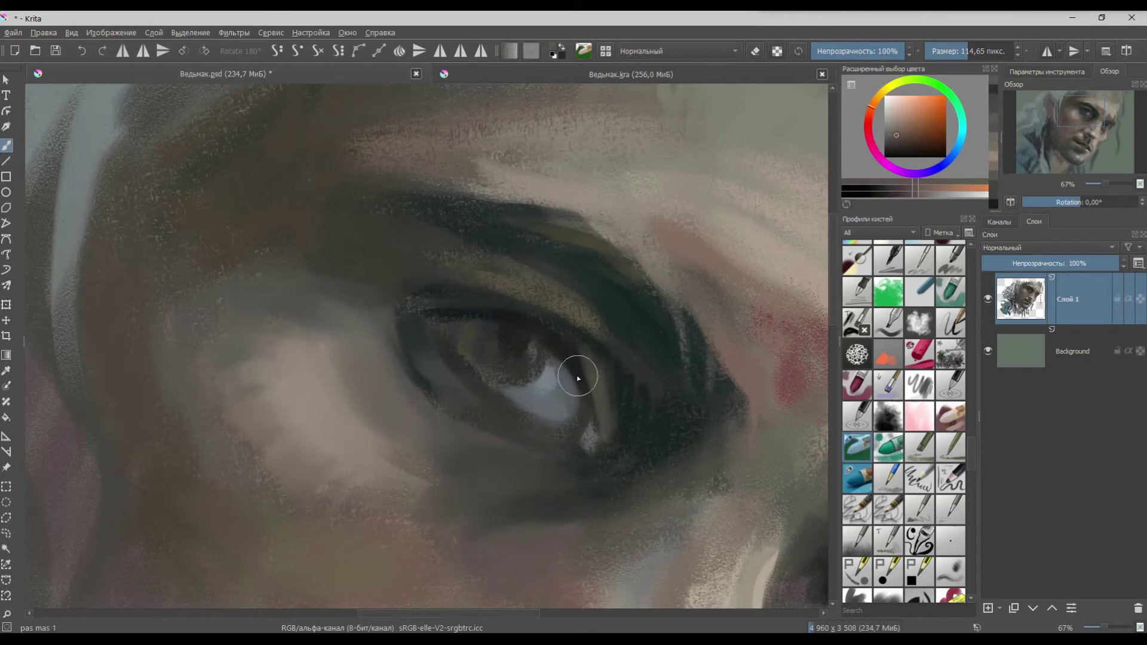
pyautogui.keyDown('ctrl'); pyautogui.click(688, 448); pyautogui.keyUp('ctrl')
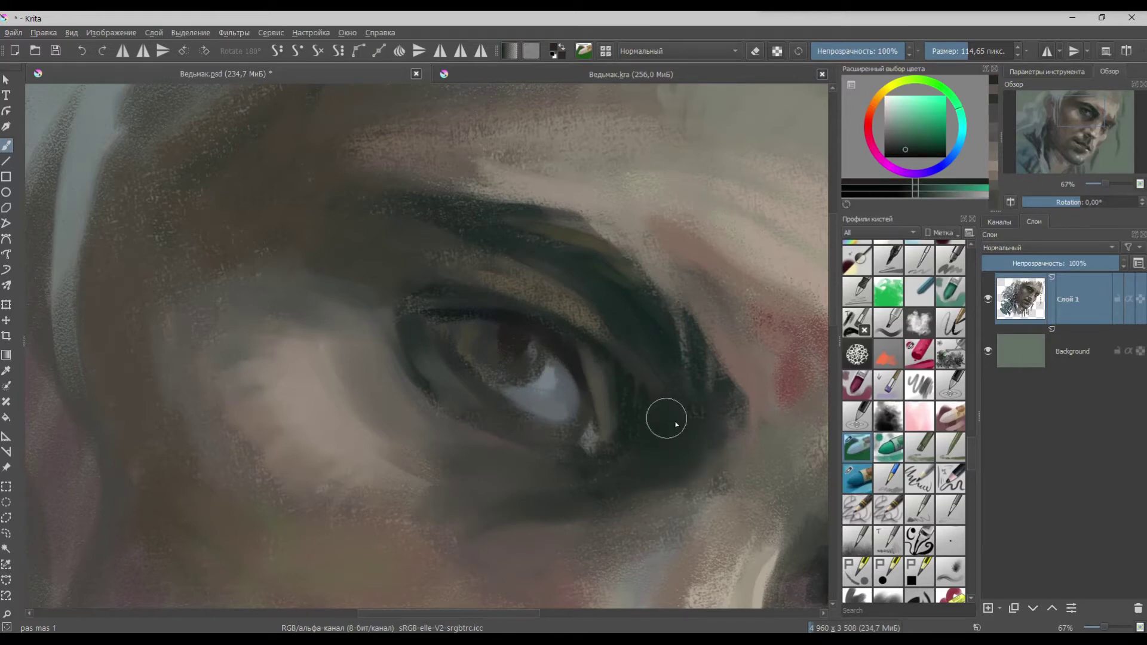
# - Blend the shadow between the near eye's inner corner and the eyebrow with sampled dark tones
pyautogui.keyDown('ctrl'); pyautogui.click(633, 353); pyautogui.keyUp('ctrl')
pyautogui.moveTo(599, 329)
pyautogui.mouseDown()
pyautogui.moveTo(671, 389)
pyautogui.moveTo(659, 389)
pyautogui.mouseUp()
pyautogui.moveTo(583, 318)
pyautogui.mouseDown()
pyautogui.moveTo(656, 376)
pyautogui.moveTo(642, 397)
pyautogui.mouseUp()
pyautogui.keyDown('ctrl'); pyautogui.click(663, 421); pyautogui.keyUp('ctrl')
pyautogui.keyDown('ctrl'); pyautogui.click(616, 342); pyautogui.keyUp('ctrl')
pyautogui.moveTo(616, 343); pyautogui.dragTo(676, 366)
# - Reduce the brush to about 65 px and smooth the near eye's outer corner and lid with sampled tones
pyautogui.press('[')
pyautogui.keyDown('ctrl'); pyautogui.click(474, 409); pyautogui.keyUp('ctrl')
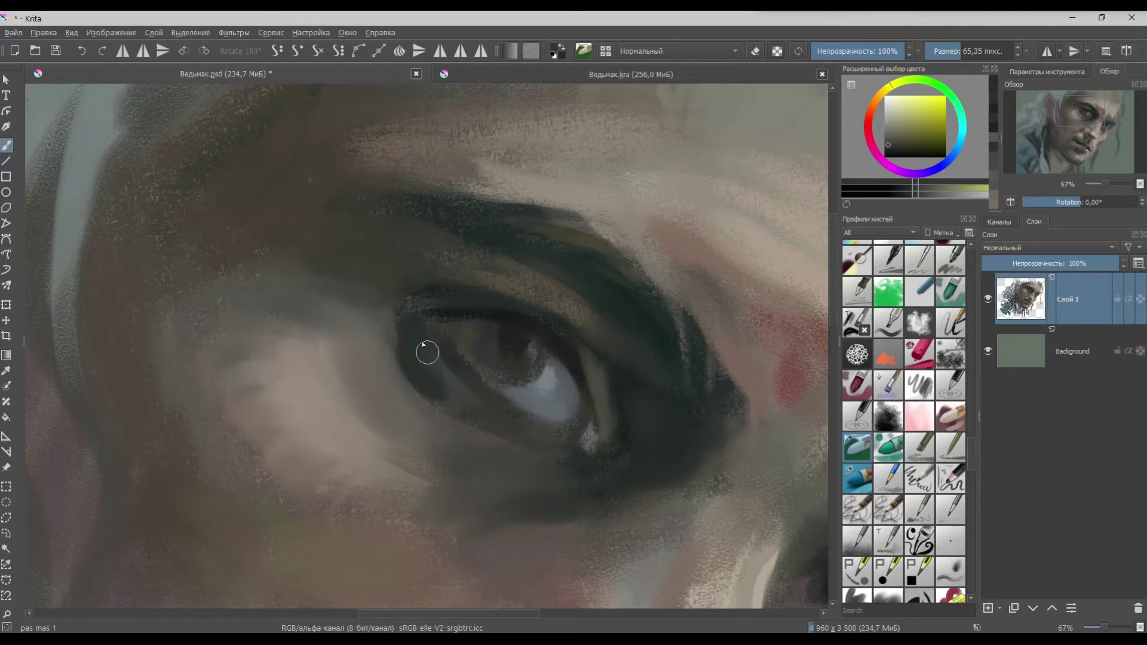
pyautogui.keyDown('ctrl'); pyautogui.click(399, 361); pyautogui.keyUp('ctrl')
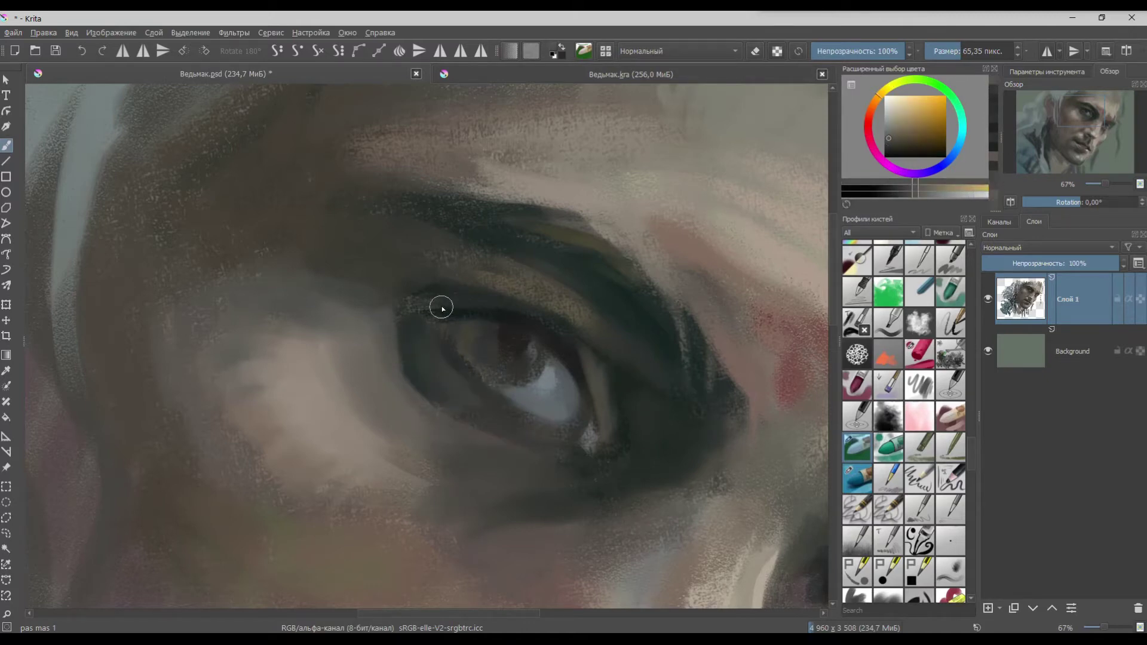
# - Darken the near eyebrow's outer end and the eye's iris and pupil with sampled dark tones
pyautogui.keyDown('ctrl'); pyautogui.click(512, 318); pyautogui.keyUp('ctrl')
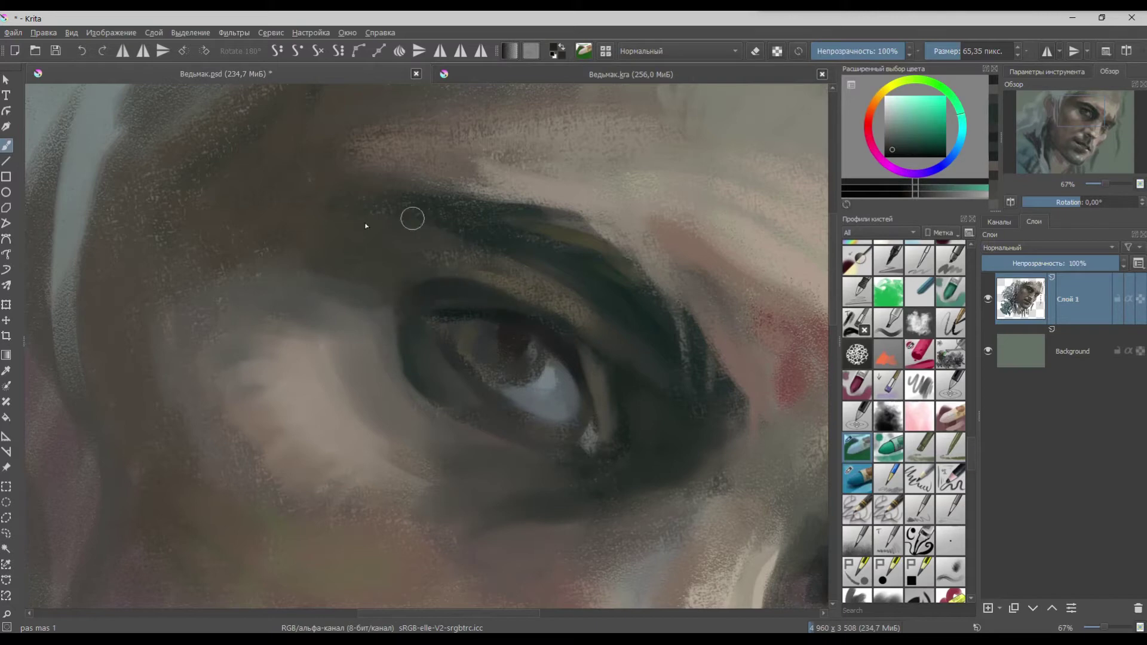
pyautogui.keyDown('ctrl'); pyautogui.click(541, 349); pyautogui.keyUp('ctrl')
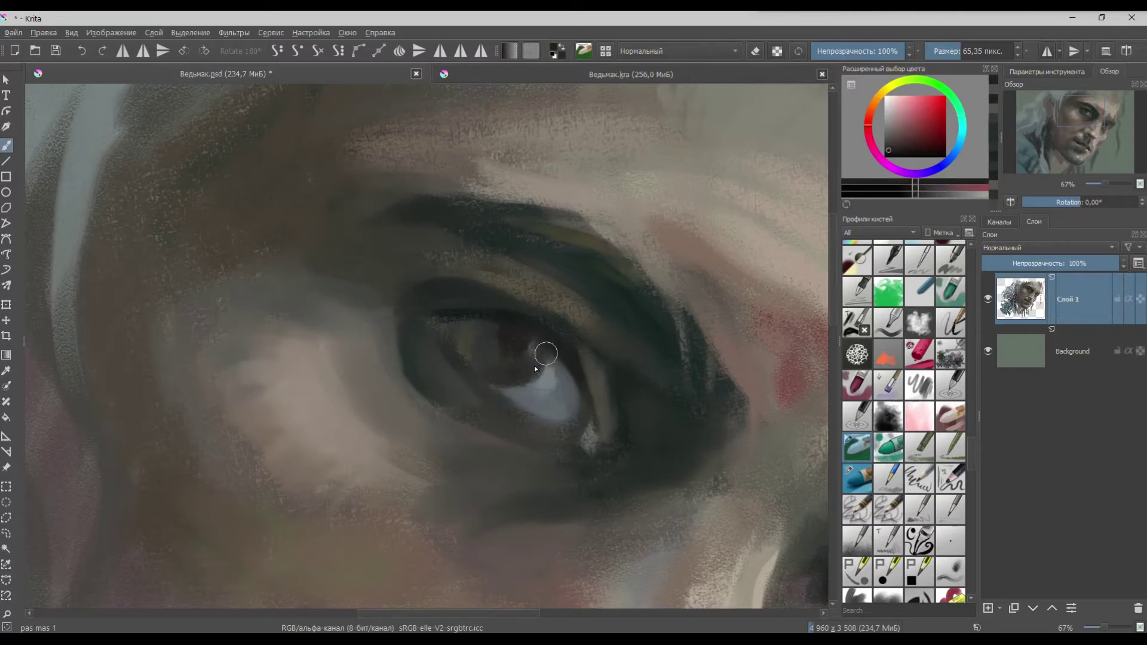
pyautogui.keyDown('ctrl'); pyautogui.click(535, 337); pyautogui.keyUp('ctrl')
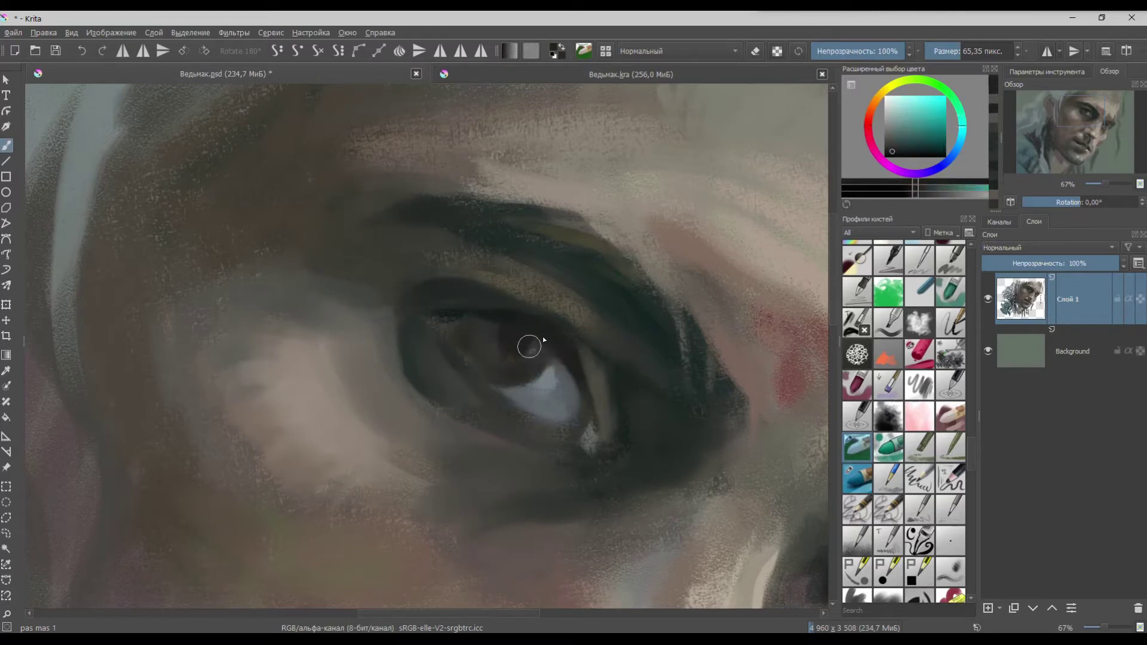
# - Paint light skin folds beneath the near eye's outer corner with a tone sampled from the cheekbone highlight
pyautogui.keyDown('ctrl'); pyautogui.click(371, 443); pyautogui.keyUp('ctrl')
pyautogui.moveTo(408, 477)
pyautogui.mouseDown()
pyautogui.moveTo(397, 476)
pyautogui.moveTo(491, 468)
pyautogui.mouseUp()
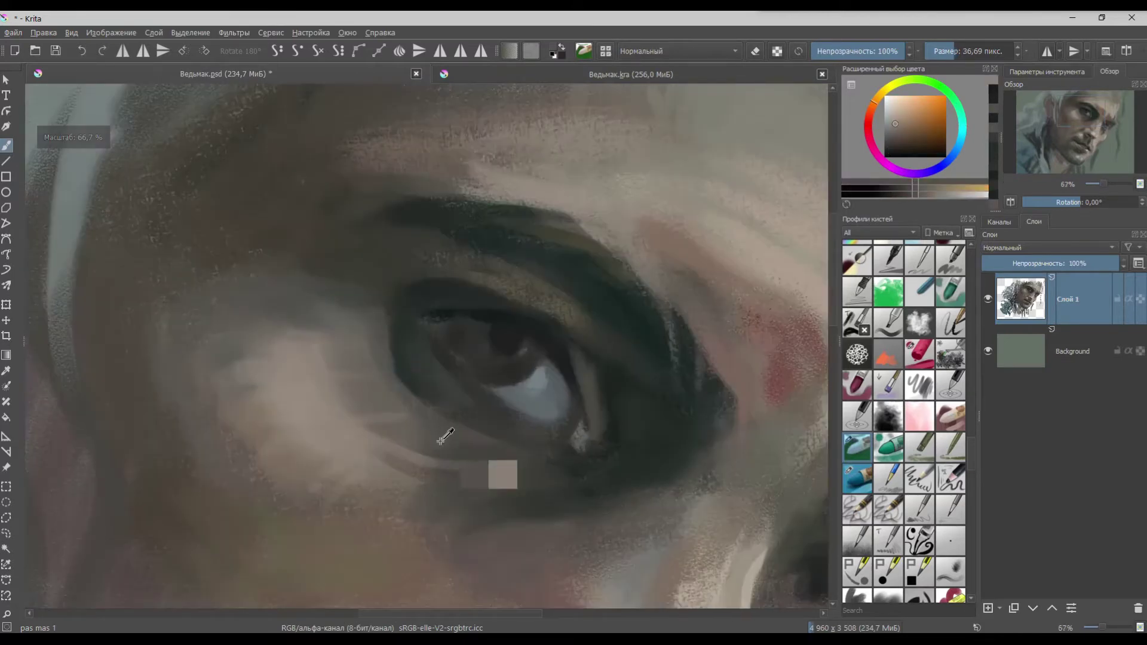
pyautogui.keyDown('ctrl'); pyautogui.click(440, 440); pyautogui.keyUp('ctrl')
# - Clean up the near eye's upper lid line, eye white, lower lid edge and tear duct with sampled tones
pyautogui.keyDown('ctrl'); pyautogui.click(428, 310); pyautogui.keyUp('ctrl')
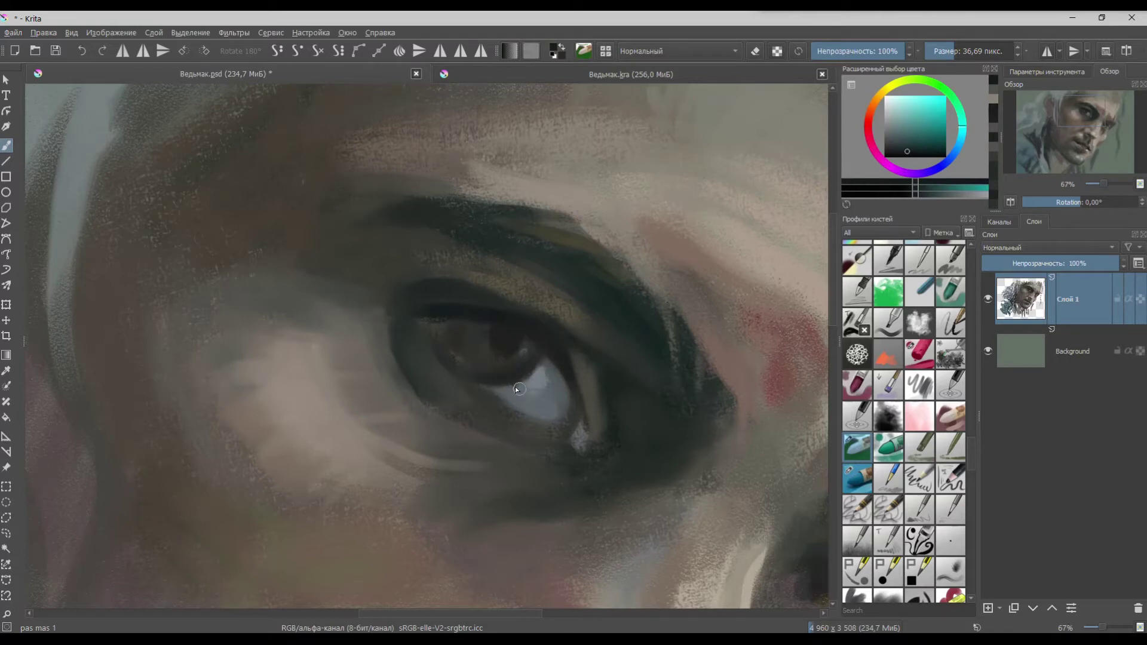
pyautogui.keyDown('ctrl'); pyautogui.click(533, 409); pyautogui.keyUp('ctrl')
pyautogui.keyDown('ctrl'); pyautogui.click(550, 429); pyautogui.keyUp('ctrl')
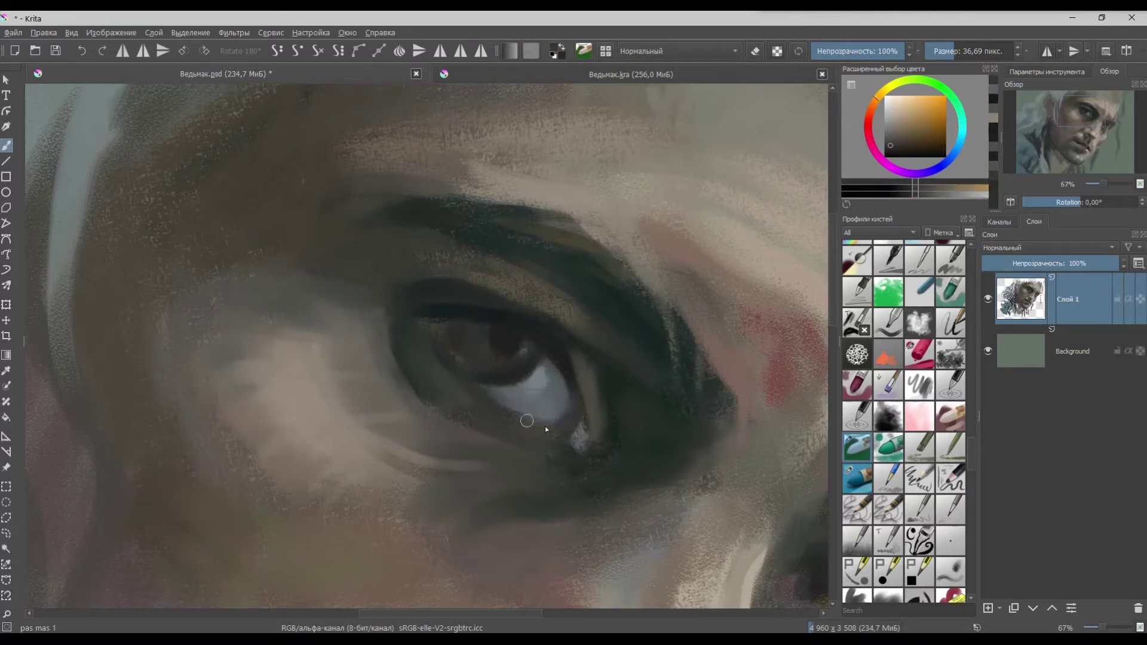
pyautogui.keyDown('ctrl'); pyautogui.click(571, 450); pyautogui.keyUp('ctrl')
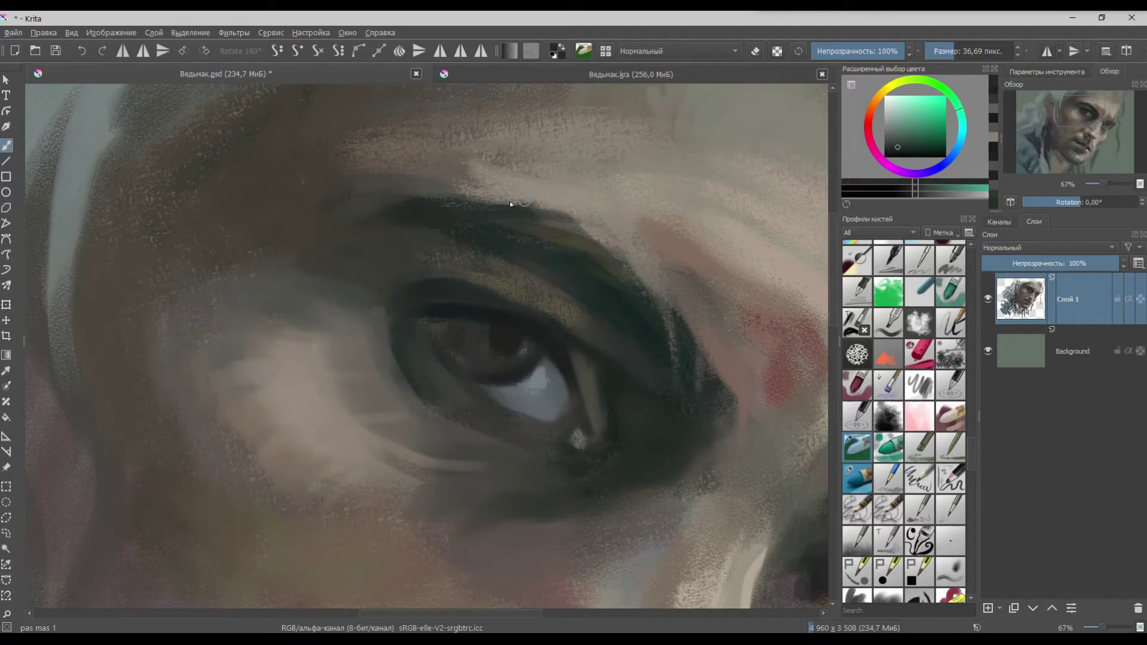
# - Reduce the brush to about 19 px and paint light and dark hairs along the near eyebrow with sampled tones
pyautogui.keyDown('ctrl'); pyautogui.click(564, 250); pyautogui.keyUp('ctrl')
pyautogui.keyDown('shift'); pyautogui.moveTo(590, 263); pyautogui.dragTo(577, 264); pyautogui.keyUp('shift')
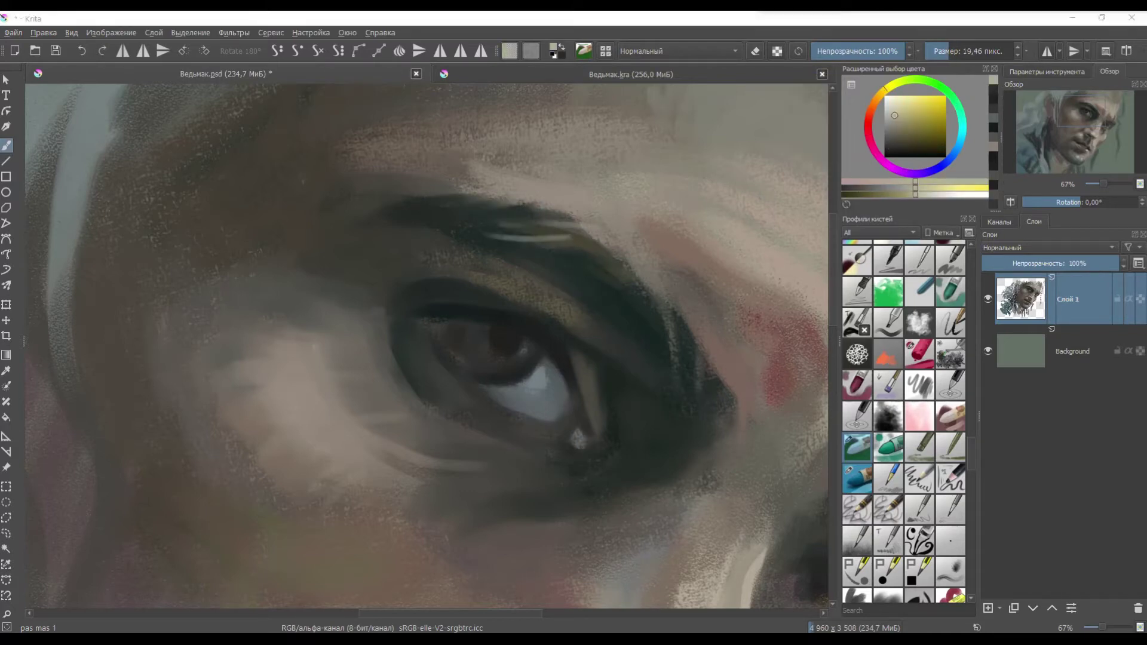
pyautogui.moveTo(556, 211)
pyautogui.mouseDown()
pyautogui.moveTo(521, 198)
pyautogui.moveTo(481, 222)
pyautogui.mouseUp()
pyautogui.keyDown('ctrl'); pyautogui.click(594, 237); pyautogui.keyUp('ctrl')
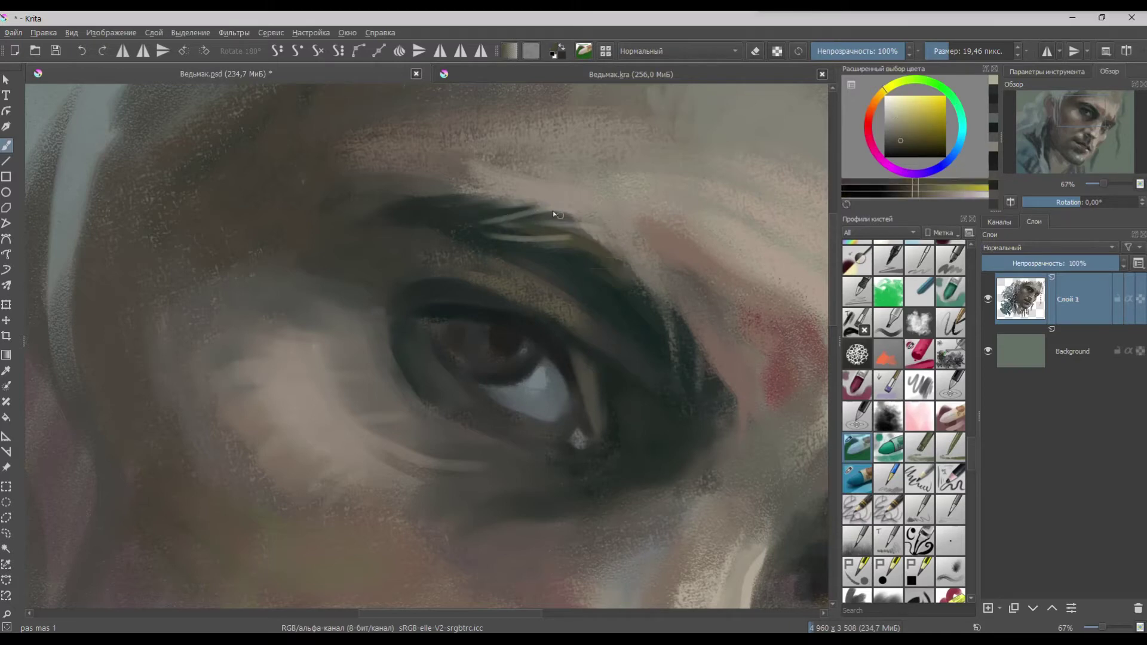
pyautogui.keyDown('ctrl'); pyautogui.click(421, 219); pyautogui.keyUp('ctrl')
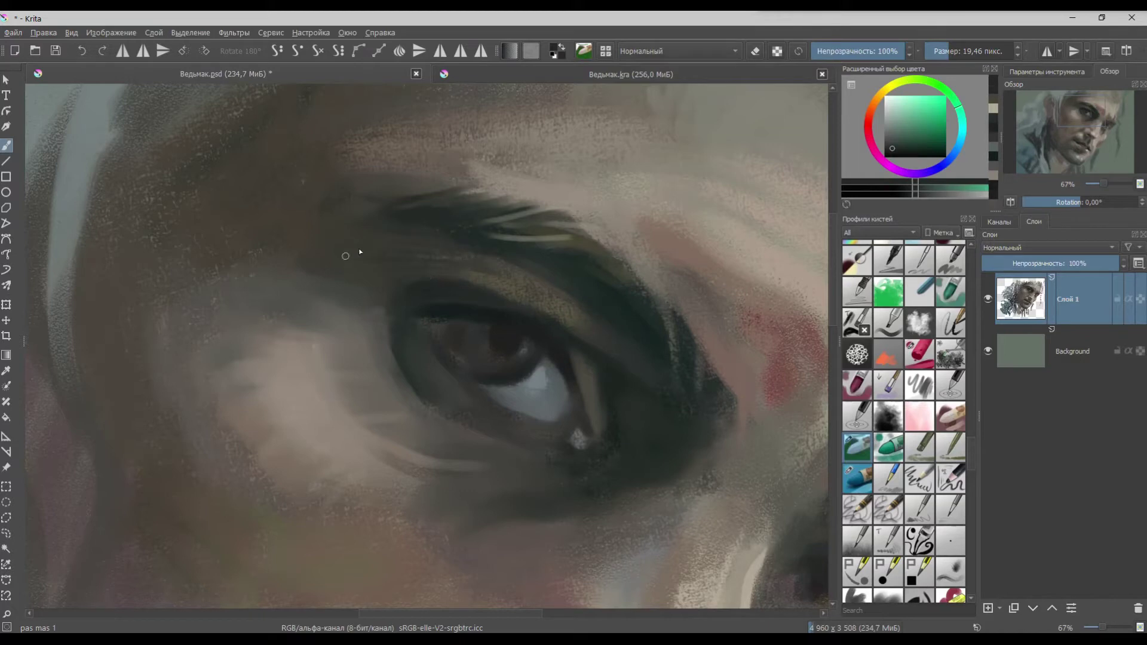
# - Smooth the light band on the near eye's upper lid and deepen its surrounding shadow with sampled tones
pyautogui.keyDown('ctrl'); pyautogui.click(564, 308); pyautogui.keyUp('ctrl')
pyautogui.moveTo(536, 290)
pyautogui.mouseDown()
pyautogui.moveTo(552, 291)
pyautogui.moveTo(476, 279)
pyautogui.mouseUp()
pyautogui.keyDown('ctrl'); pyautogui.click(607, 353); pyautogui.keyUp('ctrl')
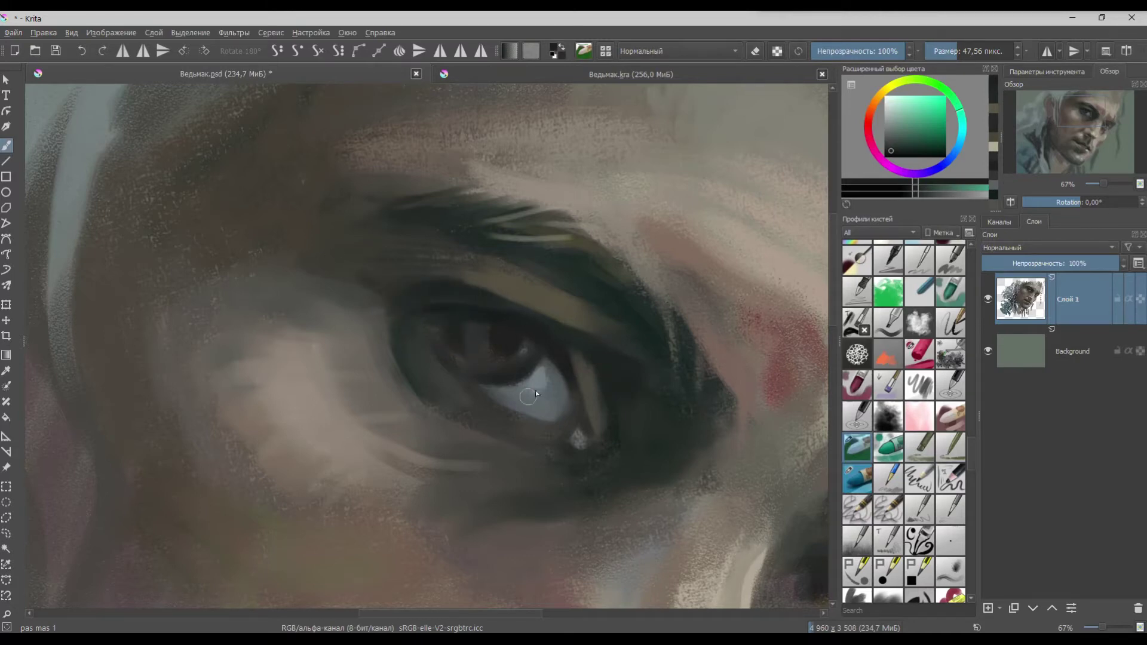
pyautogui.scroll(-4, 457, 373)
pyautogui.scroll(5, 457, 369)
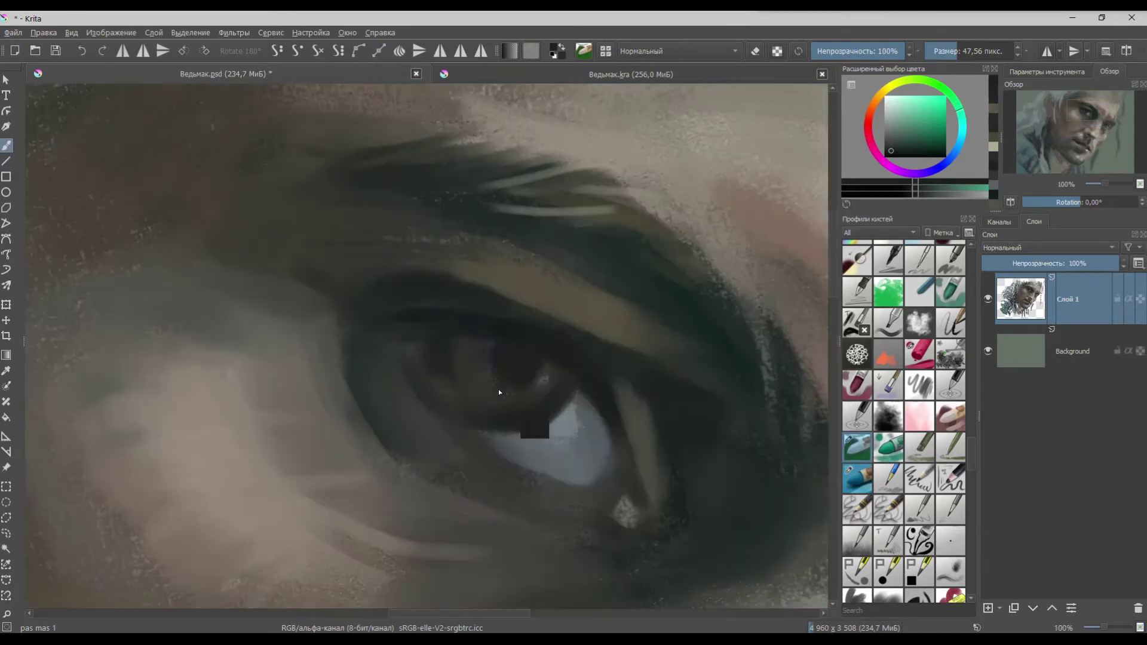
pyautogui.press('/')
pyautogui.keyDown('ctrl'); pyautogui.click(469, 381); pyautogui.keyUp('ctrl')
pyautogui.moveTo(351, 391); pyautogui.dragTo(376, 439)
pyautogui.hotkey('ctrl', 'z')
pyautogui.press('/')
# - Smooth the near eye's outer corner and the shadow beside the iris with tones sampled around it
pyautogui.keyDown('ctrl'); pyautogui.click(363, 423); pyautogui.keyUp('ctrl')
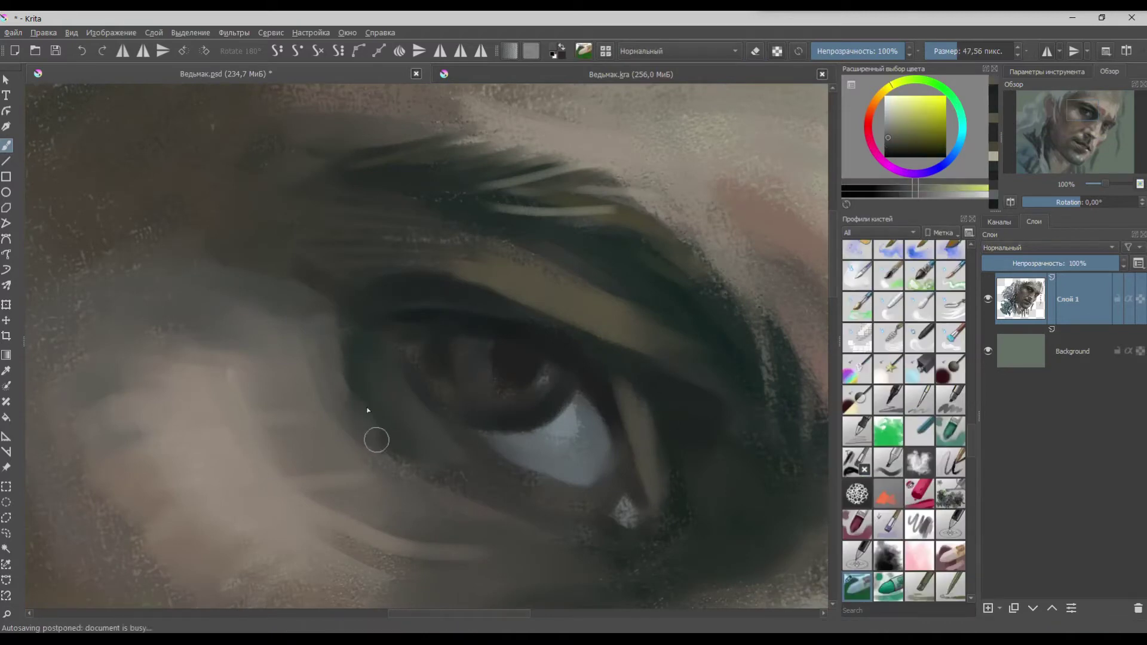
pyautogui.keyDown('ctrl'); pyautogui.click(378, 401); pyautogui.keyUp('ctrl')
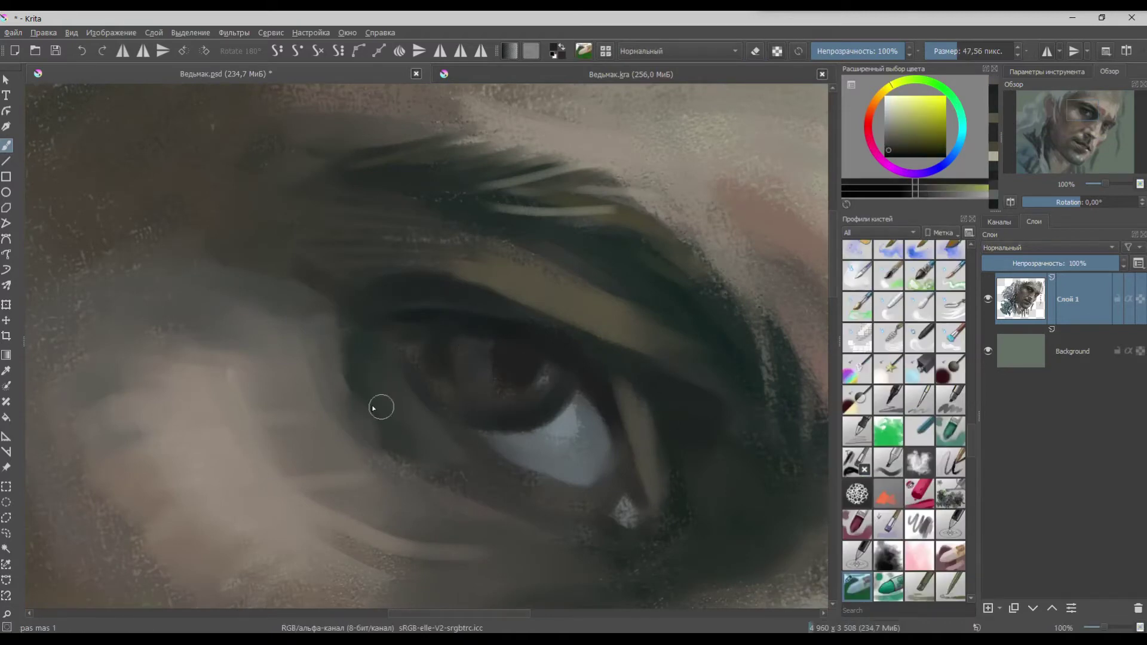
pyautogui.keyDown('ctrl'); pyautogui.click(401, 349); pyautogui.keyUp('ctrl')
# - Soften the near eyebrow's inner edge and blend the skin above it with sampled brown and pinkish tones
pyautogui.scroll(-4, 474, 482)
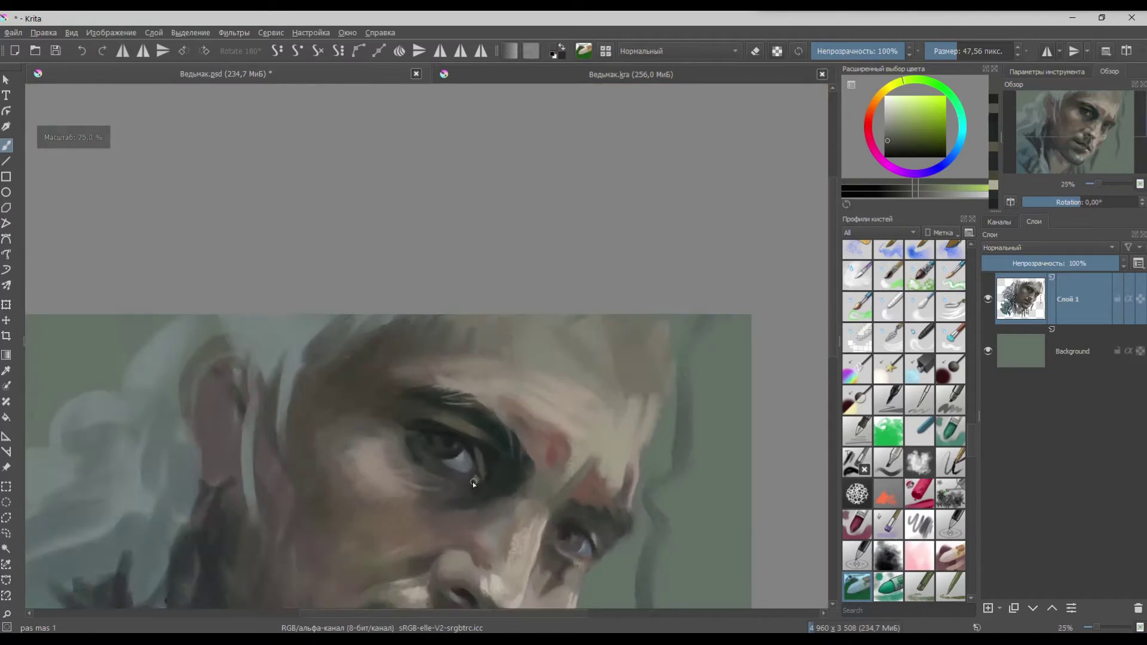
pyautogui.scroll(1, 474, 483)
pyautogui.scroll(1, 470, 376)
pyautogui.keyDown('ctrl'); pyautogui.click(493, 386); pyautogui.keyUp('ctrl')
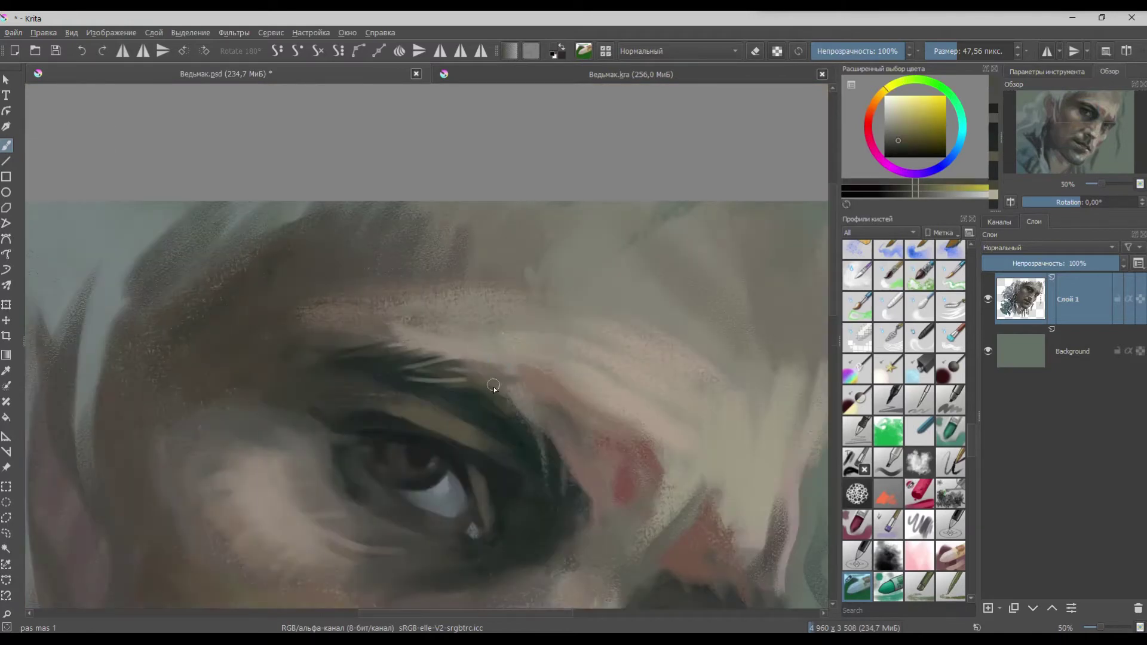
pyautogui.keyDown('ctrl'); pyautogui.click(526, 377); pyautogui.keyUp('ctrl')
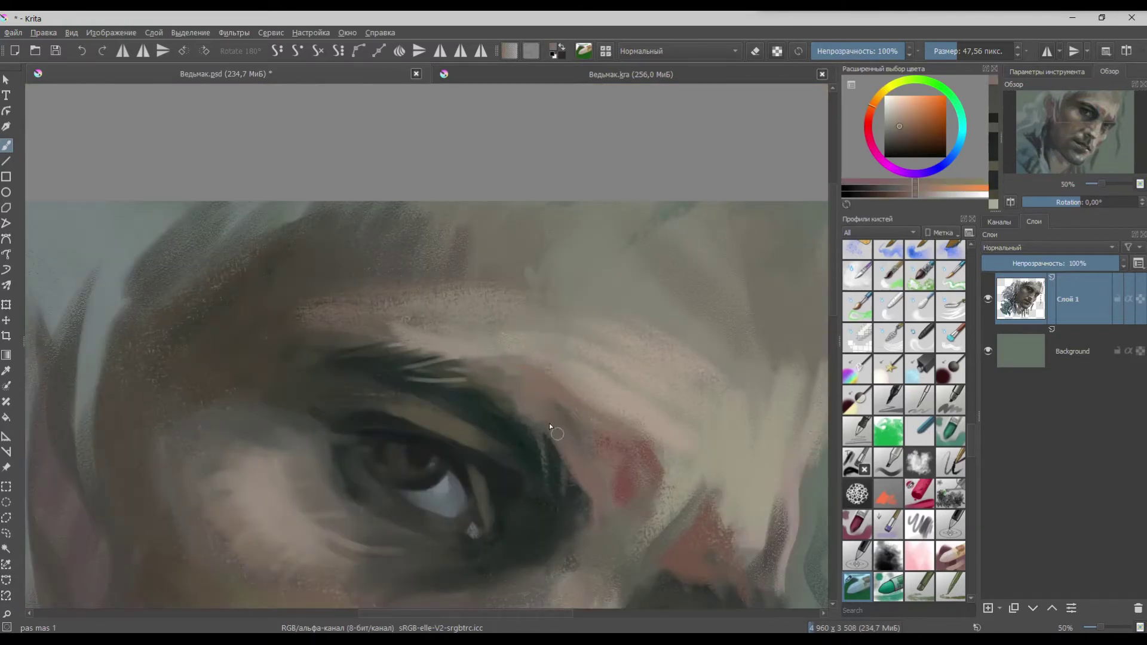
pyautogui.keyDown('ctrl'); pyautogui.click(408, 324); pyautogui.keyUp('ctrl')
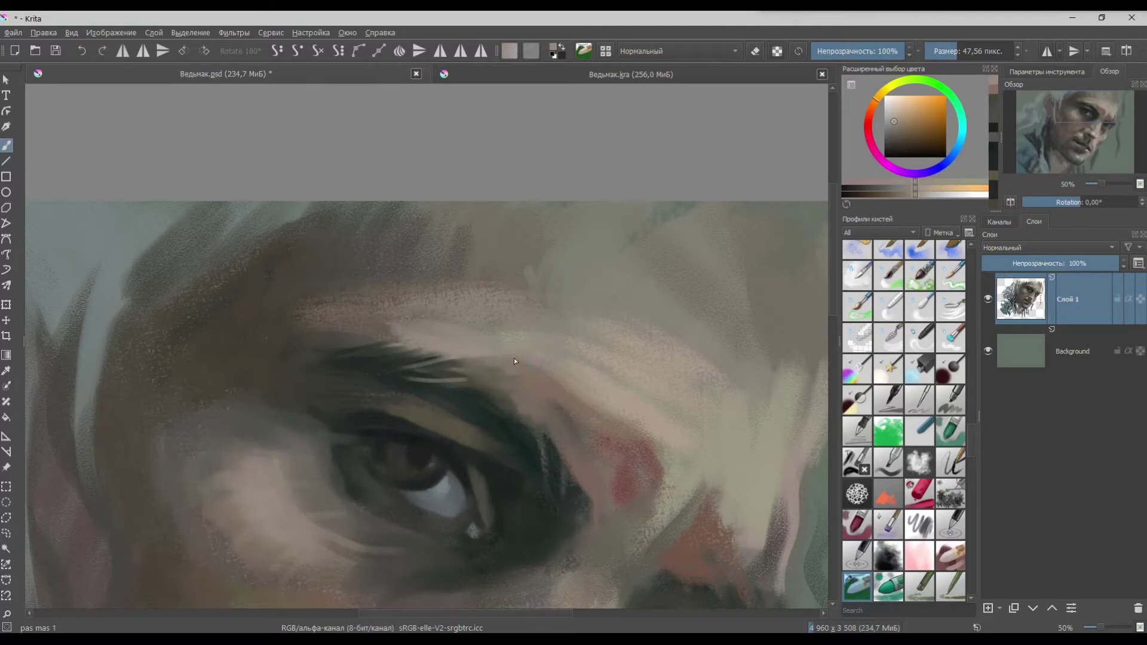
pyautogui.keyDown('ctrl'); pyautogui.click(549, 351); pyautogui.keyUp('ctrl')
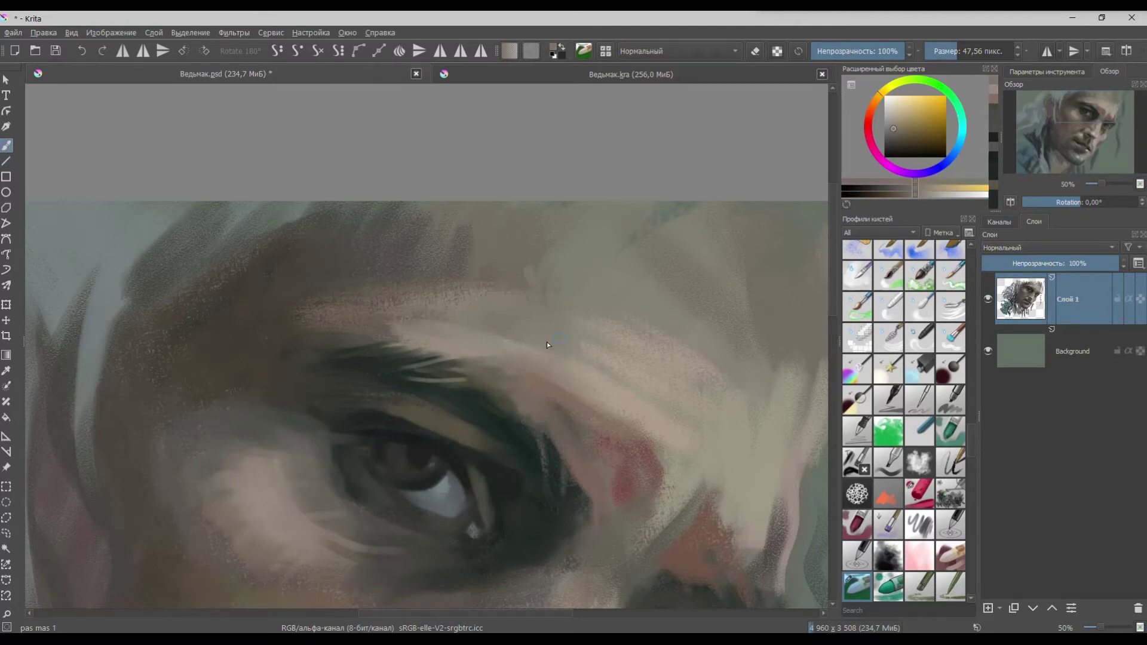
# - Smooth the lower forehead above the near brow ridge with sampled greyish skin tones
pyautogui.keyDown('ctrl'); pyautogui.click(487, 292); pyautogui.keyUp('ctrl')
pyautogui.moveTo(522, 308); pyautogui.dragTo(477, 291)
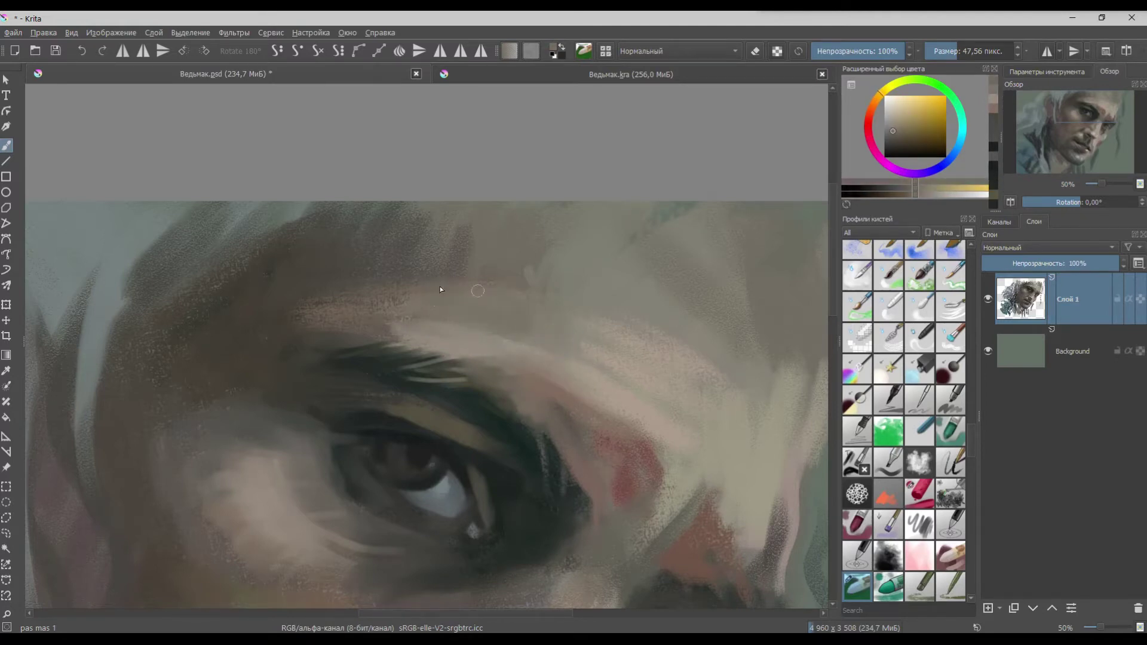
pyautogui.keyDown('ctrl'); pyautogui.click(668, 288); pyautogui.keyUp('ctrl')
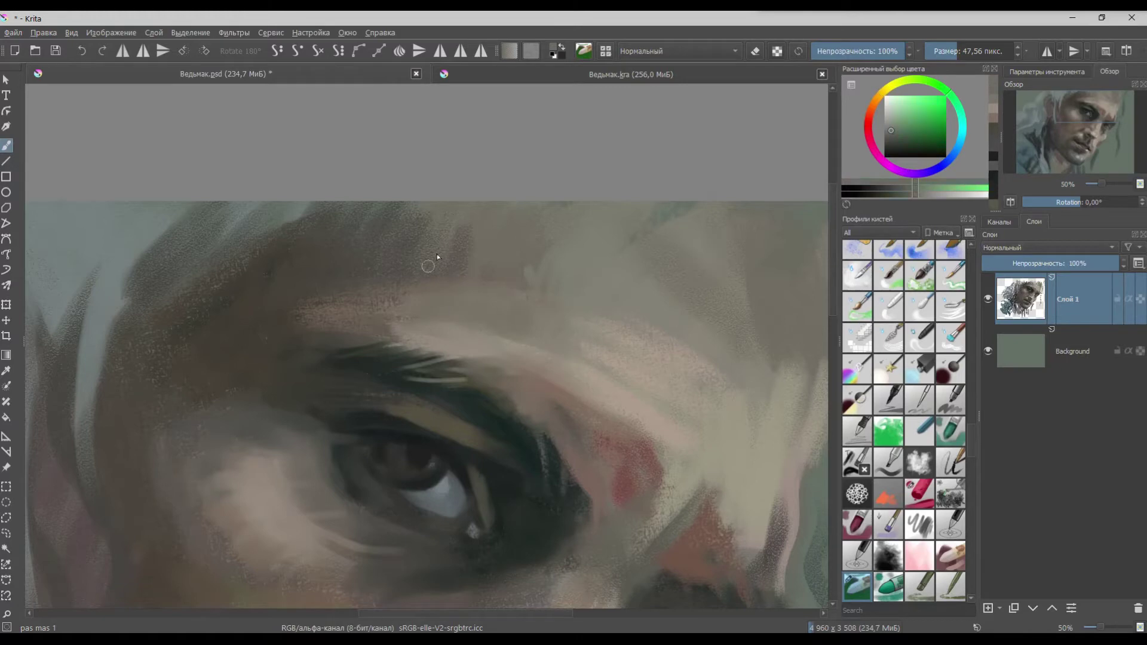
pyautogui.keyDown('ctrl'); pyautogui.click(480, 314); pyautogui.keyUp('ctrl')
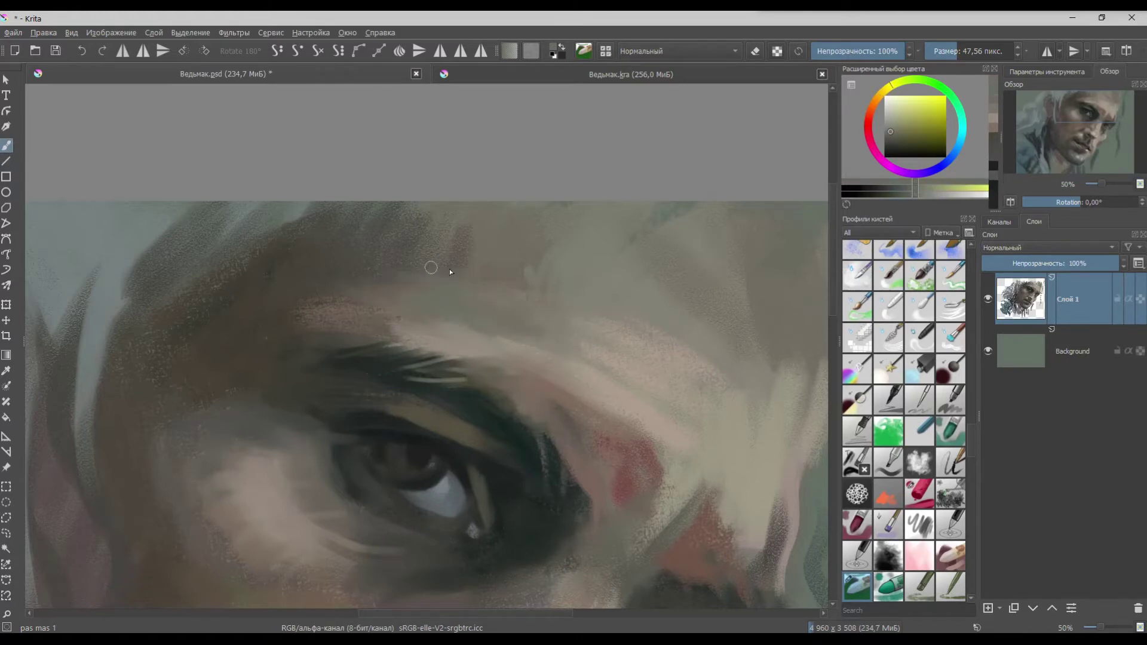
# - Blend the textured shadow on the near side of the forehead with sampled tones, enlarging the brush to about 89 px
pyautogui.keyDown('ctrl'); pyautogui.click(404, 250); pyautogui.keyUp('ctrl')
pyautogui.moveTo(348, 246); pyautogui.dragTo(373, 245)
pyautogui.keyDown('ctrl'); pyautogui.click(390, 258); pyautogui.keyUp('ctrl')
pyautogui.moveTo(408, 211)
pyautogui.mouseDown()
pyautogui.moveTo(414, 263)
pyautogui.moveTo(460, 310)
pyautogui.mouseUp()
pyautogui.keyDown('ctrl'); pyautogui.click(440, 286); pyautogui.keyUp('ctrl')
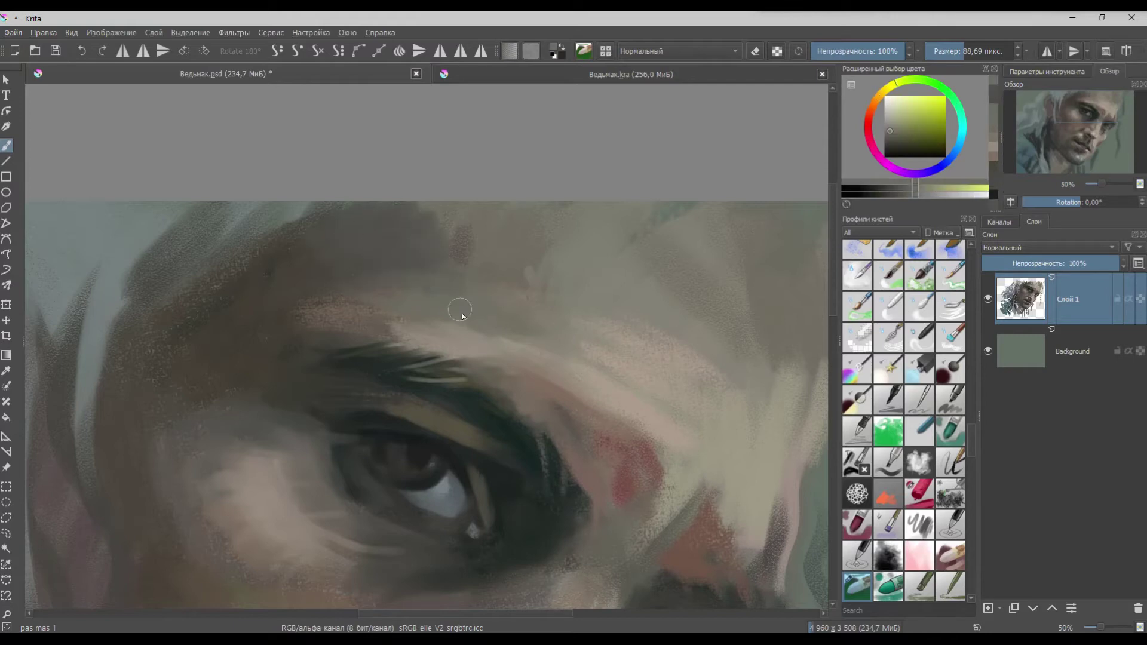
pyautogui.keyDown('ctrl'); pyautogui.click(429, 226); pyautogui.keyUp('ctrl')
pyautogui.moveTo(455, 254); pyautogui.dragTo(477, 200)
# - Smooth the light skin at the outer end of the near brow ridge with sampled tones
pyautogui.keyDown('ctrl'); pyautogui.click(400, 344); pyautogui.keyUp('ctrl')
pyautogui.moveTo(387, 332)
pyautogui.mouseDown()
pyautogui.moveTo(374, 311)
pyautogui.moveTo(341, 312)
pyautogui.moveTo(393, 338)
pyautogui.moveTo(289, 319)
pyautogui.moveTo(334, 292)
pyautogui.moveTo(277, 313)
pyautogui.moveTo(311, 302)
pyautogui.mouseUp()
pyautogui.keyDown('ctrl'); pyautogui.click(342, 287); pyautogui.keyUp('ctrl')
pyautogui.keyDown('ctrl'); pyautogui.click(298, 310); pyautogui.keyUp('ctrl')
pyautogui.scroll(-3, 475, 277)
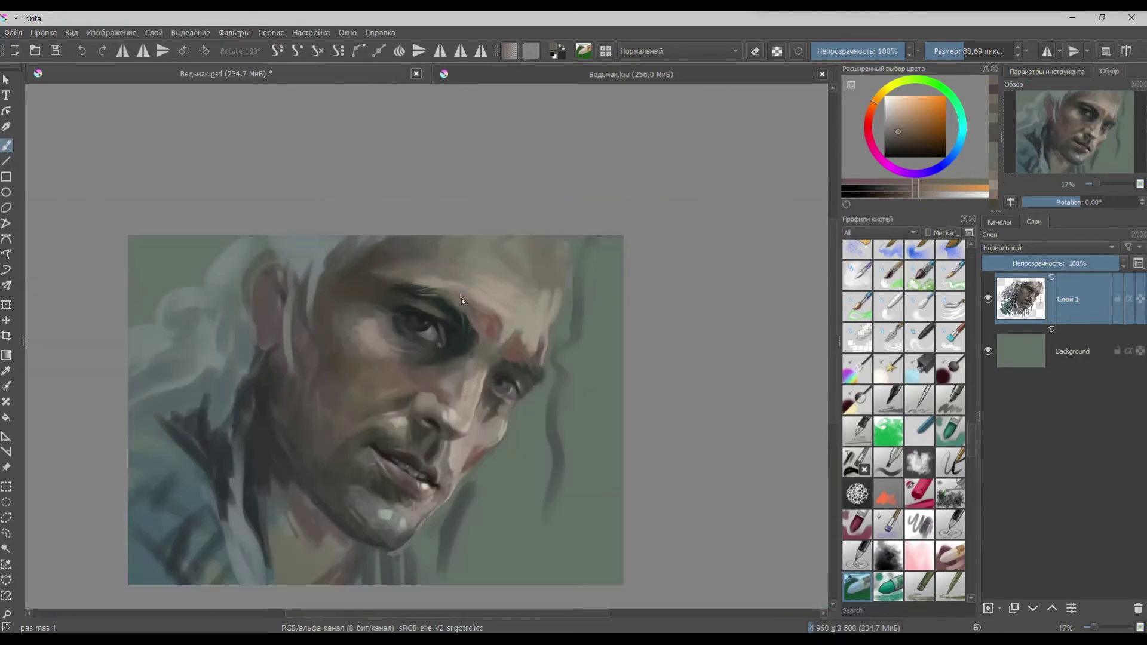
# - Reduce the brush to about 50 px and blend the shadow between the near eyebrow and nose bridge with sampled dark tones
pyautogui.scroll(3, 489, 323)
pyautogui.keyDown('ctrl'); pyautogui.click(443, 290); pyautogui.keyUp('ctrl')
pyautogui.moveTo(452, 276); pyautogui.dragTo(473, 306)
pyautogui.keyDown('shift'); pyautogui.moveTo(476, 323); pyautogui.dragTo(463, 322); pyautogui.keyUp('shift')
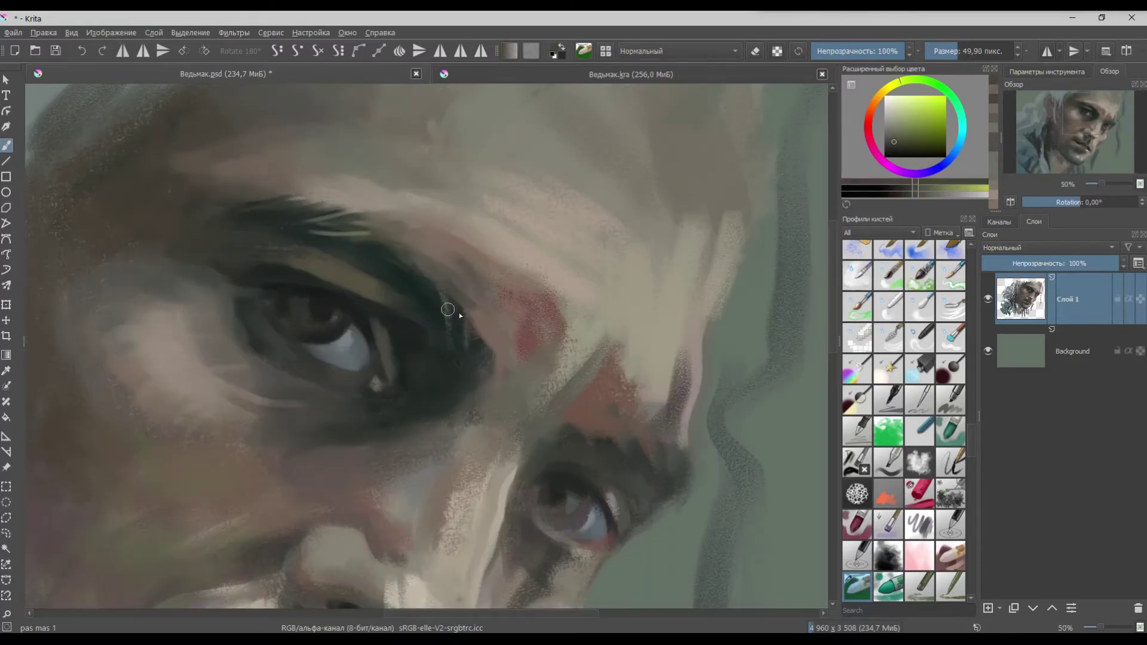
pyautogui.keyDown('ctrl'); pyautogui.click(488, 344); pyautogui.keyUp('ctrl')
pyautogui.keyDown('ctrl'); pyautogui.click(495, 355); pyautogui.keyUp('ctrl')
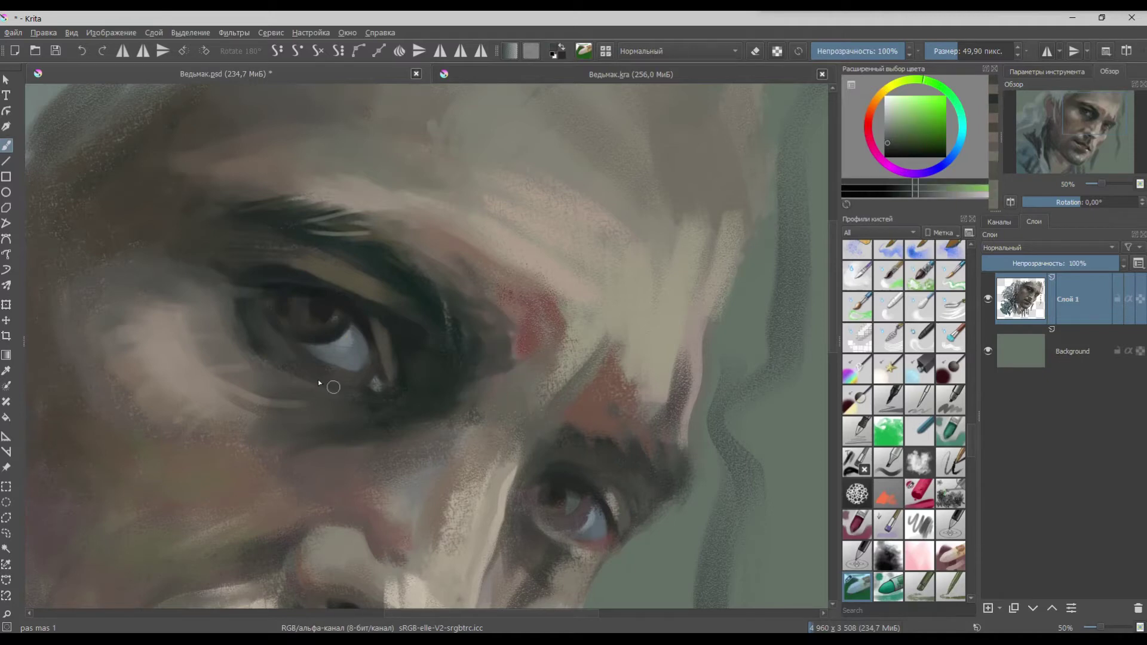
pyautogui.keyDown('ctrl'); pyautogui.click(311, 358); pyautogui.keyUp('ctrl')
pyautogui.scroll(-2, 370, 376)
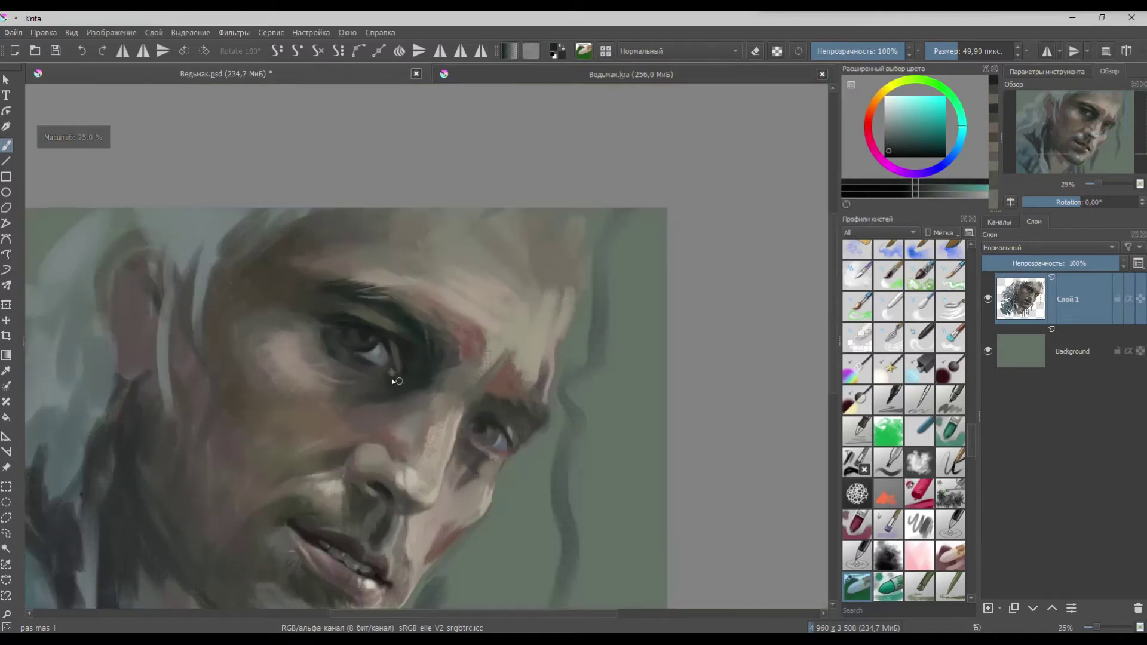
# - Reduce the brush to about 38 px and paint a golden-yellow highlight in the near eye's iris
pyautogui.scroll(4, 412, 358)
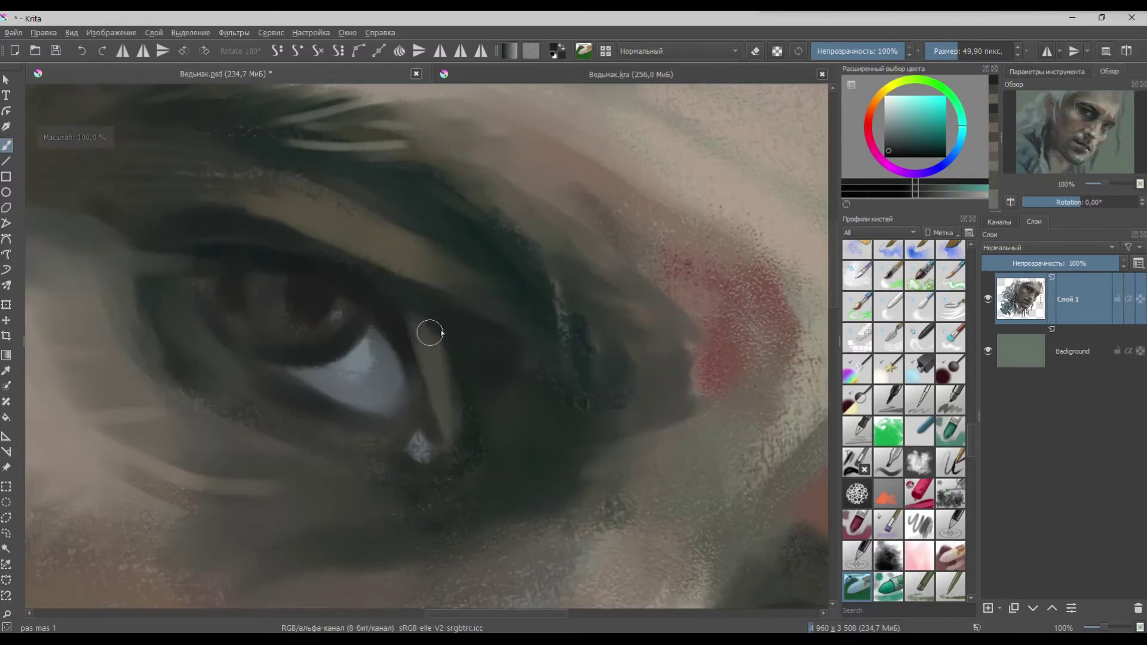
pyautogui.keyDown('ctrl'); pyautogui.click(675, 194); pyautogui.keyUp('ctrl')
pyautogui.moveTo(342, 310); pyautogui.dragTo(325, 343)
pyautogui.keyDown('shift'); pyautogui.moveTo(412, 339); pyautogui.dragTo(406, 339); pyautogui.keyUp('shift')
pyautogui.moveTo(343, 317); pyautogui.dragTo(323, 344)
pyautogui.click(914, 113)
pyautogui.click(879, 94)
pyautogui.click(931, 112)
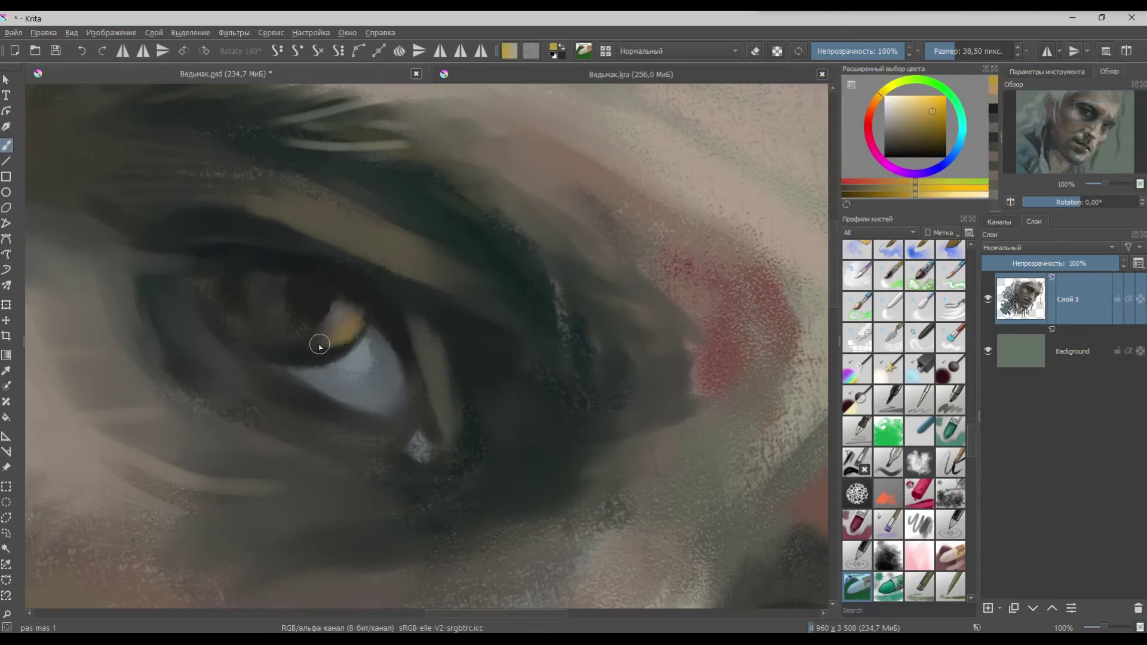
# - Refine the edge of the golden iris highlight and darken the near eye's upper lid line with sampled tones
pyautogui.keyDown('ctrl'); pyautogui.click(362, 297); pyautogui.keyUp('ctrl')
pyautogui.moveTo(354, 298); pyautogui.dragTo(365, 313)
pyautogui.keyDown('ctrl'); pyautogui.click(366, 227); pyautogui.keyUp('ctrl')
pyautogui.moveTo(178, 240)
pyautogui.mouseDown()
pyautogui.moveTo(185, 226)
pyautogui.moveTo(197, 253)
pyautogui.mouseUp()
pyautogui.keyDown('ctrl'); pyautogui.click(230, 251); pyautogui.keyUp('ctrl')
pyautogui.keyDown('ctrl'); pyautogui.click(306, 245); pyautogui.keyUp('ctrl')
pyautogui.moveTo(306, 245)
pyautogui.mouseDown()
pyautogui.moveTo(400, 297)
pyautogui.moveTo(450, 342)
pyautogui.mouseUp()
pyautogui.scroll(-2, 451, 343)
pyautogui.scroll(-2, 460, 342)
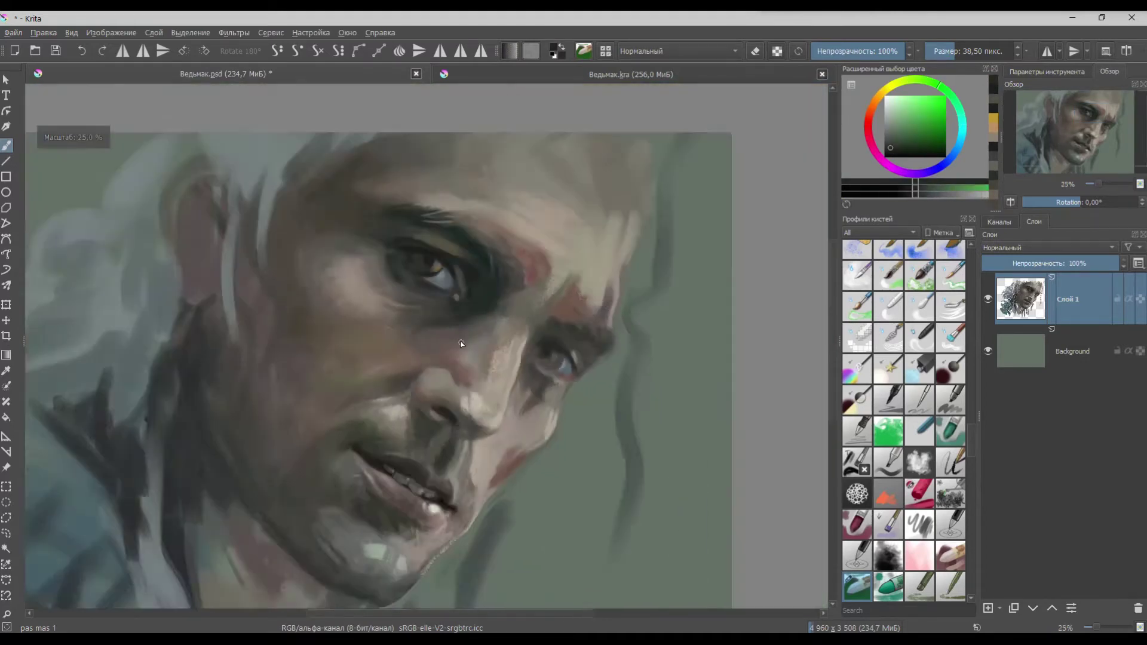
# - Paint soft wrinkles across the forehead above the brows with sampled tones and save the painting
pyautogui.scroll(2, 485, 219)
pyautogui.keyDown('ctrl'); pyautogui.click(338, 128); pyautogui.keyUp('ctrl')
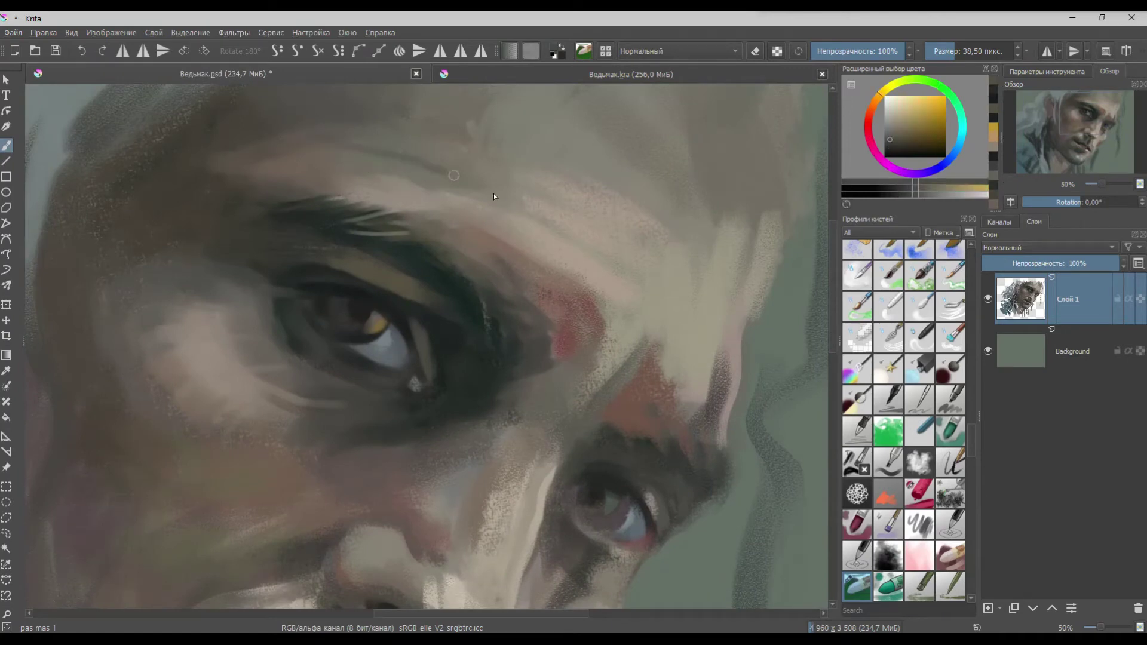
pyautogui.keyDown('ctrl'); pyautogui.click(568, 212); pyautogui.keyUp('ctrl')
pyautogui.moveTo(570, 220); pyautogui.dragTo(647, 275)
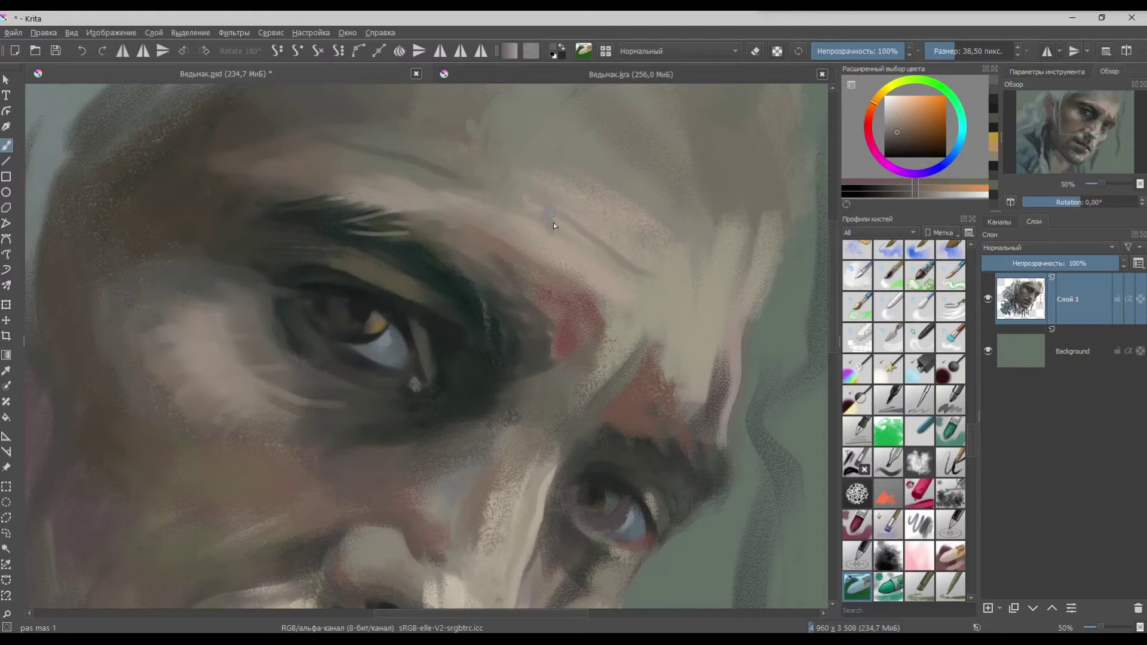
pyautogui.keyDown('ctrl'); pyautogui.click(582, 240); pyautogui.keyUp('ctrl')
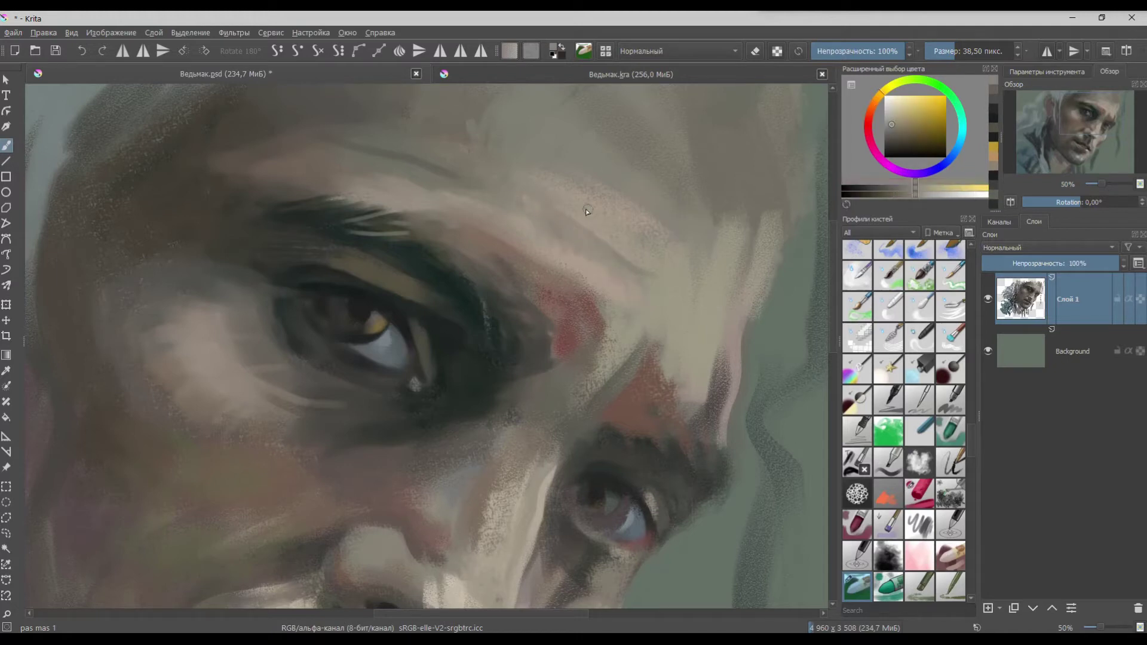
pyautogui.moveTo(593, 253); pyautogui.dragTo(529, 201)
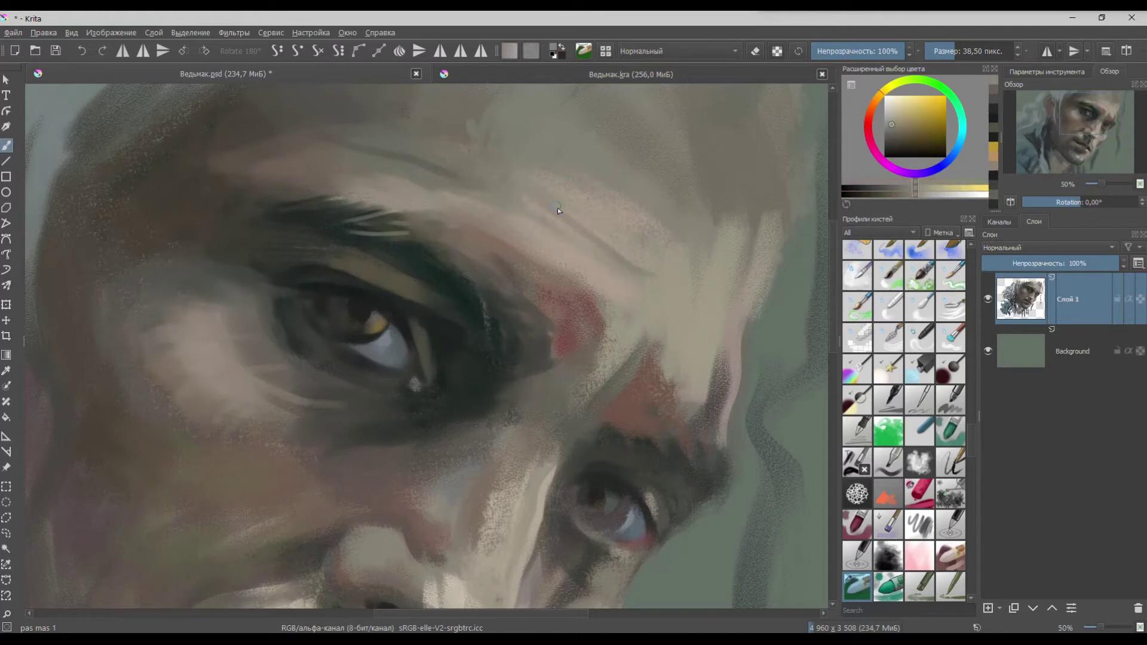
pyautogui.hotkey('ctrl', 's')
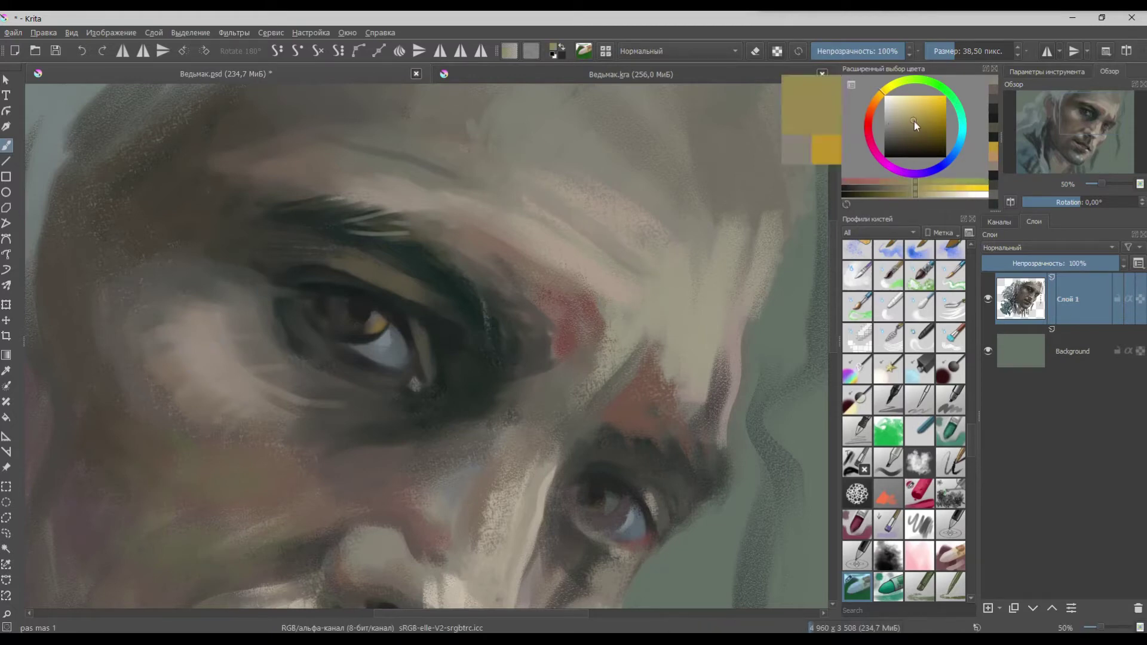
# - Blend the lower edge of the cheekbone highlight and the skin beneath the near eye with ochre and sampled brown tones
pyautogui.click(914, 121)
pyautogui.keyDown('ctrl'); pyautogui.click(238, 428); pyautogui.keyUp('ctrl')
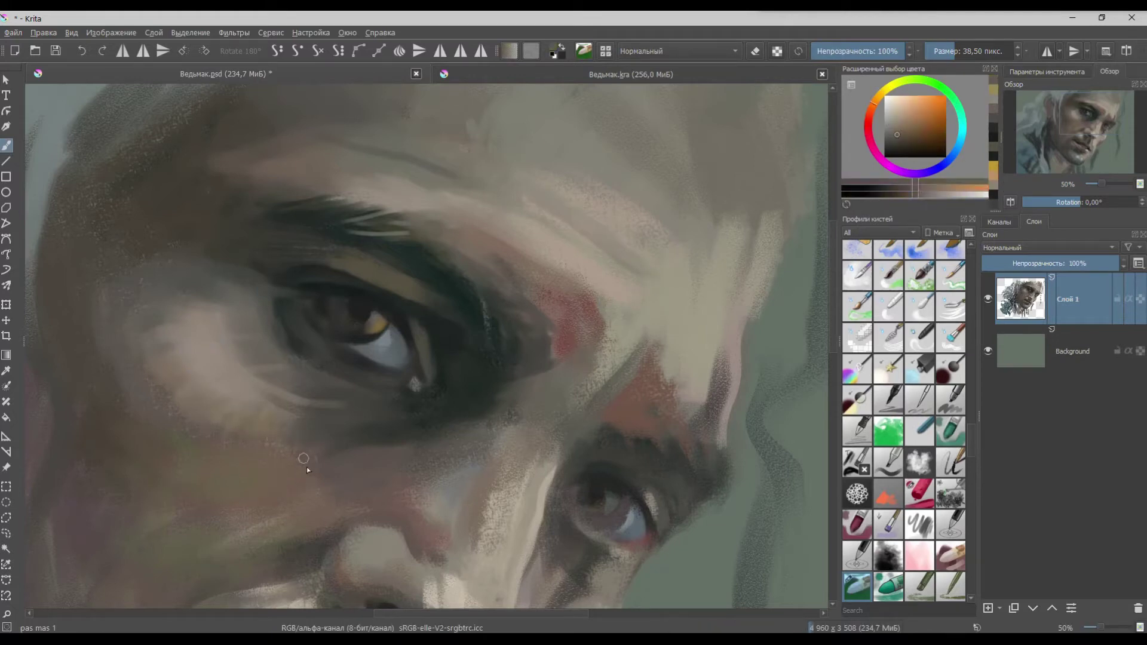
pyautogui.scroll(-1, 262, 382)
pyautogui.scroll(1, 252, 401)
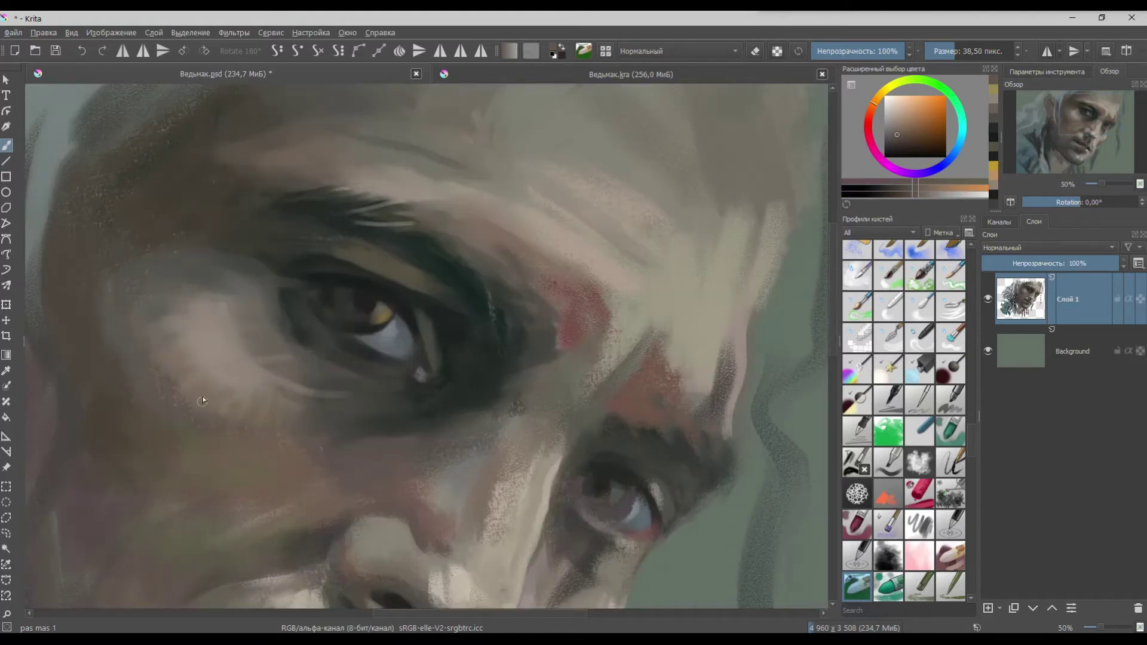
pyautogui.keyDown('ctrl'); pyautogui.click(425, 455); pyautogui.keyUp('ctrl')
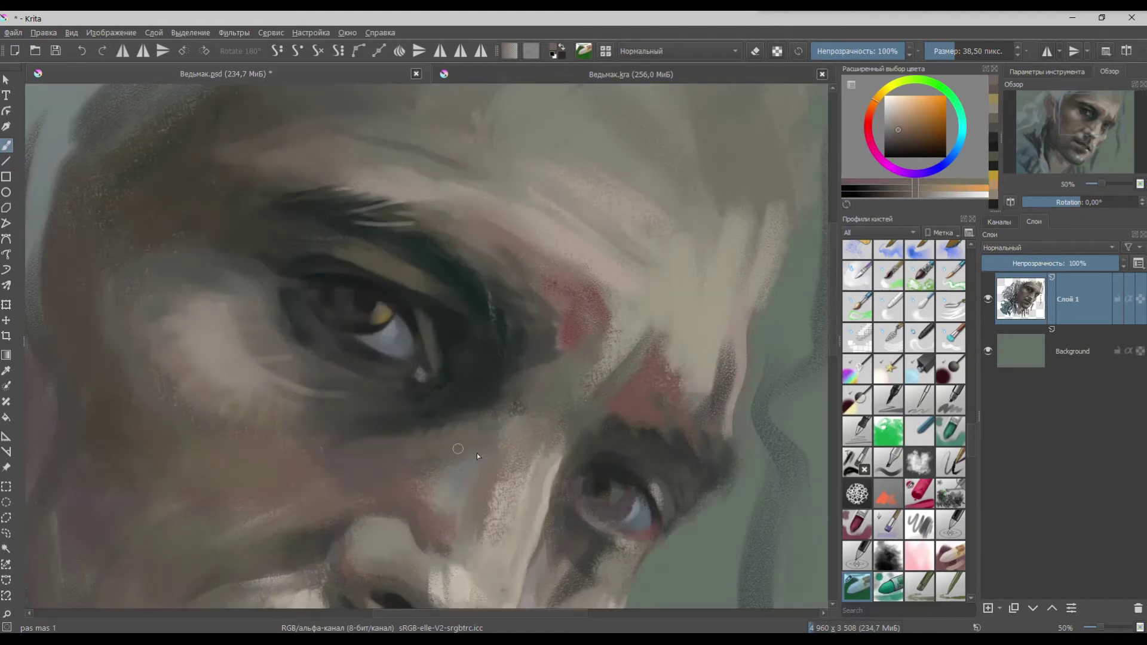
# - Extend and smooth the dark shadow between the near eye's inner corner and the nose bridge with sampled tones
pyautogui.keyDown('ctrl'); pyautogui.click(510, 375); pyautogui.keyUp('ctrl')
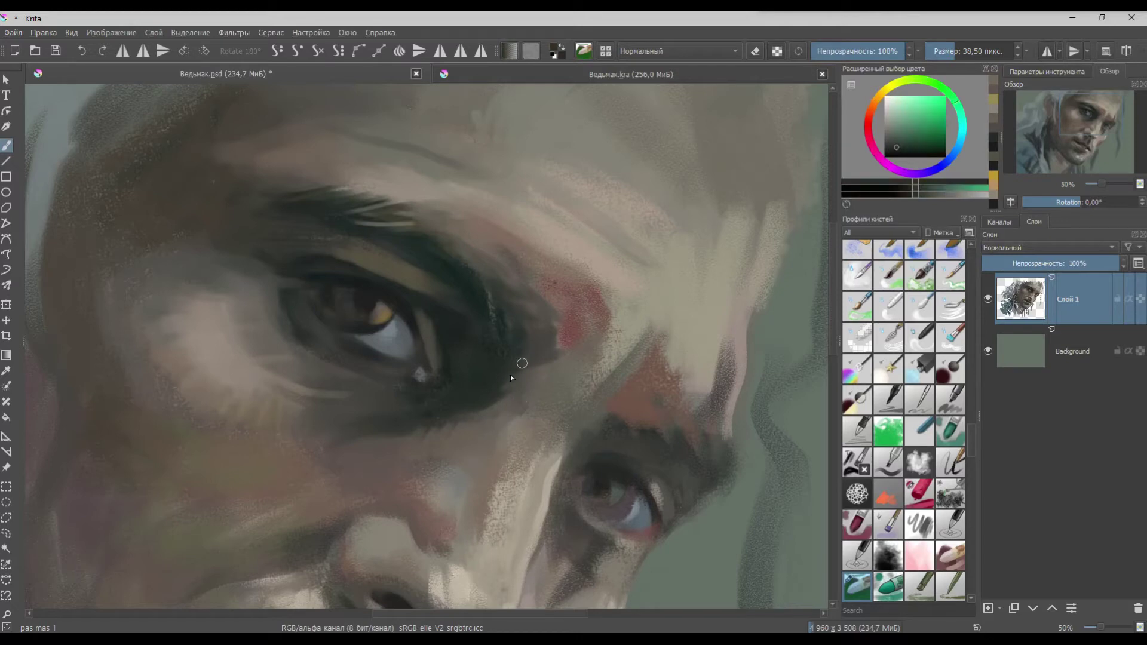
pyautogui.keyDown('ctrl'); pyautogui.click(453, 410); pyautogui.keyUp('ctrl')
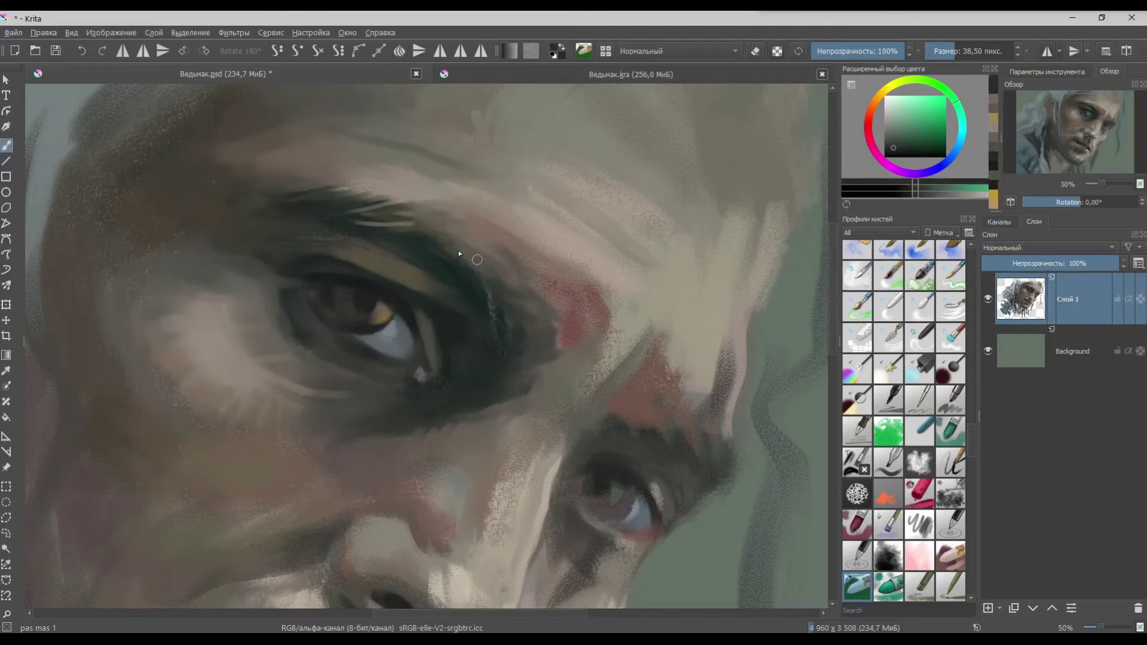
pyautogui.keyDown('ctrl'); pyautogui.click(447, 488); pyautogui.keyUp('ctrl')
pyautogui.keyDown('ctrl'); pyautogui.click(465, 366); pyautogui.keyUp('ctrl')
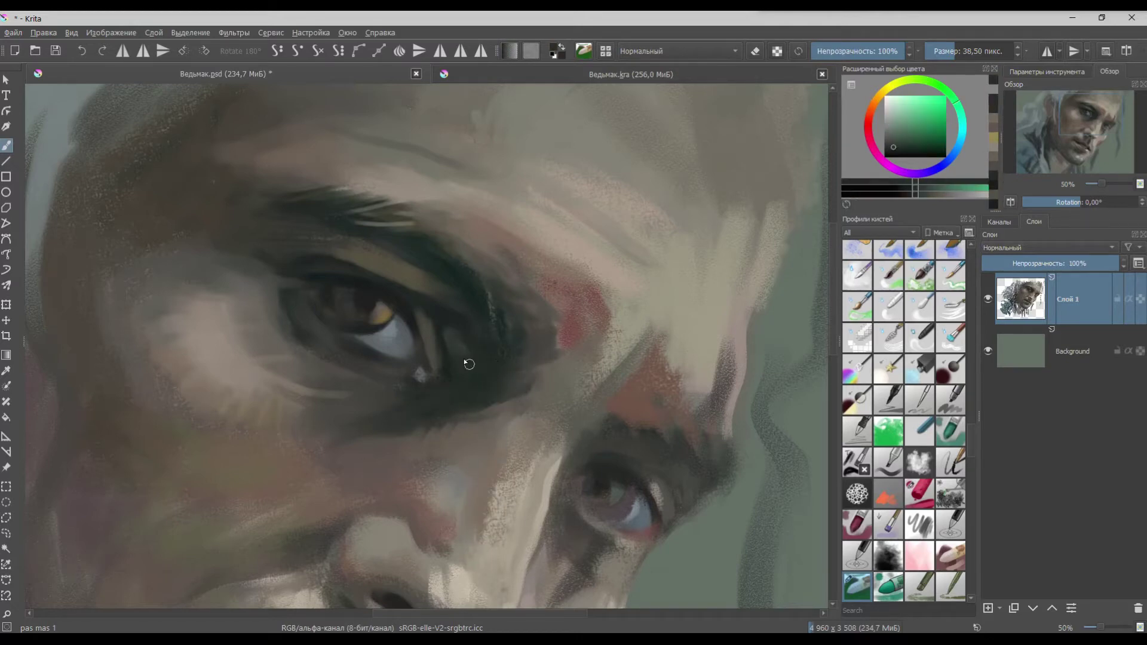
# - Blend the reddish skin at the near brow's inner end into the dark eye-socket shadow with sampled red-brown and dark tones
pyautogui.scroll(-4, 467, 326)
pyautogui.scroll(4, 478, 347)
pyautogui.keyDown('ctrl'); pyautogui.click(471, 193); pyautogui.keyUp('ctrl')
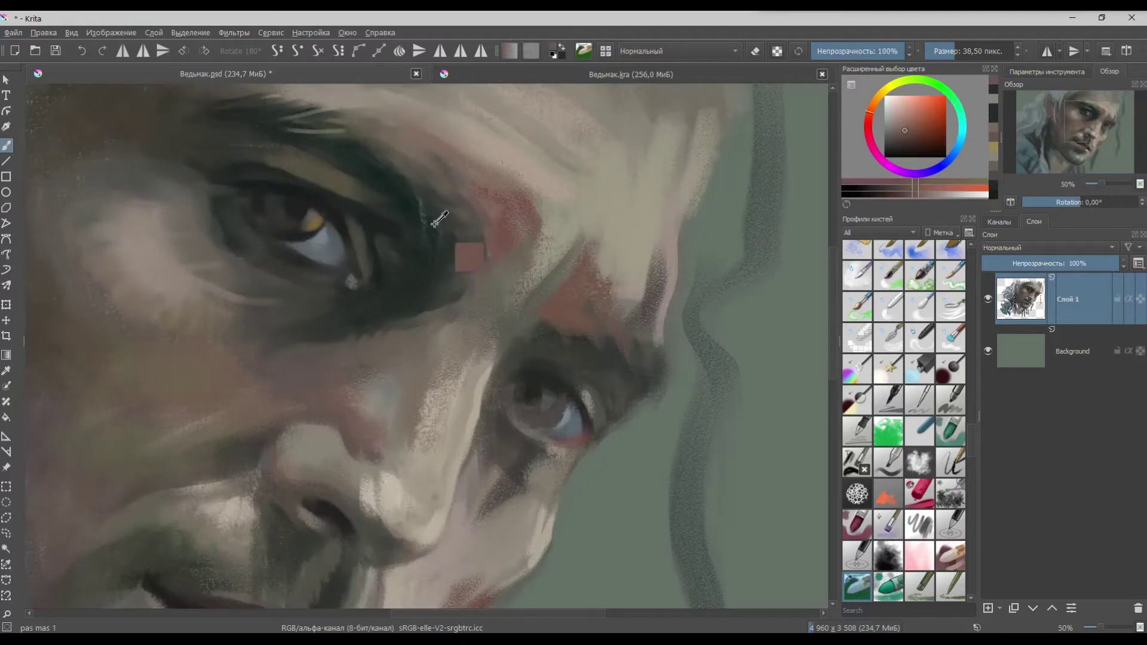
pyautogui.keyDown('ctrl'); pyautogui.click(434, 223); pyautogui.keyUp('ctrl')
pyautogui.keyDown('ctrl'); pyautogui.click(475, 222); pyautogui.keyUp('ctrl')
pyautogui.moveTo(448, 202)
pyautogui.mouseDown()
pyautogui.moveTo(476, 277)
pyautogui.moveTo(437, 193)
pyautogui.mouseUp()
# - Enlarge the brush to 66.69 px and soften the reddish patch between the brows with sampled brown and dark tones
pyautogui.scroll(-3, 476, 269)
pyautogui.scroll(3, 472, 261)
pyautogui.scroll(-4, 436, 193)
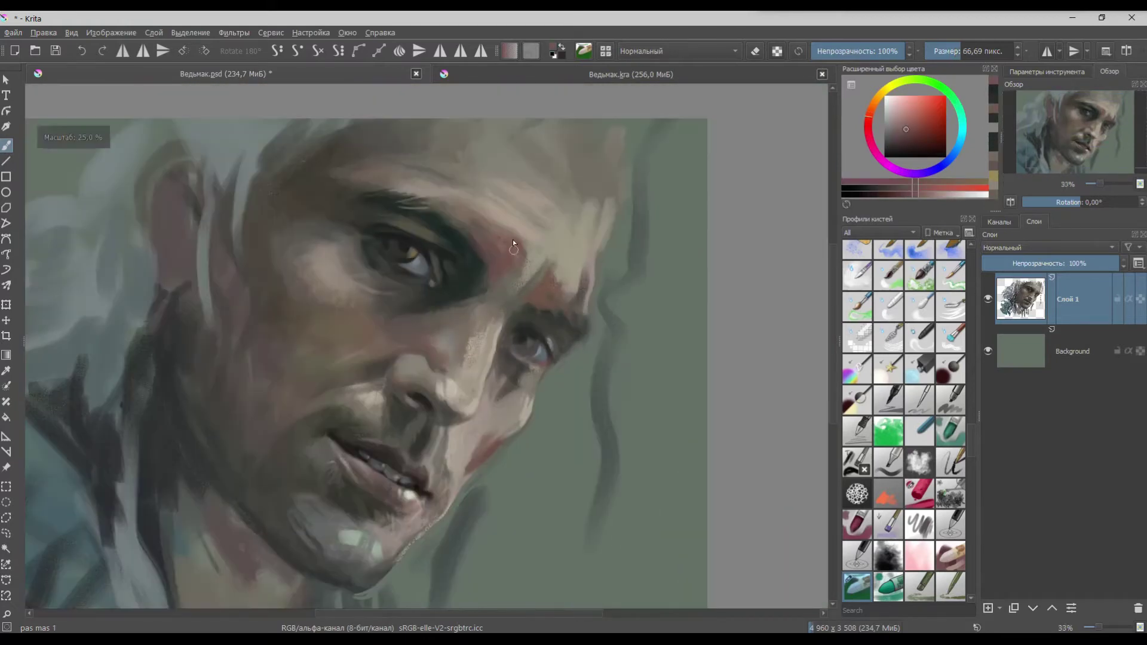
pyautogui.scroll(5, 440, 187)
pyautogui.keyDown('ctrl'); pyautogui.click(513, 292); pyautogui.keyUp('ctrl')
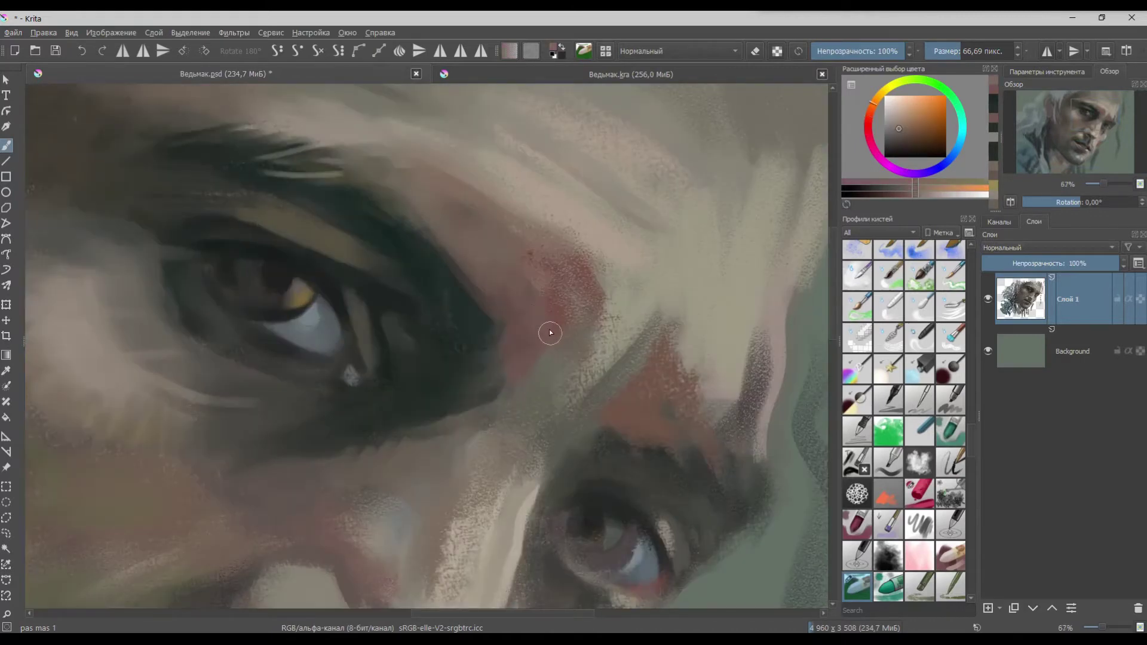
pyautogui.scroll(-4, 550, 332)
pyautogui.scroll(4, 536, 313)
pyautogui.keyDown('ctrl'); pyautogui.click(448, 311); pyautogui.keyUp('ctrl')
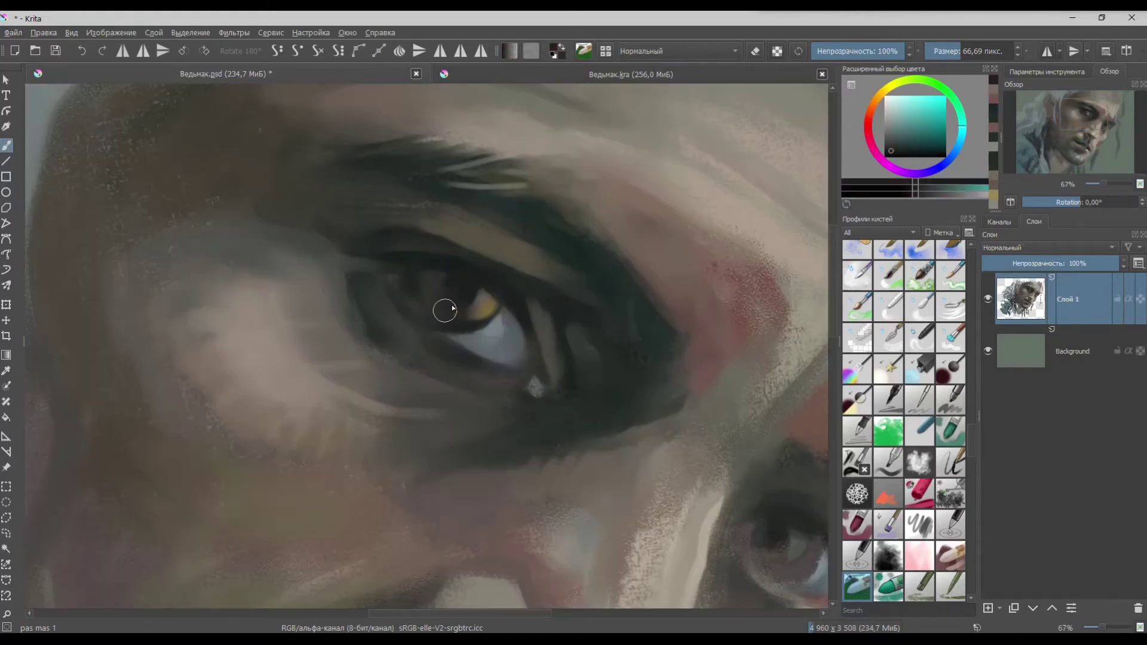
# - Paint a pale yellow glint over the near eye's golden iris highlight with the mifth basic rectangle 01 brush
pyautogui.scroll(-3, 501, 299)
pyautogui.click(889, 91)
pyautogui.click(906, 96)
pyautogui.scroll(4, 524, 329)
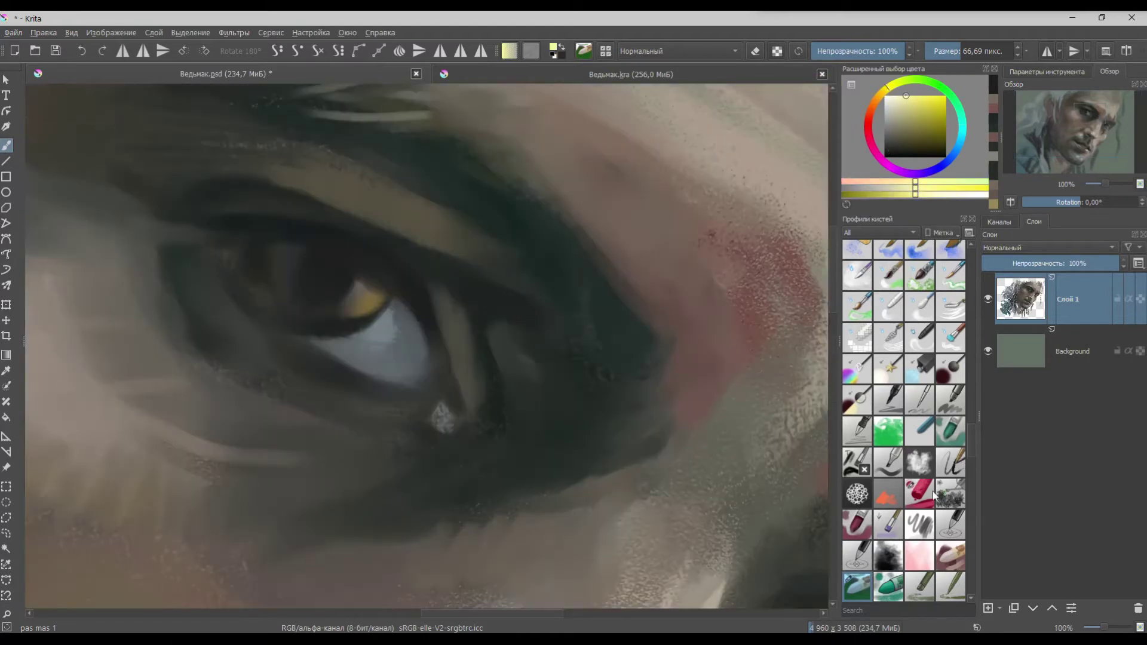
pyautogui.click(888, 462)
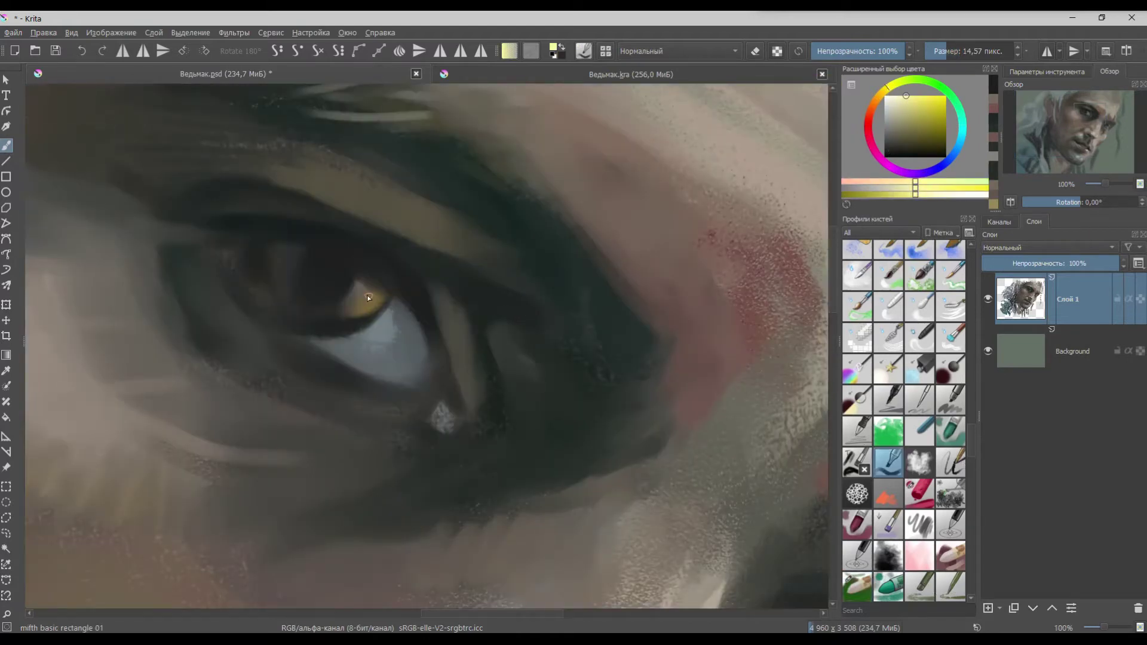
pyautogui.moveTo(371, 298)
pyautogui.mouseDown()
pyautogui.moveTo(361, 290)
pyautogui.moveTo(350, 310)
pyautogui.mouseUp()
pyautogui.click(947, 469)
pyautogui.scroll(-4, 427, 349)
# - Add a bright pale mint-green reflection to the near eye's iris highlight
pyautogui.scroll(3, 423, 350)
pyautogui.click(959, 112)
pyautogui.click(899, 109)
pyautogui.moveTo(440, 291); pyautogui.dragTo(423, 307)
pyautogui.scroll(2, 441, 319)
pyautogui.moveTo(447, 260)
pyautogui.mouseDown()
pyautogui.moveTo(450, 273)
pyautogui.moveTo(397, 294)
pyautogui.mouseUp()
# - Refine the edges of the iris reflection using the pas mas 1 brush with sampled dark and pale green tones
pyautogui.click(860, 588)
pyautogui.keyDown('ctrl'); pyautogui.click(421, 236); pyautogui.keyUp('ctrl')
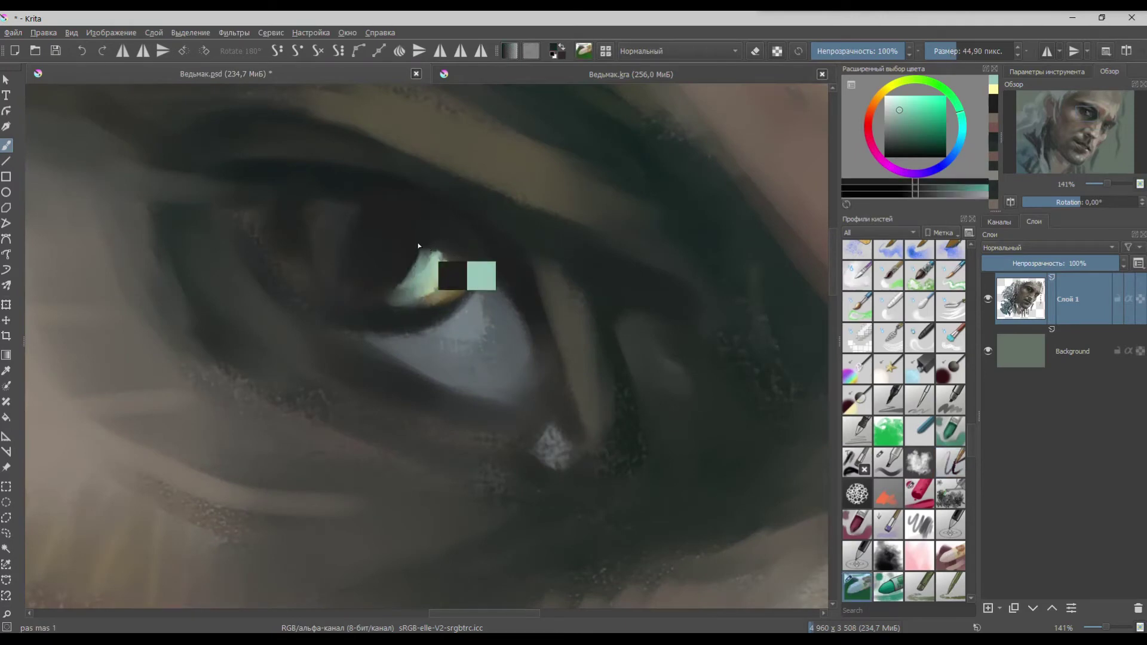
pyautogui.keyDown('ctrl'); pyautogui.click(452, 276); pyautogui.keyUp('ctrl')
pyautogui.scroll(-5, 452, 296)
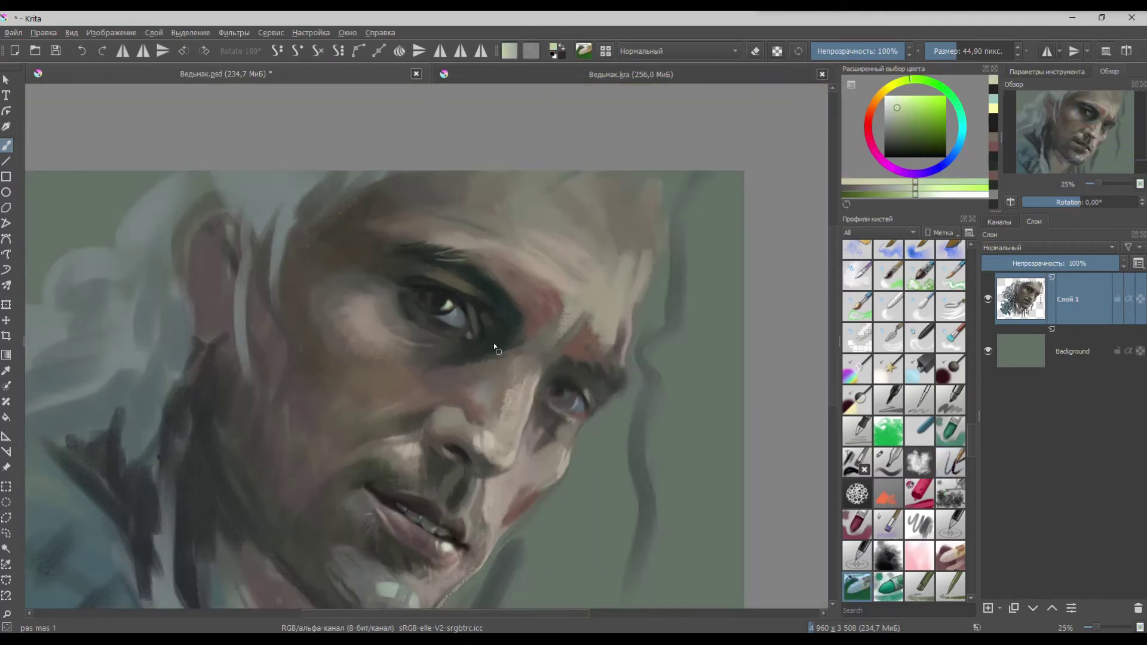
# - Reduce the brush to 28.13 px and darken the near eye's iris and lower lid edges with a sampled dark tone
pyautogui.scroll(3, 397, 339)
pyautogui.keyDown('shift'); pyautogui.moveTo(444, 368); pyautogui.dragTo(434, 367); pyautogui.keyUp('shift')
pyautogui.keyDown('ctrl'); pyautogui.click(417, 256); pyautogui.keyUp('ctrl')
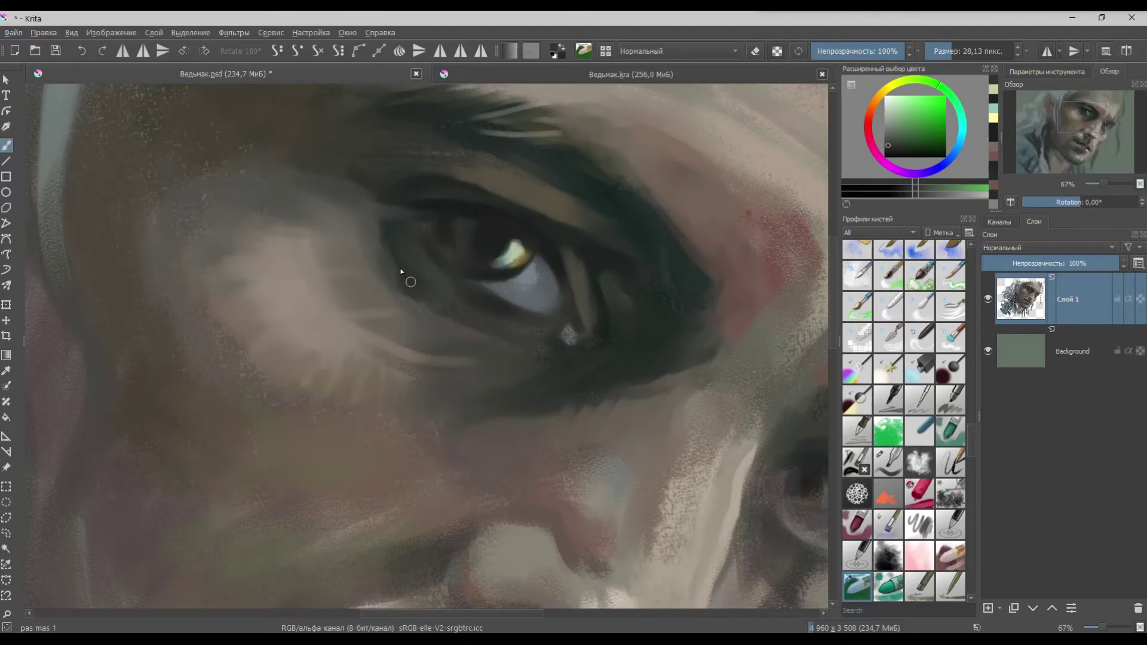
pyautogui.moveTo(451, 278); pyautogui.dragTo(431, 227)
pyautogui.moveTo(559, 298); pyautogui.dragTo(559, 315)
# - Paint the eye white at the near eye's outer corner in sampled grey-blue, trim it with a dark tone and save the painting
pyautogui.keyDown('ctrl'); pyautogui.click(542, 275); pyautogui.keyUp('ctrl')
pyautogui.moveTo(433, 214); pyautogui.dragTo(434, 238)
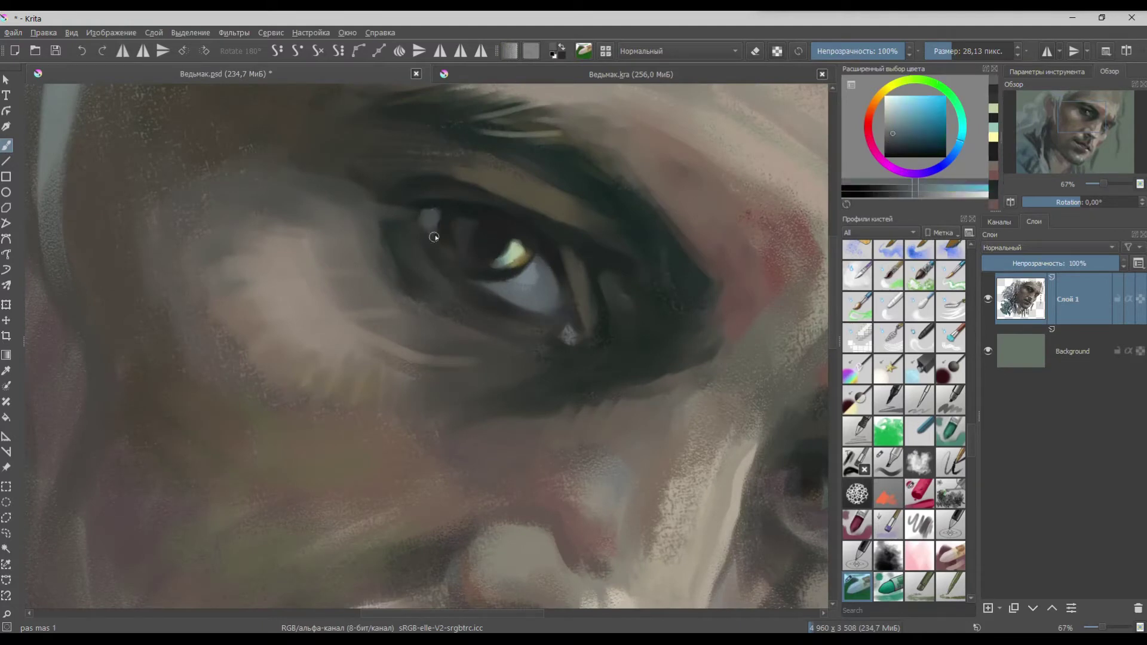
pyautogui.keyDown('ctrl'); pyautogui.click(433, 236); pyautogui.keyUp('ctrl')
pyautogui.scroll(-4, 442, 251)
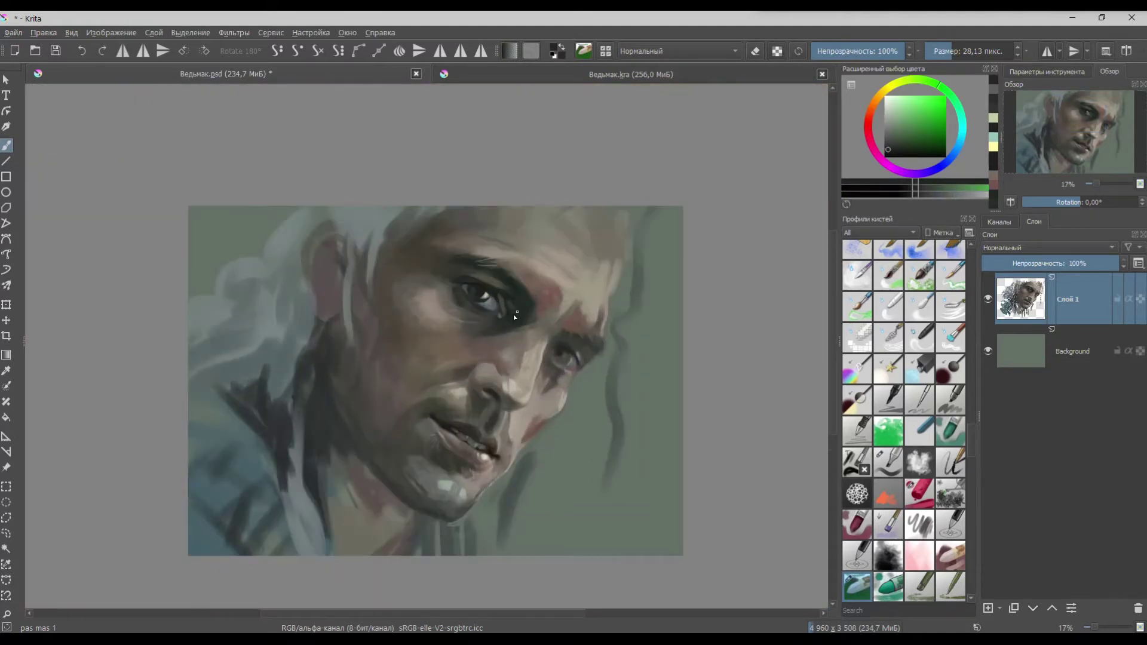
pyautogui.scroll(-2, 579, 417)
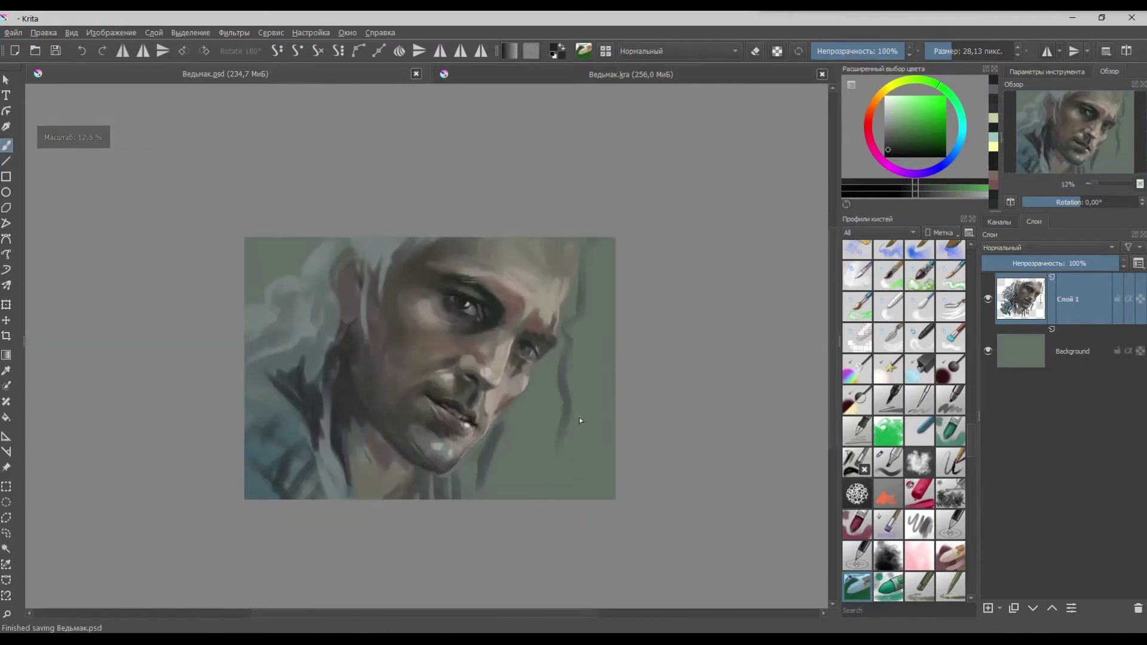
# - Soften the lower edge of the cheekbone highlight beneath the near eye with a sampled ochre-brown tone
pyautogui.scroll(3, 579, 417)
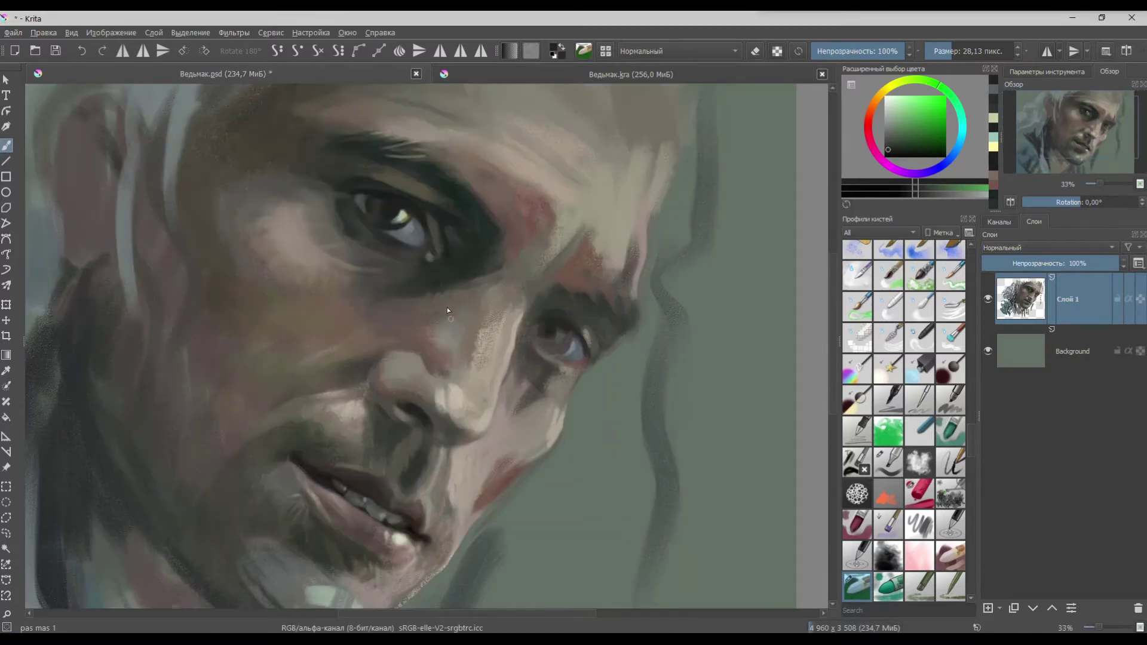
pyautogui.scroll(1, 447, 307)
pyautogui.keyDown('ctrl'); pyautogui.click(270, 329); pyautogui.keyUp('ctrl')
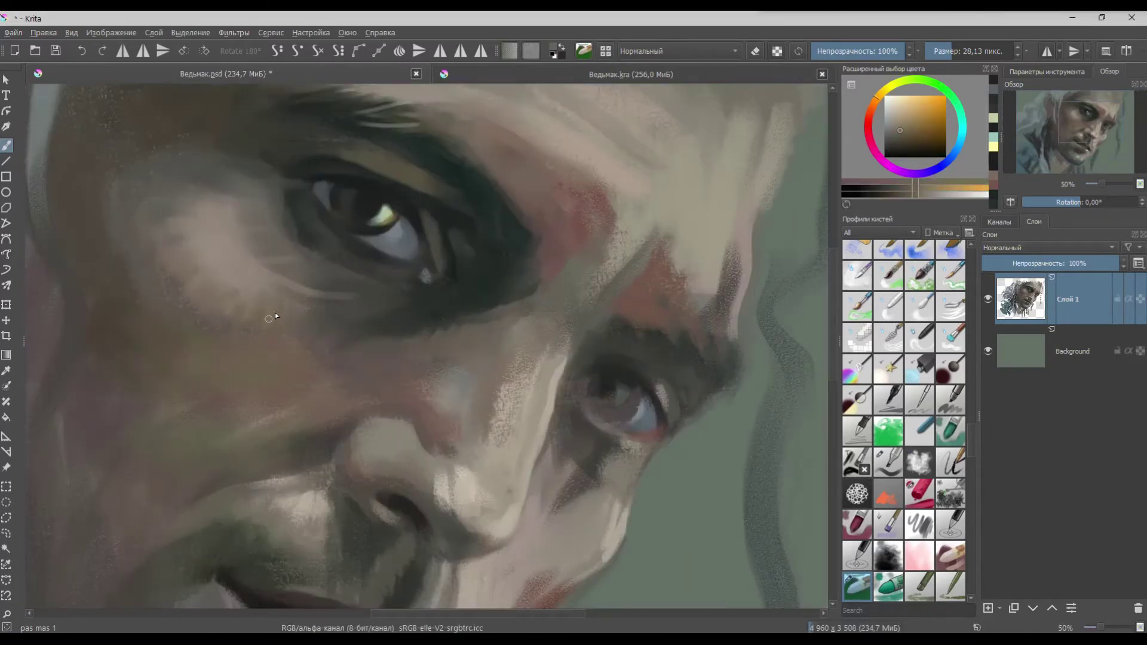
pyautogui.moveTo(288, 303)
pyautogui.mouseDown()
pyautogui.moveTo(316, 323)
pyautogui.moveTo(279, 326)
pyautogui.mouseUp()
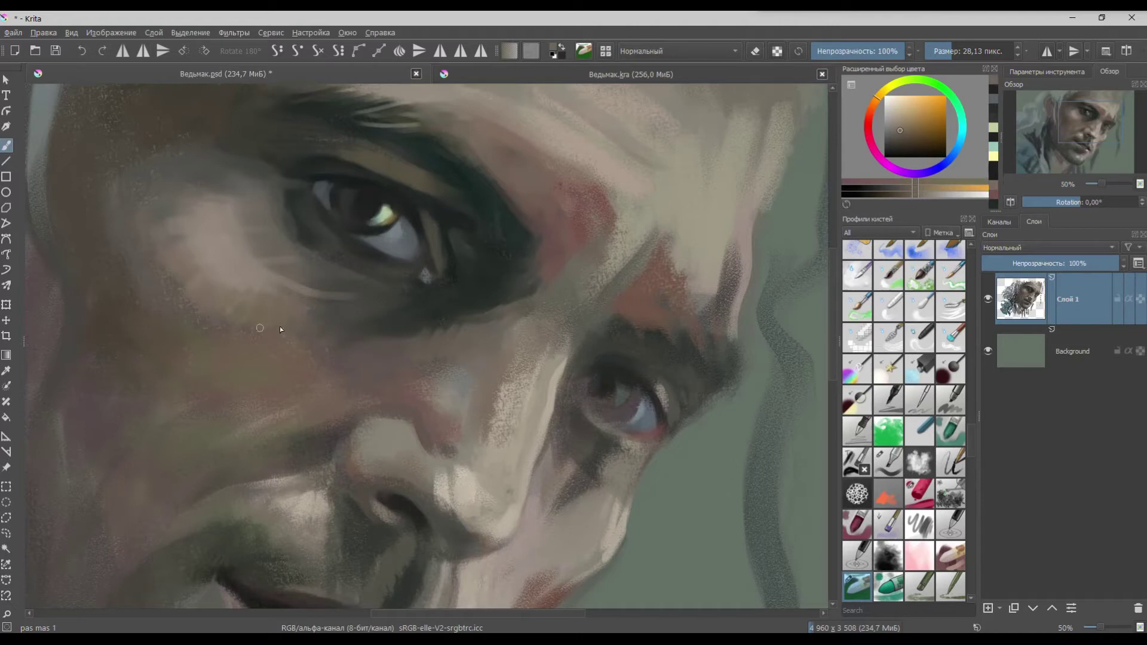
# - Blend the skin between the near eye and the nose wing with sampled tones and a darker red-brown
pyautogui.keyDown('ctrl'); pyautogui.click(359, 323); pyautogui.keyUp('ctrl')
pyautogui.keyDown('ctrl'); pyautogui.click(387, 348); pyautogui.keyUp('ctrl')
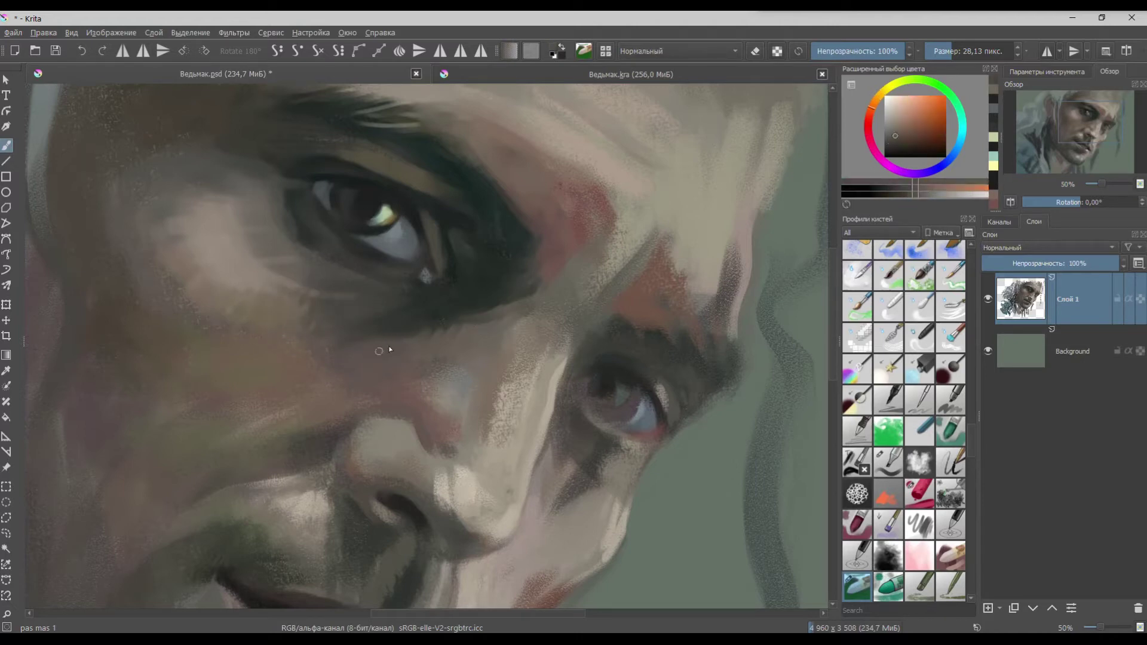
pyautogui.click(896, 141)
pyautogui.moveTo(392, 338)
pyautogui.mouseDown()
pyautogui.moveTo(417, 340)
pyautogui.moveTo(406, 370)
pyautogui.mouseUp()
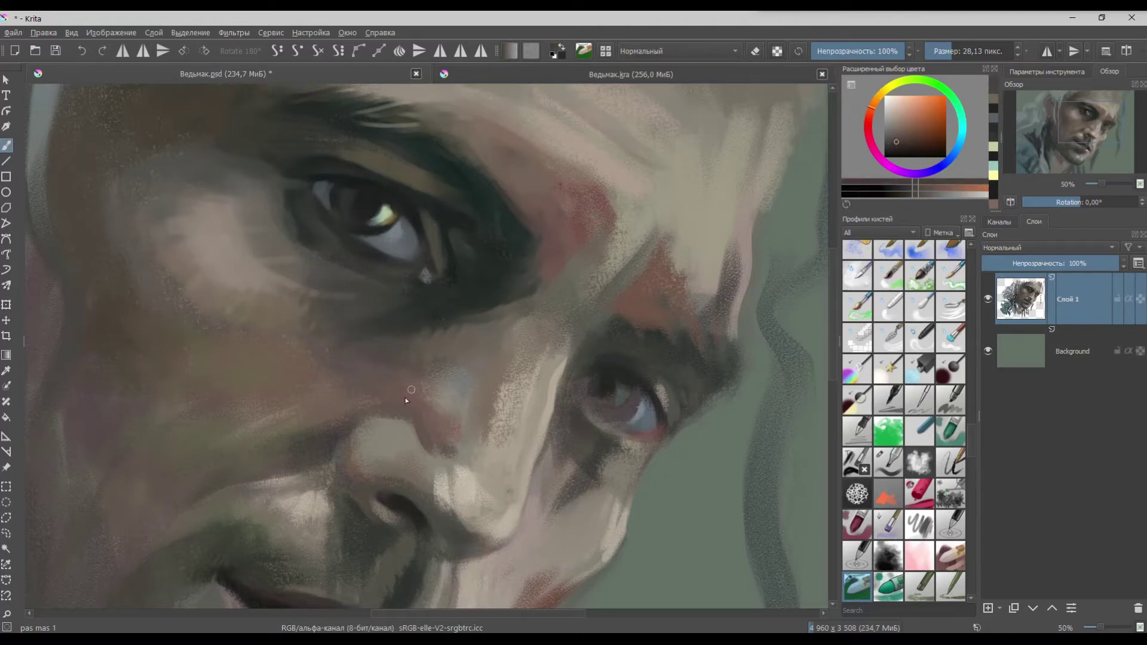
pyautogui.keyDown('ctrl'); pyautogui.click(433, 430); pyautogui.keyUp('ctrl')
pyautogui.moveTo(432, 435); pyautogui.dragTo(443, 449)
pyautogui.moveTo(455, 462); pyautogui.dragTo(452, 379)
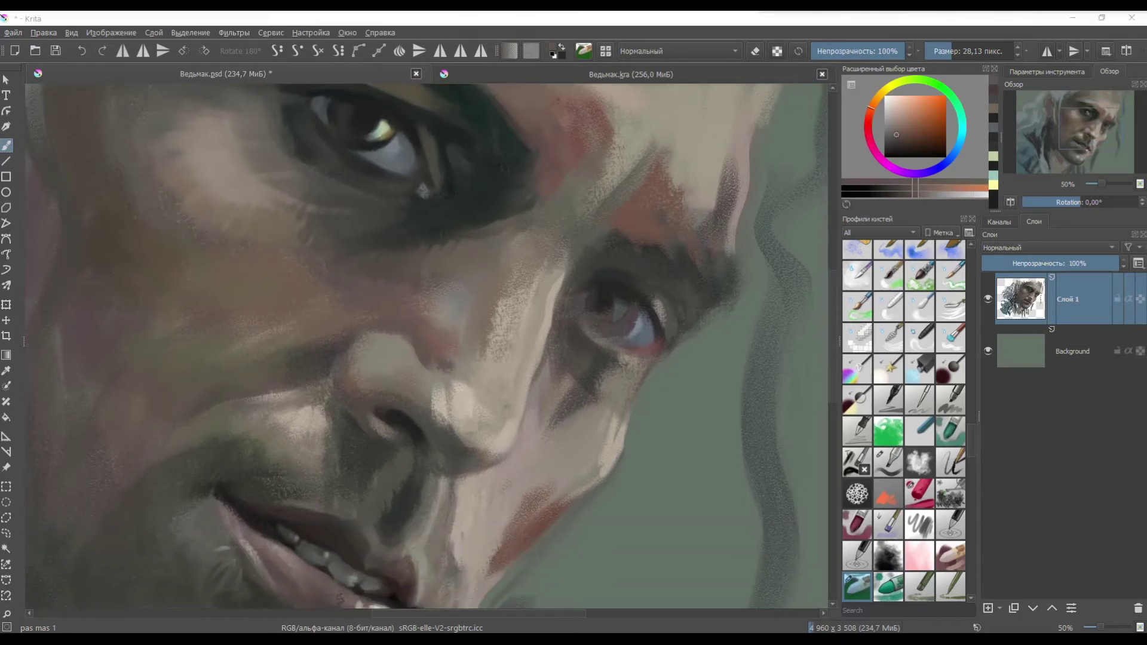
# - Define the outer and upper contour of the near nose wing with sampled brown tones
pyautogui.scroll(1, 427, 349)
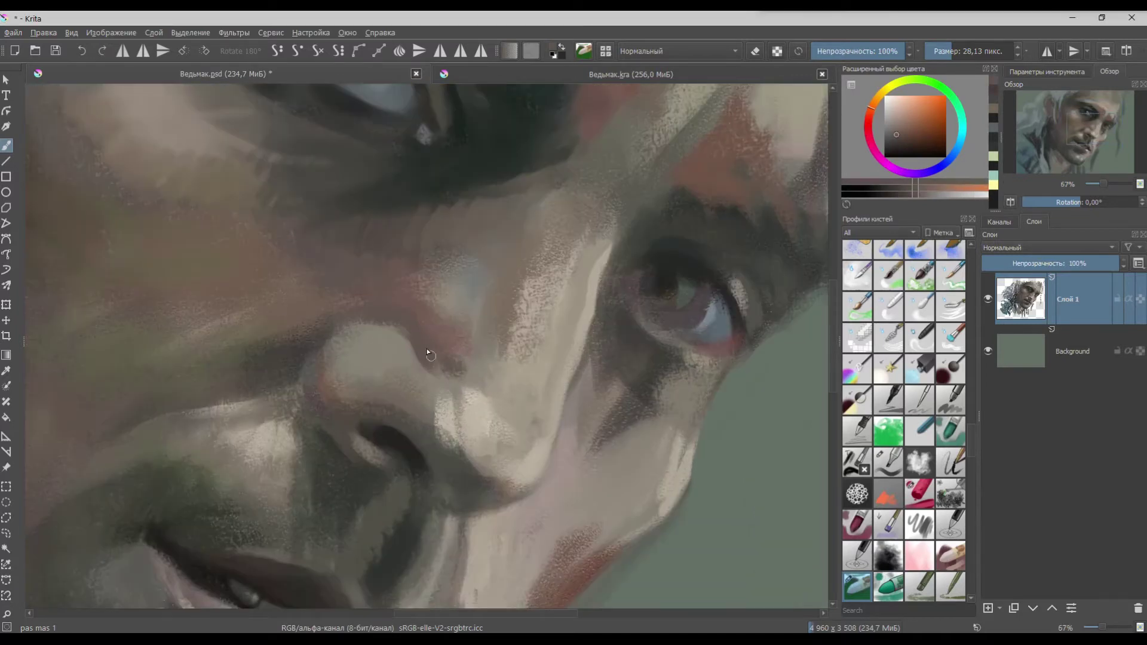
pyautogui.keyDown('ctrl'); pyautogui.click(401, 450); pyautogui.keyUp('ctrl')
pyautogui.keyDown('ctrl'); pyautogui.click(311, 342); pyautogui.keyUp('ctrl')
pyautogui.moveTo(304, 376); pyautogui.dragTo(307, 406)
pyautogui.keyDown('ctrl'); pyautogui.click(307, 364); pyautogui.keyUp('ctrl')
pyautogui.moveTo(325, 344); pyautogui.dragTo(353, 324)
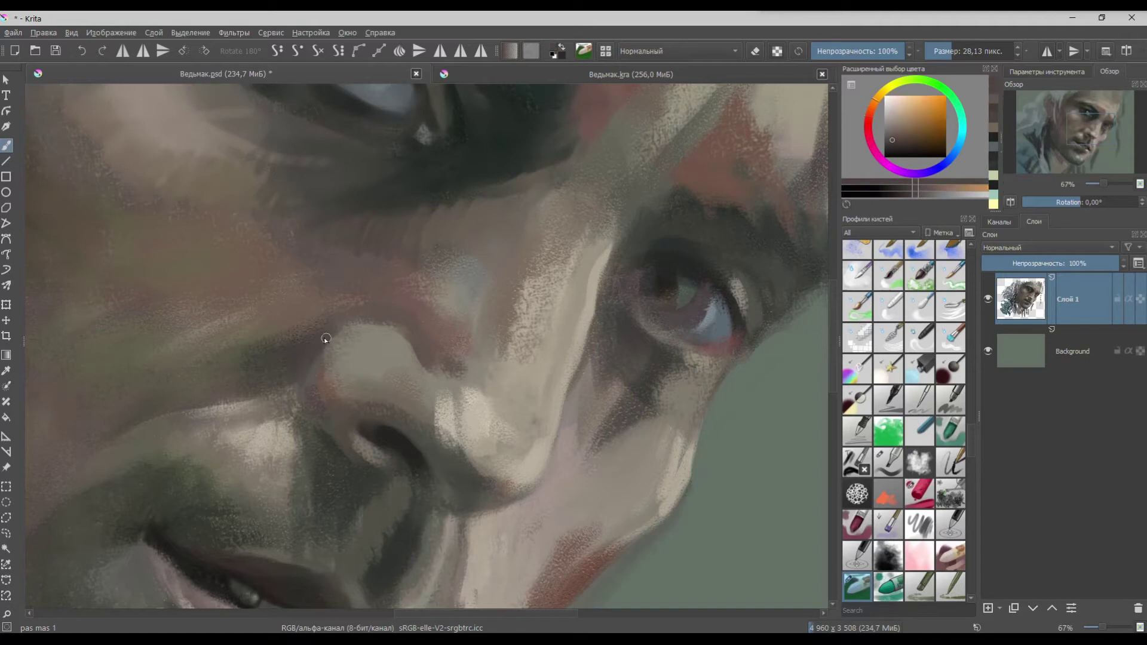
# - Round the near nose wing and blend its edge into the cheek and nostril with sampled brown tones
pyautogui.keyDown('ctrl'); pyautogui.click(292, 368); pyautogui.keyUp('ctrl')
pyautogui.moveTo(303, 373)
pyautogui.mouseDown()
pyautogui.moveTo(321, 417)
pyautogui.moveTo(317, 374)
pyautogui.moveTo(348, 460)
pyautogui.moveTo(379, 459)
pyautogui.moveTo(358, 442)
pyautogui.mouseUp()
pyautogui.keyDown('ctrl'); pyautogui.click(312, 399); pyautogui.keyUp('ctrl')
pyautogui.keyDown('ctrl'); pyautogui.click(407, 479); pyautogui.keyUp('ctrl')
pyautogui.keyDown('ctrl'); pyautogui.click(432, 476); pyautogui.keyUp('ctrl')
pyautogui.moveTo(422, 457); pyautogui.dragTo(399, 386)
pyautogui.moveTo(311, 371); pyautogui.dragTo(299, 350)
pyautogui.keyDown('ctrl'); pyautogui.click(298, 301); pyautogui.keyUp('ctrl')
pyautogui.keyDown('ctrl'); pyautogui.click(296, 296); pyautogui.keyUp('ctrl')
pyautogui.keyDown('ctrl'); pyautogui.click(307, 258); pyautogui.keyUp('ctrl')
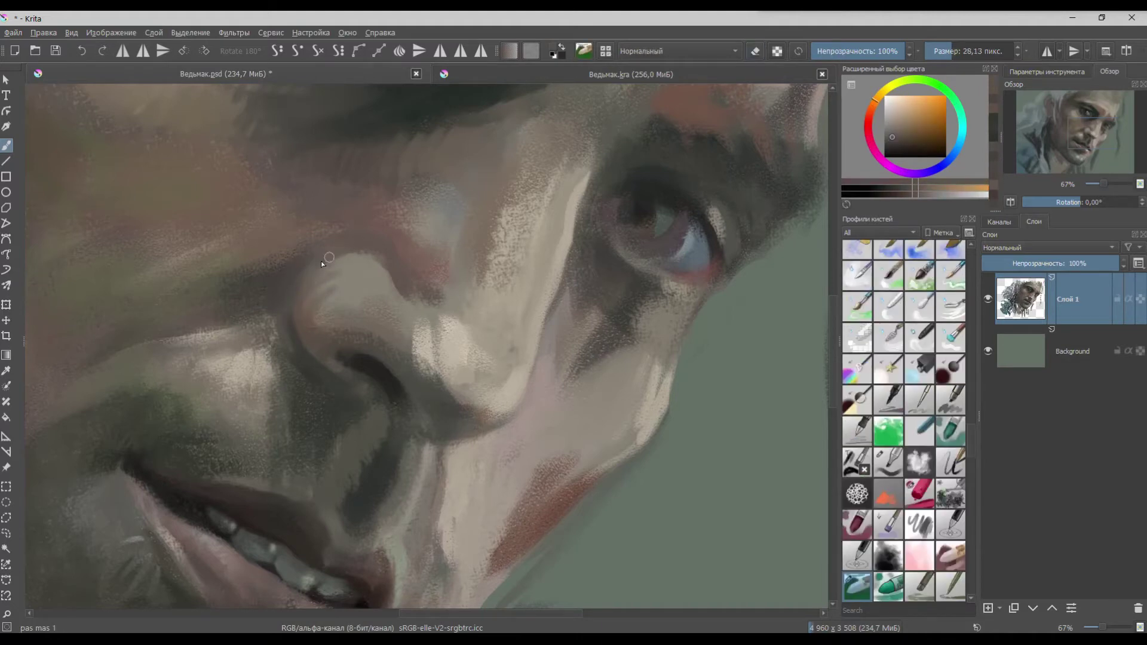
# - Reshape the near nostril opening, smoothing its lower edge and darkening its inside with sampled tones
pyautogui.keyDown('ctrl'); pyautogui.click(411, 387); pyautogui.keyUp('ctrl')
pyautogui.keyDown('ctrl'); pyautogui.click(379, 389); pyautogui.keyUp('ctrl')
pyautogui.moveTo(389, 395); pyautogui.dragTo(354, 378)
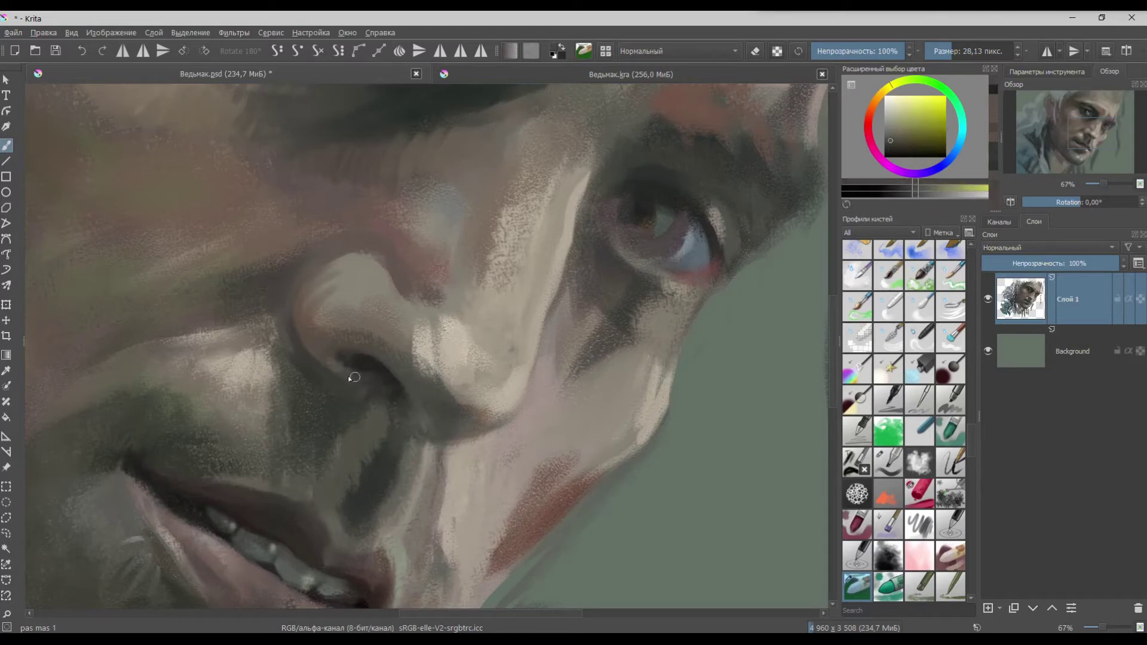
pyautogui.keyDown('ctrl'); pyautogui.click(358, 377); pyautogui.keyUp('ctrl')
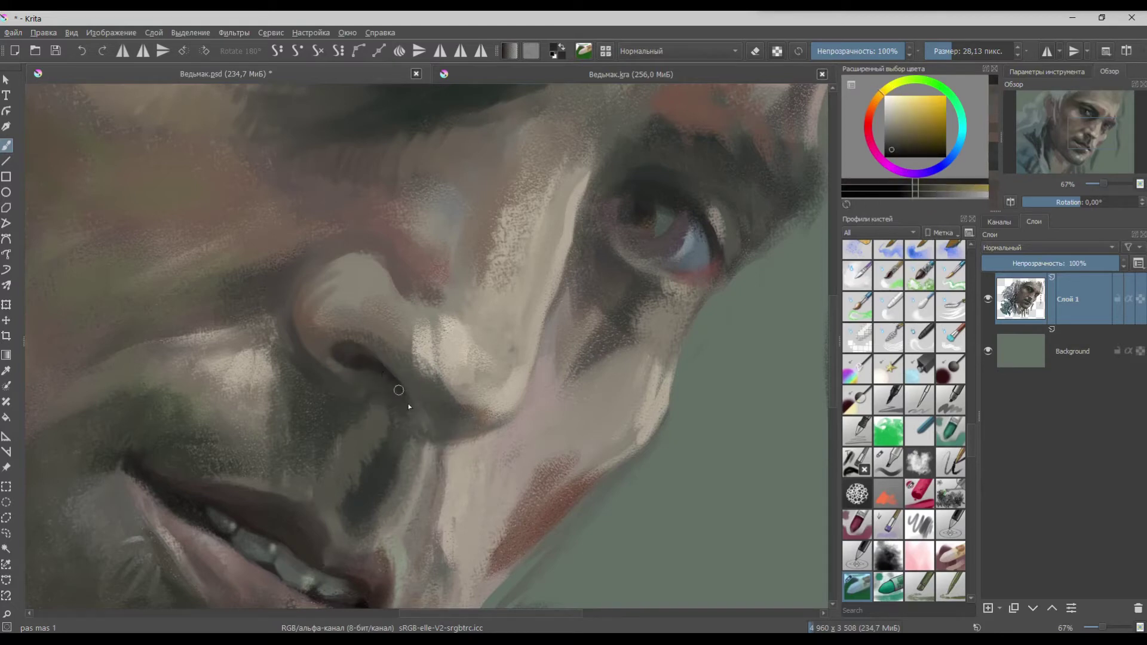
pyautogui.keyDown('ctrl'); pyautogui.click(359, 362); pyautogui.keyUp('ctrl')
pyautogui.moveTo(359, 363); pyautogui.dragTo(389, 374)
# - Define the nose's lower contour and the skin beneath its tip with sampled dark, red-brown and light ochre tones
pyautogui.scroll(-3, 409, 343)
pyautogui.scroll(2, 409, 344)
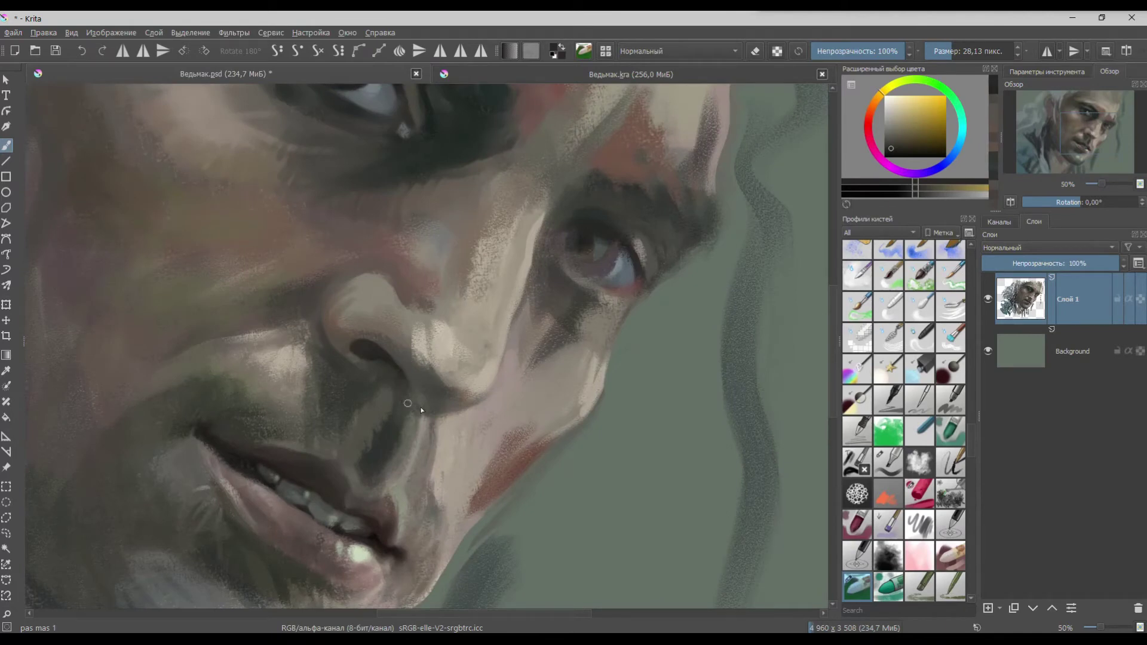
pyautogui.keyDown('ctrl'); pyautogui.click(389, 384); pyautogui.keyUp('ctrl')
pyautogui.keyDown('ctrl'); pyautogui.click(396, 366); pyautogui.keyUp('ctrl')
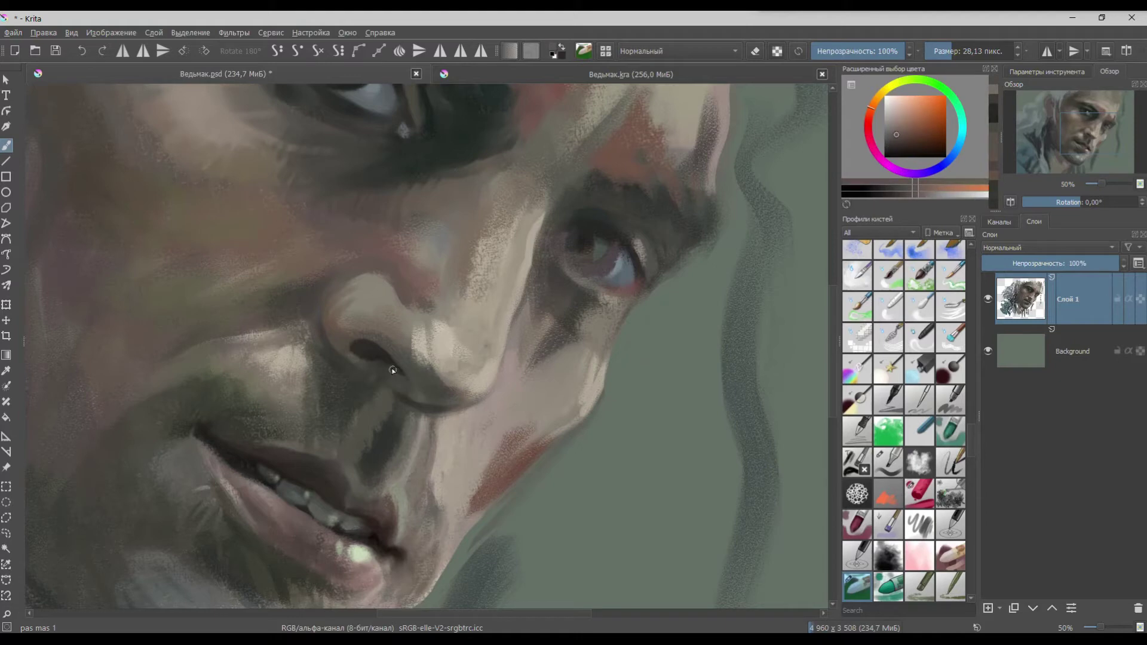
pyautogui.keyDown('ctrl'); pyautogui.click(442, 414); pyautogui.keyUp('ctrl')
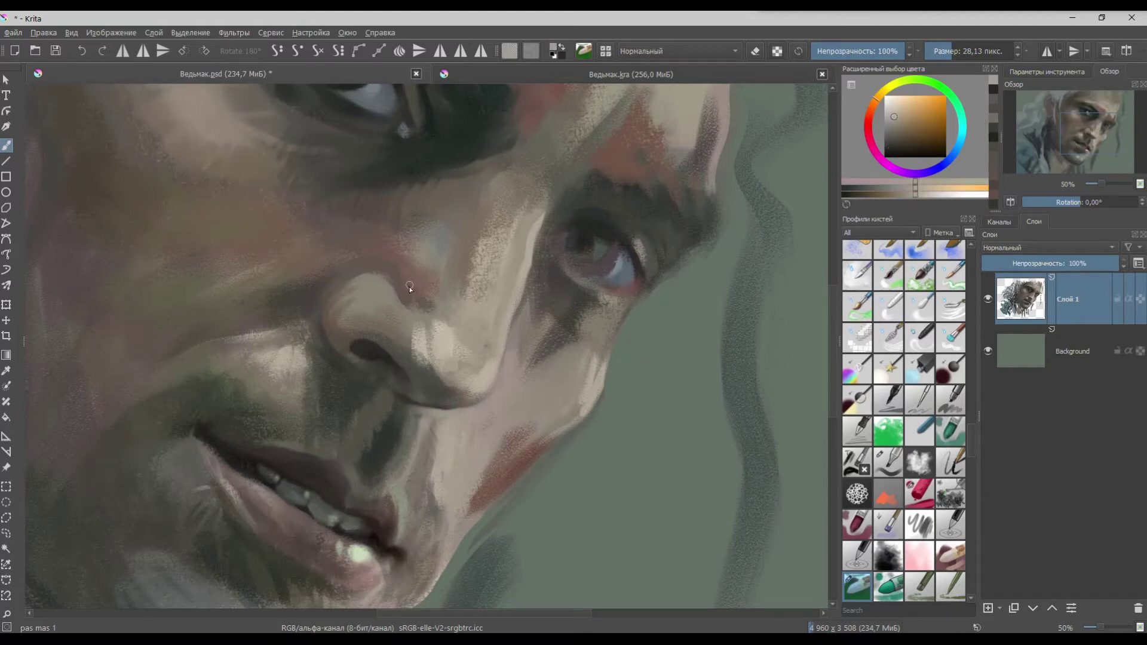
# - Tint the near nostril and nose wing with sampled reddish tones and blend the shadow beneath with dark green
pyautogui.keyDown('ctrl'); pyautogui.click(600, 158); pyautogui.keyUp('ctrl')
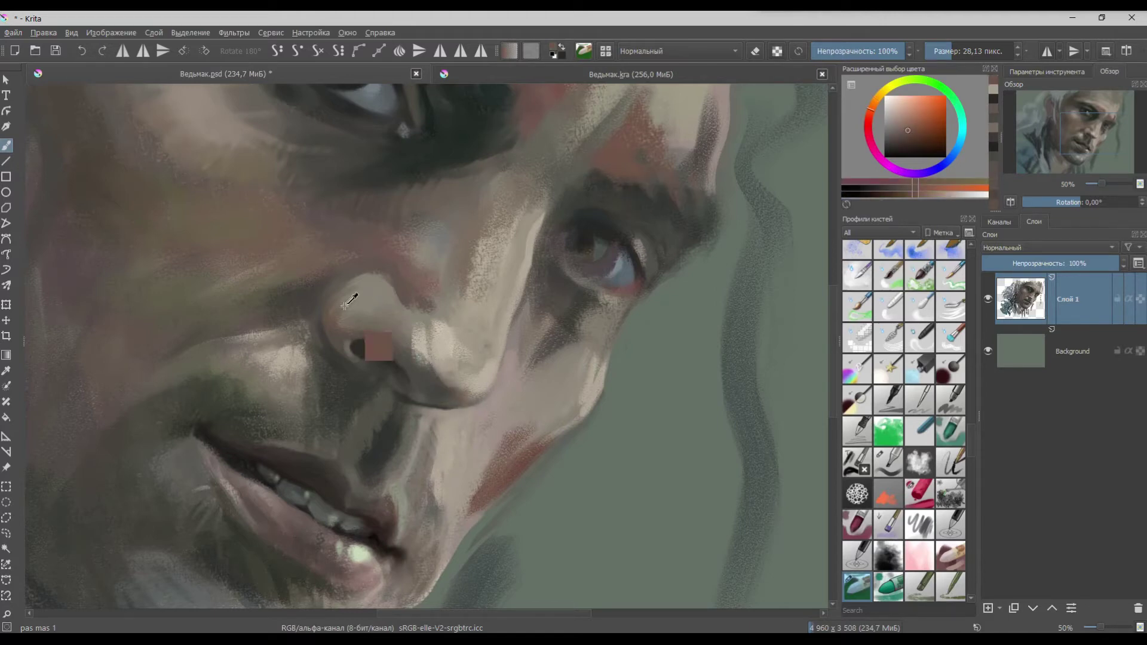
pyautogui.keyDown('ctrl'); pyautogui.click(376, 347); pyautogui.keyUp('ctrl')
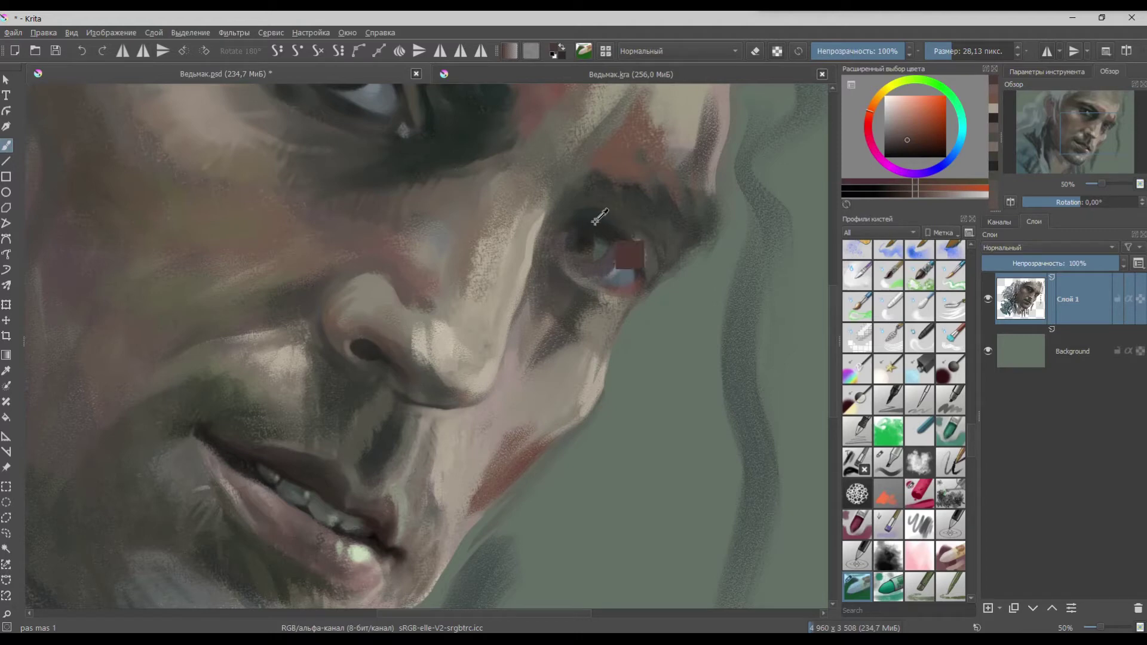
pyautogui.keyDown('ctrl'); pyautogui.click(344, 376); pyautogui.keyUp('ctrl')
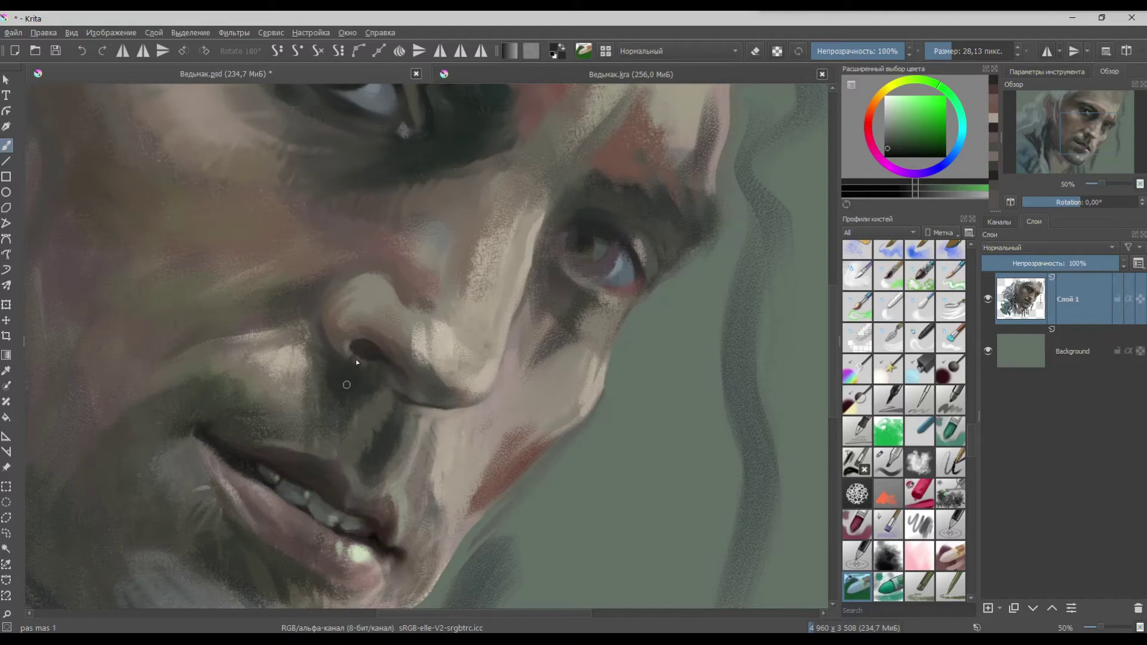
pyautogui.keyDown('ctrl'); pyautogui.click(304, 356); pyautogui.keyUp('ctrl')
pyautogui.scroll(1, 352, 437)
pyautogui.moveTo(356, 425); pyautogui.dragTo(399, 333)
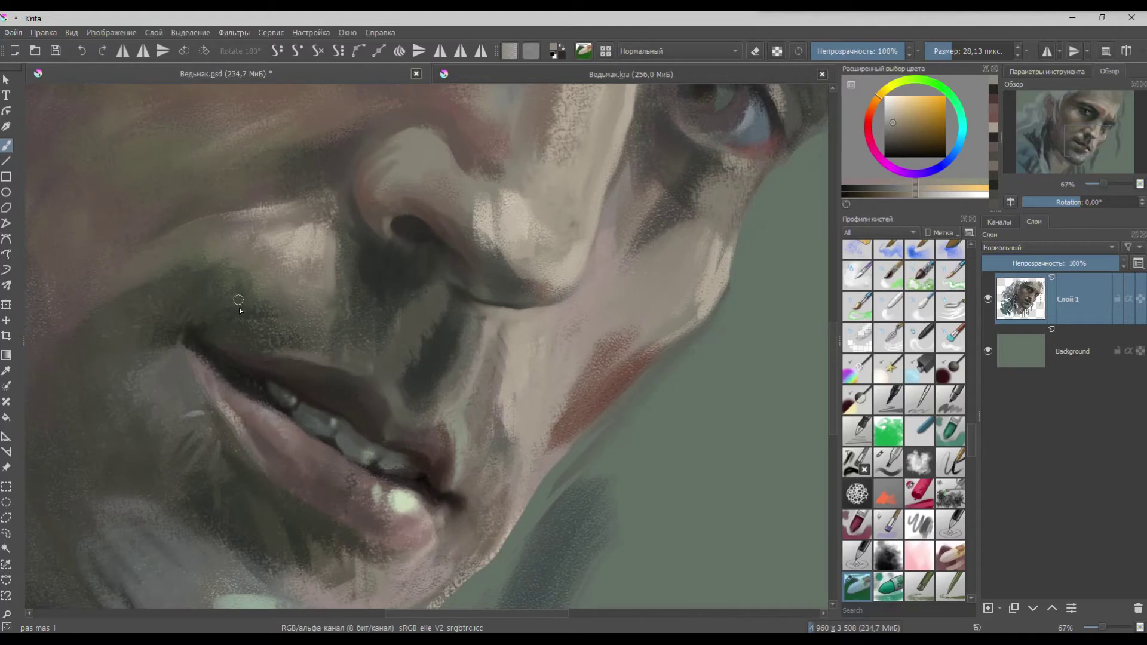
# - Refine the teeth's edges and the upper lip's shading with sampled dark and reddish-brown tones
pyautogui.keyDown('ctrl'); pyautogui.click(373, 476); pyautogui.keyUp('ctrl')
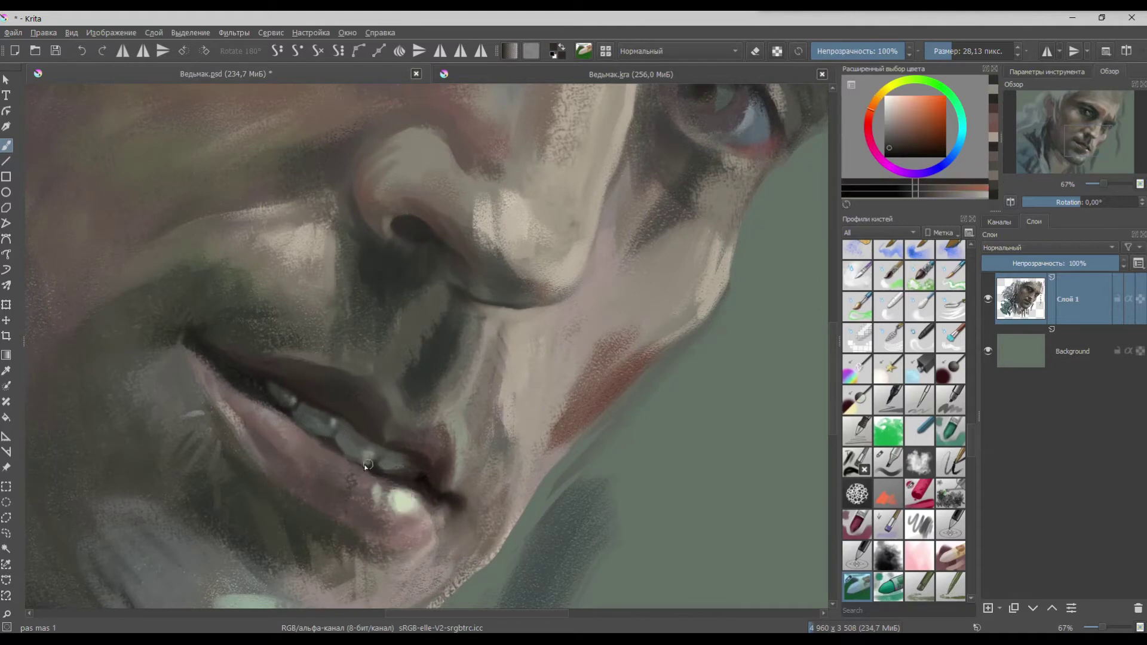
pyautogui.moveTo(399, 443); pyautogui.dragTo(412, 447)
pyautogui.keyDown('ctrl'); pyautogui.click(374, 401); pyautogui.keyUp('ctrl')
pyautogui.moveTo(373, 398)
pyautogui.mouseDown()
pyautogui.moveTo(345, 395)
pyautogui.moveTo(356, 383)
pyautogui.mouseUp()
pyautogui.keyDown('ctrl'); pyautogui.click(457, 436); pyautogui.keyUp('ctrl')
pyautogui.keyDown('ctrl'); pyautogui.click(516, 231); pyautogui.keyUp('ctrl')
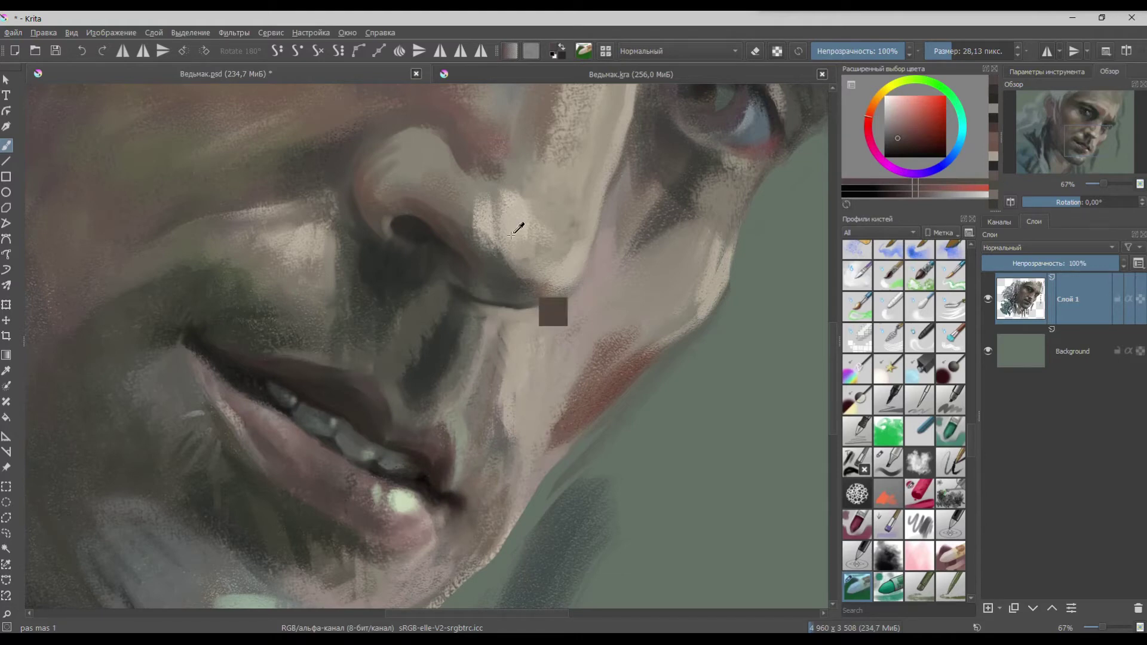
# - Soften the skin between the upper lip and the nose with sampled dark olive tones
pyautogui.keyDown('ctrl'); pyautogui.click(298, 511); pyautogui.keyUp('ctrl')
pyautogui.keyDown('ctrl'); pyautogui.click(394, 370); pyautogui.keyUp('ctrl')
pyautogui.keyDown('ctrl'); pyautogui.click(394, 369); pyautogui.keyUp('ctrl')
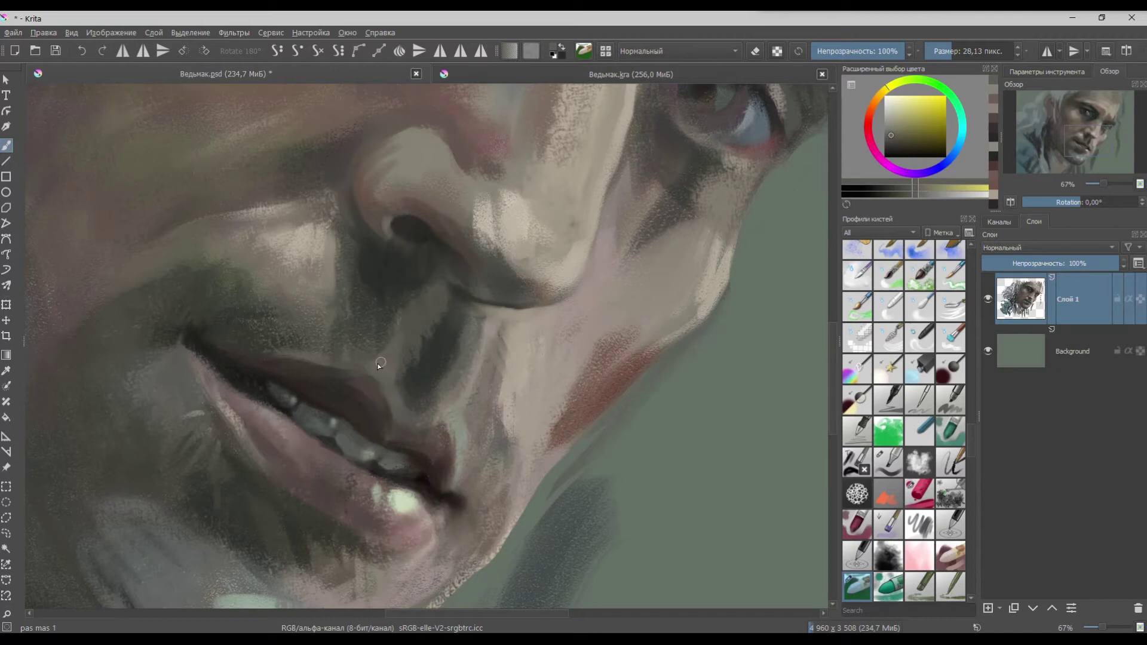
pyautogui.keyDown('ctrl'); pyautogui.click(442, 263); pyautogui.keyUp('ctrl')
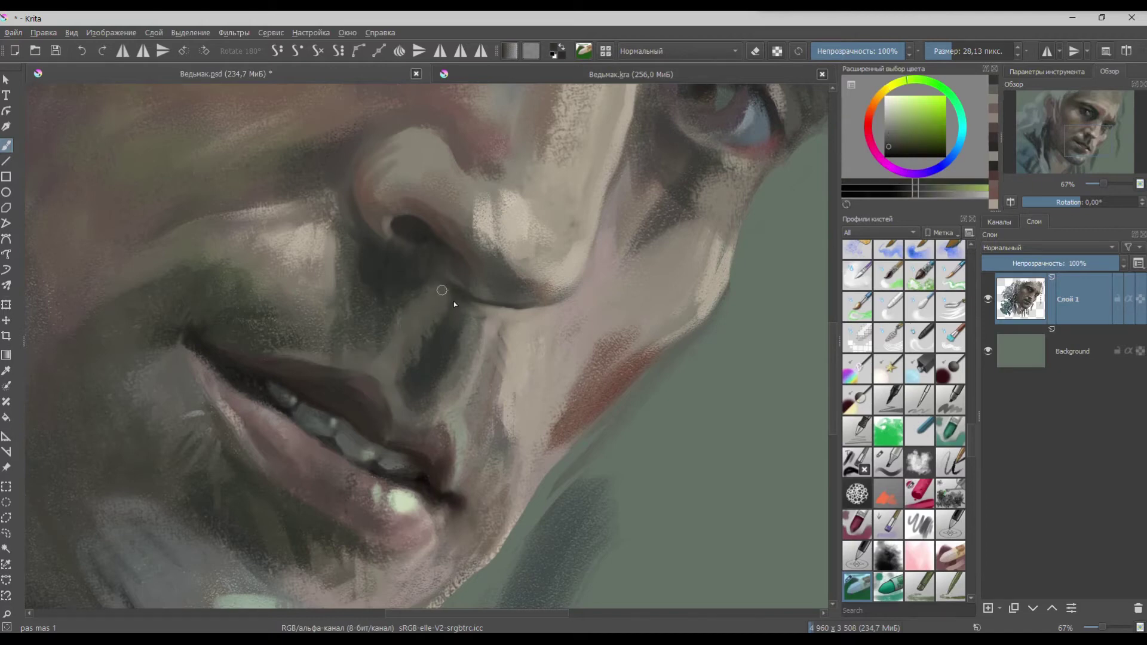
# - Tint the philtrum's shadow with a muted dark blue and blend its edge with sampled dark green
pyautogui.click(957, 149)
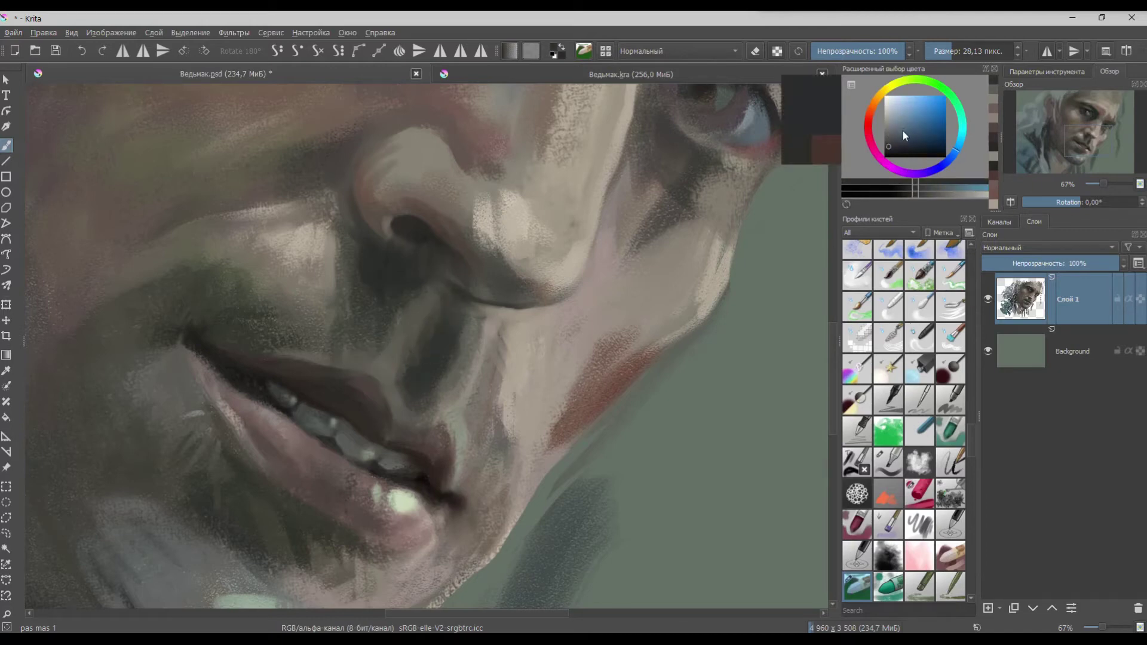
pyautogui.click(902, 130)
pyautogui.moveTo(424, 336); pyautogui.dragTo(411, 386)
pyautogui.keyDown('ctrl'); pyautogui.click(438, 345); pyautogui.keyUp('ctrl')
pyautogui.moveTo(435, 340); pyautogui.dragTo(413, 397)
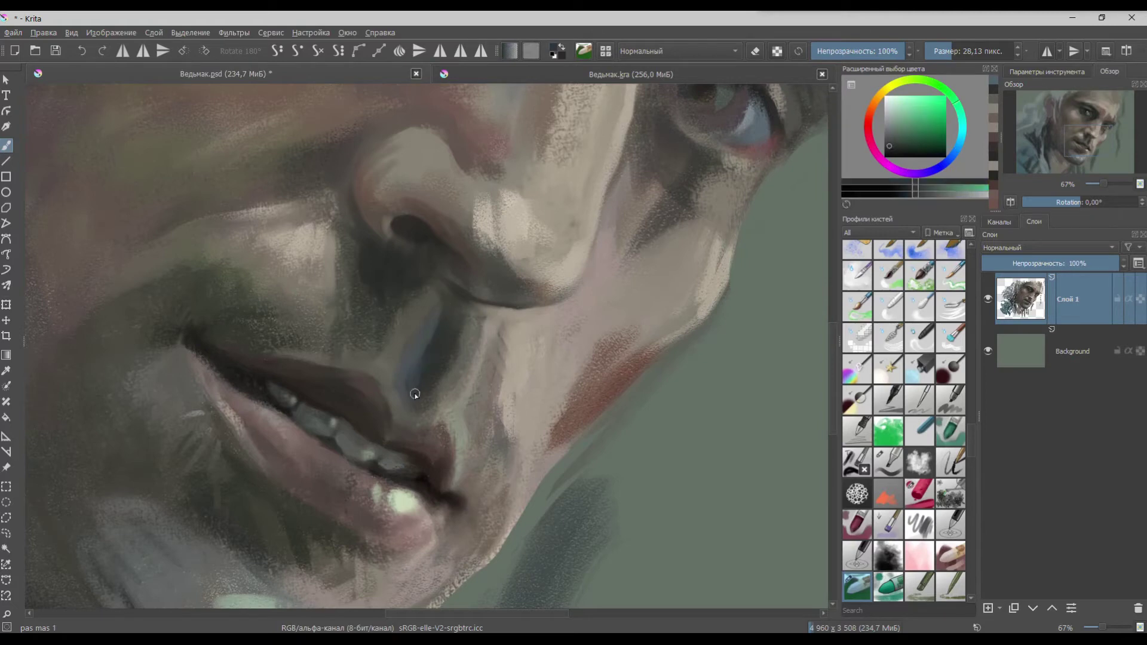
# - Darken the upper lip and refine its edge above the teeth with sampled dark brown and teal tones
pyautogui.keyDown('ctrl'); pyautogui.click(395, 445); pyautogui.keyUp('ctrl')
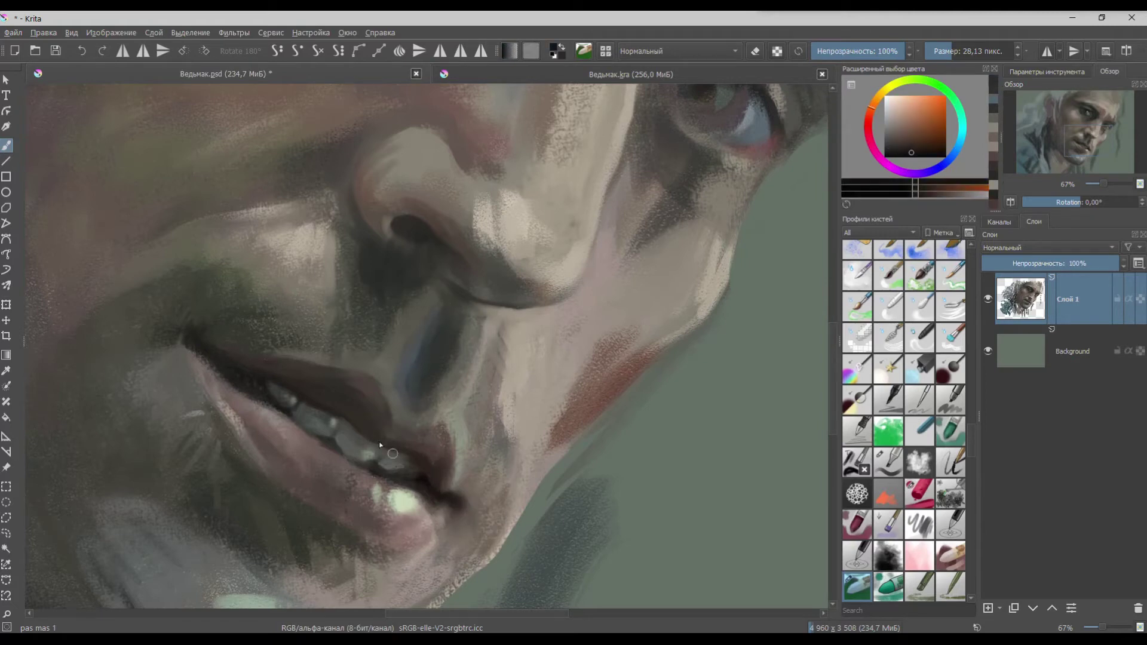
pyautogui.keyDown('ctrl'); pyautogui.click(463, 415); pyautogui.keyUp('ctrl')
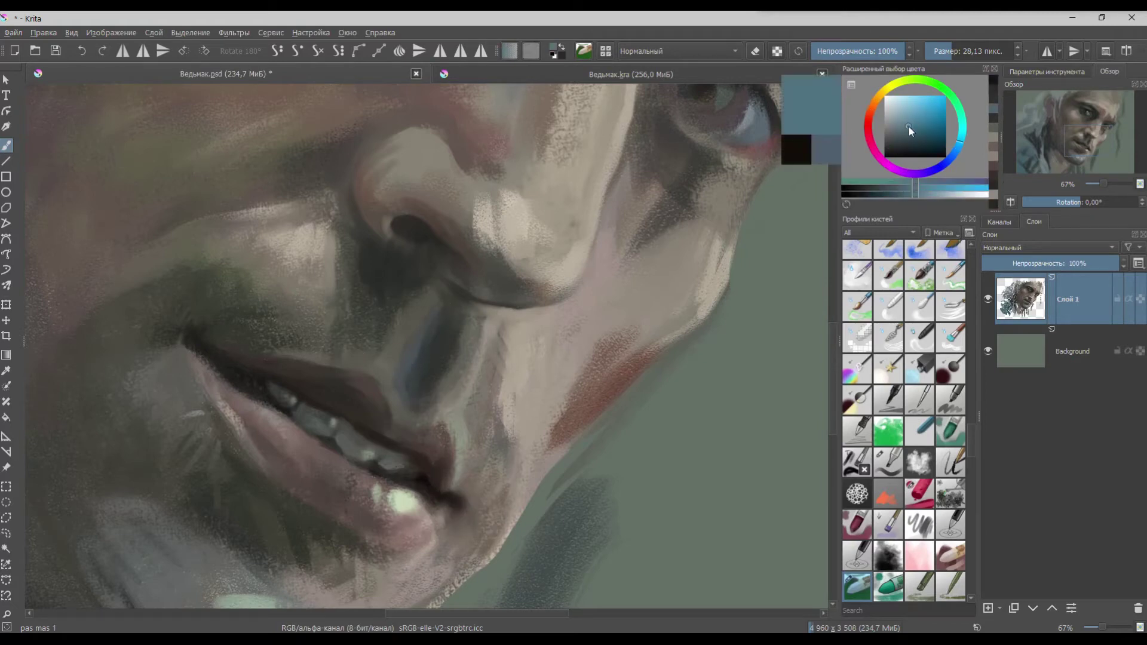
pyautogui.keyDown('ctrl'); pyautogui.click(399, 442); pyautogui.keyUp('ctrl')
pyautogui.keyDown('ctrl'); pyautogui.click(377, 405); pyautogui.keyUp('ctrl')
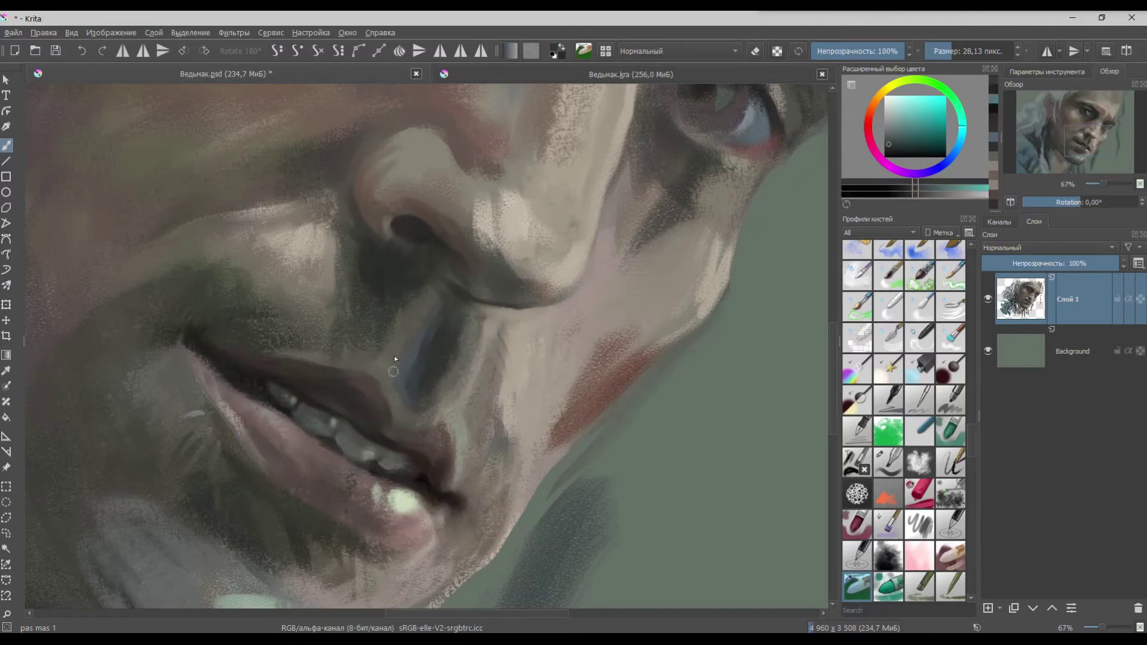
pyautogui.moveTo(367, 400); pyautogui.dragTo(339, 408)
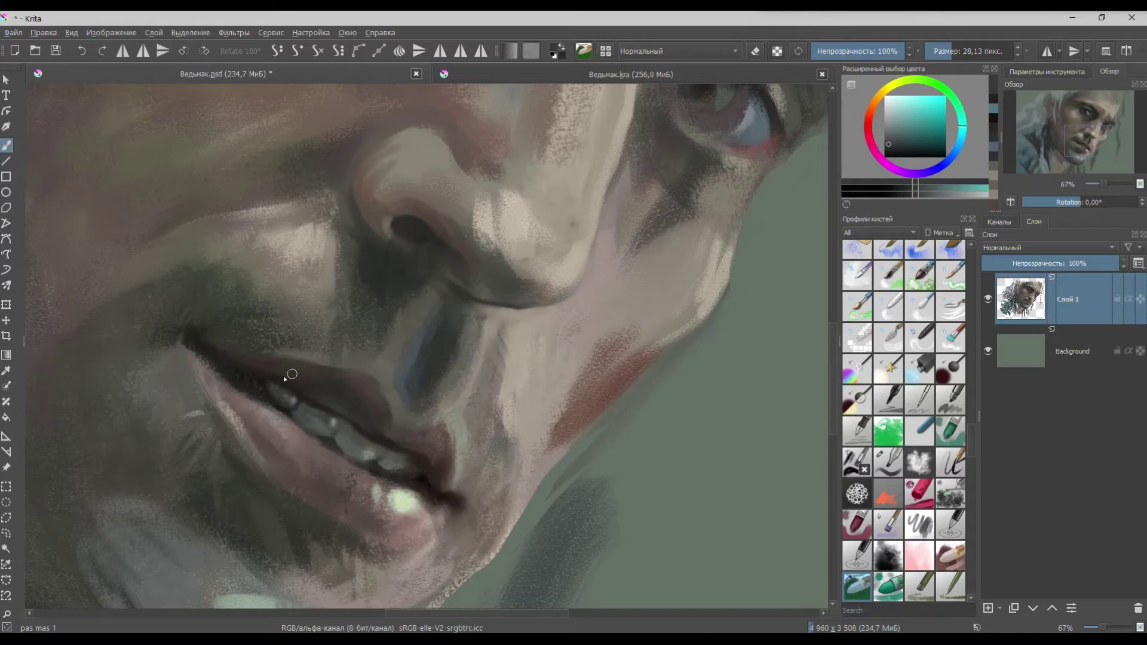
pyautogui.keyDown('ctrl'); pyautogui.click(377, 407); pyautogui.keyUp('ctrl')
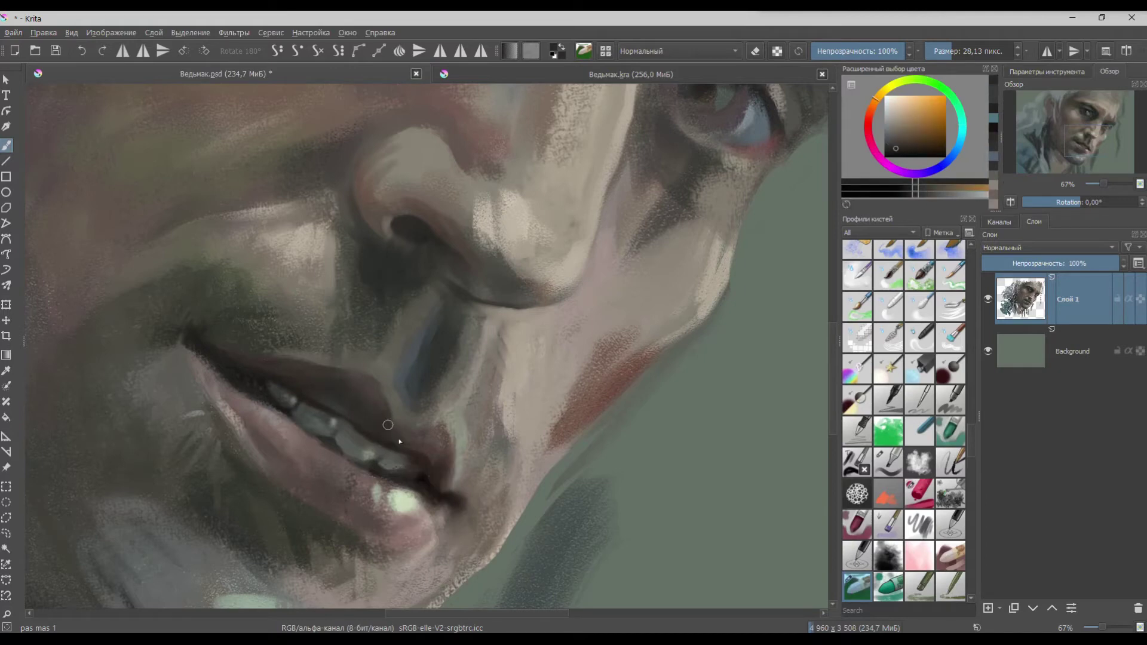
# - Lighten the lower lip's rim beside the near mouth corner with sampled beige and brownish tones, blending it into the skin
pyautogui.keyDown('ctrl'); pyautogui.click(245, 428); pyautogui.keyUp('ctrl')
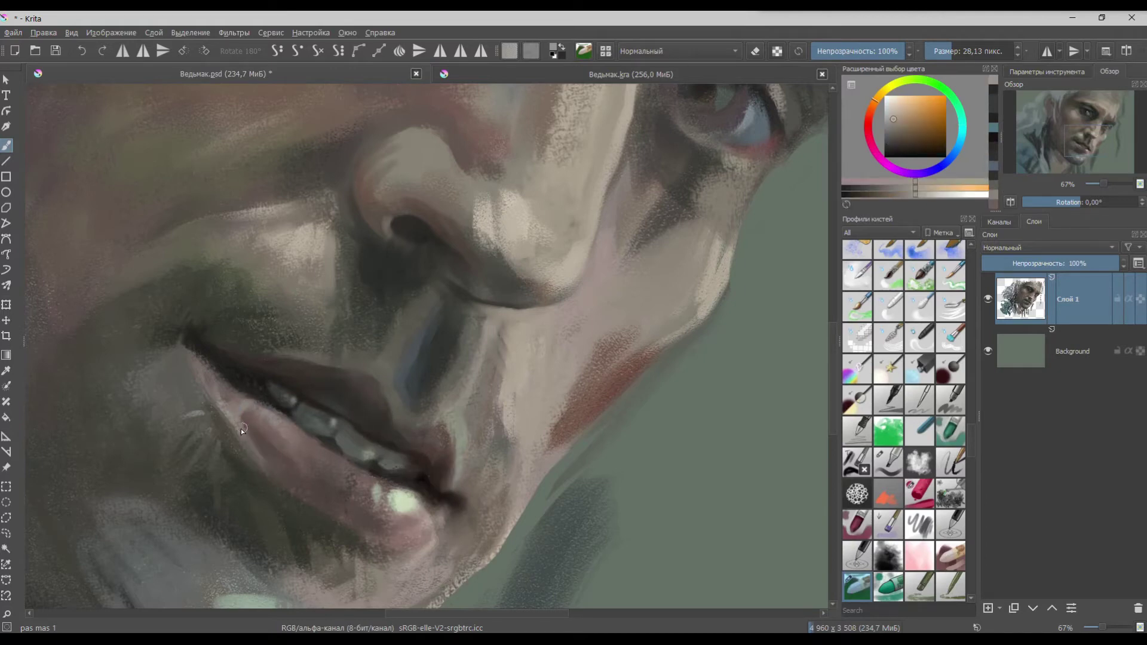
pyautogui.keyDown('ctrl'); pyautogui.click(280, 467); pyautogui.keyUp('ctrl')
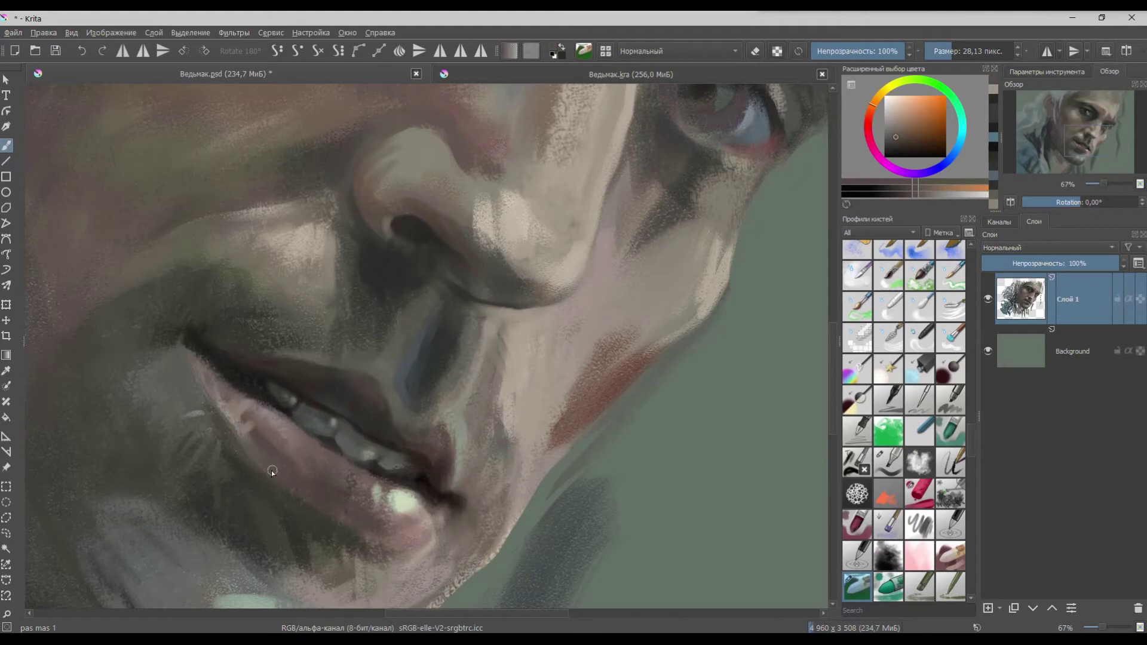
pyautogui.keyDown('ctrl'); pyautogui.click(202, 398); pyautogui.keyUp('ctrl')
pyautogui.moveTo(213, 414); pyautogui.dragTo(233, 443)
pyautogui.keyDown('ctrl'); pyautogui.click(220, 413); pyautogui.keyUp('ctrl')
pyautogui.moveTo(205, 388)
pyautogui.mouseDown()
pyautogui.moveTo(234, 434)
pyautogui.moveTo(218, 434)
pyautogui.moveTo(272, 418)
pyautogui.mouseUp()
pyautogui.keyDown('ctrl'); pyautogui.click(232, 407); pyautogui.keyUp('ctrl')
pyautogui.keyDown('ctrl'); pyautogui.click(214, 445); pyautogui.keyUp('ctrl')
pyautogui.keyDown('ctrl'); pyautogui.click(265, 422); pyautogui.keyUp('ctrl')
pyautogui.keyDown('ctrl'); pyautogui.click(216, 379); pyautogui.keyUp('ctrl')
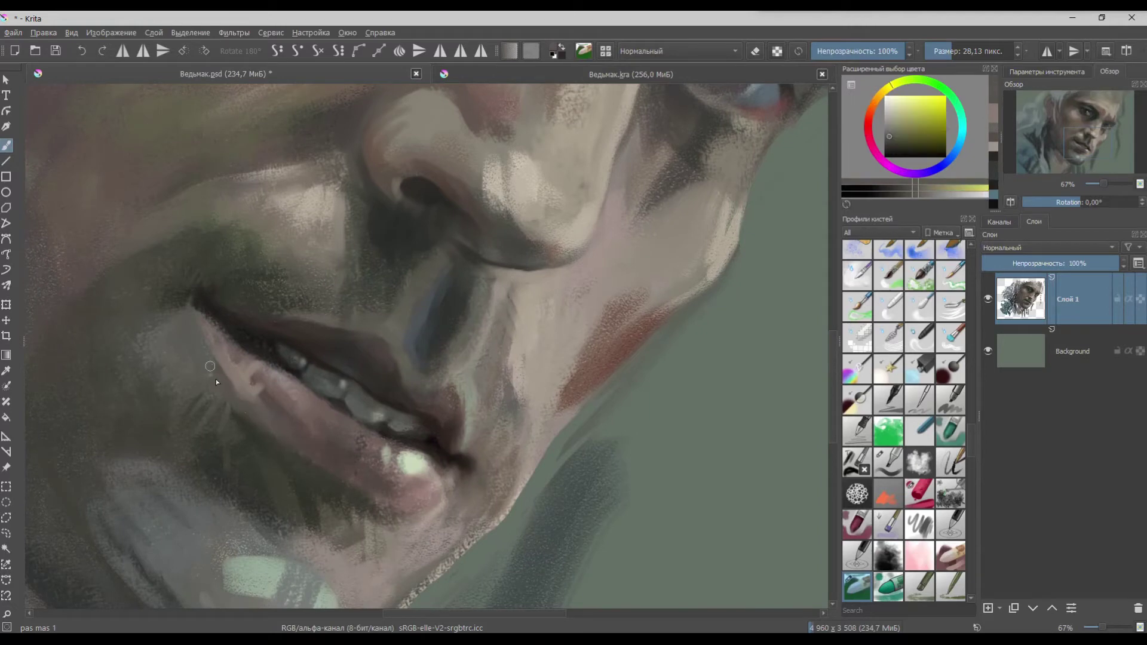
pyautogui.keyDown('ctrl'); pyautogui.click(295, 436); pyautogui.keyUp('ctrl')
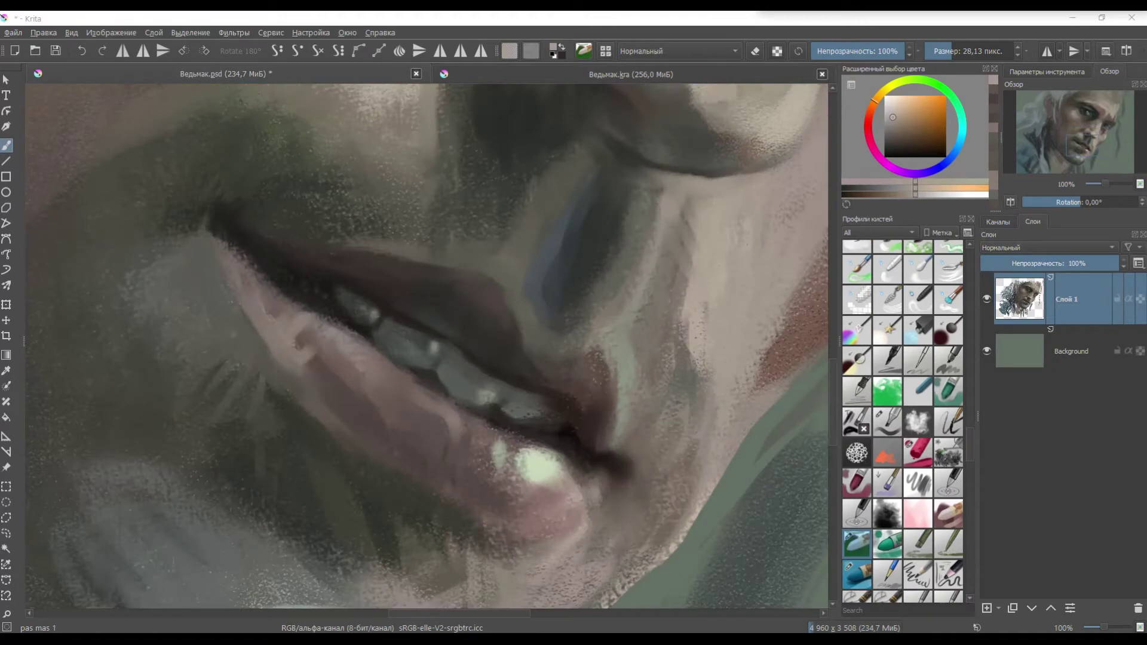
# - Smooth the lower lip's underside and add pale strokes along the lower rim of its far end with sampled tones
pyautogui.moveTo(487, 440); pyautogui.dragTo(483, 477)
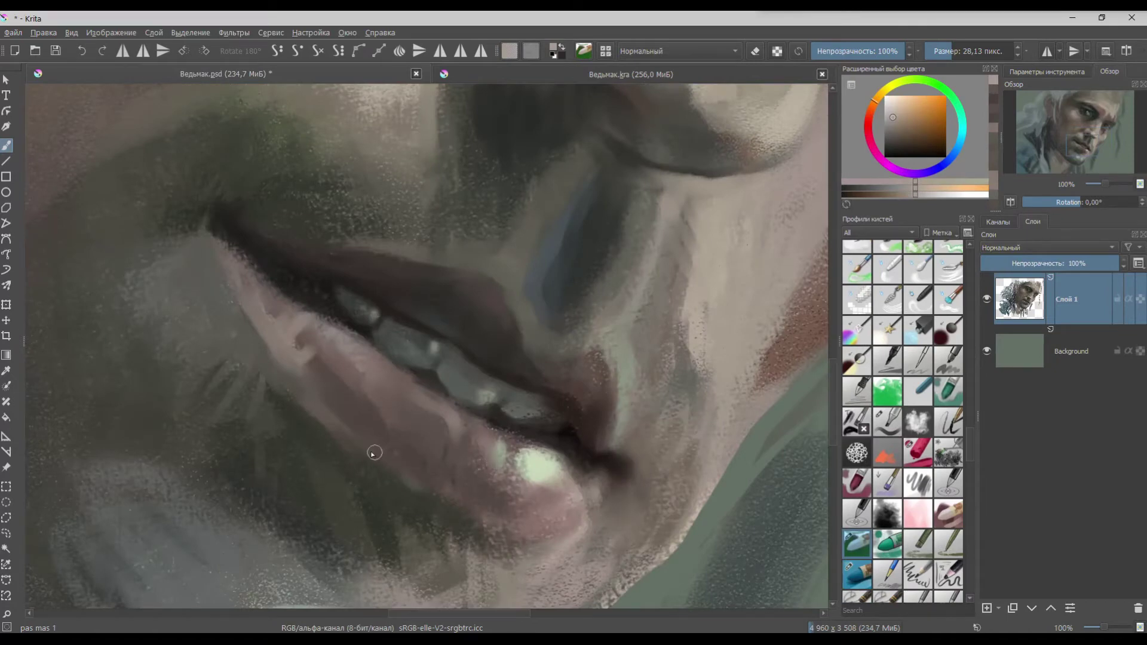
pyautogui.keyDown('ctrl'); pyautogui.click(395, 463); pyautogui.keyUp('ctrl')
pyautogui.keyDown('ctrl'); pyautogui.click(512, 568); pyautogui.keyUp('ctrl')
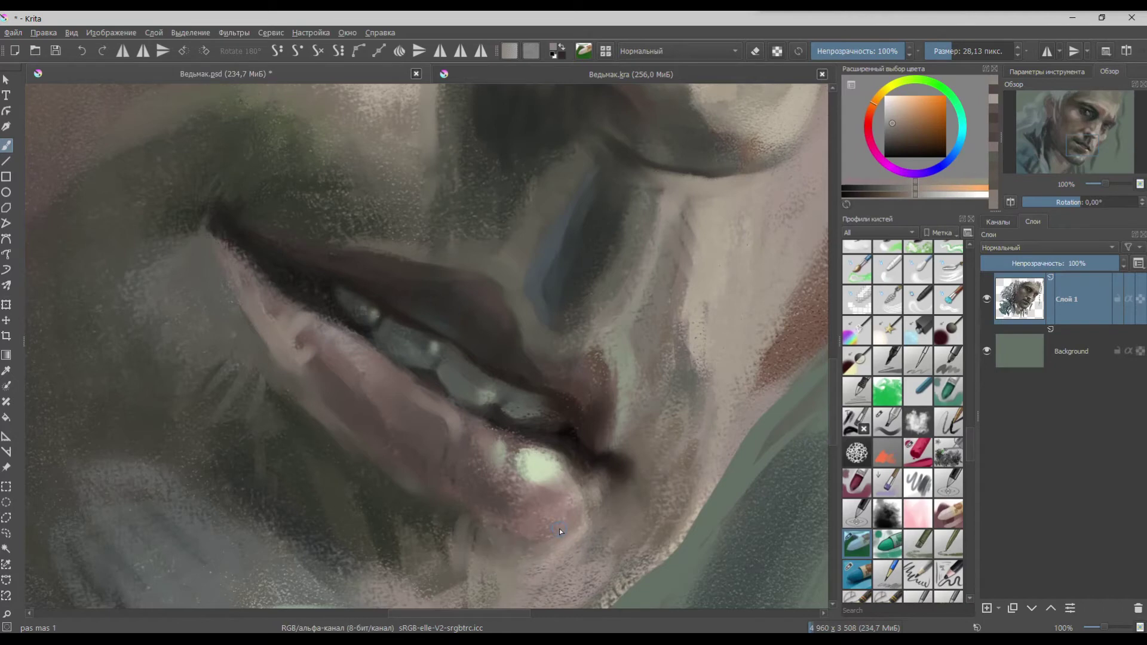
pyautogui.keyDown('ctrl'); pyautogui.click(561, 469); pyautogui.keyUp('ctrl')
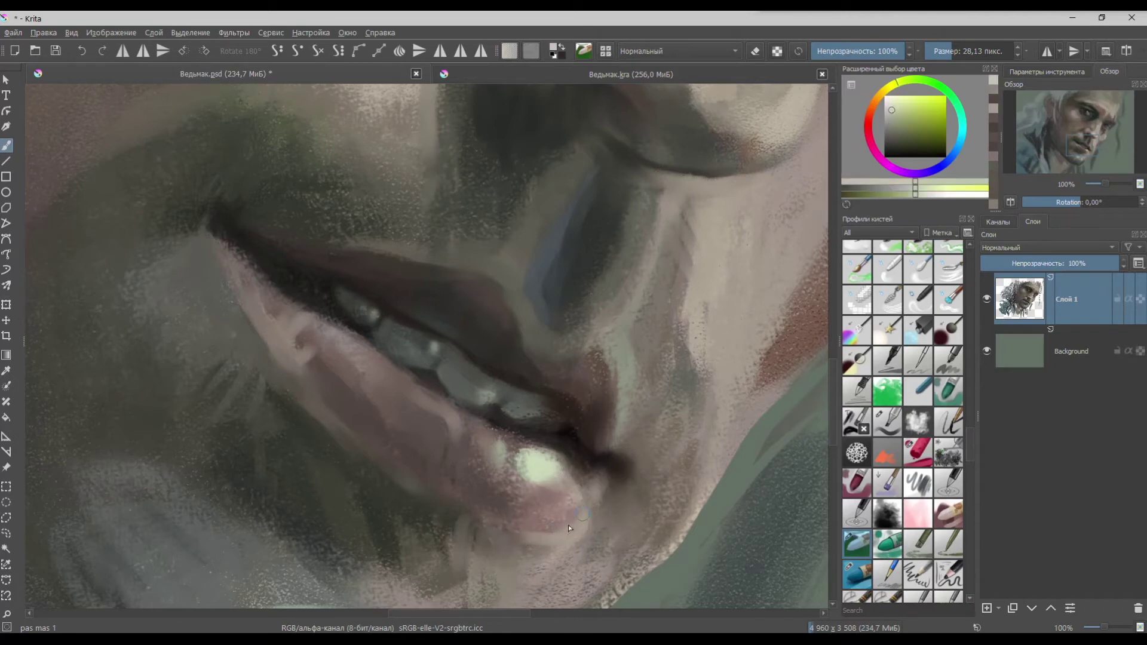
pyautogui.moveTo(490, 545); pyautogui.dragTo(496, 531)
pyautogui.moveTo(570, 498); pyautogui.dragTo(552, 512)
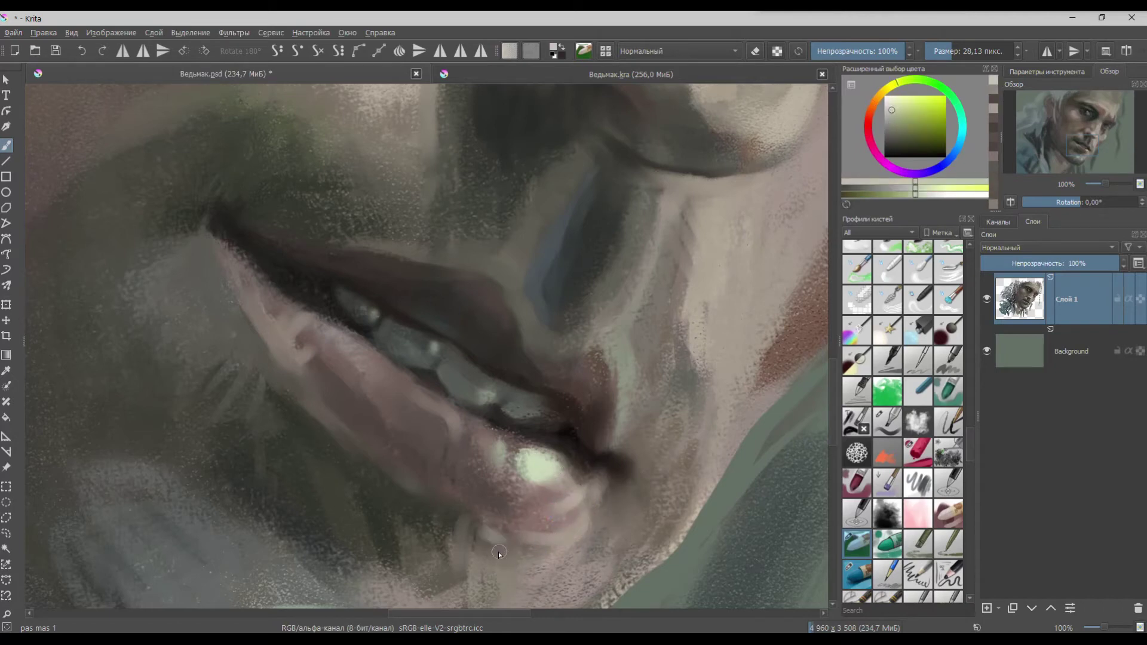
pyautogui.keyDown('ctrl'); pyautogui.click(470, 507); pyautogui.keyUp('ctrl')
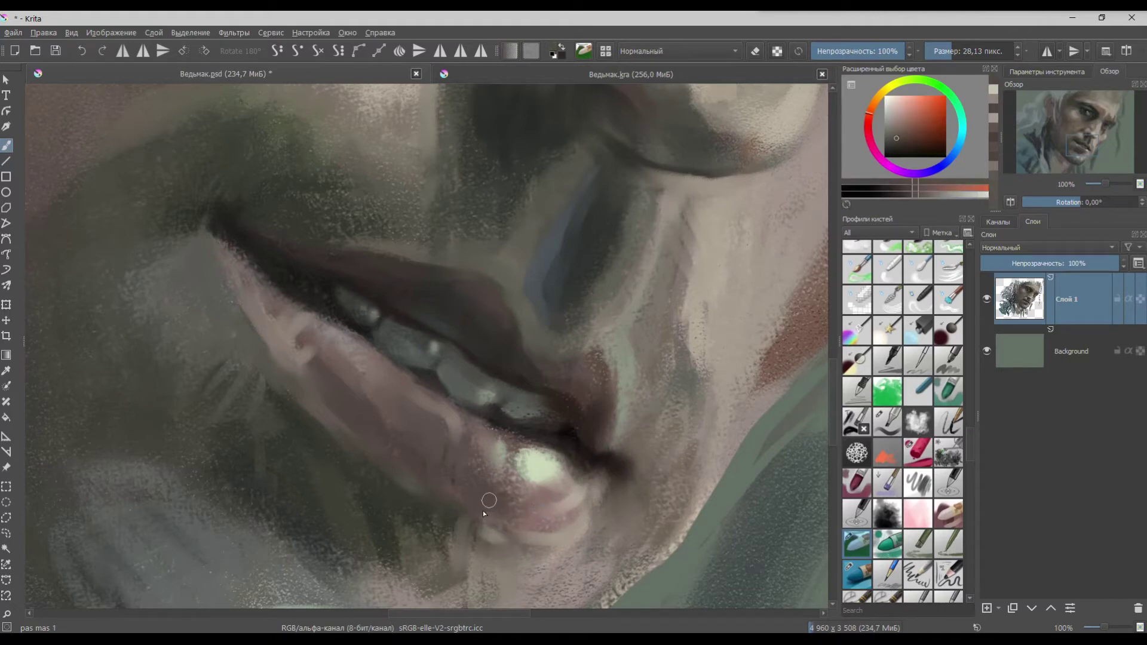
pyautogui.keyDown('ctrl'); pyautogui.click(446, 516); pyautogui.keyUp('ctrl')
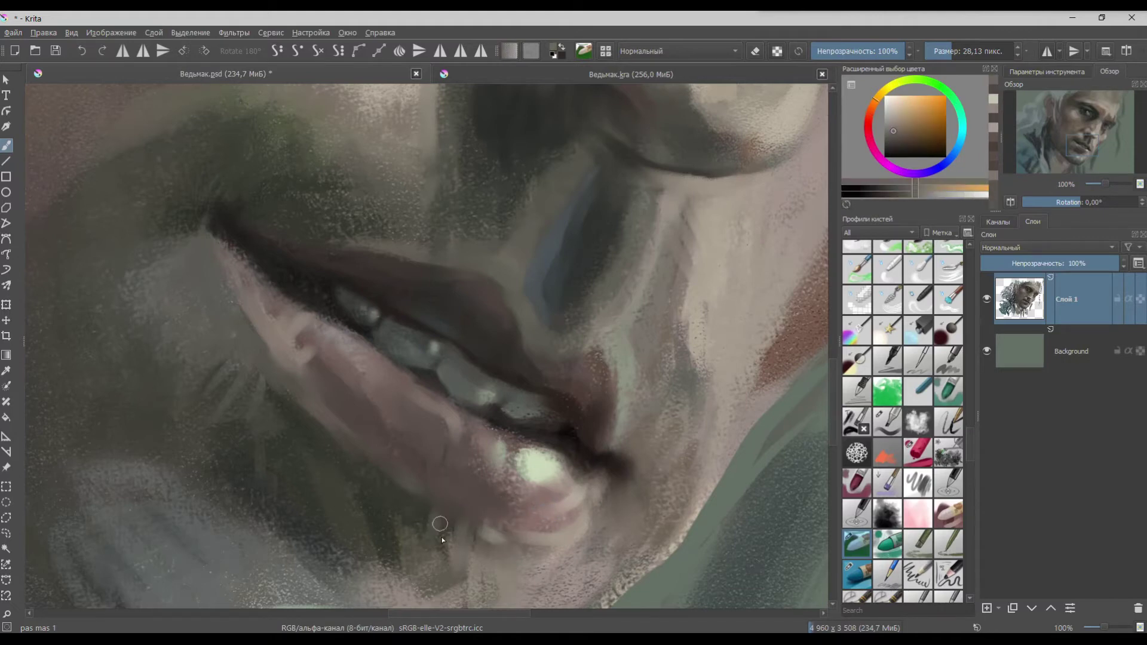
# - Refine the teeth's upper edge and the upper lip's outer contour with sampled teal, dark brown and ochre tones
pyautogui.keyDown('ctrl'); pyautogui.click(454, 330); pyautogui.keyUp('ctrl')
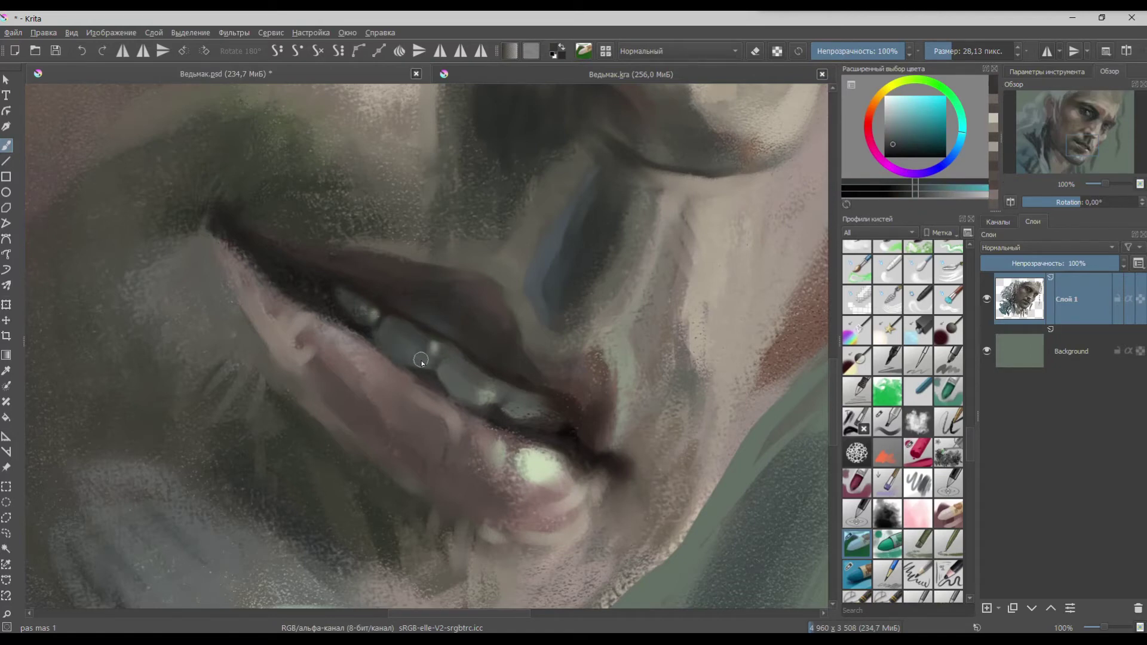
pyautogui.keyDown('ctrl'); pyautogui.click(596, 465); pyautogui.keyUp('ctrl')
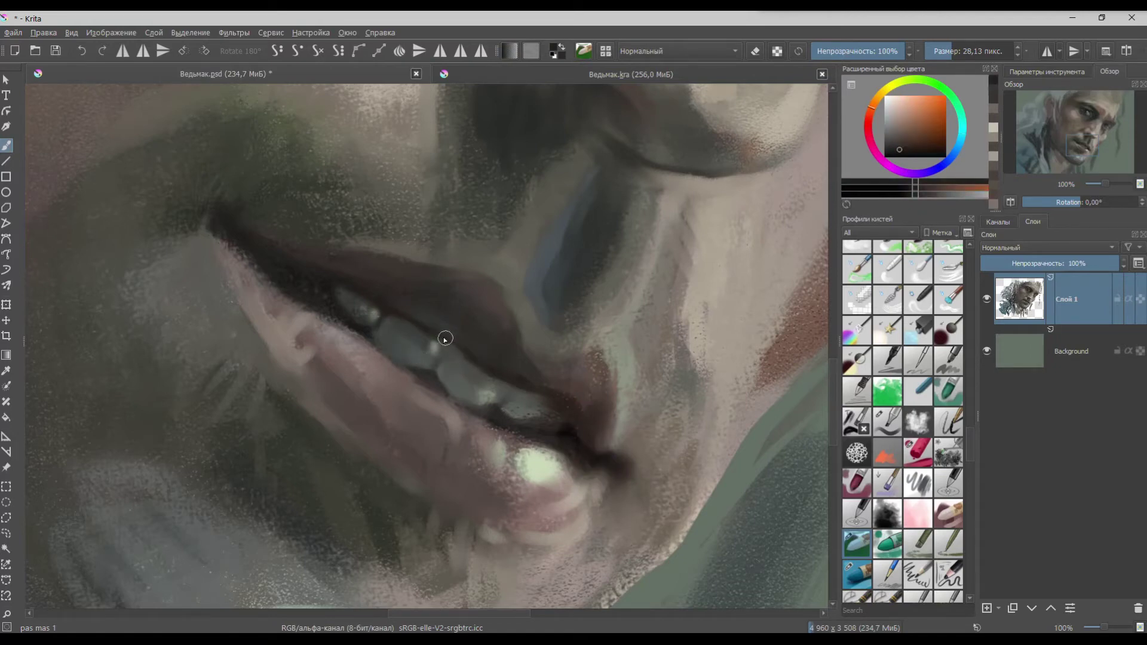
pyautogui.keyDown('ctrl'); pyautogui.click(397, 252); pyautogui.keyUp('ctrl')
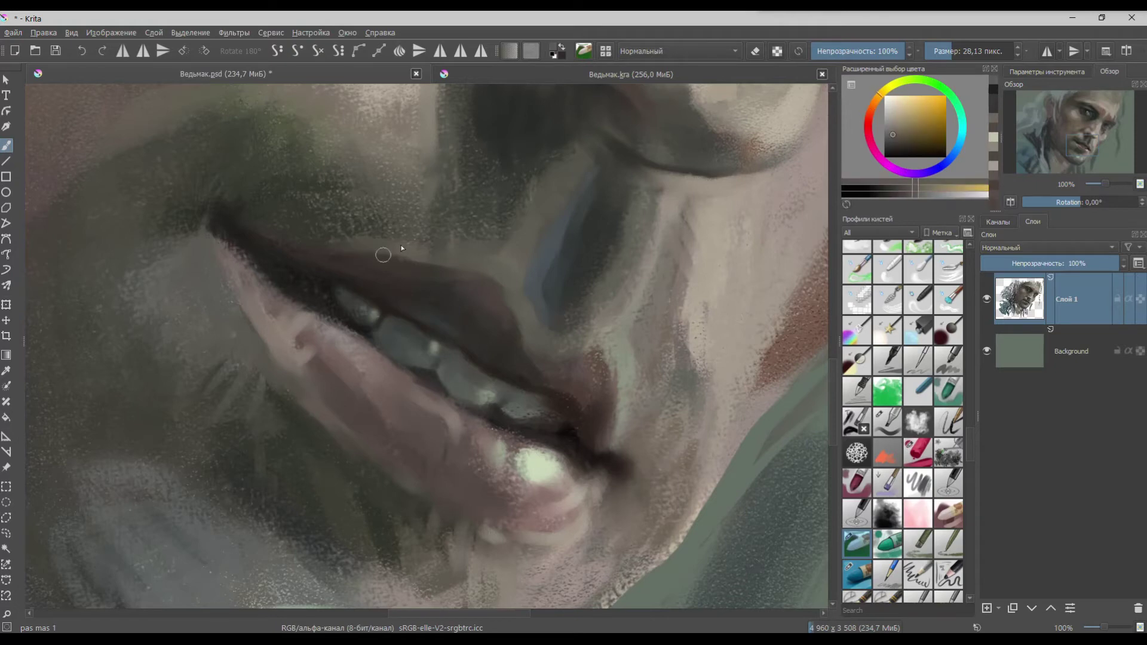
# - Deepen and blend the shadow at the near mouth corner and along the lip line with sampled dark tones
pyautogui.keyDown('ctrl'); pyautogui.click(260, 203); pyautogui.keyUp('ctrl')
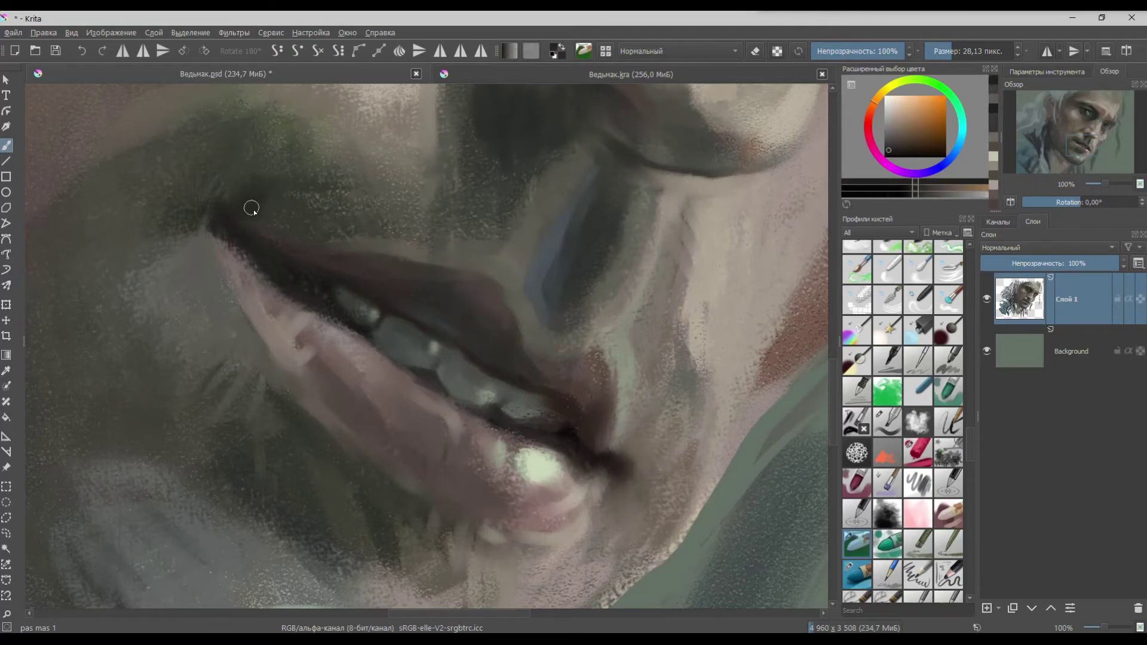
pyautogui.keyDown('ctrl'); pyautogui.click(242, 245); pyautogui.keyUp('ctrl')
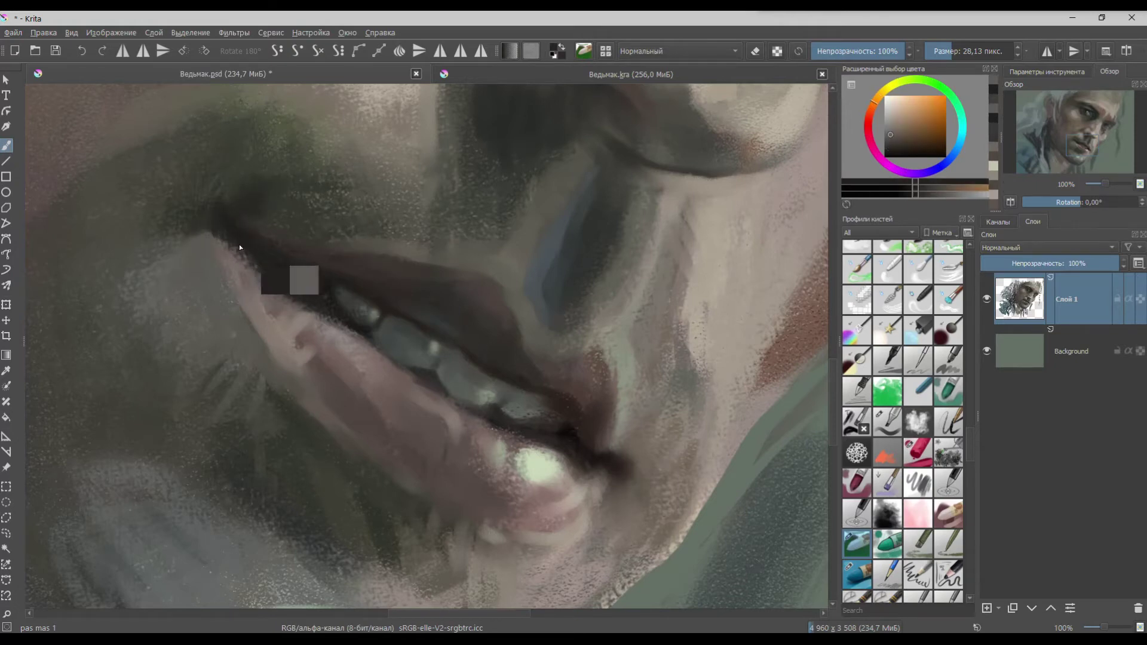
pyautogui.keyDown('ctrl'); pyautogui.click(268, 262); pyautogui.keyUp('ctrl')
pyautogui.moveTo(243, 245)
pyautogui.mouseDown()
pyautogui.moveTo(295, 296)
pyautogui.moveTo(216, 227)
pyautogui.moveTo(240, 277)
pyautogui.mouseUp()
pyautogui.keyDown('ctrl'); pyautogui.click(219, 223); pyautogui.keyUp('ctrl')
pyautogui.keyDown('ctrl'); pyautogui.click(332, 270); pyautogui.keyUp('ctrl')
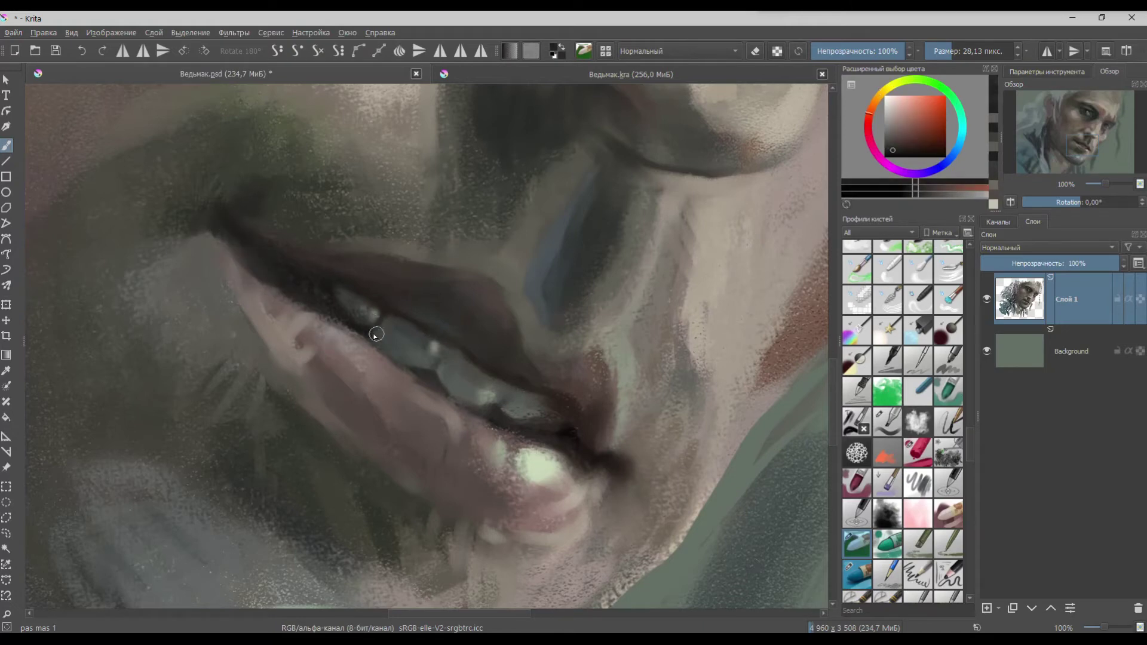
# - Define the individual teeth and the dark gaps between them with sampled dark brown and grey-green tones
pyautogui.keyDown('ctrl'); pyautogui.click(379, 348); pyautogui.keyUp('ctrl')
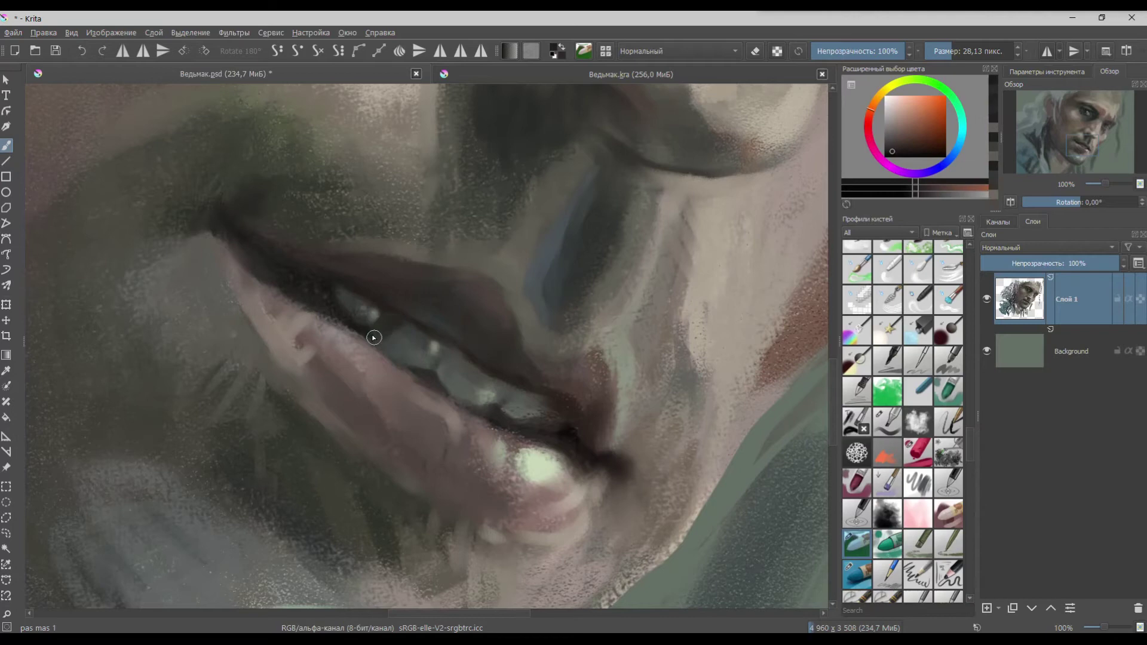
pyautogui.keyDown('ctrl'); pyautogui.click(394, 333); pyautogui.keyUp('ctrl')
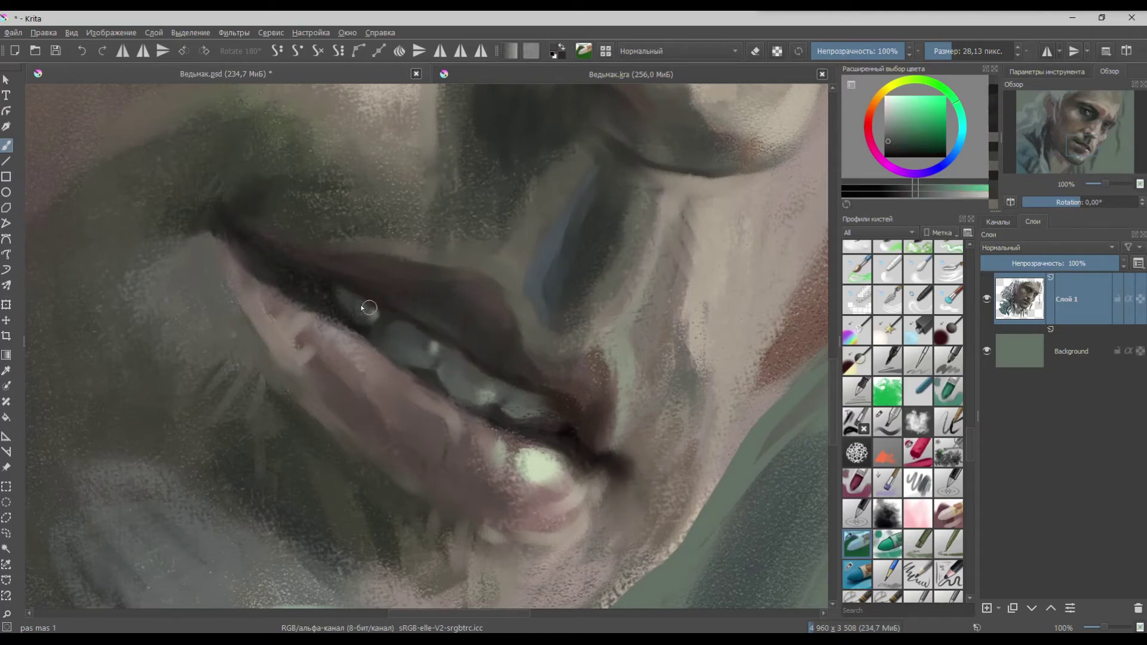
pyautogui.keyDown('ctrl'); pyautogui.click(335, 276); pyautogui.keyUp('ctrl')
pyautogui.keyDown('ctrl'); pyautogui.click(343, 271); pyautogui.keyUp('ctrl')
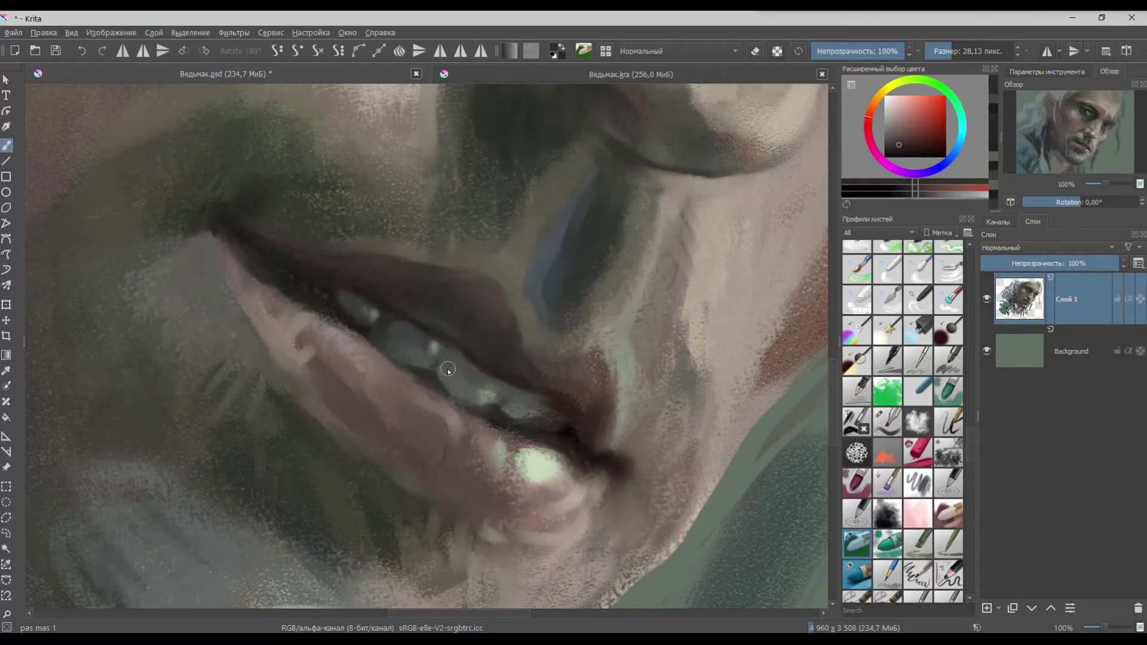
pyautogui.keyDown('ctrl'); pyautogui.click(552, 394); pyautogui.keyUp('ctrl')
pyautogui.keyDown('ctrl'); pyautogui.click(540, 410); pyautogui.keyUp('ctrl')
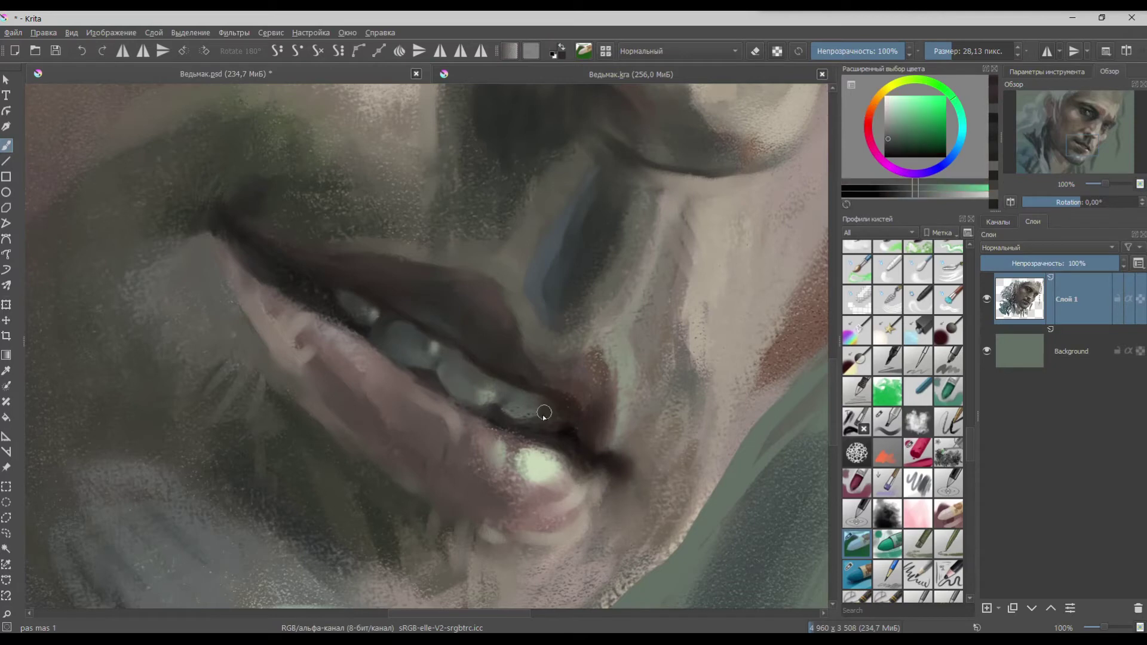
# - Shade the far end of the upper lip with sampled reddish-brown tones
pyautogui.keyDown('ctrl'); pyautogui.click(582, 408); pyautogui.keyUp('ctrl')
pyautogui.keyDown('ctrl'); pyautogui.click(586, 399); pyautogui.keyUp('ctrl')
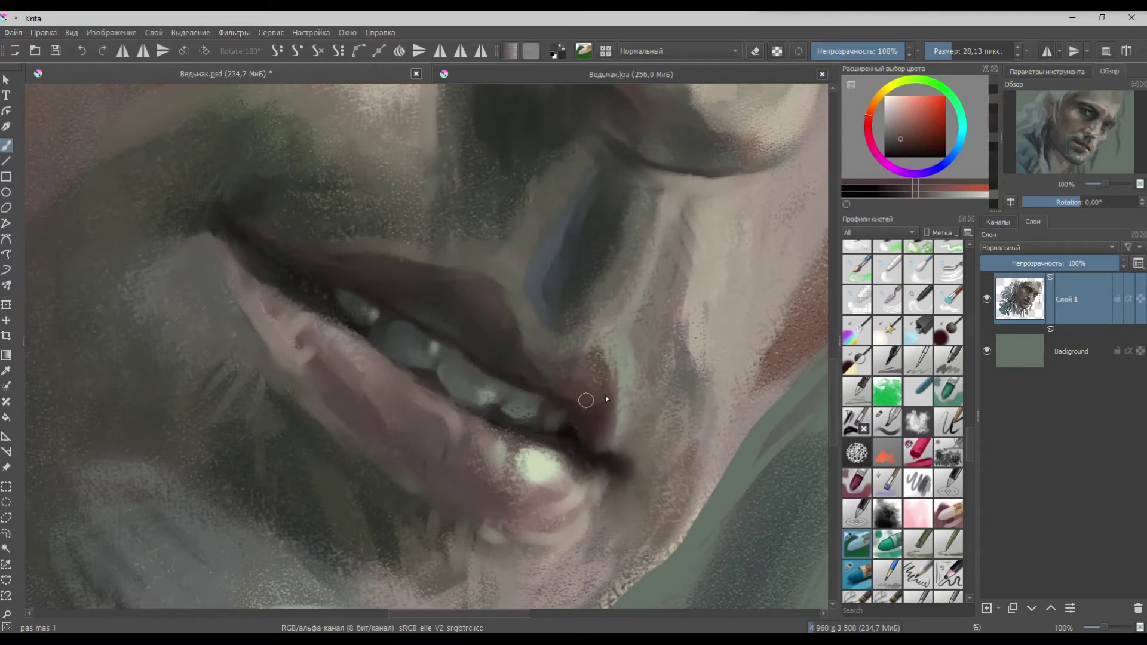
pyautogui.keyDown('ctrl'); pyautogui.click(603, 411); pyautogui.keyUp('ctrl')
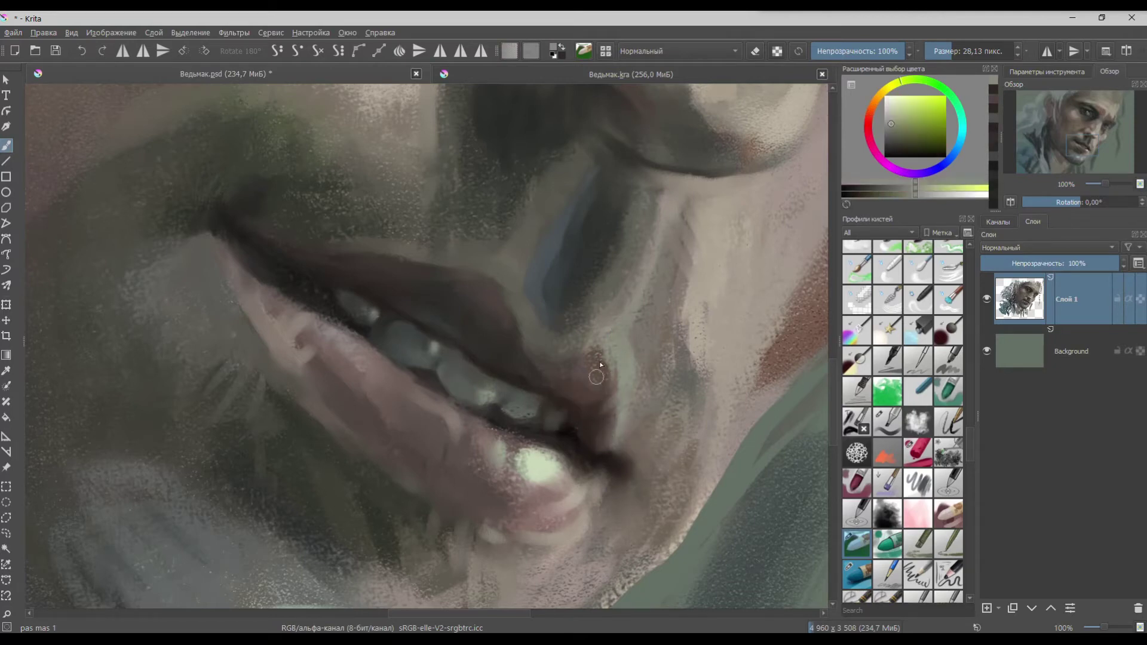
# - Paint a soft shadow beneath the nose tip with a sampled olive-brown and blend its lower edge with sampled light beige
pyautogui.keyDown('ctrl'); pyautogui.click(679, 209); pyautogui.keyUp('ctrl')
pyautogui.keyDown('ctrl'); pyautogui.click(695, 182); pyautogui.keyUp('ctrl')
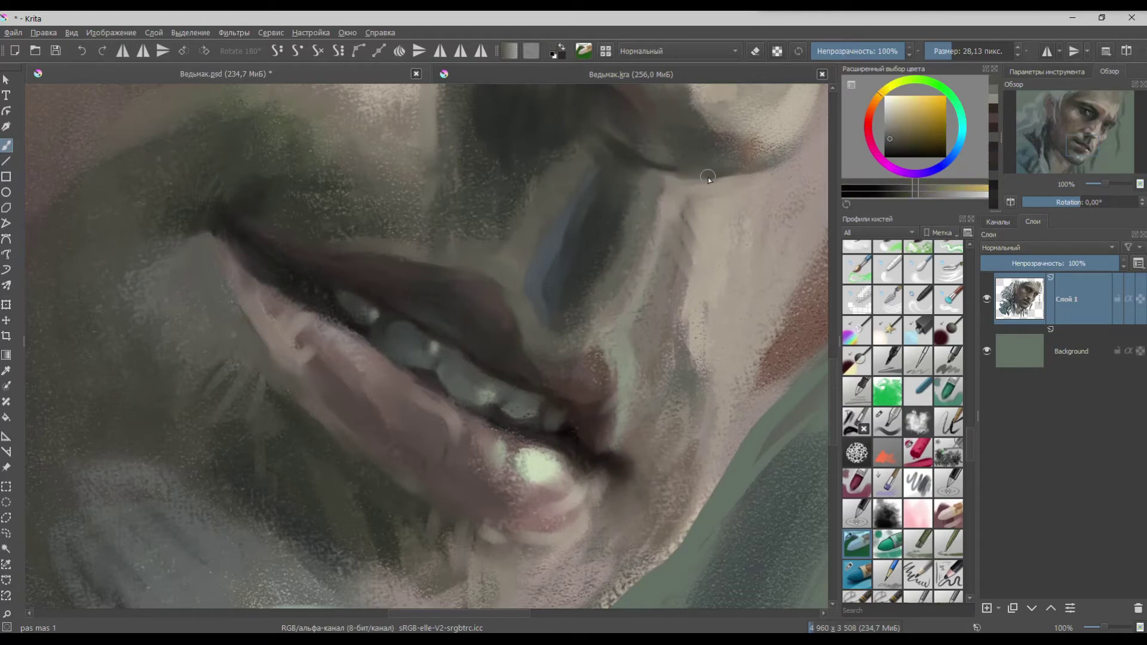
pyautogui.scroll(-1, 610, 356)
pyautogui.scroll(1, 609, 356)
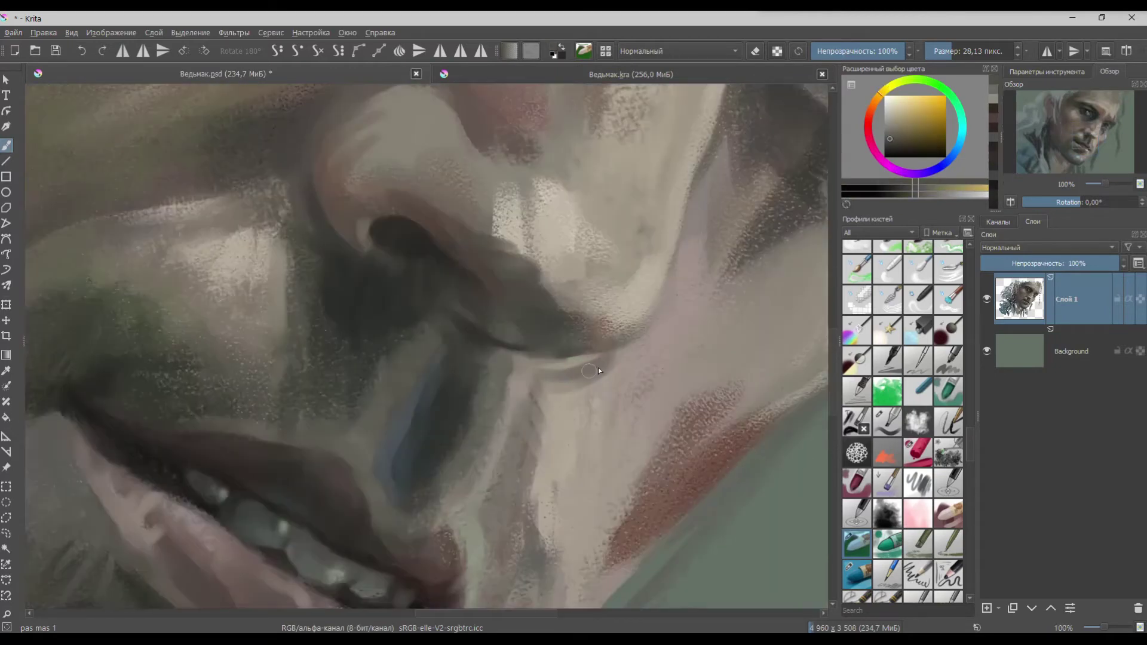
pyautogui.moveTo(576, 363); pyautogui.dragTo(619, 353)
pyautogui.keyDown('ctrl'); pyautogui.click(610, 406); pyautogui.keyUp('ctrl')
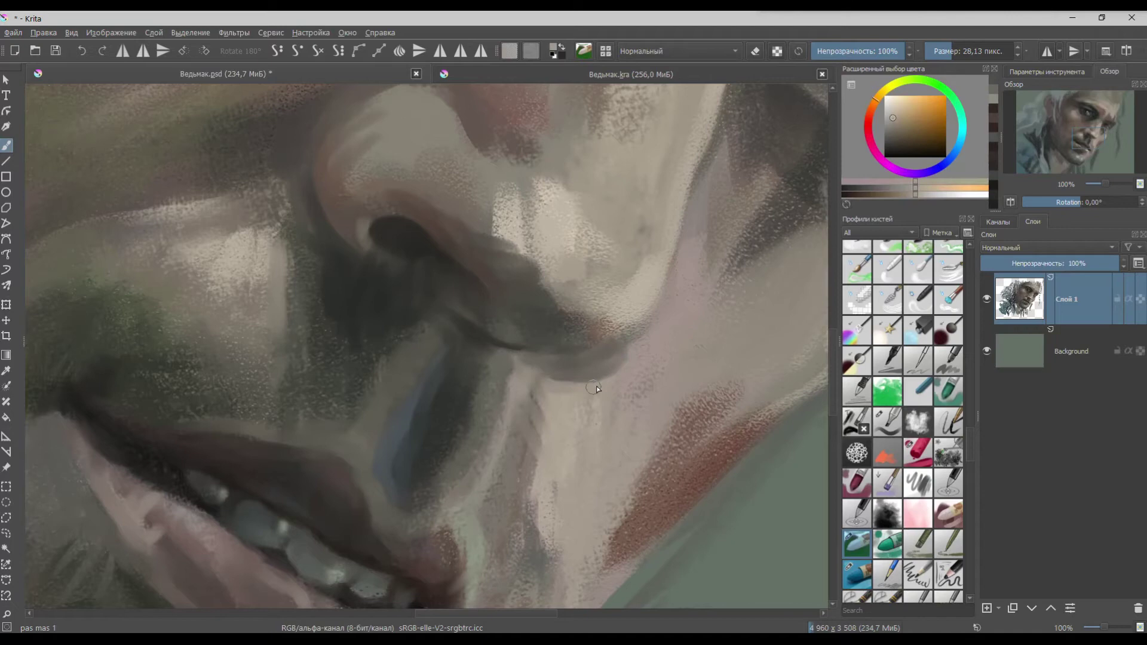
pyautogui.moveTo(575, 388); pyautogui.dragTo(629, 344)
# - Brighten the highlights on the nose tip and its far edge with sampled light tones, sampling browns for the highlight's lower edge
pyautogui.keyDown('ctrl'); pyautogui.click(664, 267); pyautogui.keyUp('ctrl')
pyautogui.moveTo(664, 239)
pyautogui.mouseDown()
pyautogui.moveTo(657, 282)
pyautogui.moveTo(675, 280)
pyautogui.mouseUp()
pyautogui.moveTo(576, 183)
pyautogui.mouseDown()
pyautogui.moveTo(561, 202)
pyautogui.moveTo(587, 181)
pyautogui.moveTo(600, 224)
pyautogui.moveTo(566, 184)
pyautogui.moveTo(585, 281)
pyautogui.mouseUp()
pyautogui.moveTo(662, 237); pyautogui.dragTo(649, 329)
pyautogui.keyDown('ctrl'); pyautogui.click(653, 325); pyautogui.keyUp('ctrl')
pyautogui.keyDown('ctrl'); pyautogui.click(540, 278); pyautogui.keyUp('ctrl')
pyautogui.keyDown('ctrl'); pyautogui.click(560, 284); pyautogui.keyUp('ctrl')
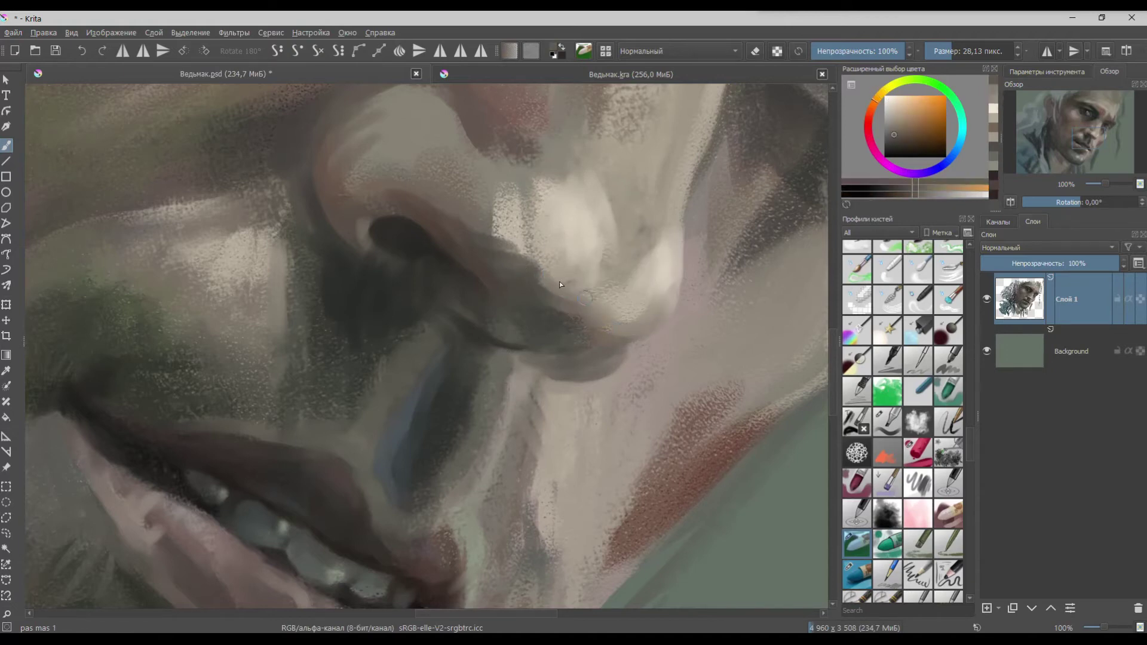
# - Blend the near side of the nose tip highlight into the nose with sampled greyish and reddish-brown tones
pyautogui.keyDown('ctrl'); pyautogui.click(520, 178); pyautogui.keyUp('ctrl')
pyautogui.moveTo(505, 184); pyautogui.dragTo(514, 246)
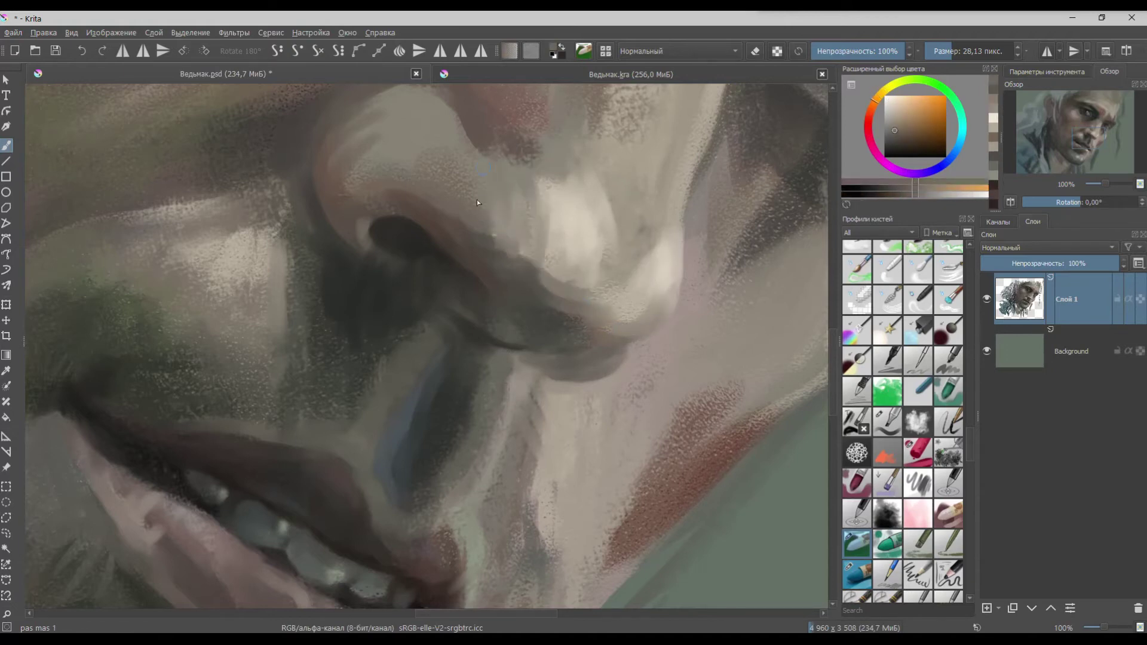
pyautogui.keyDown('ctrl'); pyautogui.click(471, 253); pyautogui.keyUp('ctrl')
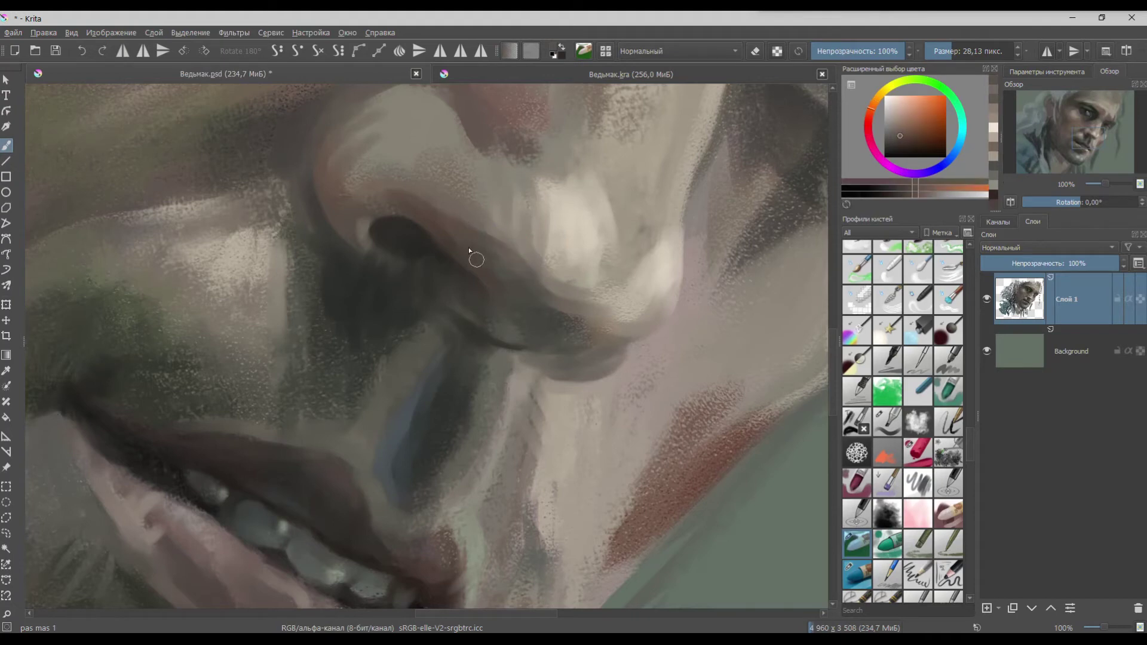
pyautogui.moveTo(532, 210); pyautogui.dragTo(531, 258)
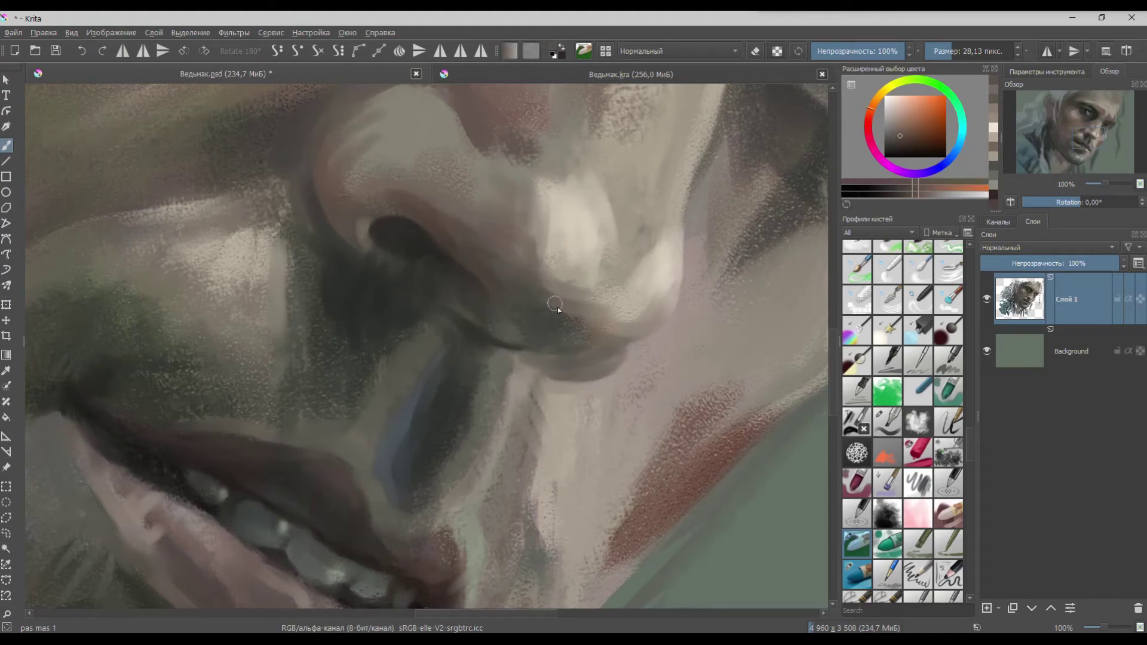
# - Deepen and blend the shadow beneath the nose and beside the nostril with sampled dark olive and brown tones
pyautogui.scroll(-4, 561, 290)
pyautogui.scroll(3, 571, 297)
pyautogui.keyDown('ctrl'); pyautogui.click(459, 241); pyautogui.keyUp('ctrl')
pyautogui.keyDown('ctrl'); pyautogui.click(459, 261); pyautogui.keyUp('ctrl')
pyautogui.moveTo(452, 246)
pyautogui.mouseDown()
pyautogui.moveTo(418, 233)
pyautogui.moveTo(475, 267)
pyautogui.mouseUp()
pyautogui.keyDown('ctrl'); pyautogui.click(439, 244); pyautogui.keyUp('ctrl')
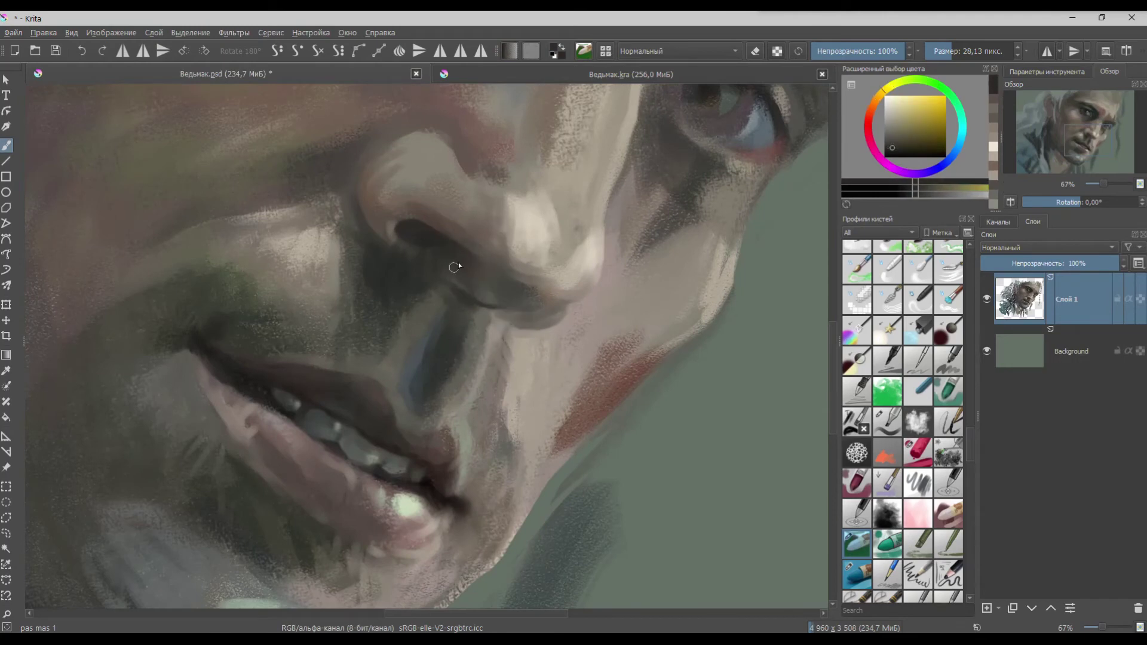
pyautogui.keyDown('ctrl'); pyautogui.click(489, 318); pyautogui.keyUp('ctrl')
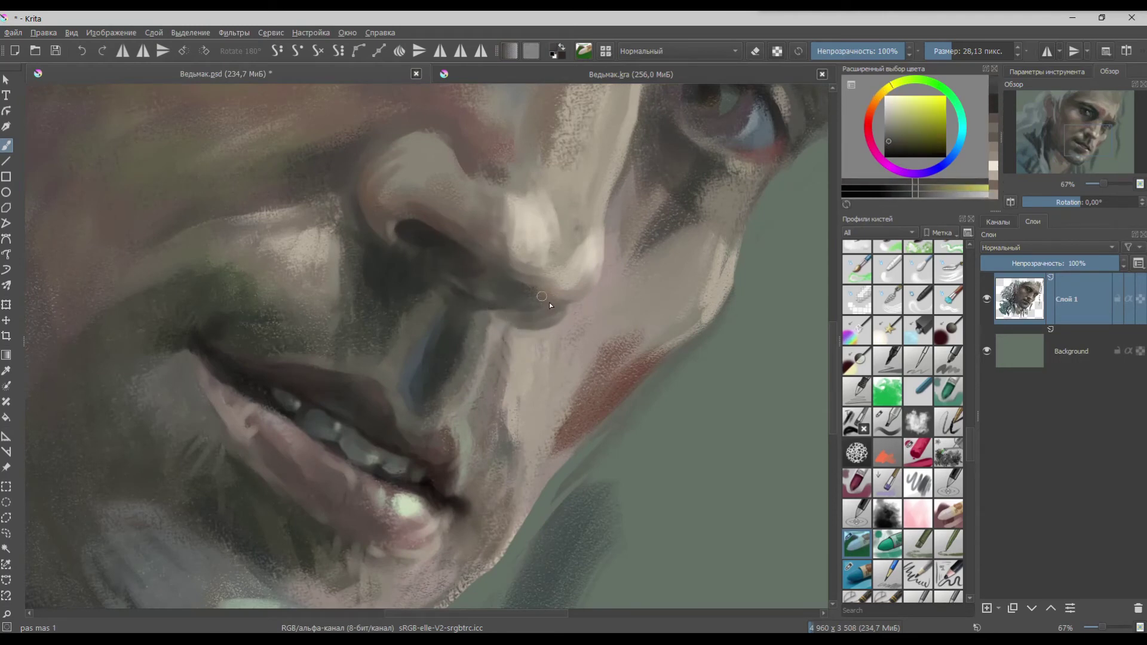
pyautogui.keyDown('ctrl'); pyautogui.click(485, 254); pyautogui.keyUp('ctrl')
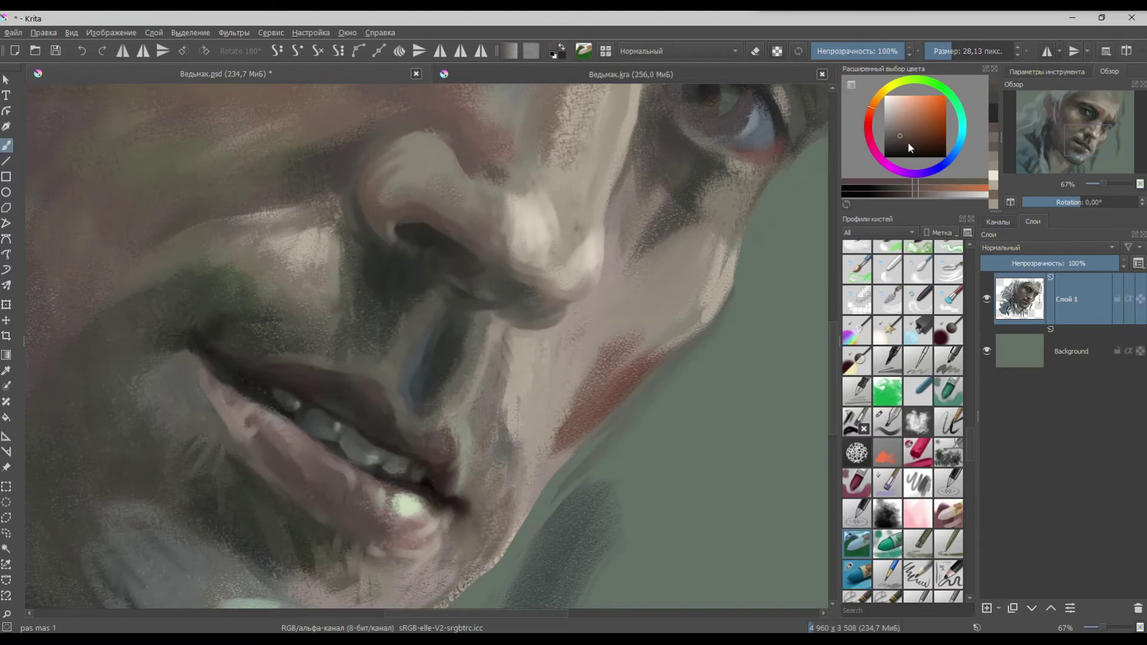
# - Darken the nostril's upper rim with a deeper reddish brown and soften the nose wing's upper edge with a sampled brown
pyautogui.click(902, 145)
pyautogui.moveTo(400, 215); pyautogui.dragTo(453, 234)
pyautogui.keyDown('ctrl'); pyautogui.click(385, 146); pyautogui.keyUp('ctrl')
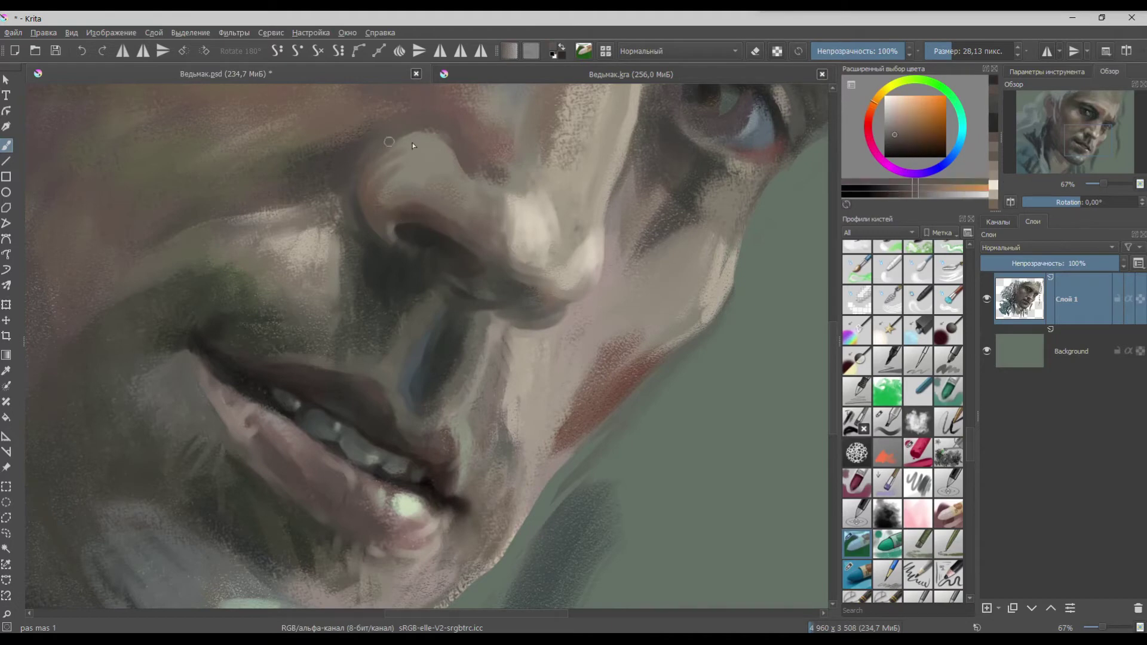
pyautogui.moveTo(387, 147); pyautogui.dragTo(422, 124)
pyautogui.scroll(-5, 495, 340)
pyautogui.scroll(3, 514, 287)
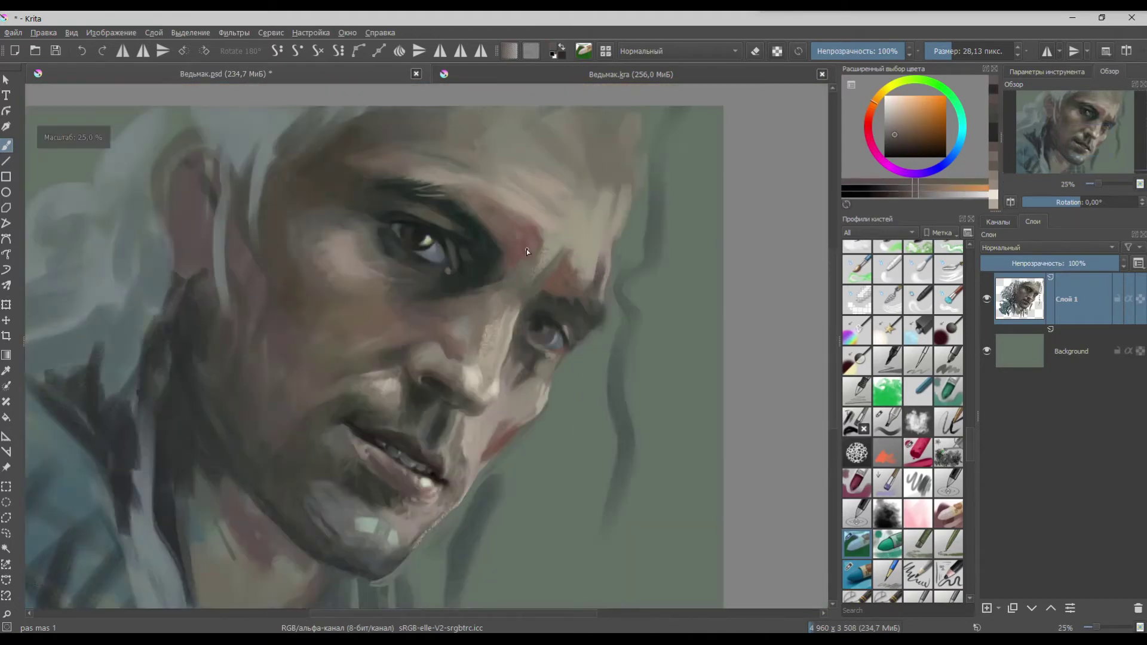
# - Shade the near brow's inner end with sampled dark teal and blend the skin beside it in reddish brown with a 68.60 px brush
pyautogui.keyDown('ctrl'); pyautogui.click(459, 210); pyautogui.keyUp('ctrl')
pyautogui.moveTo(455, 234); pyautogui.dragTo(463, 260)
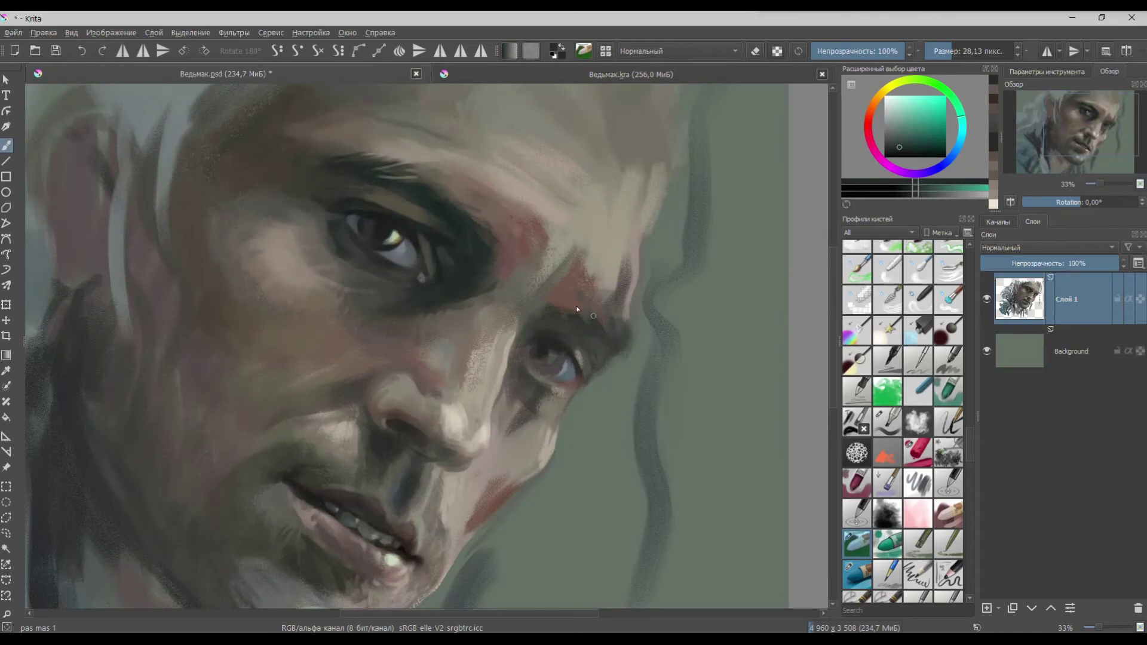
pyautogui.scroll(-1, 589, 318)
pyautogui.scroll(2, 549, 274)
pyautogui.keyDown('ctrl'); pyautogui.click(493, 251); pyautogui.keyUp('ctrl')
pyautogui.keyDown('shift'); pyautogui.moveTo(469, 251); pyautogui.dragTo(492, 251); pyautogui.keyUp('shift')
pyautogui.moveTo(466, 227); pyautogui.dragTo(508, 260)
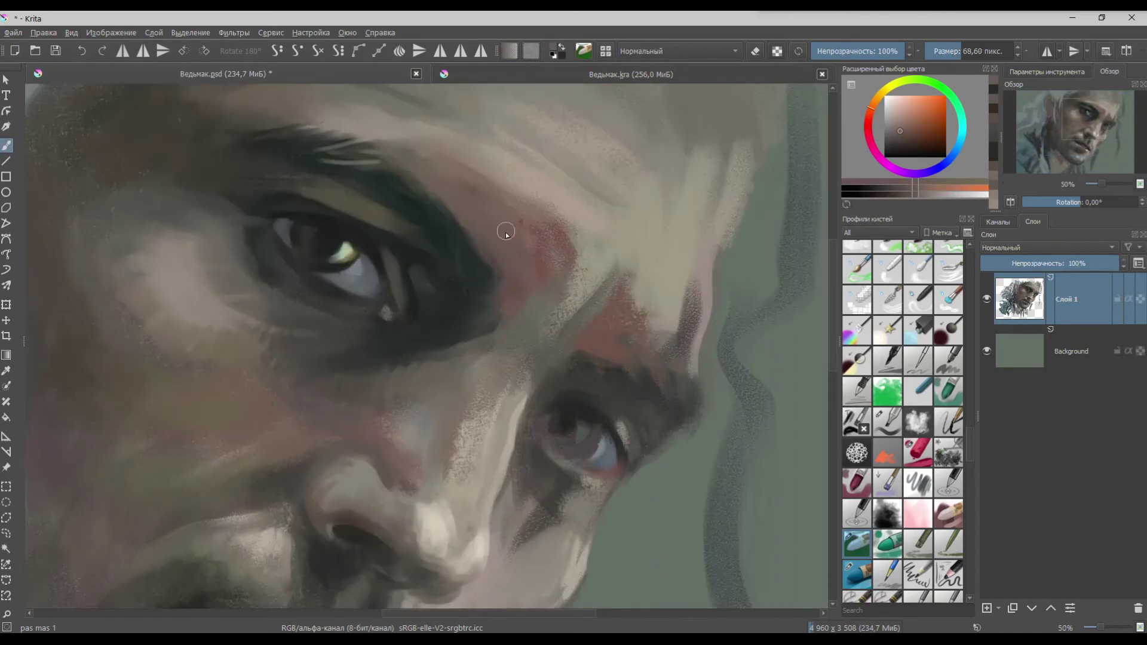
# - Blend the side of the nose and the area above the nostril with sampled brown and reddish-brown tones
pyautogui.keyDown('ctrl'); pyautogui.click(219, 343); pyautogui.keyUp('ctrl')
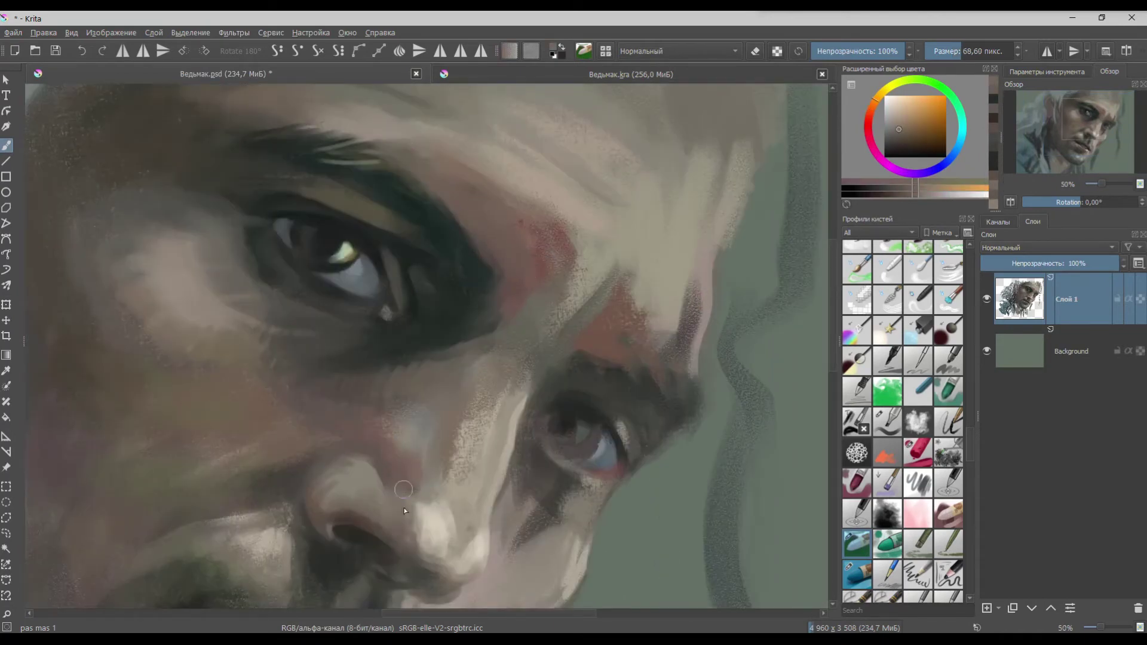
pyautogui.keyDown('ctrl'); pyautogui.click(403, 544); pyautogui.keyUp('ctrl')
pyautogui.moveTo(403, 544)
pyautogui.mouseDown()
pyautogui.moveTo(426, 550)
pyautogui.moveTo(393, 523)
pyautogui.moveTo(411, 555)
pyautogui.mouseUp()
pyautogui.keyDown('ctrl'); pyautogui.click(383, 540); pyautogui.keyUp('ctrl')
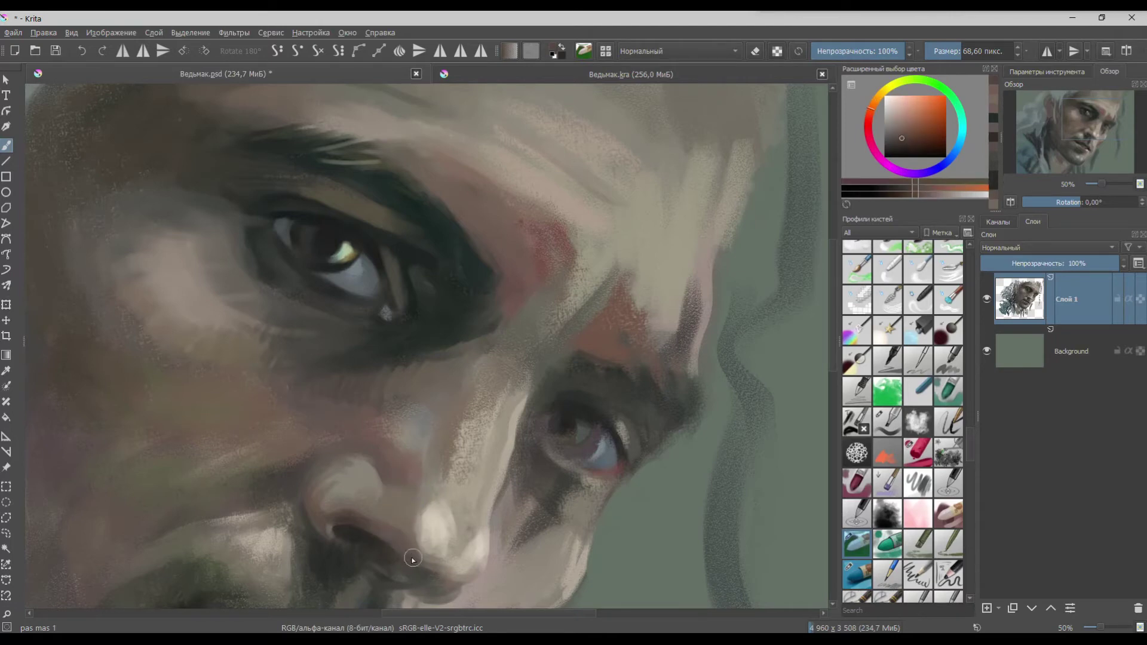
# - Smooth the grainy texture along the nose bridge with sampled light beige and sample a dark green beside the far eye
pyautogui.keyDown('ctrl'); pyautogui.click(422, 446); pyautogui.keyUp('ctrl')
pyautogui.keyDown('ctrl'); pyautogui.click(461, 418); pyautogui.keyUp('ctrl')
pyautogui.moveTo(464, 415)
pyautogui.mouseDown()
pyautogui.moveTo(487, 435)
pyautogui.moveTo(455, 439)
pyautogui.moveTo(459, 477)
pyautogui.moveTo(462, 441)
pyautogui.moveTo(495, 472)
pyautogui.mouseUp()
pyautogui.keyDown('ctrl'); pyautogui.click(466, 448); pyautogui.keyUp('ctrl')
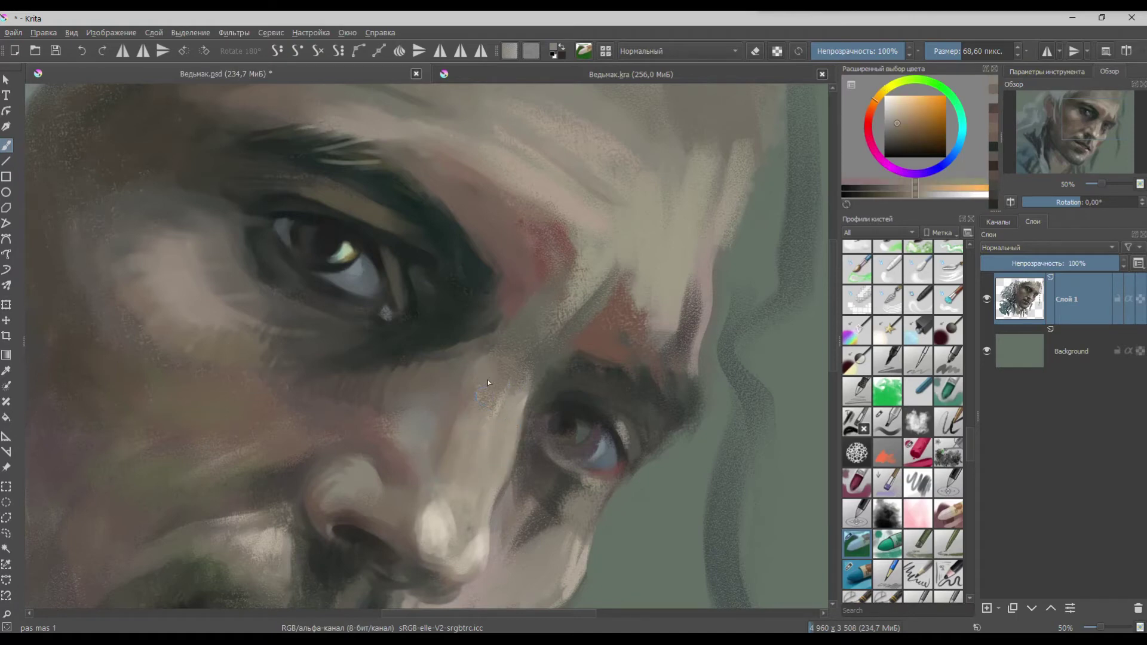
pyautogui.keyDown('ctrl'); pyautogui.click(547, 378); pyautogui.keyUp('ctrl')
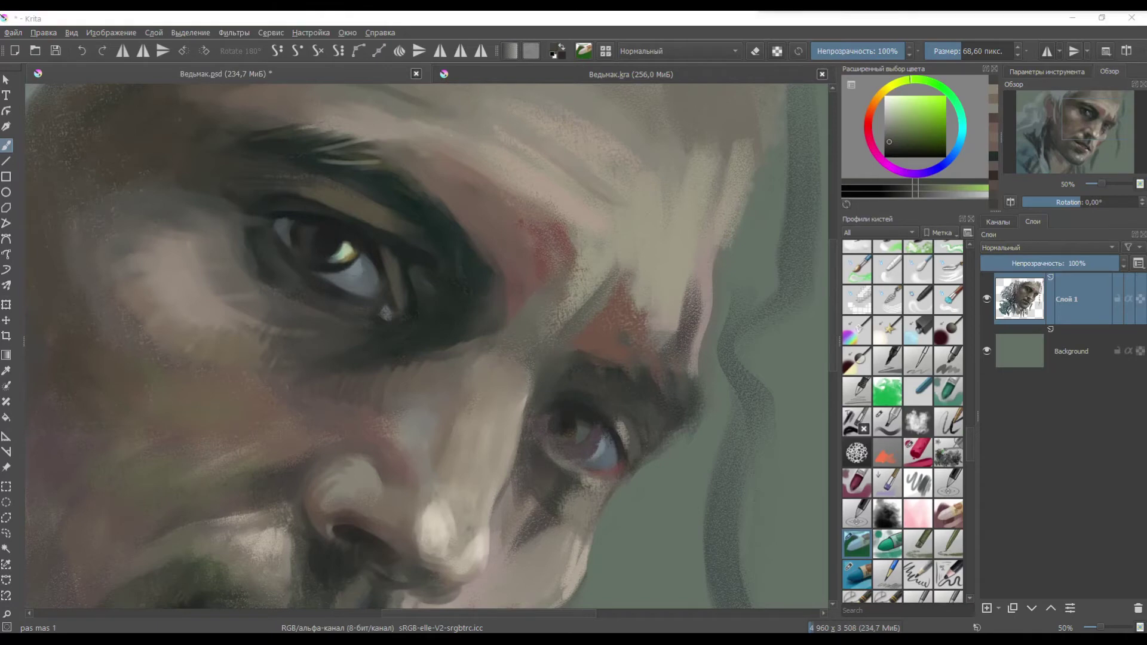
# - Check the Ведьмак.kra document, return to Ведьмак.psd and save the painting
pyautogui.click(647, 77)
pyautogui.click(302, 77)
pyautogui.scroll(-4, 408, 237)
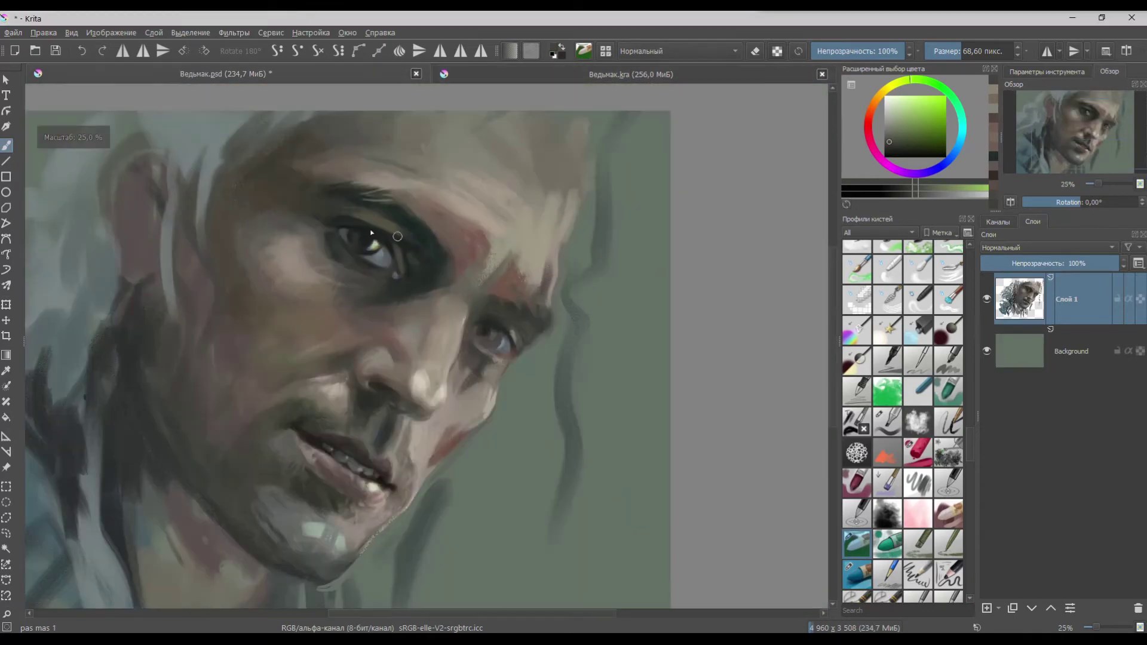
pyautogui.press('+')
pyautogui.hotkey('ctrl', 's')
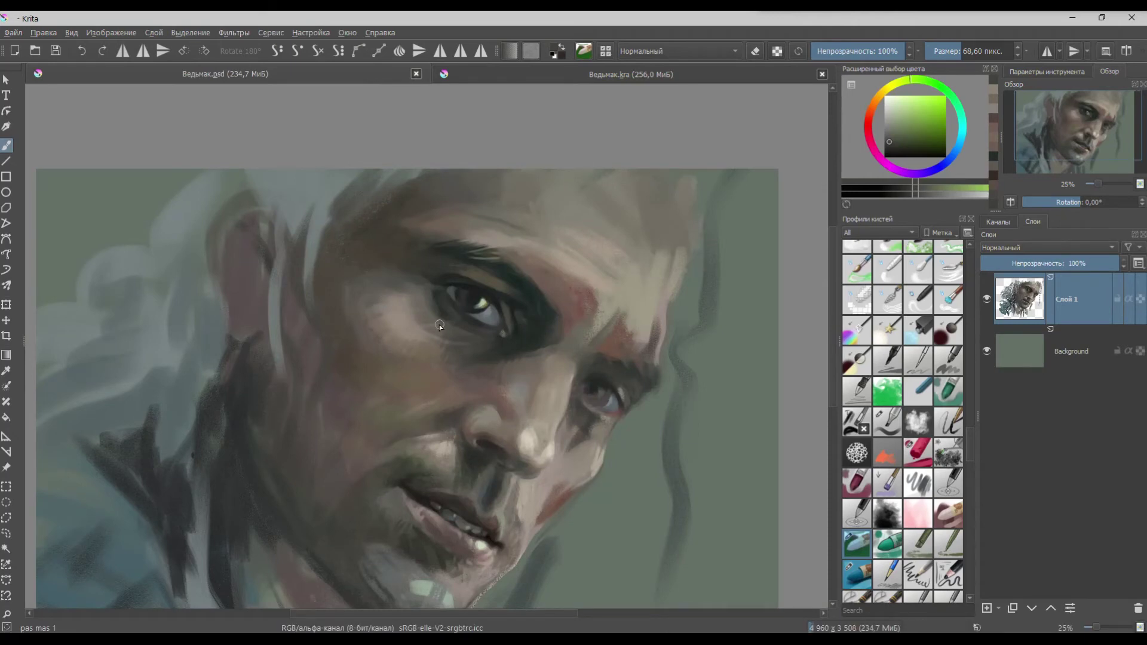
# - Rework the upper lip and mouth opening with sampled tones, using a brush of 27.57 px
pyautogui.scroll(5, 415, 528)
pyautogui.keyDown('ctrl'); pyautogui.click(600, 422); pyautogui.keyUp('ctrl')
pyautogui.moveTo(599, 422)
pyautogui.mouseDown()
pyautogui.moveTo(574, 420)
pyautogui.moveTo(563, 442)
pyautogui.moveTo(543, 413)
pyautogui.moveTo(528, 423)
pyautogui.moveTo(492, 386)
pyautogui.mouseUp()
pyautogui.keyDown('ctrl'); pyautogui.click(558, 413); pyautogui.keyUp('ctrl')
pyautogui.keyDown('ctrl'); pyautogui.click(640, 462); pyautogui.keyUp('ctrl')
pyautogui.keyDown('ctrl'); pyautogui.click(541, 433); pyautogui.keyUp('ctrl')
pyautogui.keyDown('ctrl'); pyautogui.click(511, 409); pyautogui.keyUp('ctrl')
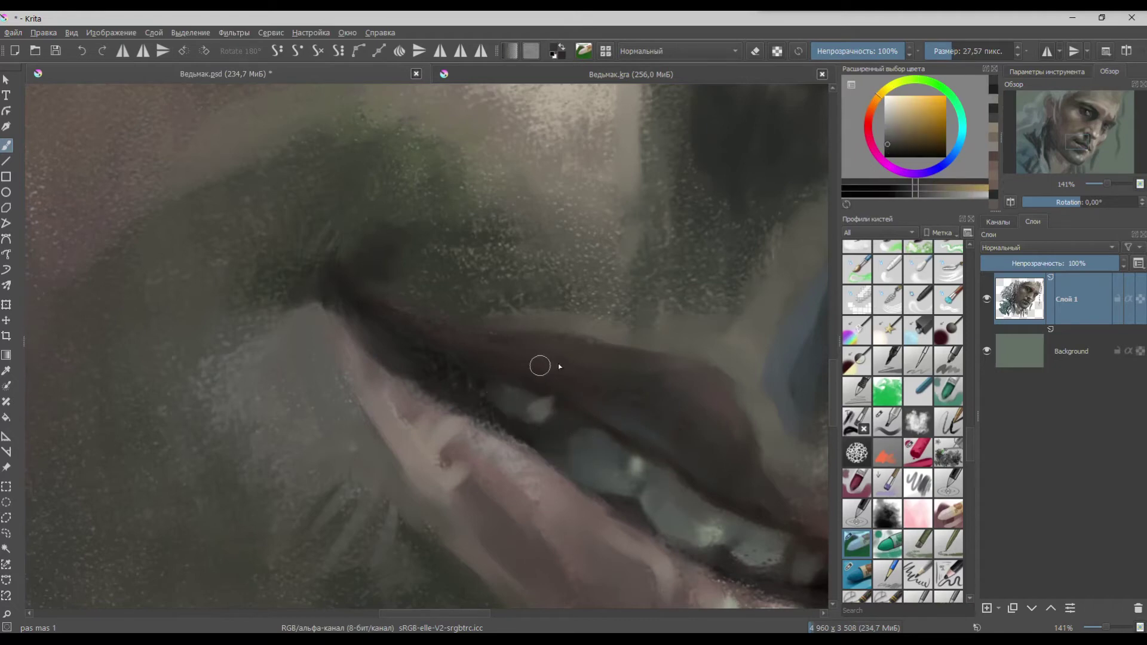
# - Shade the upper lip's inner edge and darken the gap beside the first tooth near the mouth corner with sampled tones
pyautogui.keyDown('ctrl'); pyautogui.click(507, 377); pyautogui.keyUp('ctrl')
pyautogui.moveTo(603, 398); pyautogui.dragTo(629, 385)
pyautogui.keyDown('ctrl'); pyautogui.click(525, 453); pyautogui.keyUp('ctrl')
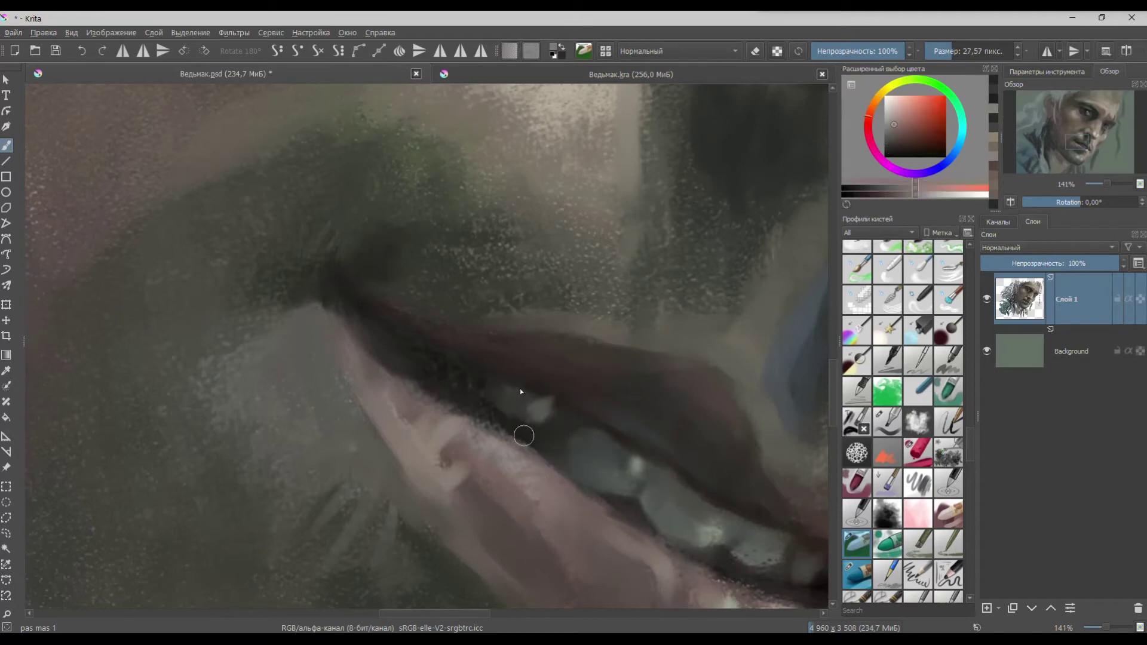
pyautogui.keyDown('ctrl'); pyautogui.click(473, 363); pyautogui.keyUp('ctrl')
pyautogui.moveTo(474, 362)
pyautogui.mouseDown()
pyautogui.moveTo(456, 348)
pyautogui.moveTo(479, 395)
pyautogui.mouseUp()
pyautogui.scroll(-4, 516, 358)
pyautogui.scroll(3, 522, 384)
# - Refine the lower edge of the teeth and blend the lower lip's surface with sampled dark and pinkish-brown tones
pyautogui.keyDown('ctrl'); pyautogui.click(474, 384); pyautogui.keyUp('ctrl')
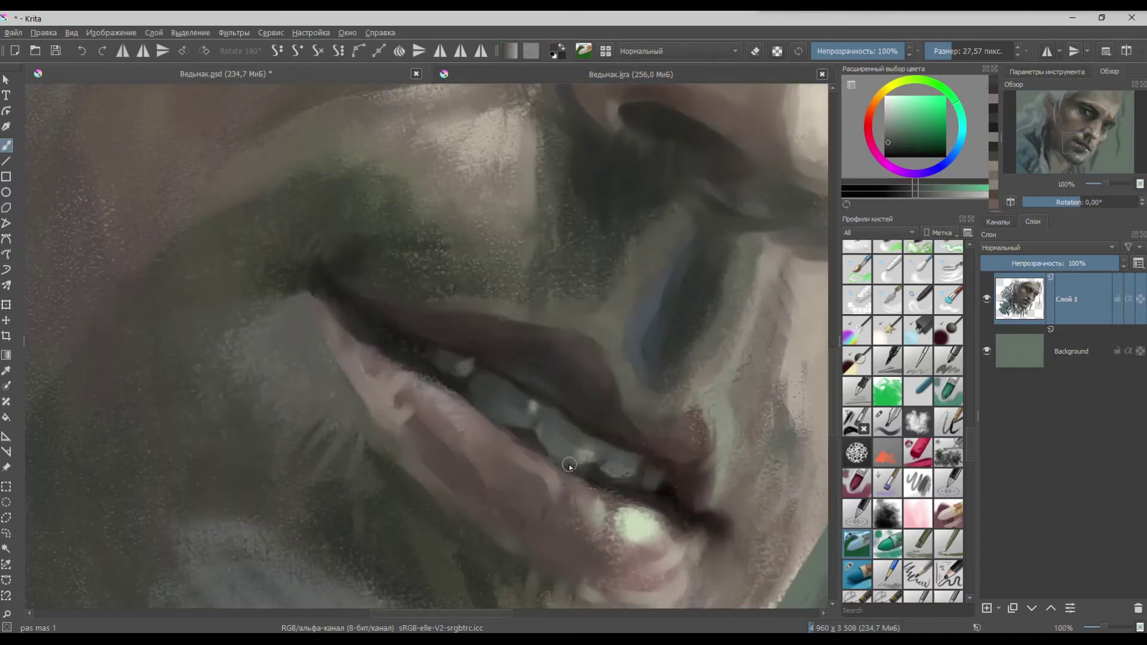
pyautogui.keyDown('ctrl'); pyautogui.click(532, 460); pyautogui.keyUp('ctrl')
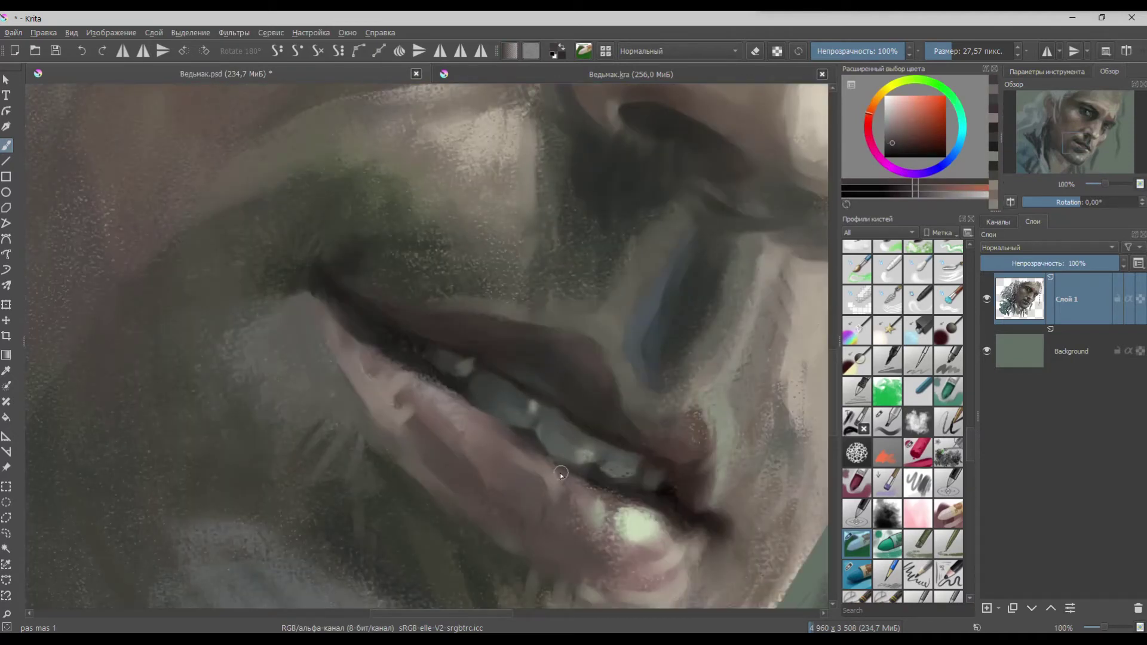
pyautogui.keyDown('ctrl'); pyautogui.click(670, 527); pyautogui.keyUp('ctrl')
pyautogui.moveTo(666, 513); pyautogui.dragTo(685, 526)
pyautogui.keyDown('ctrl'); pyautogui.click(505, 452); pyautogui.keyUp('ctrl')
pyautogui.moveTo(493, 426); pyautogui.dragTo(509, 452)
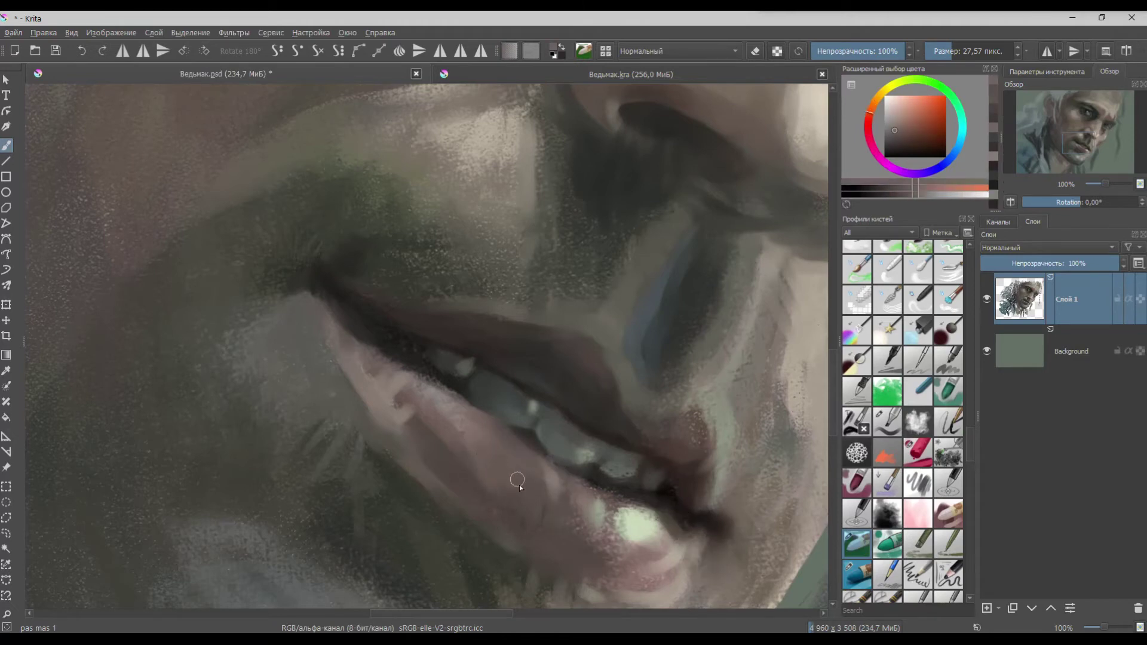
# - Paint hair strokes along the near eyebrow's inner half with sampled dark teal and a lighter olive tone
pyautogui.scroll(-5, 517, 471)
pyautogui.scroll(3, 540, 266)
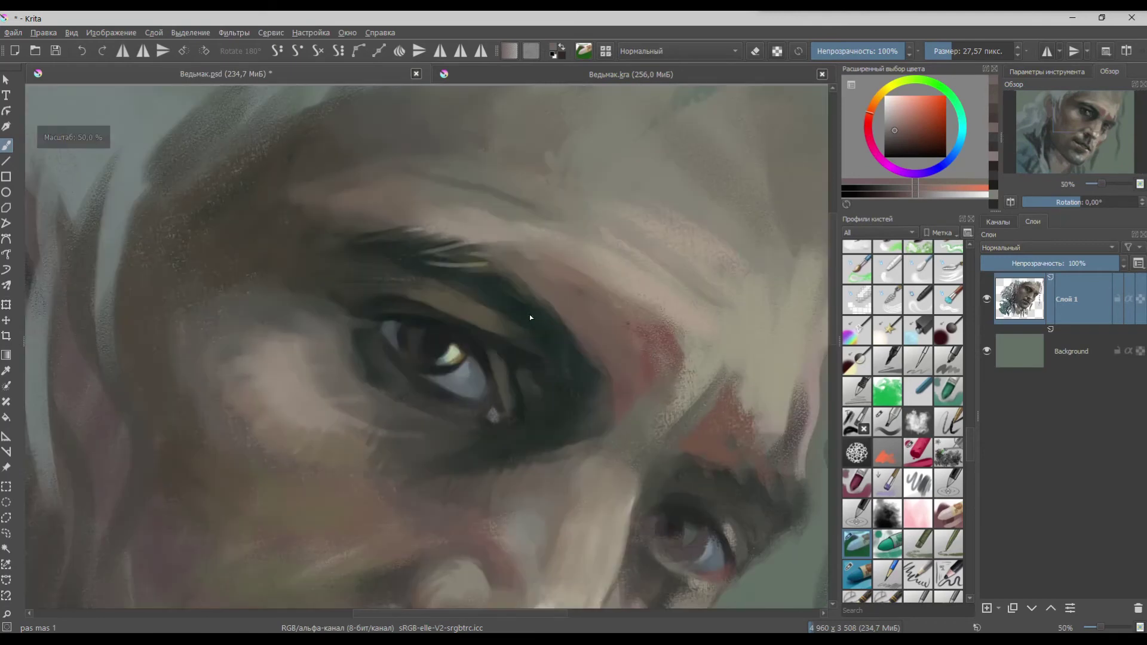
pyautogui.keyDown('ctrl'); pyautogui.click(533, 310); pyautogui.keyUp('ctrl')
pyautogui.moveTo(508, 301); pyautogui.dragTo(574, 322)
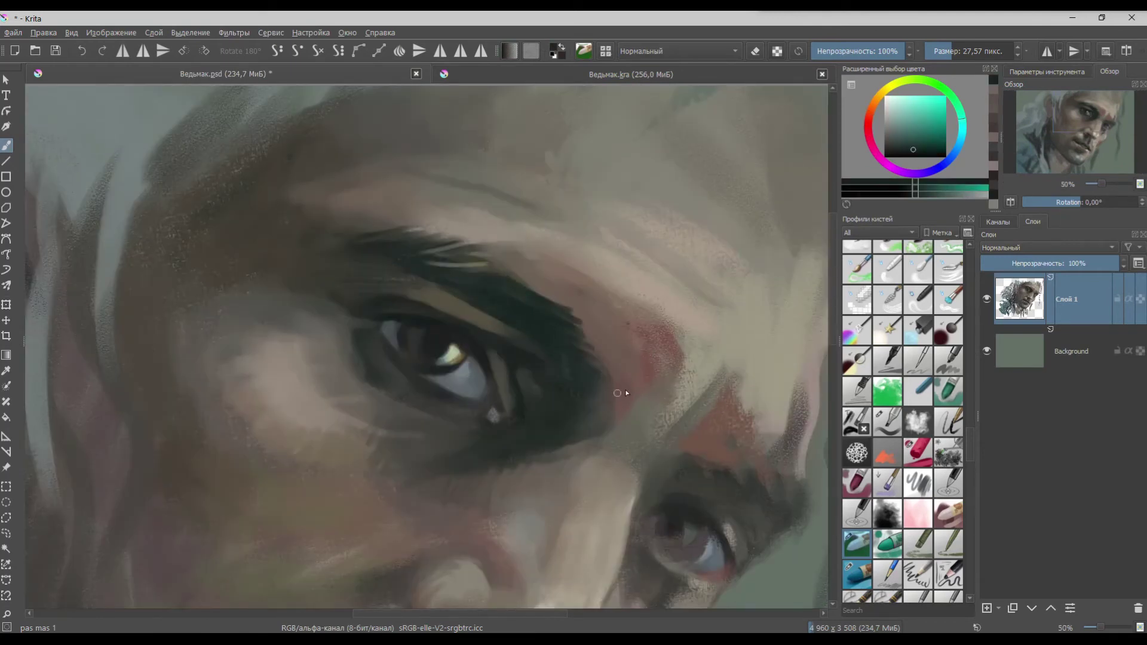
pyautogui.keyDown('ctrl'); pyautogui.click(476, 264); pyautogui.keyUp('ctrl')
pyautogui.moveTo(476, 287); pyautogui.dragTo(560, 312)
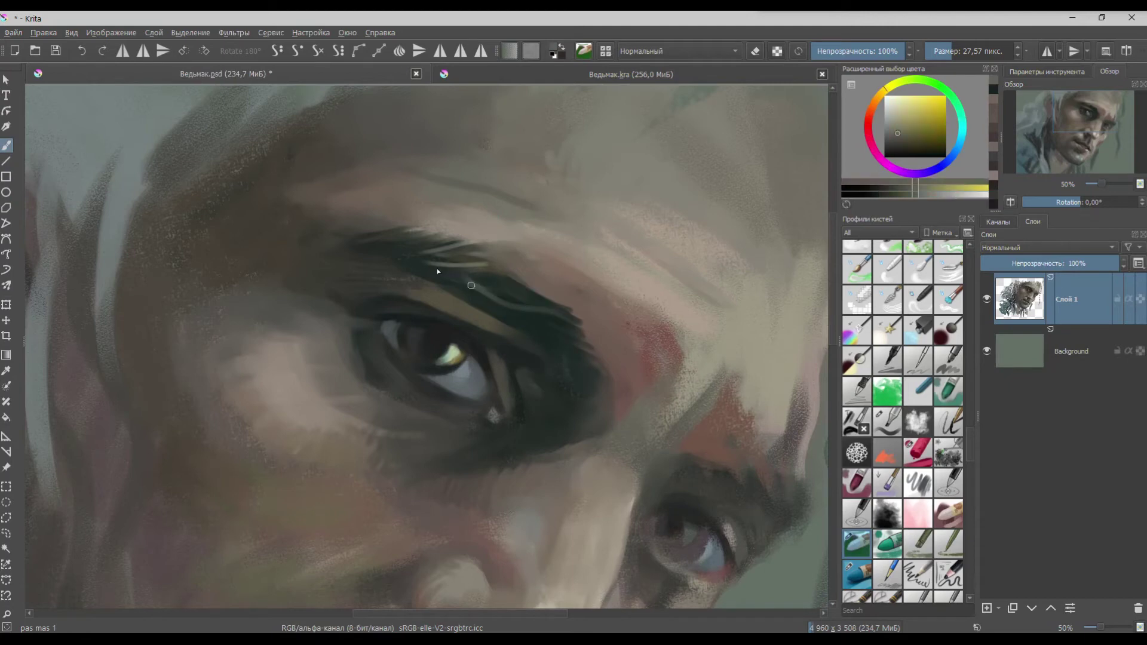
# - Darken the far eyebrow and eye socket with sampled dark tones and blend the lower lid area using a 61.75 px brush
pyautogui.moveTo(758, 501); pyautogui.dragTo(658, 345)
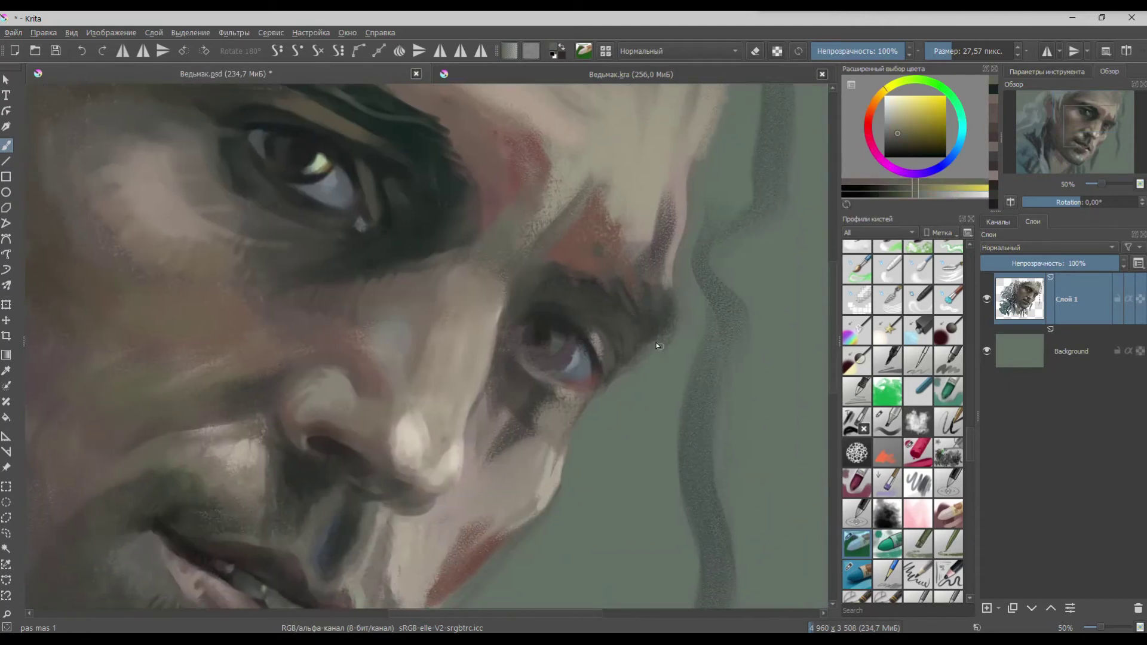
pyautogui.keyDown('ctrl'); pyautogui.click(451, 175); pyautogui.keyUp('ctrl')
pyautogui.moveTo(570, 272)
pyautogui.mouseDown()
pyautogui.moveTo(630, 300)
pyautogui.moveTo(559, 263)
pyautogui.moveTo(565, 287)
pyautogui.moveTo(659, 329)
pyautogui.moveTo(671, 312)
pyautogui.moveTo(650, 333)
pyautogui.moveTo(606, 329)
pyautogui.moveTo(622, 361)
pyautogui.moveTo(593, 401)
pyautogui.mouseUp()
pyautogui.keyDown('ctrl'); pyautogui.click(539, 377); pyautogui.keyUp('ctrl')
pyautogui.moveTo(536, 372); pyautogui.dragTo(540, 377)
pyautogui.moveTo(596, 408); pyautogui.dragTo(589, 397)
pyautogui.keyDown('ctrl'); pyautogui.click(589, 401); pyautogui.keyUp('ctrl')
pyautogui.keyDown('shift'); pyautogui.moveTo(630, 447); pyautogui.dragTo(618, 448); pyautogui.keyUp('shift')
pyautogui.keyDown('ctrl'); pyautogui.click(530, 381); pyautogui.keyUp('ctrl')
pyautogui.moveTo(530, 381); pyautogui.dragTo(566, 409)
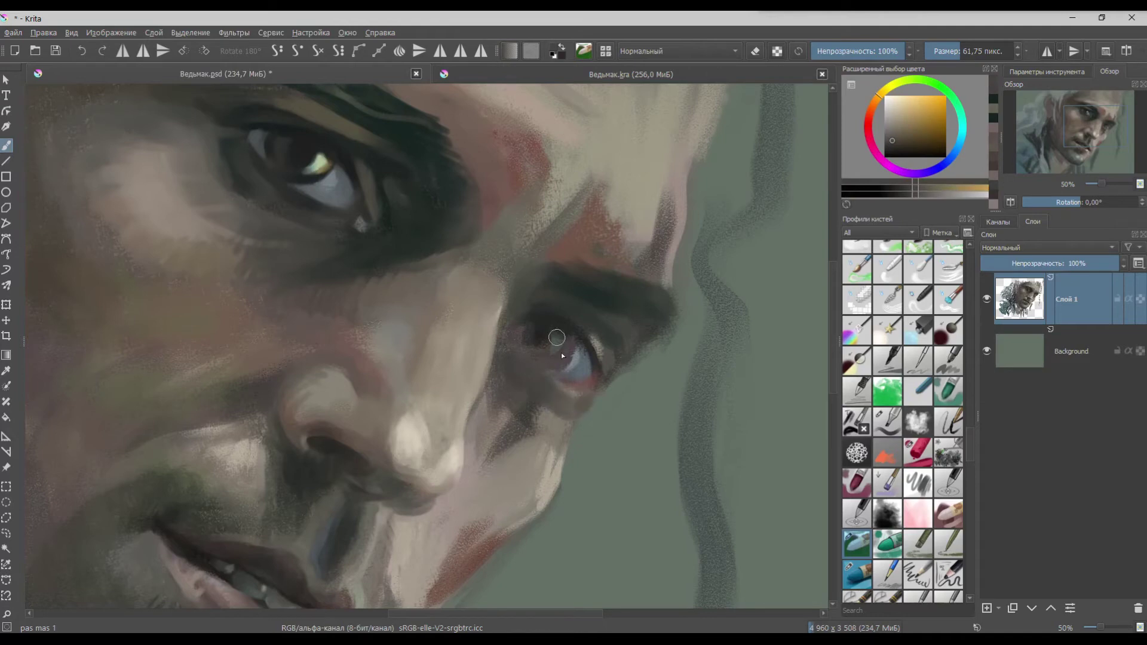
# - Refine the far eye's iris and inner corner with tones sampled from the eye
pyautogui.keyDown('ctrl'); pyautogui.click(572, 353); pyautogui.keyUp('ctrl')
pyautogui.keyDown('ctrl'); pyautogui.click(553, 332); pyautogui.keyUp('ctrl')
pyautogui.keyDown('ctrl'); pyautogui.click(541, 329); pyautogui.keyUp('ctrl')
pyautogui.moveTo(541, 330)
pyautogui.mouseDown()
pyautogui.moveTo(543, 363)
pyautogui.moveTo(527, 331)
pyautogui.mouseUp()
# - Paint the far eye's iris yellow and adjust the surrounding eyelid edge with a 52.20 px brush
pyautogui.click(882, 91)
pyautogui.click(938, 117)
pyautogui.keyDown('ctrl'); pyautogui.click(606, 362); pyautogui.keyUp('ctrl')
pyautogui.keyDown('shift'); pyautogui.moveTo(605, 362); pyautogui.dragTo(600, 362); pyautogui.keyUp('shift')
pyautogui.moveTo(569, 332); pyautogui.dragTo(595, 383)
# - Define the far eyelid and eyebrow with sampled dark green and teal, and soften the temple crease with lighter brown
pyautogui.keyDown('ctrl'); pyautogui.click(596, 361); pyautogui.keyUp('ctrl')
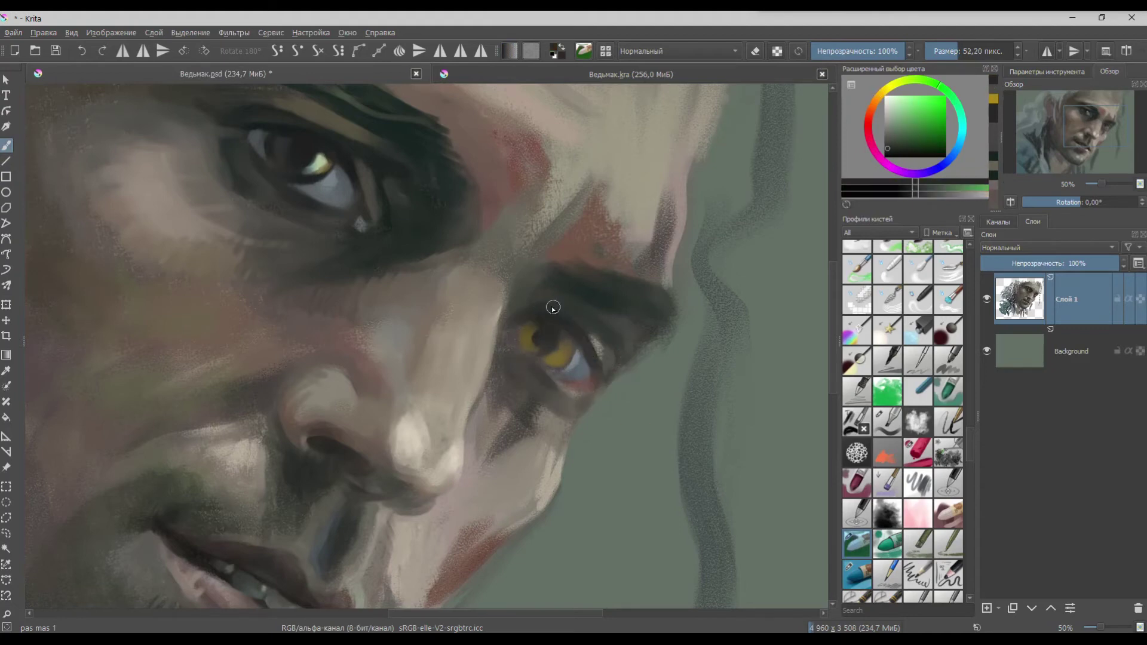
pyautogui.keyDown('ctrl'); pyautogui.click(570, 290); pyautogui.keyUp('ctrl')
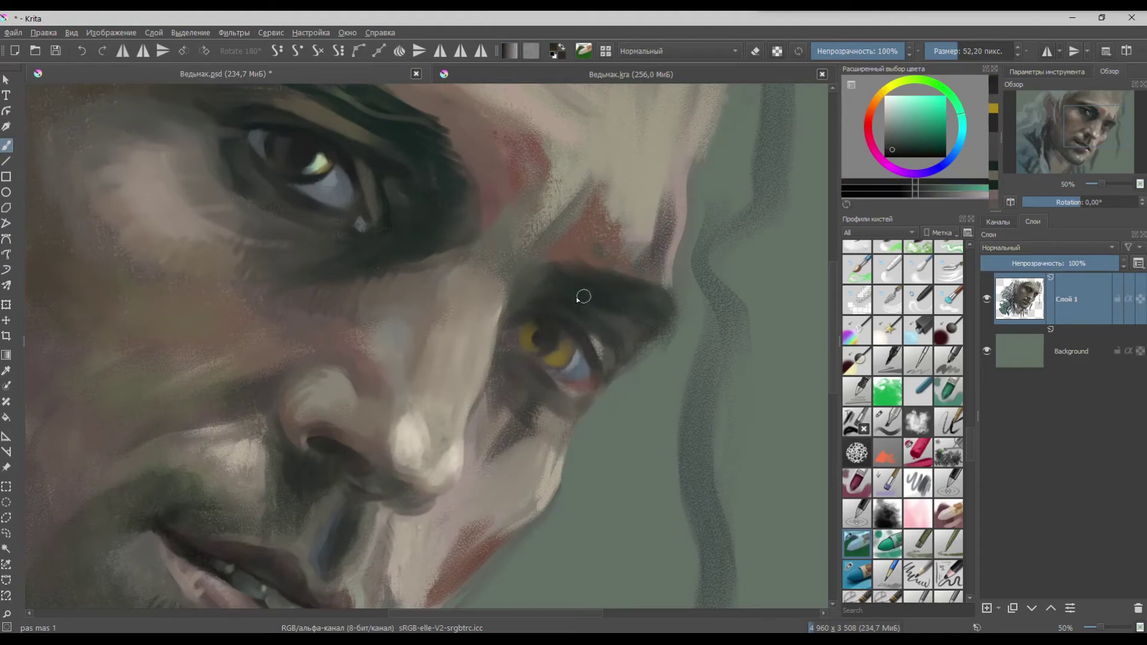
pyautogui.keyDown('ctrl'); pyautogui.click(669, 295); pyautogui.keyUp('ctrl')
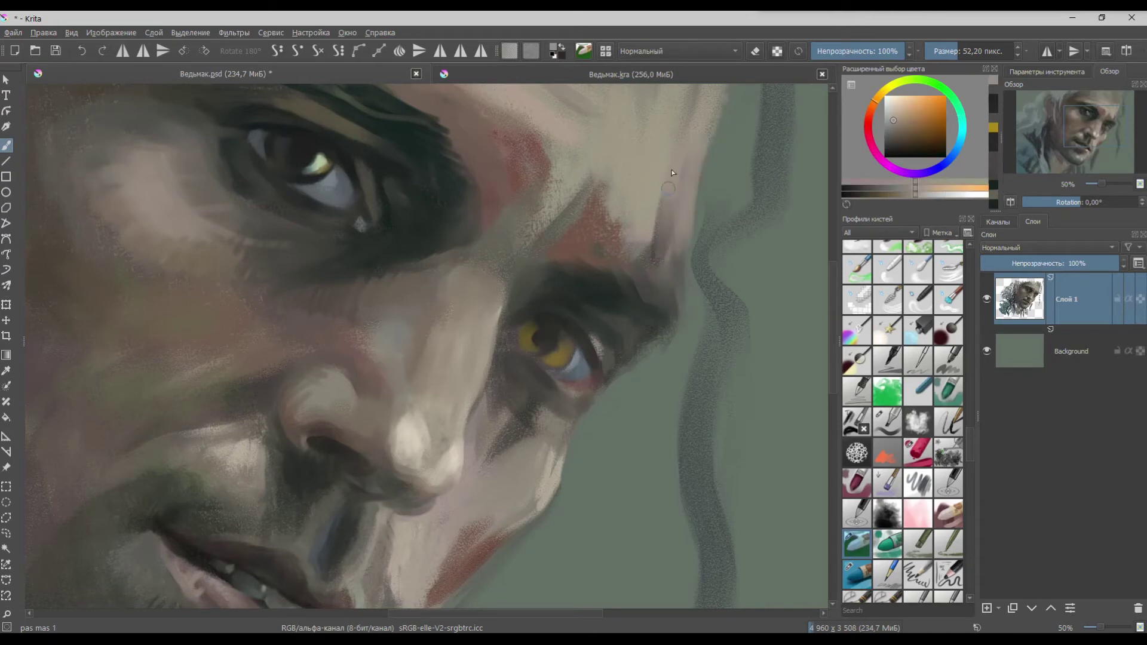
# - Deepen the red patch above the far eyebrow with a sampled reddish brown and pick a more saturated dark tone
pyautogui.keyDown('ctrl'); pyautogui.click(578, 245); pyautogui.keyUp('ctrl')
pyautogui.moveTo(581, 230)
pyautogui.mouseDown()
pyautogui.moveTo(631, 247)
pyautogui.moveTo(614, 261)
pyautogui.moveTo(611, 229)
pyautogui.moveTo(585, 241)
pyautogui.moveTo(620, 251)
pyautogui.mouseUp()
pyautogui.click(912, 140)
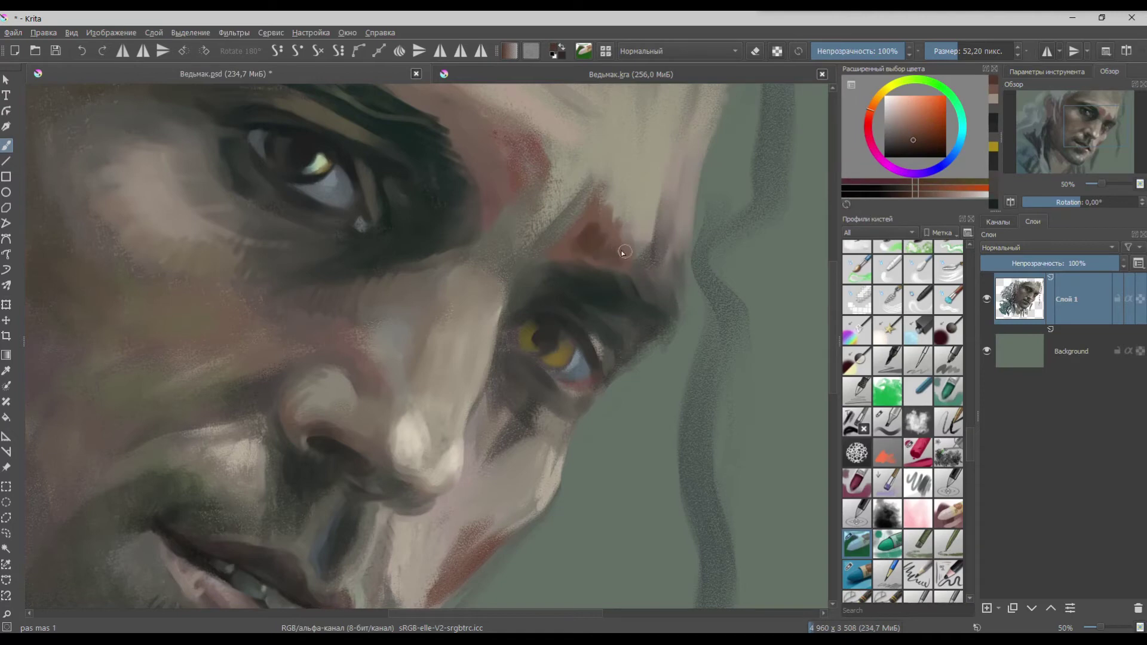
# - Paint saturated dark red blotches between the brows and above the far eyebrow
pyautogui.click(868, 119)
pyautogui.click(939, 130)
pyautogui.moveTo(527, 167)
pyautogui.mouseDown()
pyautogui.moveTo(530, 193)
pyautogui.moveTo(552, 172)
pyautogui.moveTo(514, 173)
pyautogui.mouseUp()
pyautogui.click(544, 124)
pyautogui.click(564, 133)
pyautogui.click(501, 118)
pyautogui.click(946, 138)
pyautogui.moveTo(482, 139); pyautogui.dragTo(501, 146)
pyautogui.moveTo(501, 146)
pyautogui.mouseDown()
pyautogui.moveTo(485, 131)
pyautogui.moveTo(493, 103)
pyautogui.mouseUp()
pyautogui.moveTo(493, 103)
pyautogui.mouseDown()
pyautogui.moveTo(536, 204)
pyautogui.moveTo(485, 183)
pyautogui.moveTo(520, 185)
pyautogui.mouseUp()
pyautogui.moveTo(598, 209); pyautogui.dragTo(619, 253)
# - Add a dark red spot to the far cheek and clean up the cheek's outer contour with the previous eraser preset
pyautogui.click(511, 503)
pyautogui.moveTo(485, 537)
pyautogui.mouseDown()
pyautogui.moveTo(491, 505)
pyautogui.moveTo(559, 407)
pyautogui.moveTo(519, 493)
pyautogui.moveTo(558, 446)
pyautogui.mouseUp()
pyautogui.click(515, 487)
pyautogui.keyDown('ctrl'); pyautogui.click(581, 398); pyautogui.keyUp('ctrl')
pyautogui.press('/')
pyautogui.moveTo(523, 491); pyautogui.dragTo(633, 382)
pyautogui.press('/')
# - Blend the far cheek's red patch into the skin and contour with sampled beige and reddish tones
pyautogui.keyDown('ctrl'); pyautogui.click(555, 419); pyautogui.keyUp('ctrl')
pyautogui.moveTo(531, 460); pyautogui.dragTo(589, 406)
pyautogui.keyDown('ctrl'); pyautogui.click(527, 421); pyautogui.keyUp('ctrl')
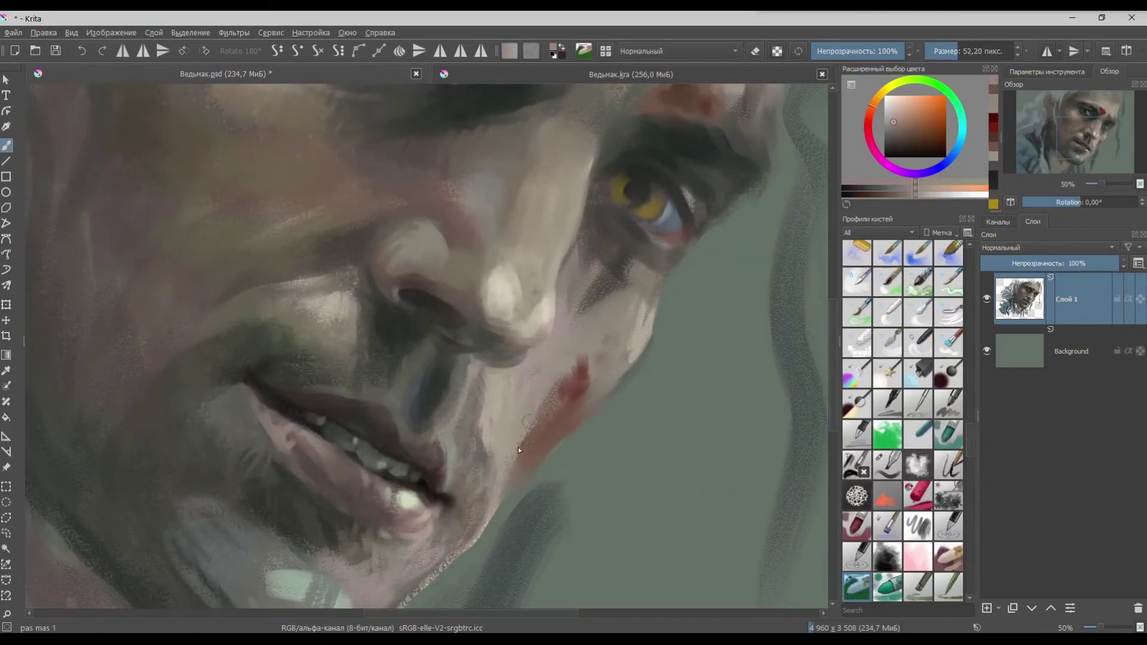
pyautogui.keyDown('ctrl'); pyautogui.click(573, 421); pyautogui.keyUp('ctrl')
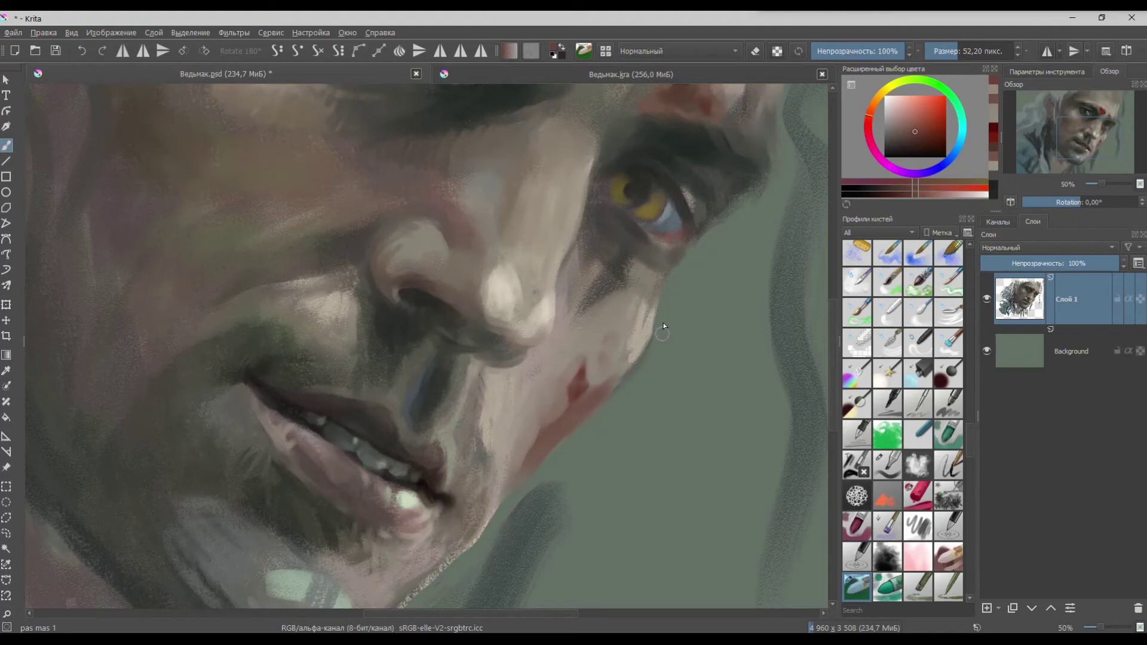
pyautogui.keyDown('ctrl'); pyautogui.click(663, 292); pyautogui.keyUp('ctrl')
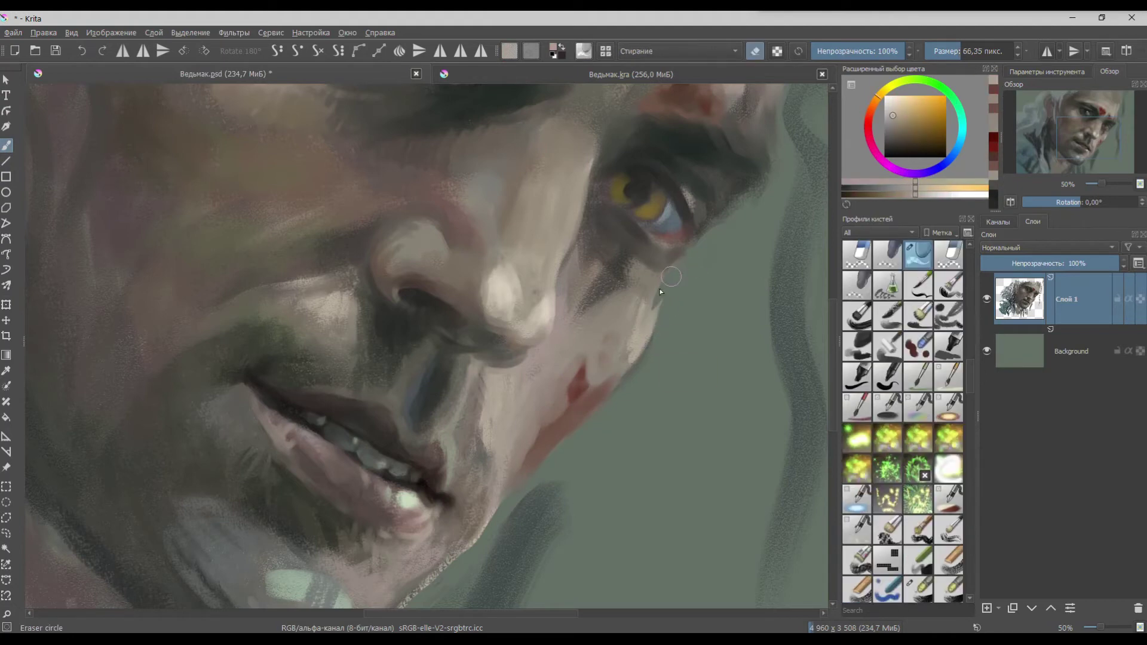
# - Save the painting and add a new paint layer above the portrait layer
pyautogui.scroll(-1, 659, 288)
pyautogui.scroll(-1, 618, 392)
pyautogui.hotkey('ctrl', 's')
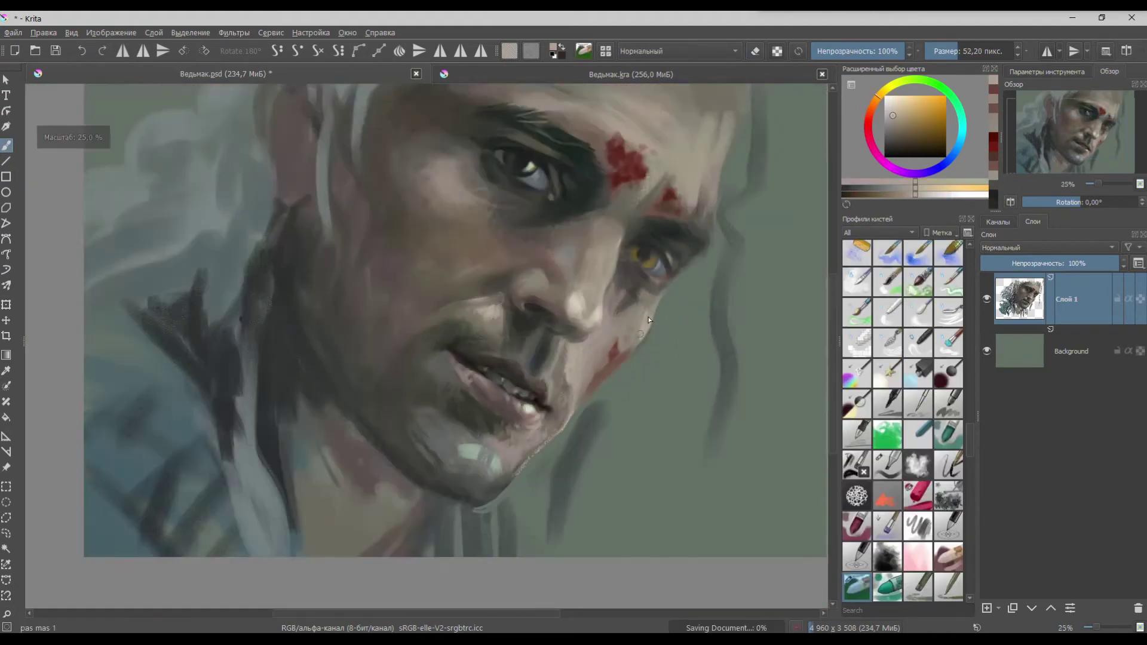
pyautogui.press('Insert')
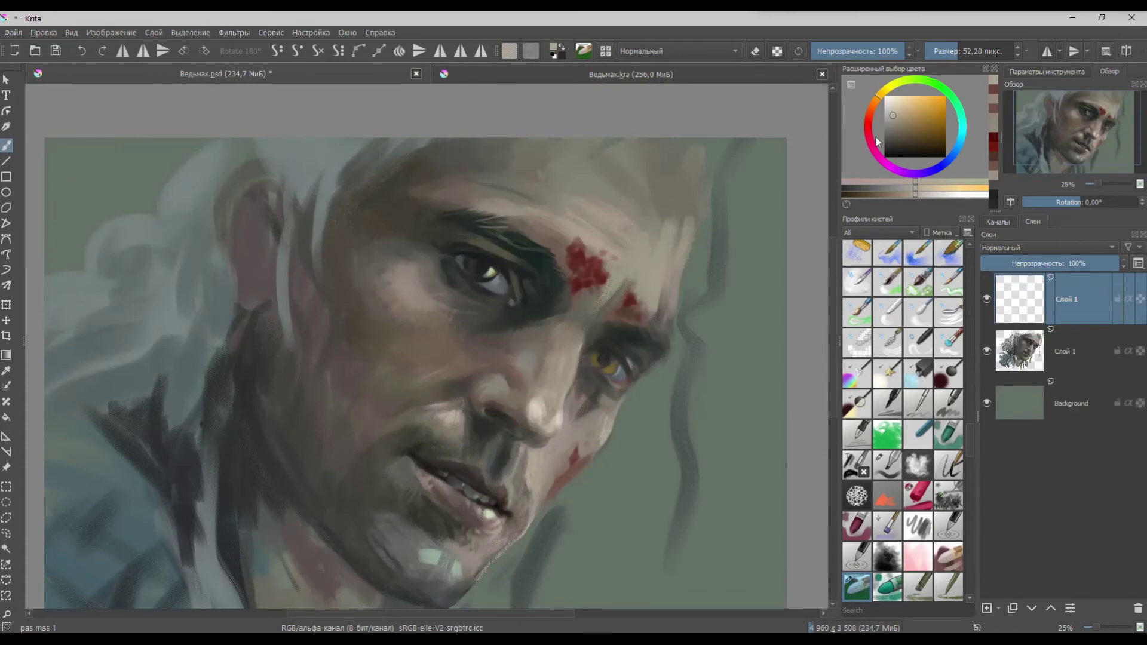
# - Paint the dark grey-brown base of a loose hair strand beside the inner end of the near eyebrow, testing the pastel78 and pas mas brushes
pyautogui.click(892, 131)
pyautogui.press(']')
pyautogui.moveTo(572, 237)
pyautogui.mouseDown()
pyautogui.moveTo(554, 317)
pyautogui.moveTo(568, 310)
pyautogui.mouseUp()
pyautogui.click(893, 587)
pyautogui.moveTo(575, 263); pyautogui.dragTo(567, 310)
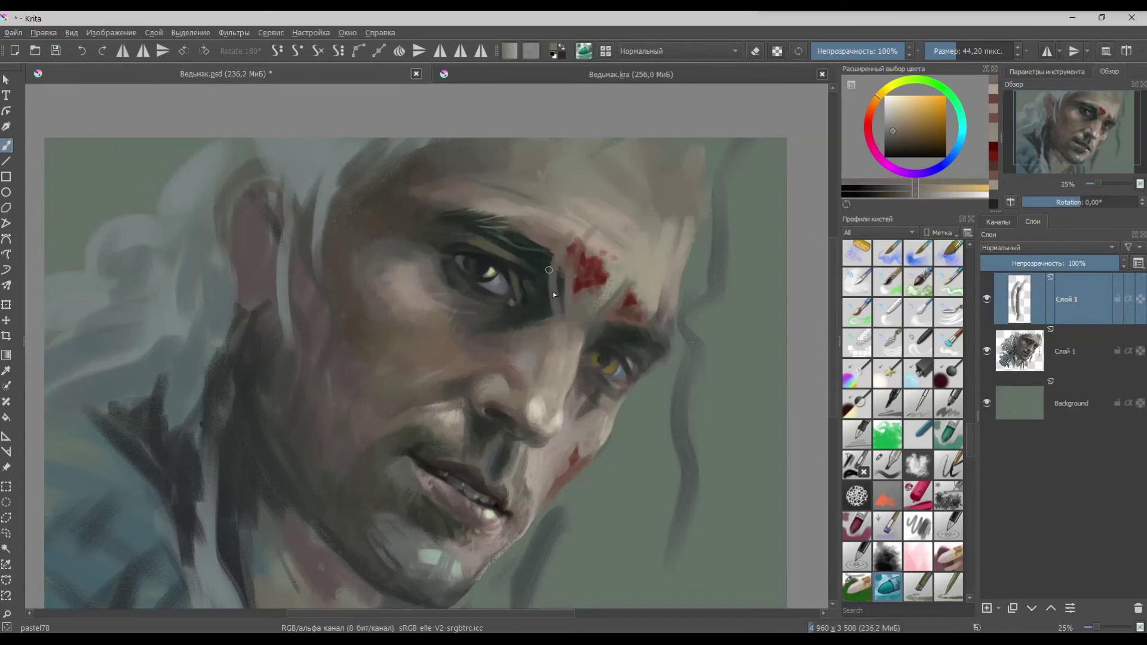
pyautogui.click(950, 556)
pyautogui.moveTo(753, 401); pyautogui.dragTo(760, 478)
pyautogui.hotkey('ctrl', 'z')
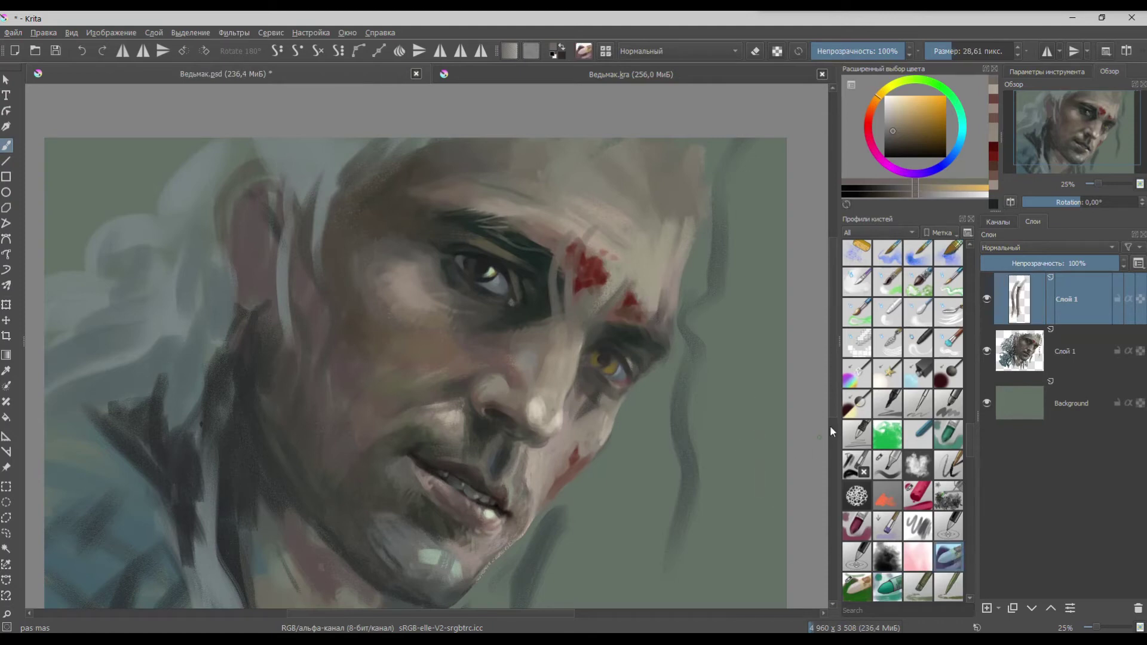
# - Add light beige and sampled grey strokes to the hair strand, extending it from the inner brow up across the forehead
pyautogui.click(898, 104)
pyautogui.moveTo(556, 255); pyautogui.dragTo(557, 318)
pyautogui.moveTo(569, 273); pyautogui.dragTo(589, 181)
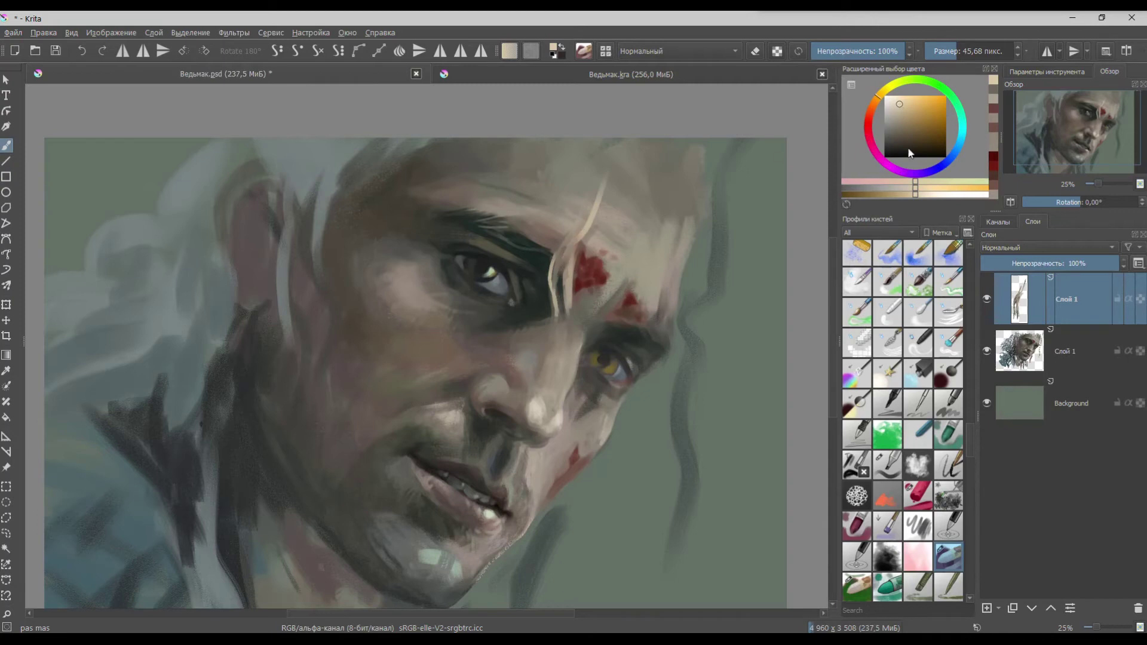
pyautogui.click(902, 116)
pyautogui.moveTo(566, 269); pyautogui.dragTo(599, 203)
pyautogui.keyDown('ctrl'); pyautogui.click(326, 160); pyautogui.keyUp('ctrl')
pyautogui.moveTo(571, 289); pyautogui.dragTo(620, 145)
pyautogui.moveTo(568, 257); pyautogui.dragTo(591, 149)
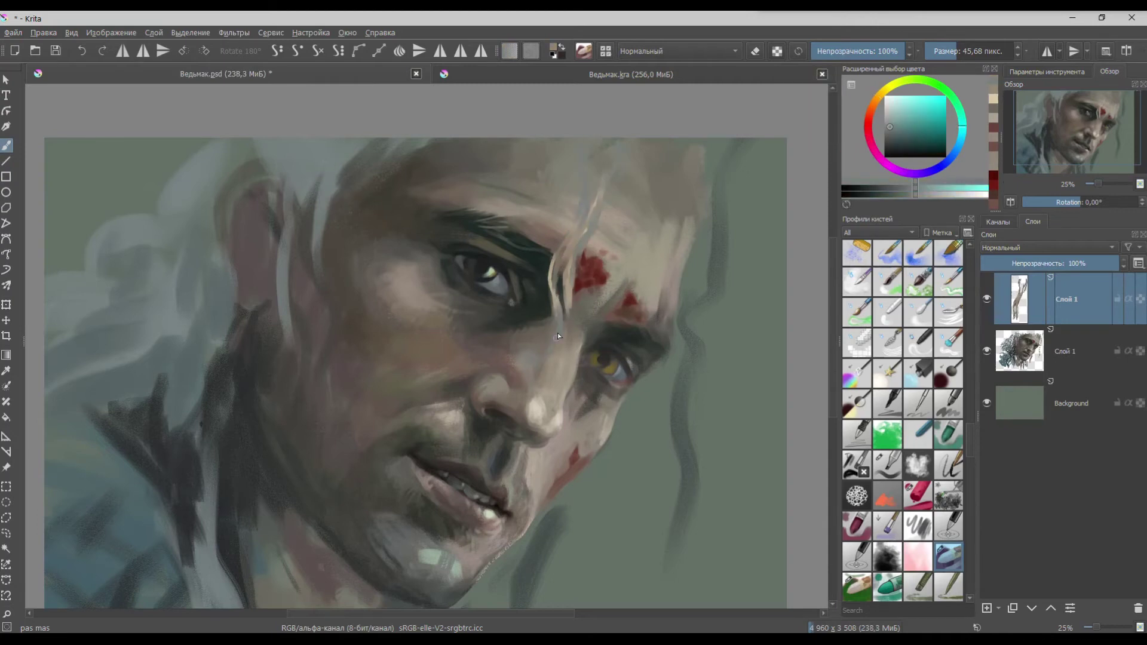
# - Extend the hair in a darker blue-grey as wavy strands running down over the nose, mouth area and far cheek
pyautogui.click(890, 132)
pyautogui.moveTo(560, 317)
pyautogui.mouseDown()
pyautogui.moveTo(519, 388)
pyautogui.moveTo(514, 484)
pyautogui.mouseUp()
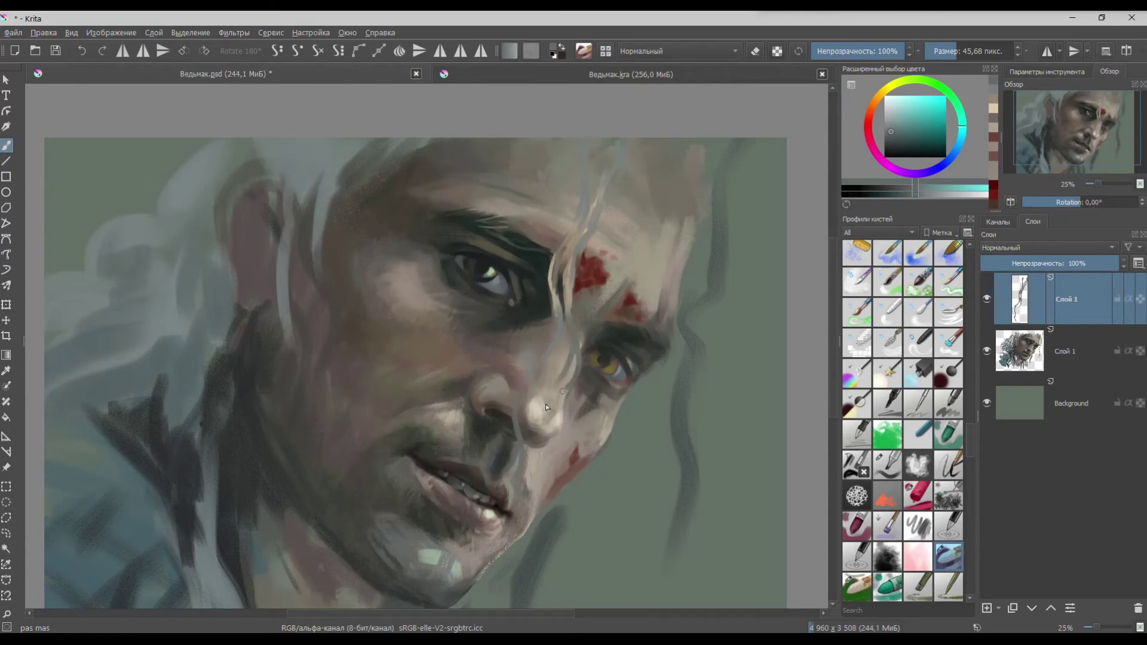
pyautogui.moveTo(544, 446)
pyautogui.mouseDown()
pyautogui.moveTo(560, 500)
pyautogui.moveTo(550, 553)
pyautogui.mouseUp()
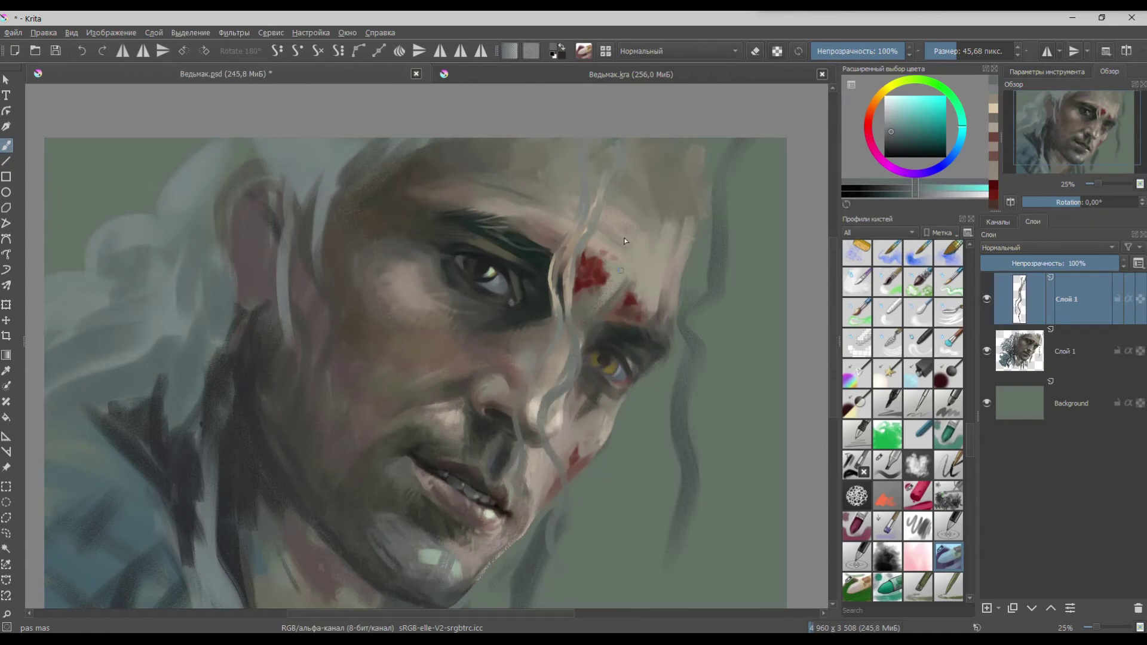
pyautogui.press('/')
pyautogui.press('/')
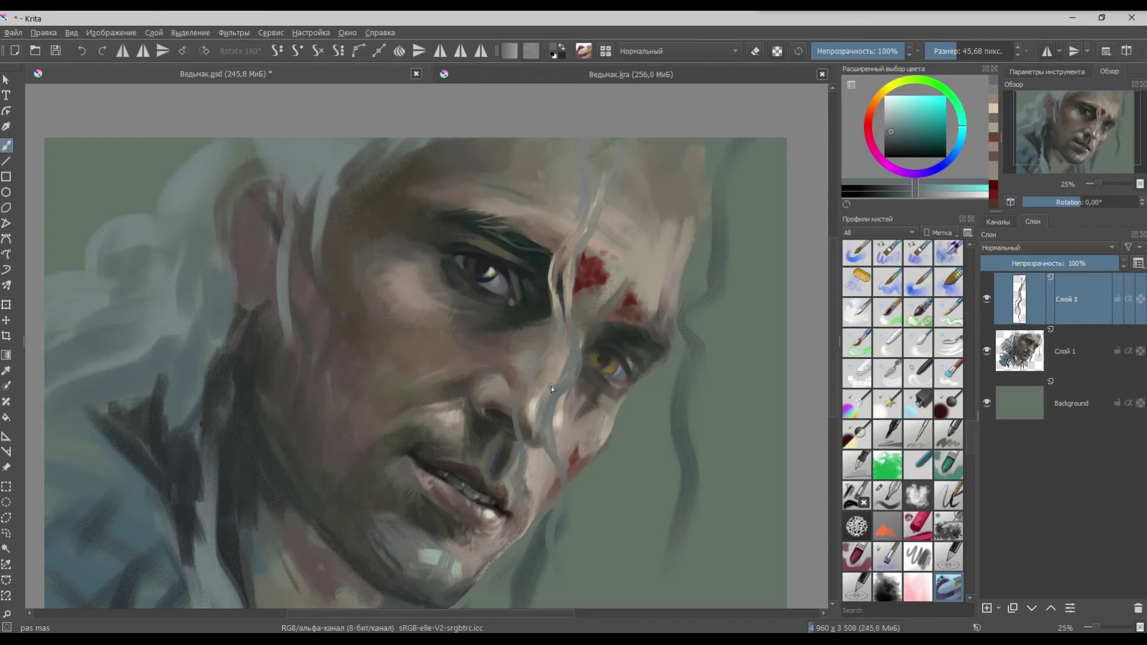
# - Trim the strand edges over the nose and cheek using eraser presets, and switch to the Sponge texture brush
pyautogui.moveTo(971, 446)
pyautogui.mouseDown()
pyautogui.moveTo(980, 259)
pyautogui.moveTo(979, 286)
pyautogui.mouseUp()
pyautogui.click(857, 441)
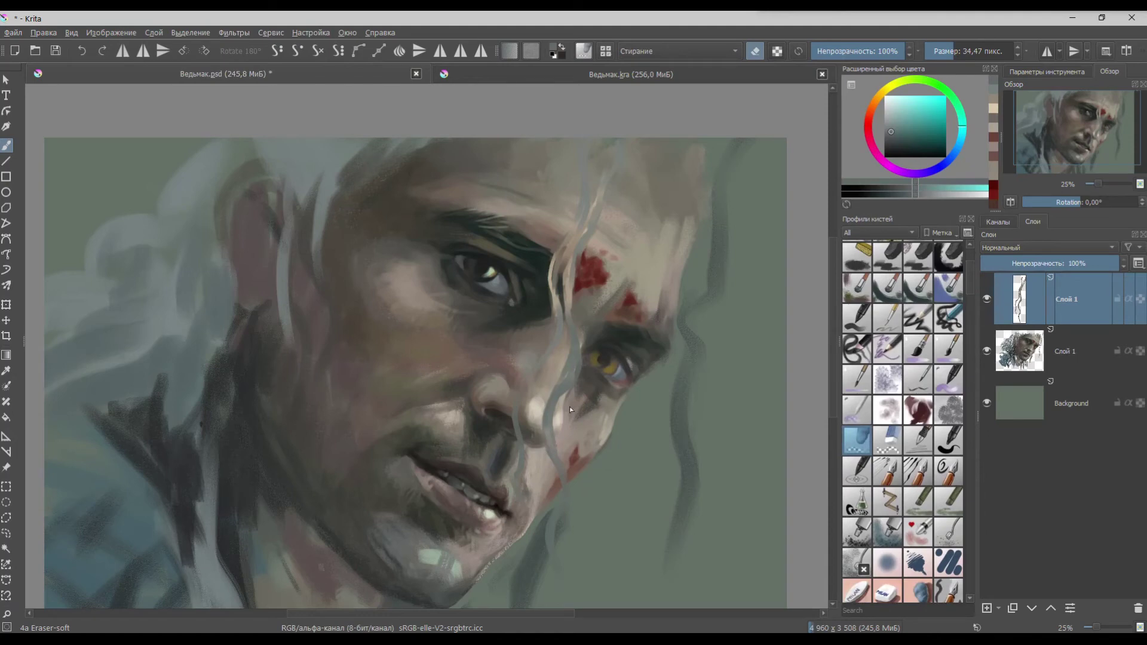
pyautogui.press('/')
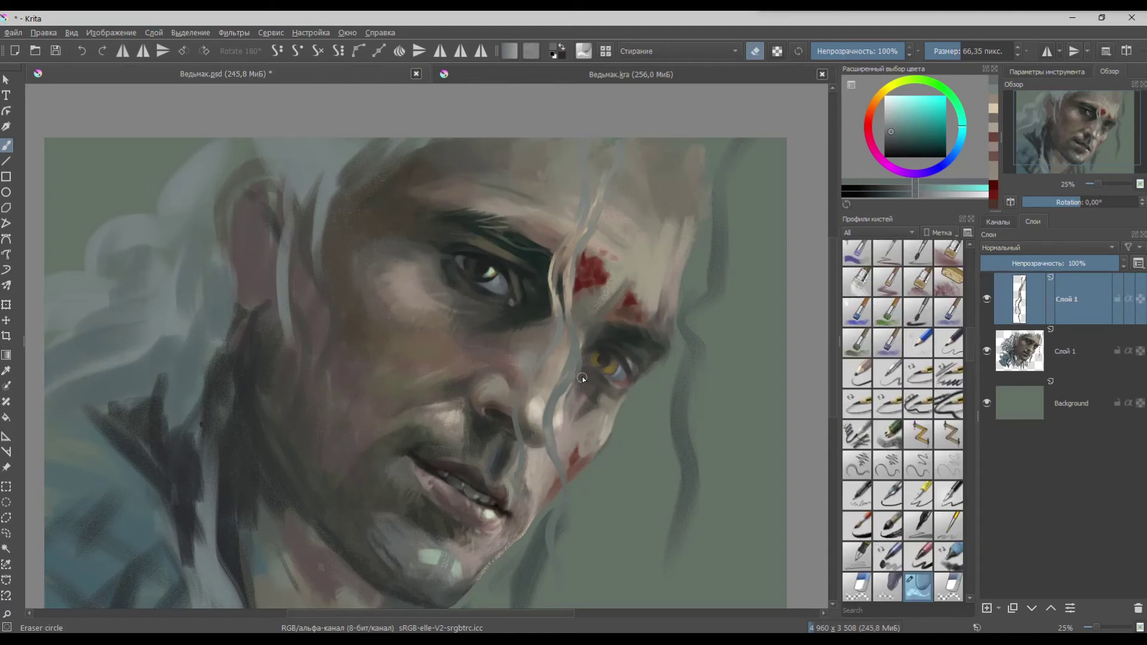
pyautogui.press('/')
pyautogui.press('/')
pyautogui.press('/')
pyautogui.press('/')
pyautogui.scroll(2, 576, 522)
pyautogui.press('/')
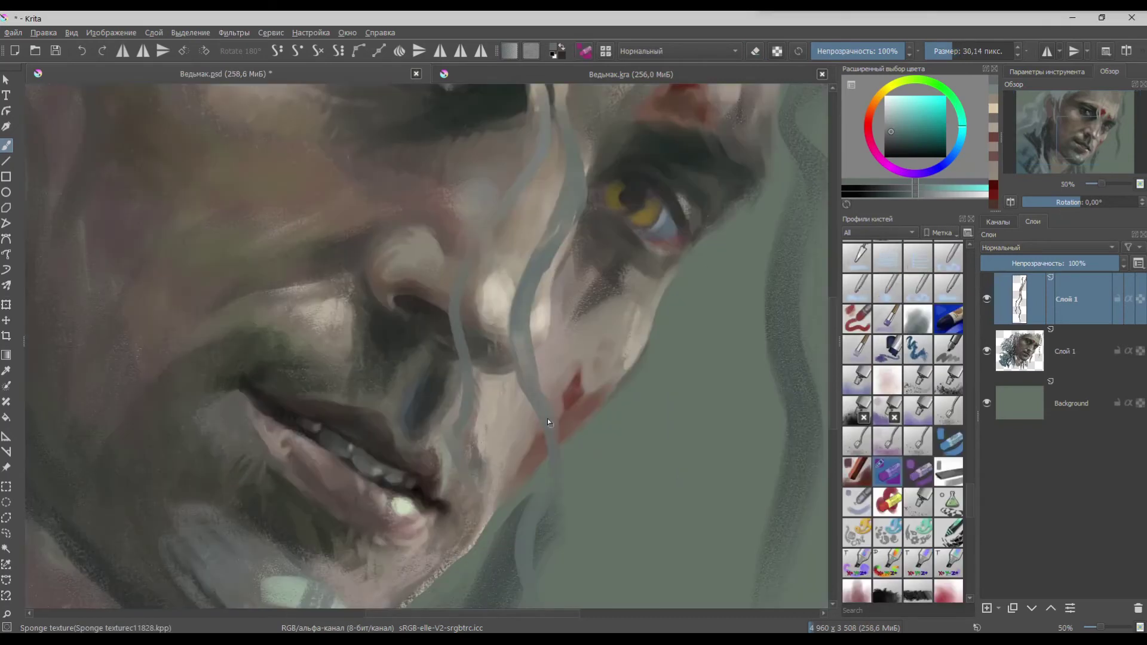
pyautogui.press('/')
pyautogui.press('/')
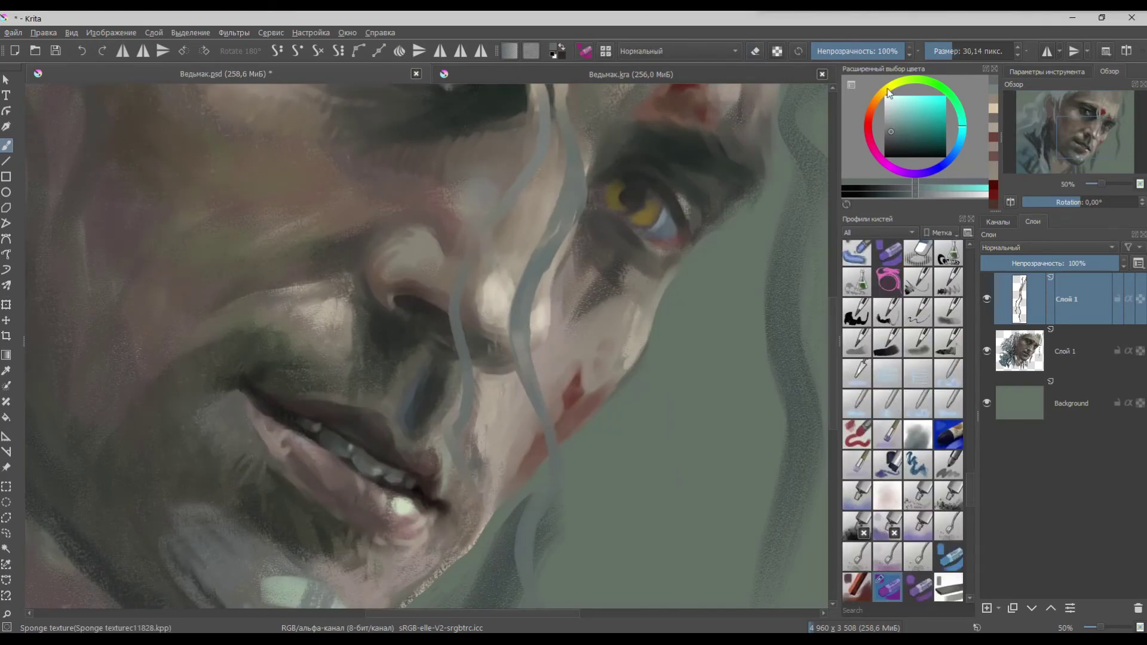
# - Paint pale yellow and off-white highlights along the wavy strands beside the nose tip, nostril and nose bridge
pyautogui.click(884, 90)
pyautogui.click(899, 110)
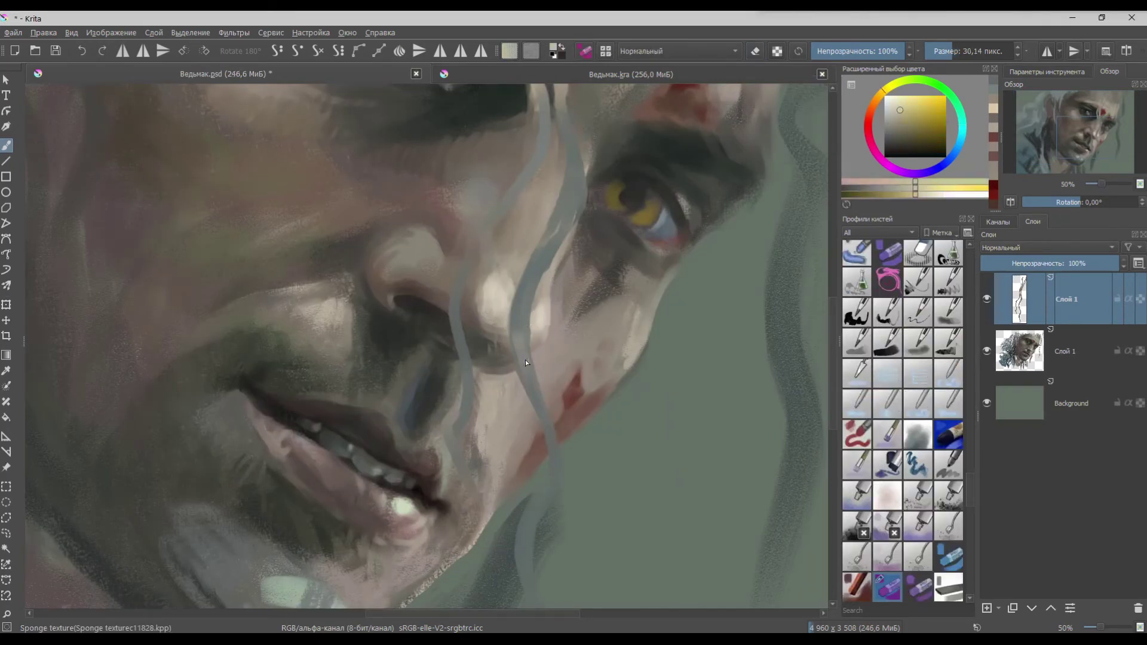
pyautogui.moveTo(534, 391); pyautogui.dragTo(523, 327)
pyautogui.click(898, 106)
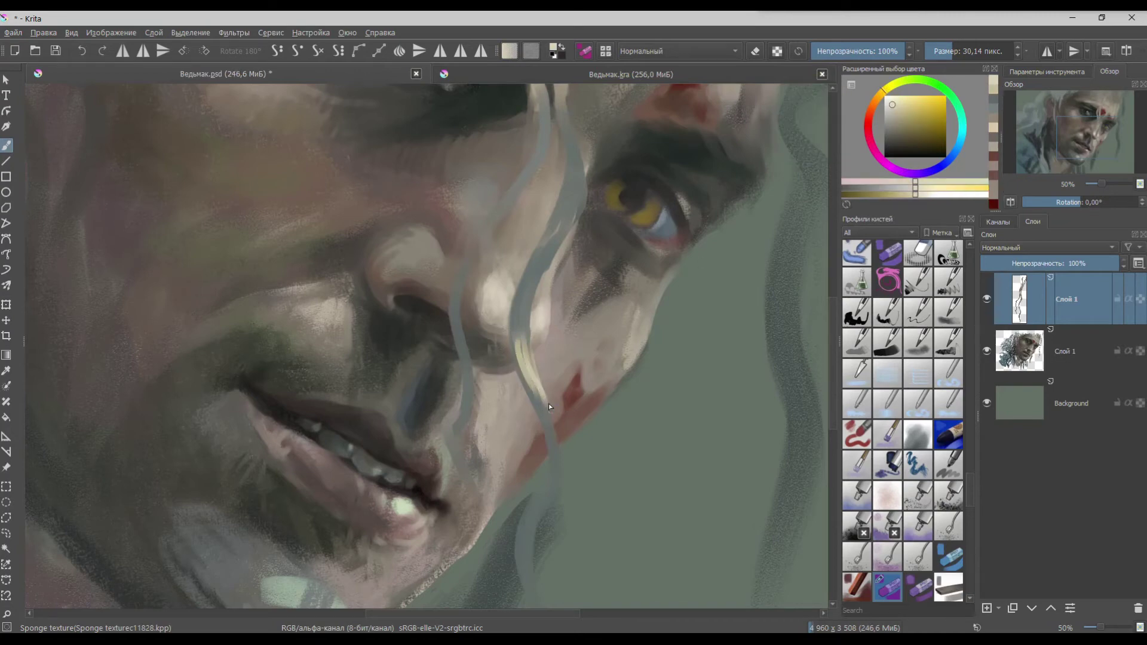
pyautogui.moveTo(461, 338); pyautogui.dragTo(473, 394)
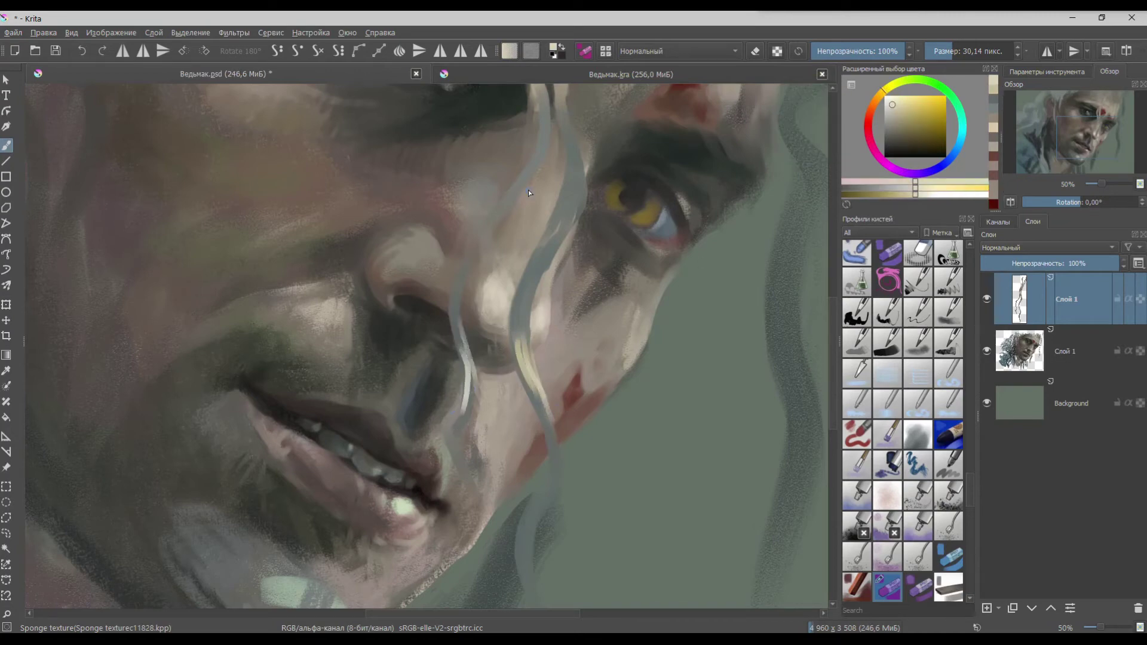
pyautogui.moveTo(541, 102)
pyautogui.mouseDown()
pyautogui.moveTo(558, 226)
pyautogui.moveTo(533, 255)
pyautogui.mouseUp()
pyautogui.scroll(-2, 504, 400)
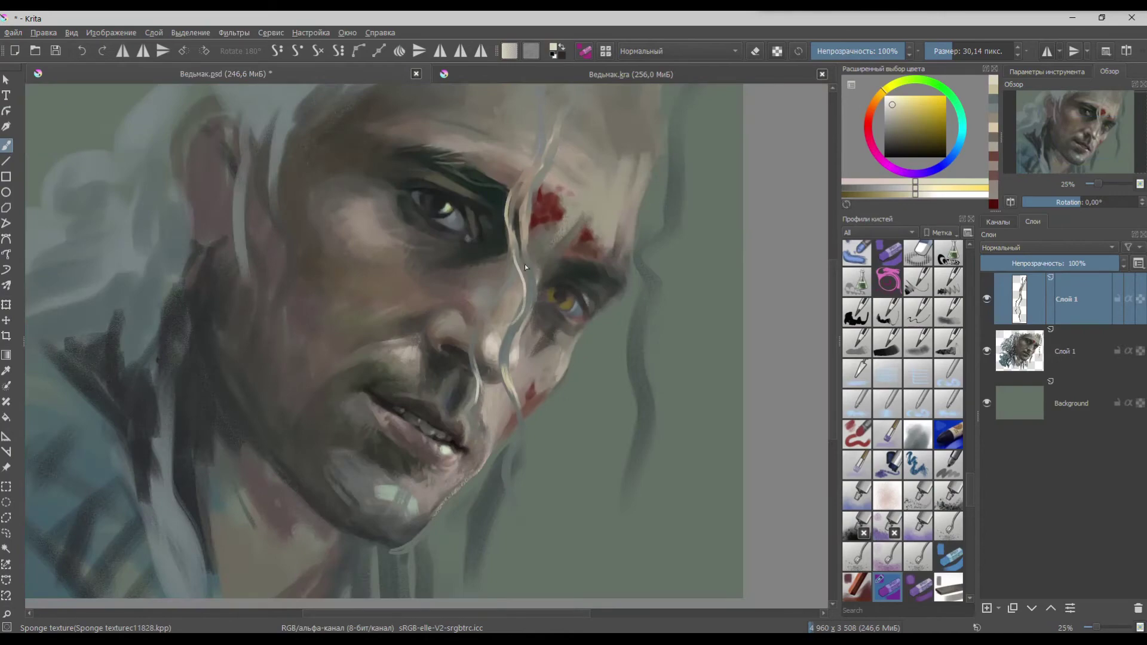
# - Add fine off-white hairs to the strand where it crosses the forehead above the inner brow
pyautogui.scroll(2, 567, 128)
pyautogui.moveTo(542, 179); pyautogui.dragTo(492, 246)
pyautogui.moveTo(529, 142)
pyautogui.mouseDown()
pyautogui.moveTo(494, 239)
pyautogui.moveTo(518, 206)
pyautogui.mouseUp()
pyautogui.moveTo(582, 121); pyautogui.dragTo(525, 219)
pyautogui.scroll(-2, 517, 286)
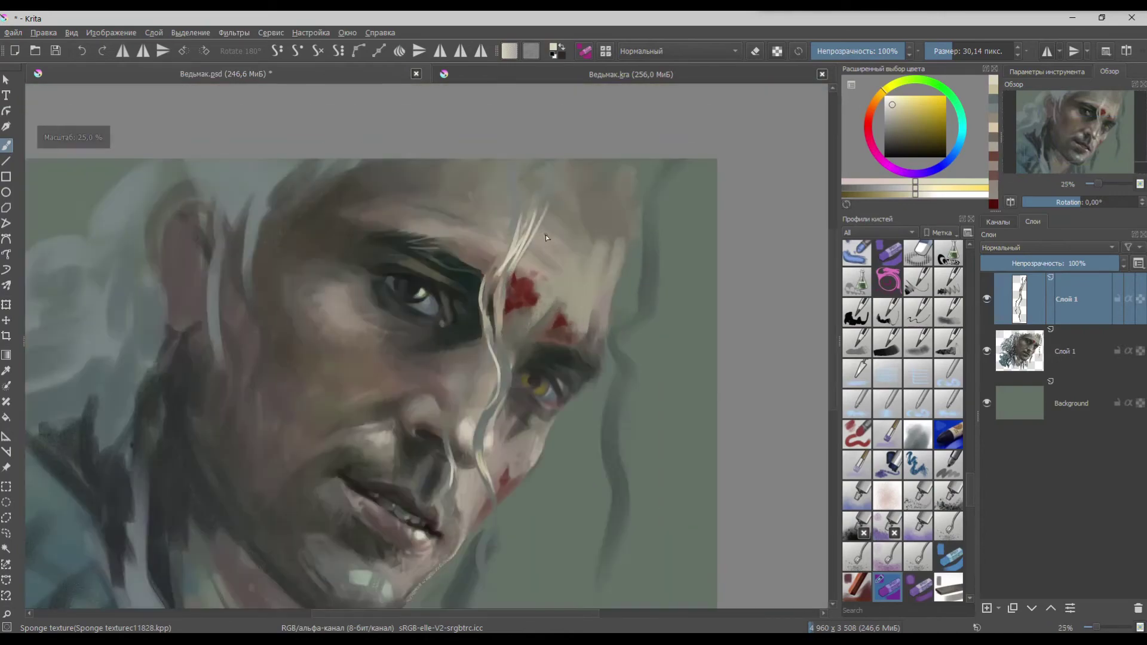
# - Build up the side strand curving from the nose bridge down the nose with tones sampled from the hair and skin
pyautogui.scroll(9, 476, 359)
pyautogui.scroll(-6, 485, 335)
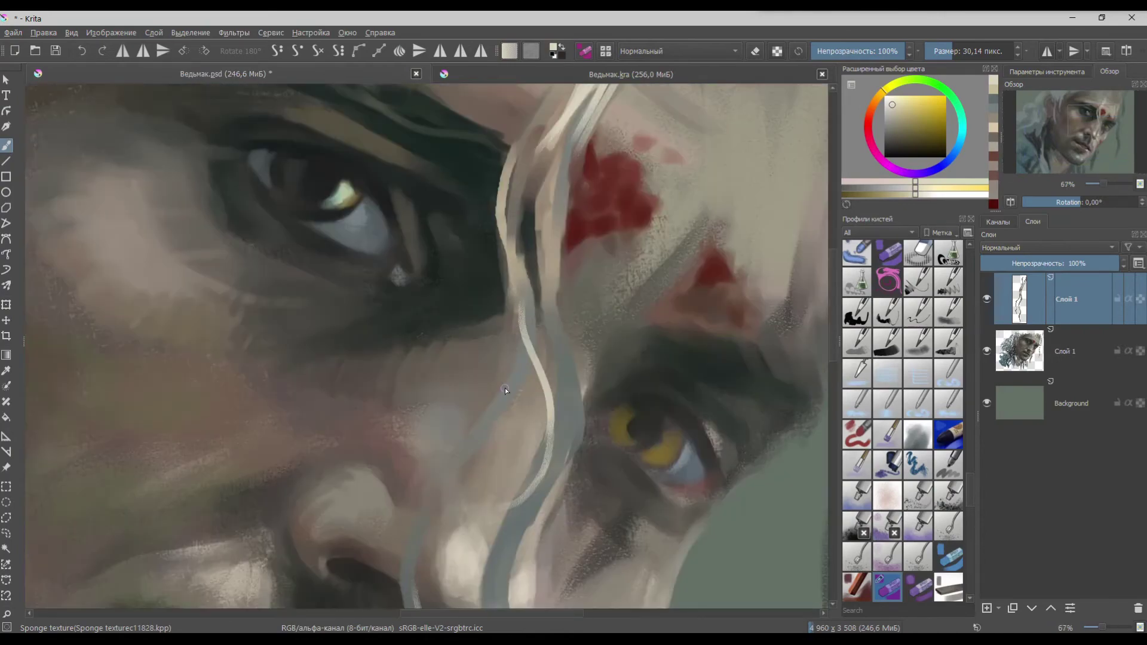
pyautogui.keyDown('ctrl'); pyautogui.click(532, 251); pyautogui.keyUp('ctrl')
pyautogui.moveTo(512, 346); pyautogui.dragTo(438, 514)
pyautogui.keyDown('ctrl'); pyautogui.click(523, 366); pyautogui.keyUp('ctrl')
pyautogui.moveTo(521, 356); pyautogui.dragTo(435, 504)
pyautogui.keyDown('ctrl'); pyautogui.click(494, 445); pyautogui.keyUp('ctrl')
pyautogui.moveTo(489, 454); pyautogui.dragTo(449, 500)
pyautogui.keyDown('ctrl'); pyautogui.click(538, 362); pyautogui.keyUp('ctrl')
pyautogui.moveTo(517, 397); pyautogui.dragTo(431, 532)
pyautogui.scroll(-5, 530, 335)
pyautogui.scroll(1, 562, 284)
pyautogui.scroll(1, 571, 246)
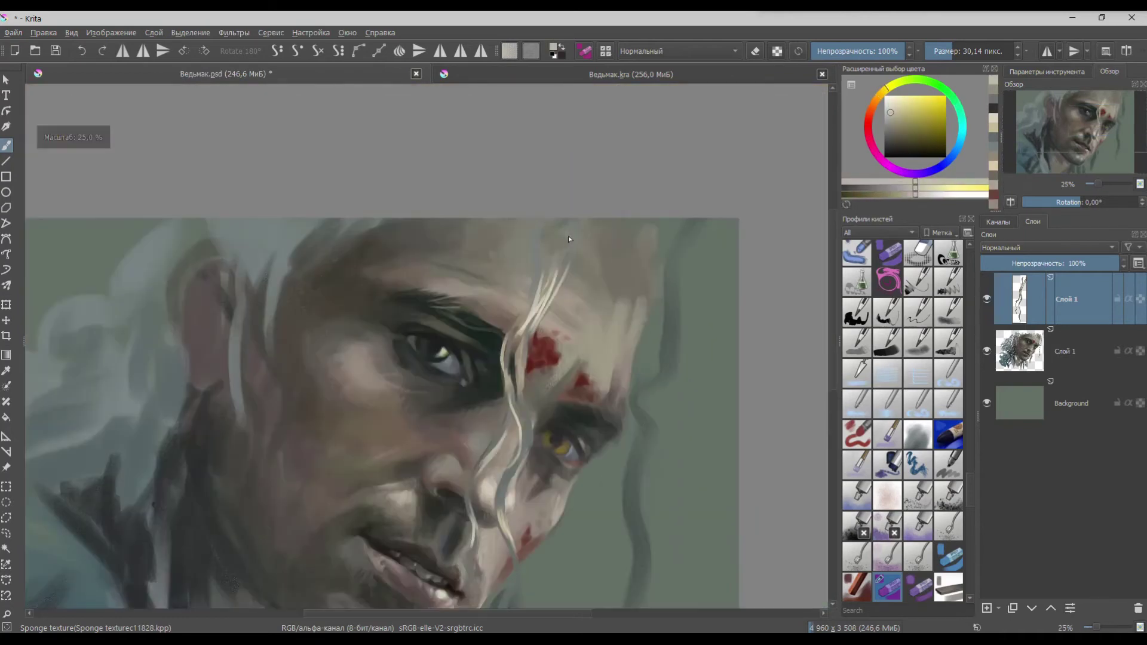
# - Refine the strands between the brows and over the nose bridge with light strokes and a sampled dark blue-grey
pyautogui.scroll(1, 550, 305)
pyautogui.moveTo(534, 326)
pyautogui.mouseDown()
pyautogui.moveTo(525, 376)
pyautogui.moveTo(518, 445)
pyautogui.mouseUp()
pyautogui.scroll(-2, 547, 334)
pyautogui.scroll(2, 540, 462)
pyautogui.keyDown('ctrl'); pyautogui.click(514, 374); pyautogui.keyUp('ctrl')
pyautogui.moveTo(518, 282); pyautogui.dragTo(523, 303)
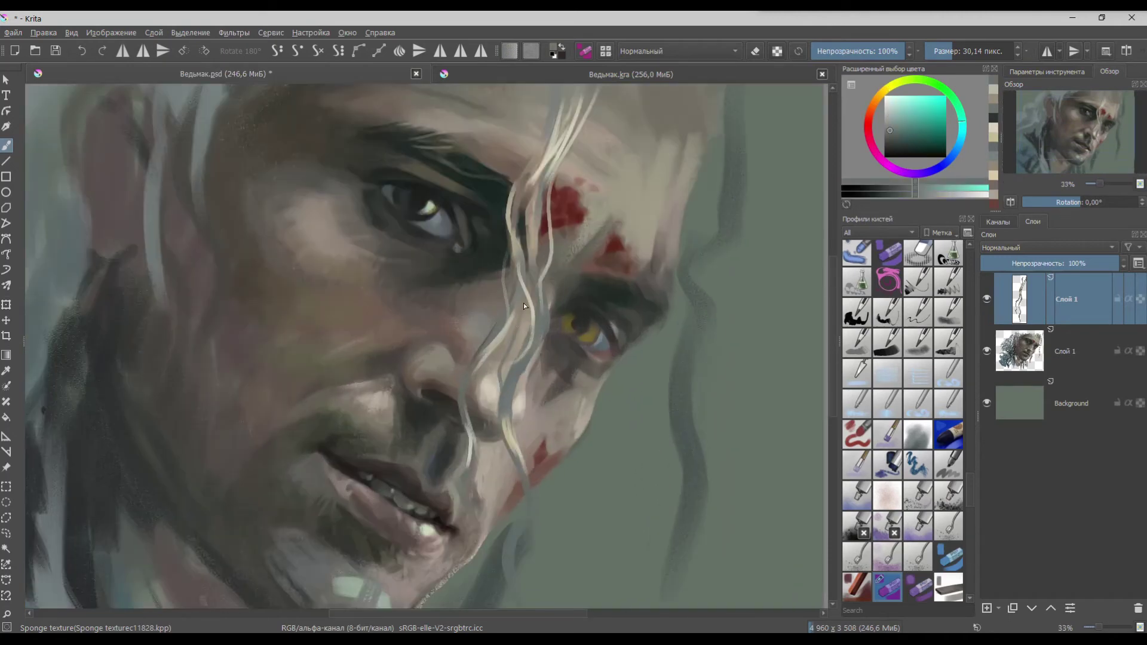
# - Paint a thin strand over the far eye and down past the cheek with sampled beige and blue-grey tones
pyautogui.keyDown('ctrl'); pyautogui.click(590, 193); pyautogui.keyUp('ctrl')
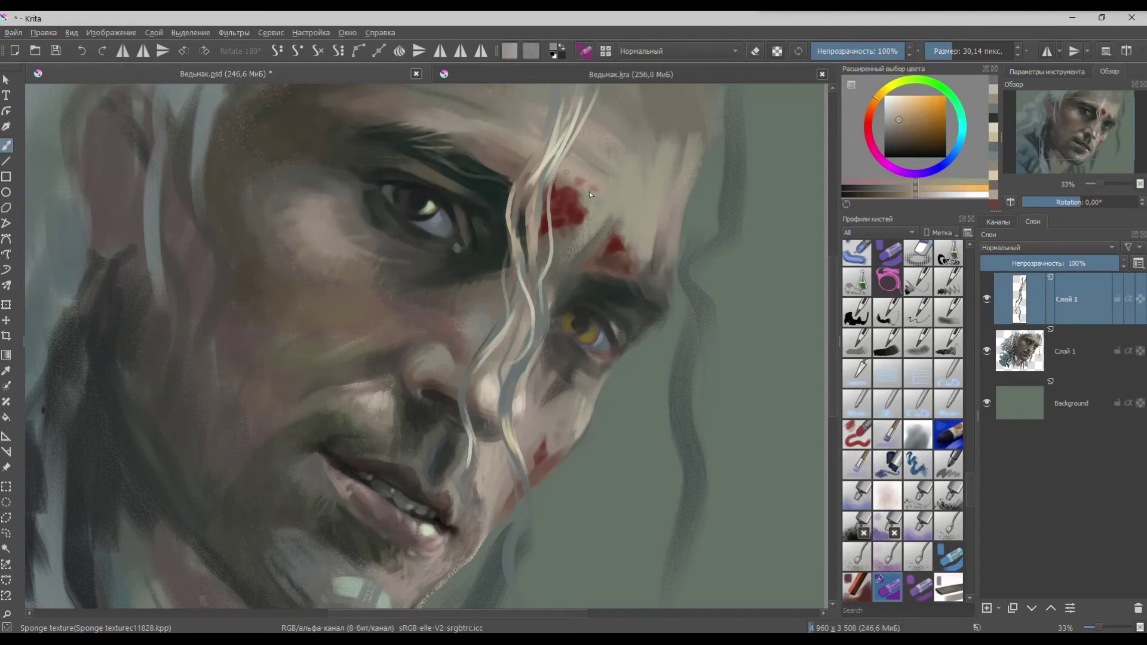
pyautogui.moveTo(605, 269)
pyautogui.mouseDown()
pyautogui.moveTo(582, 386)
pyautogui.moveTo(577, 549)
pyautogui.mouseUp()
pyautogui.keyDown('ctrl'); pyautogui.click(516, 504); pyautogui.keyUp('ctrl')
pyautogui.moveTo(572, 508); pyautogui.dragTo(578, 546)
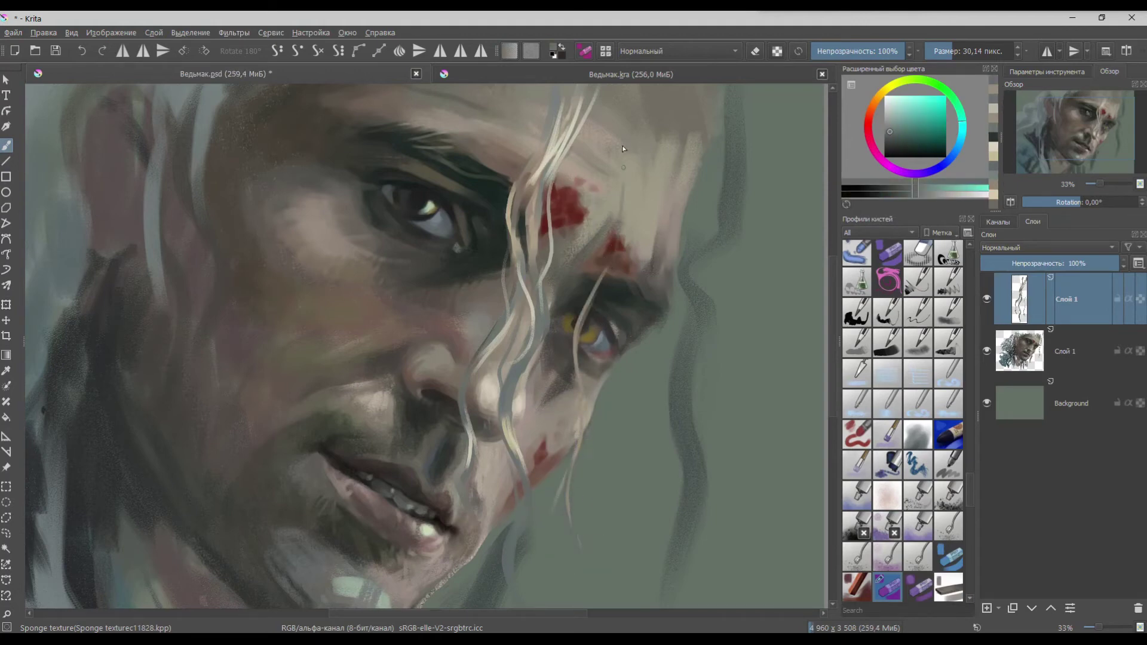
# - Paint a second wavy strand from the far side of the forehead down to the far eye, with pale highlights
pyautogui.moveTo(612, 166); pyautogui.dragTo(606, 266)
pyautogui.scroll(-1, 586, 345)
pyautogui.moveTo(587, 330); pyautogui.dragTo(572, 391)
pyautogui.moveTo(609, 241); pyautogui.dragTo(614, 241)
pyautogui.moveTo(602, 201); pyautogui.dragTo(595, 299)
pyautogui.hotkey('ctrl', 'z')
pyautogui.moveTo(613, 175)
pyautogui.mouseDown()
pyautogui.moveTo(596, 260)
pyautogui.moveTo(596, 244)
pyautogui.mouseUp()
pyautogui.keyDown('ctrl'); pyautogui.click(565, 247); pyautogui.keyUp('ctrl')
pyautogui.moveTo(594, 202); pyautogui.dragTo(596, 329)
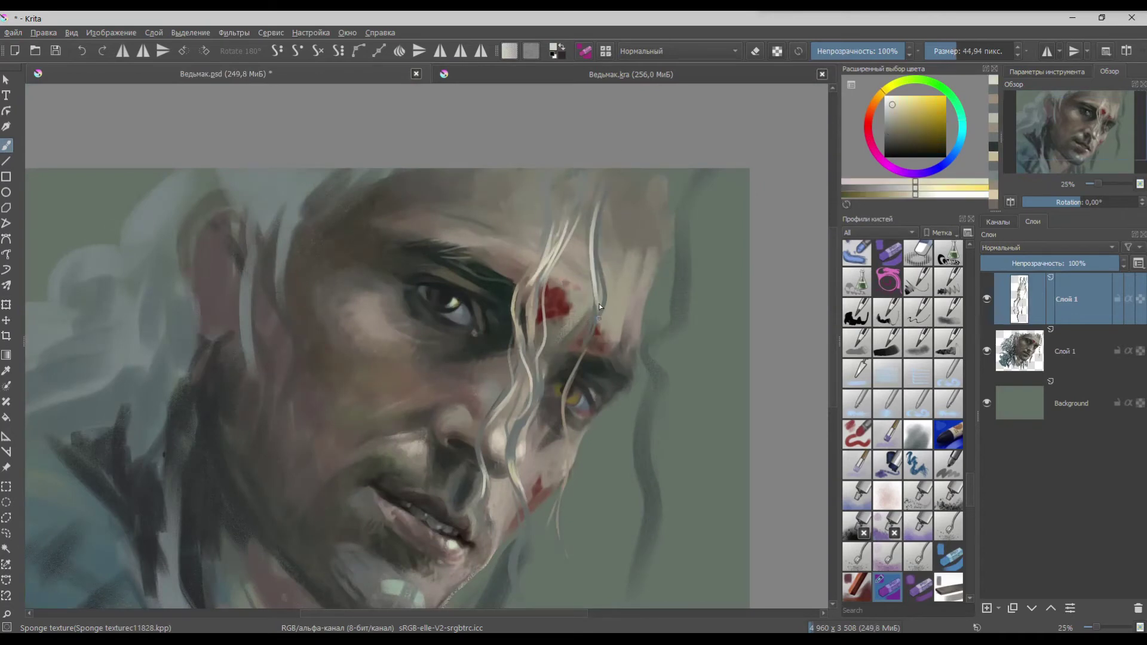
# - Add thin off-white hairs to the ends of the strands beside the nostril, mouth and far cheek
pyautogui.scroll(-1, 681, 342)
pyautogui.scroll(1, 597, 458)
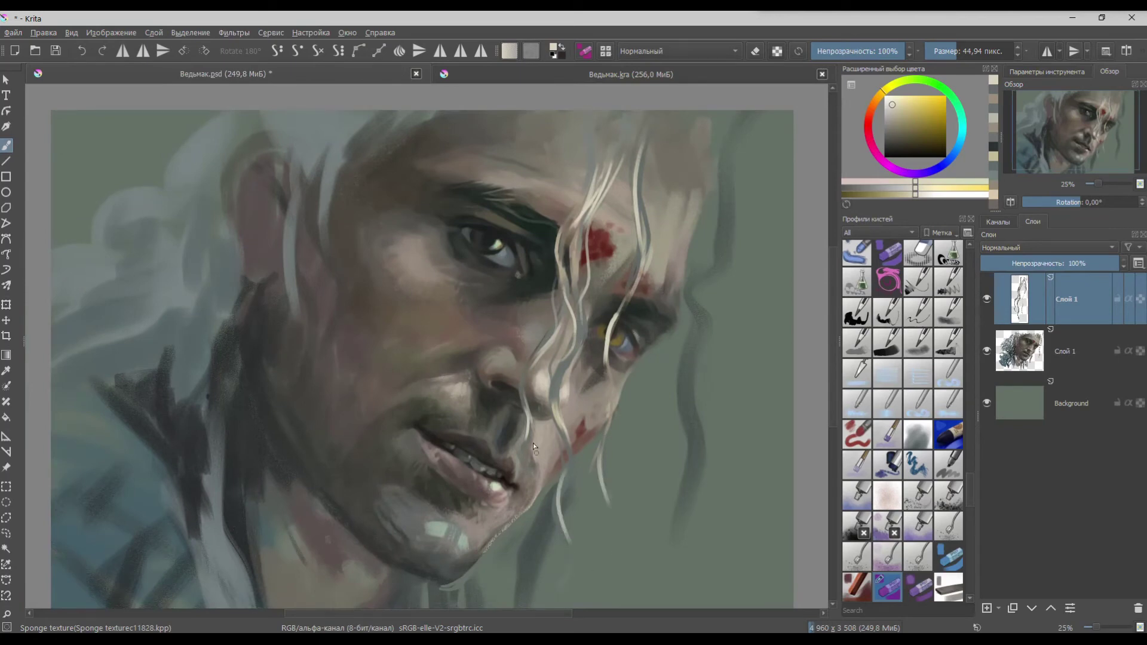
pyautogui.scroll(-3, 521, 377)
pyautogui.scroll(3, 565, 453)
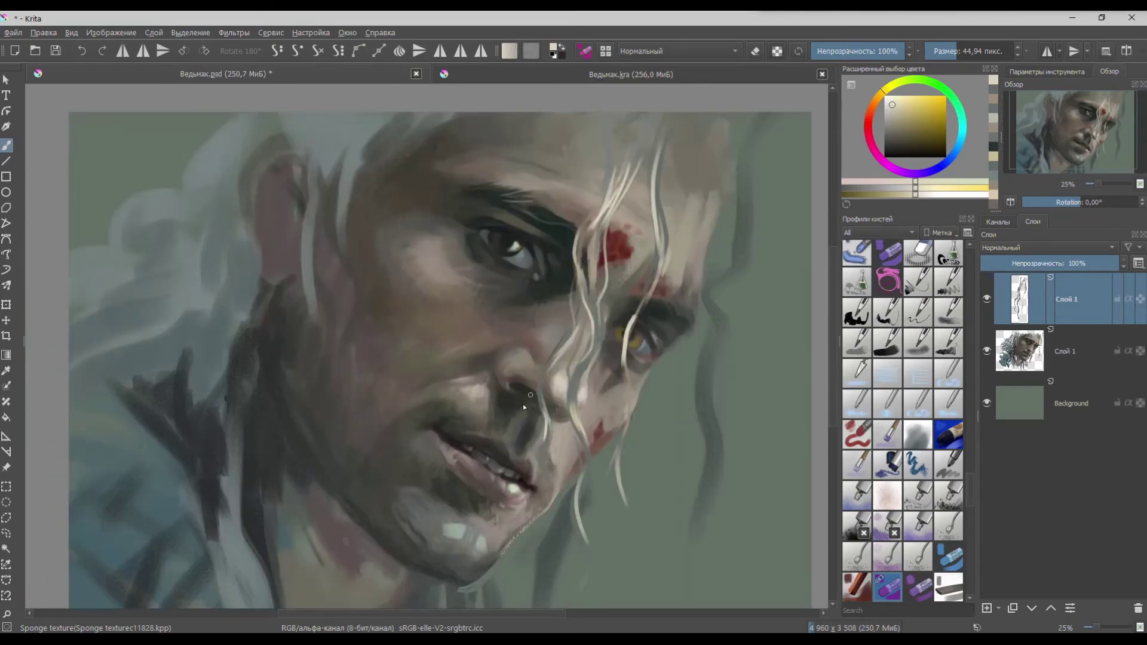
pyautogui.scroll(2, 529, 457)
pyautogui.moveTo(549, 422); pyautogui.dragTo(542, 422)
pyautogui.scroll(-3, 548, 421)
pyautogui.scroll(2, 593, 373)
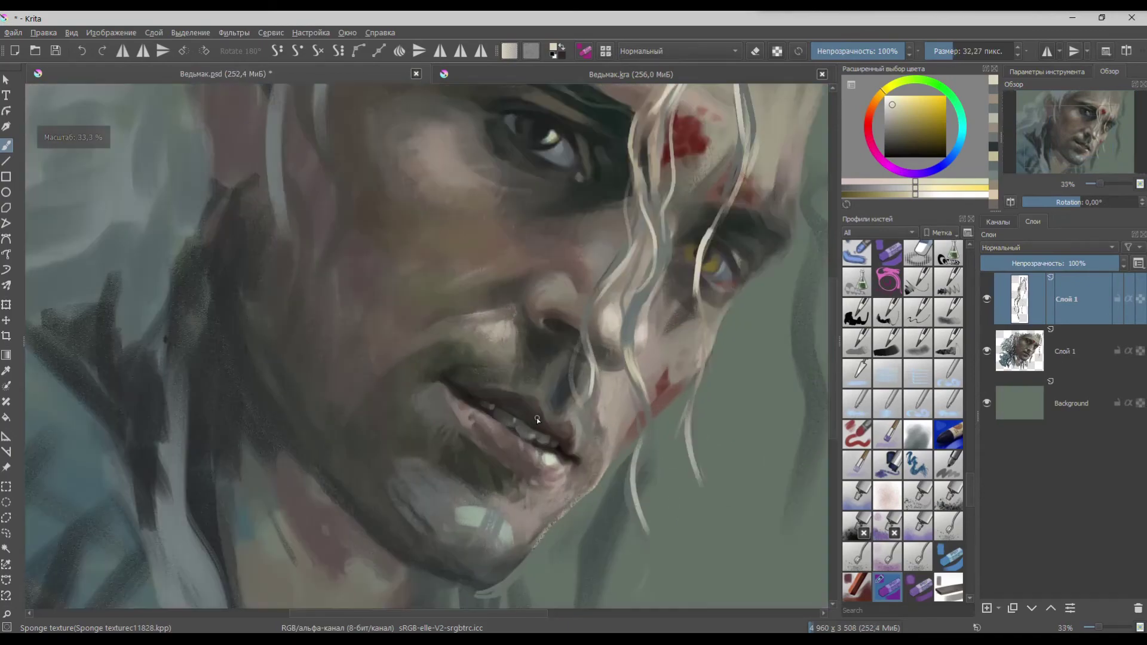
pyautogui.moveTo(541, 418); pyautogui.dragTo(587, 344)
pyautogui.scroll(-3, 579, 331)
pyautogui.scroll(3, 508, 374)
pyautogui.scroll(-1, 579, 371)
pyautogui.scroll(-2, 578, 371)
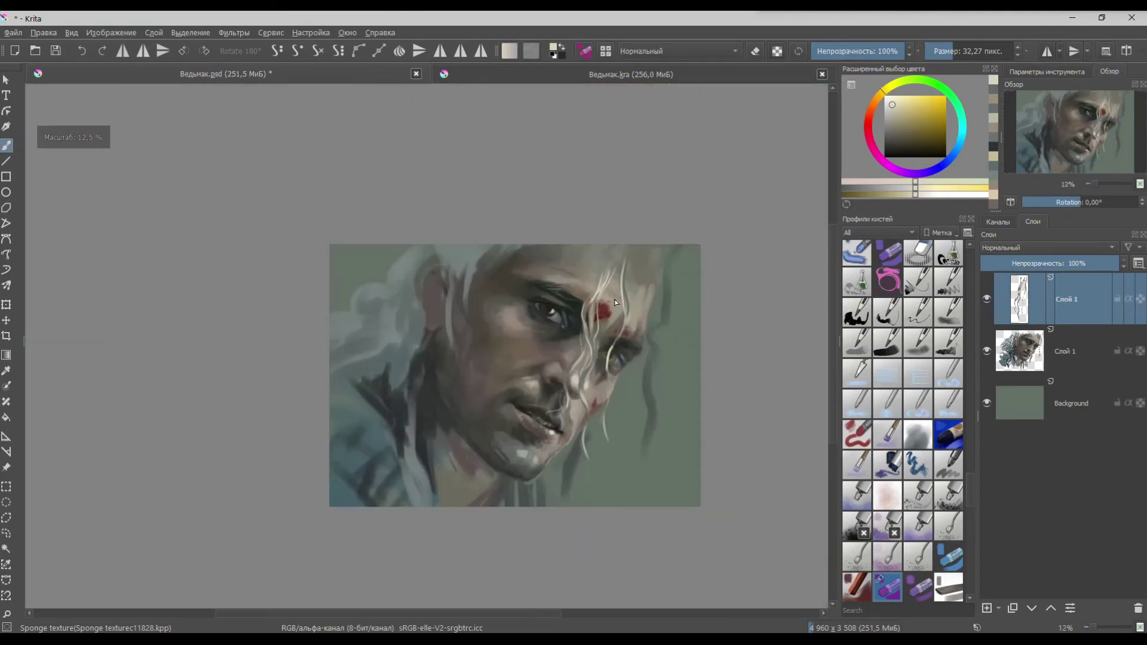
# - Paint dark curved strands over the upper forehead above the near eyebrow with a sampled dark tone
pyautogui.scroll(3, 624, 323)
pyautogui.keyDown('ctrl'); pyautogui.click(592, 225); pyautogui.keyUp('ctrl')
pyautogui.moveTo(615, 230); pyautogui.dragTo(628, 230)
pyautogui.moveTo(647, 210)
pyautogui.mouseDown()
pyautogui.moveTo(626, 291)
pyautogui.moveTo(607, 254)
pyautogui.mouseUp()
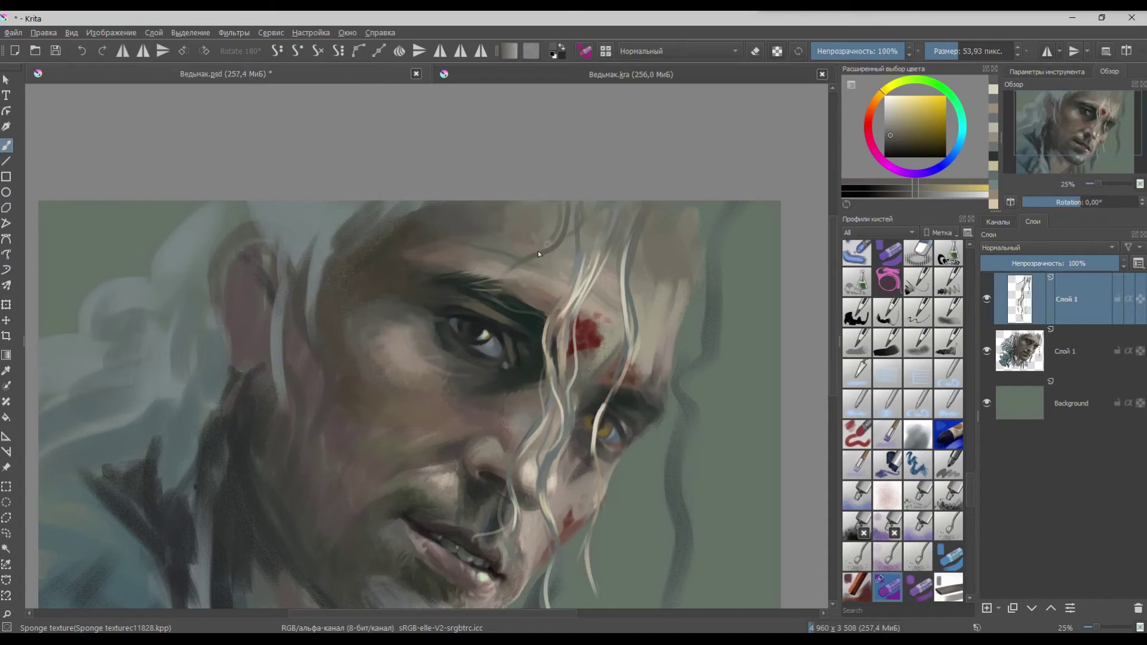
# - Lighten the upper forehead strands and add fine hairs over the near eyebrow using sampled pale, grey and greenish tones
pyautogui.keyDown('ctrl'); pyautogui.click(585, 287); pyautogui.keyUp('ctrl')
pyautogui.moveTo(491, 289); pyautogui.dragTo(483, 325)
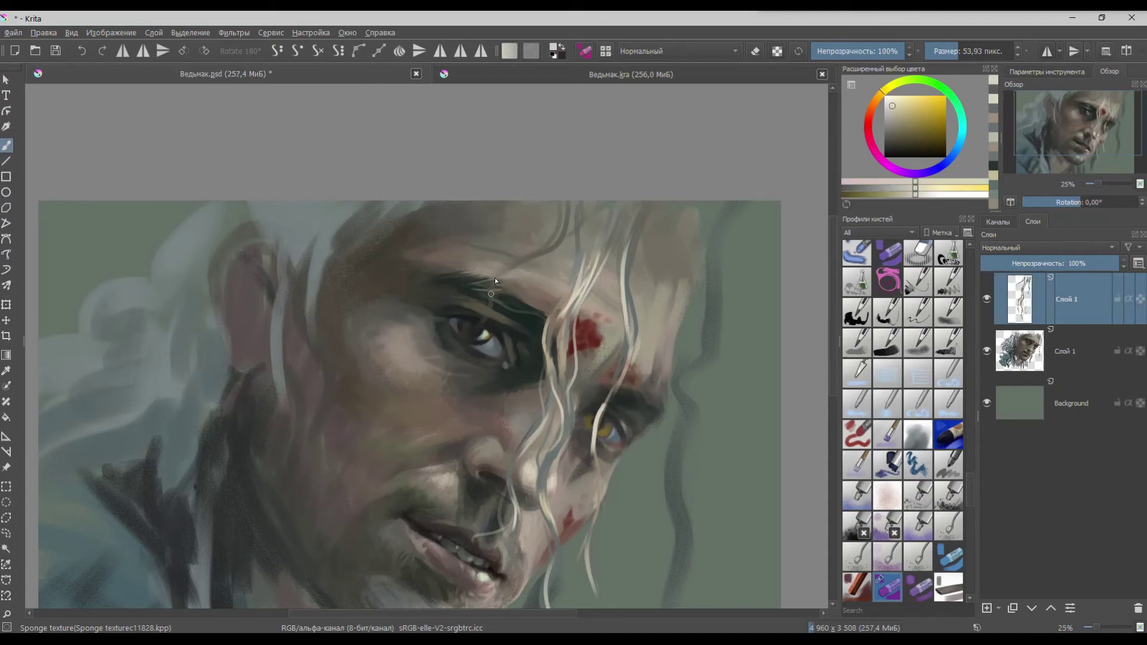
pyautogui.keyDown('ctrl'); pyautogui.click(551, 244); pyautogui.keyUp('ctrl')
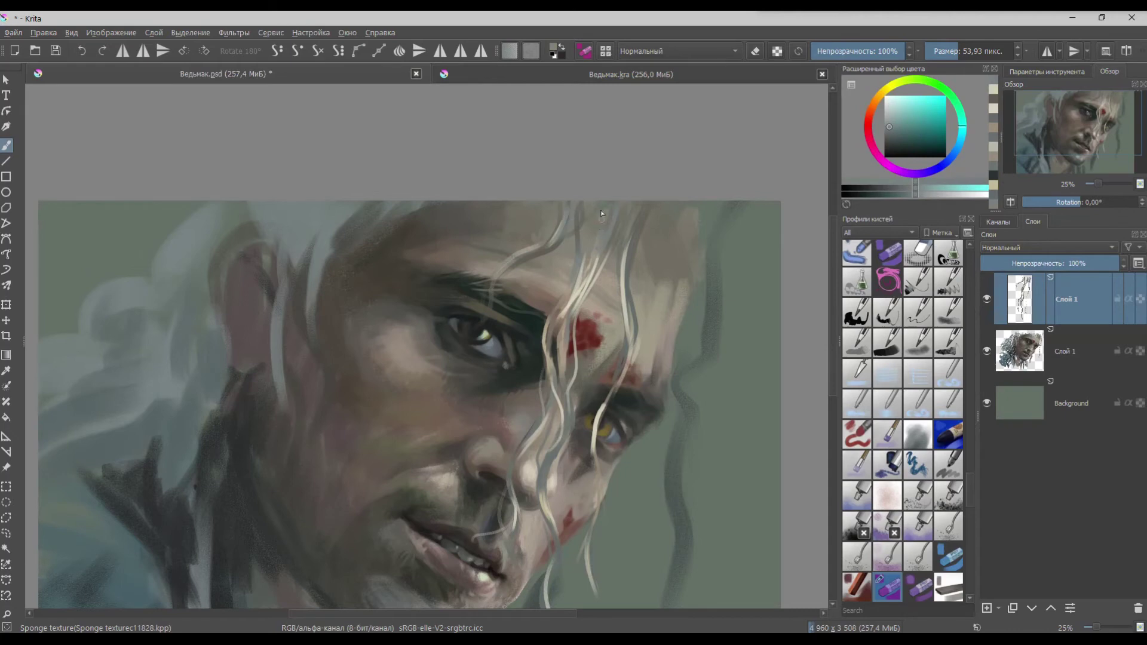
pyautogui.keyDown('ctrl'); pyautogui.click(591, 228); pyautogui.keyUp('ctrl')
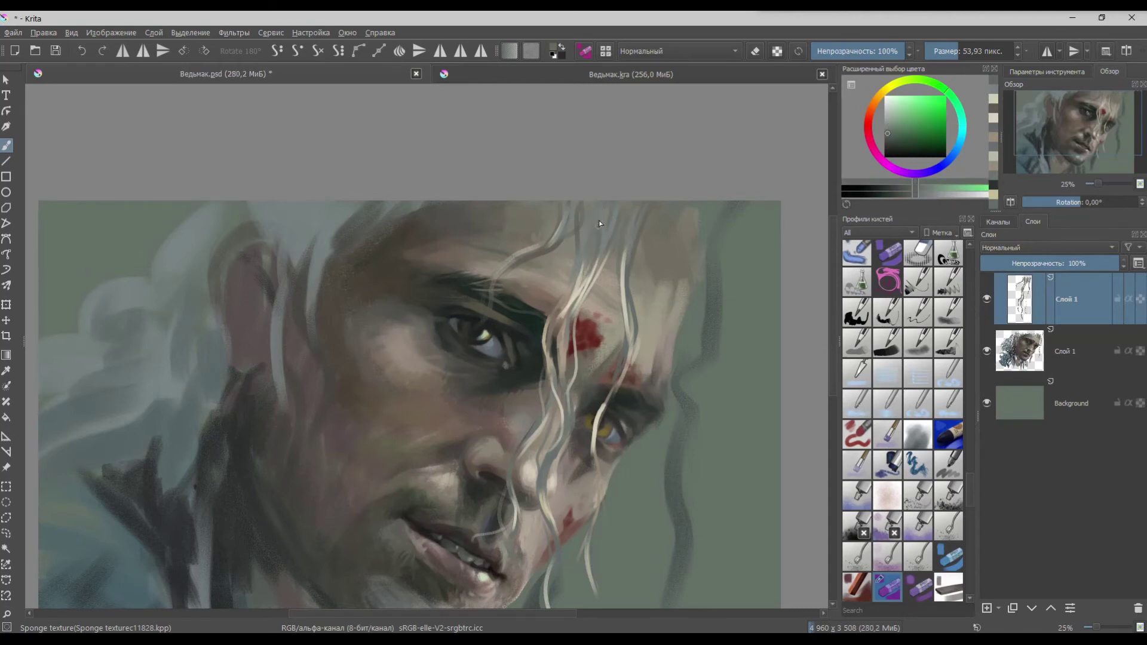
# - Thin the strand crossing the far eye with the Eraser circle preset
pyautogui.scroll(-2, 632, 215)
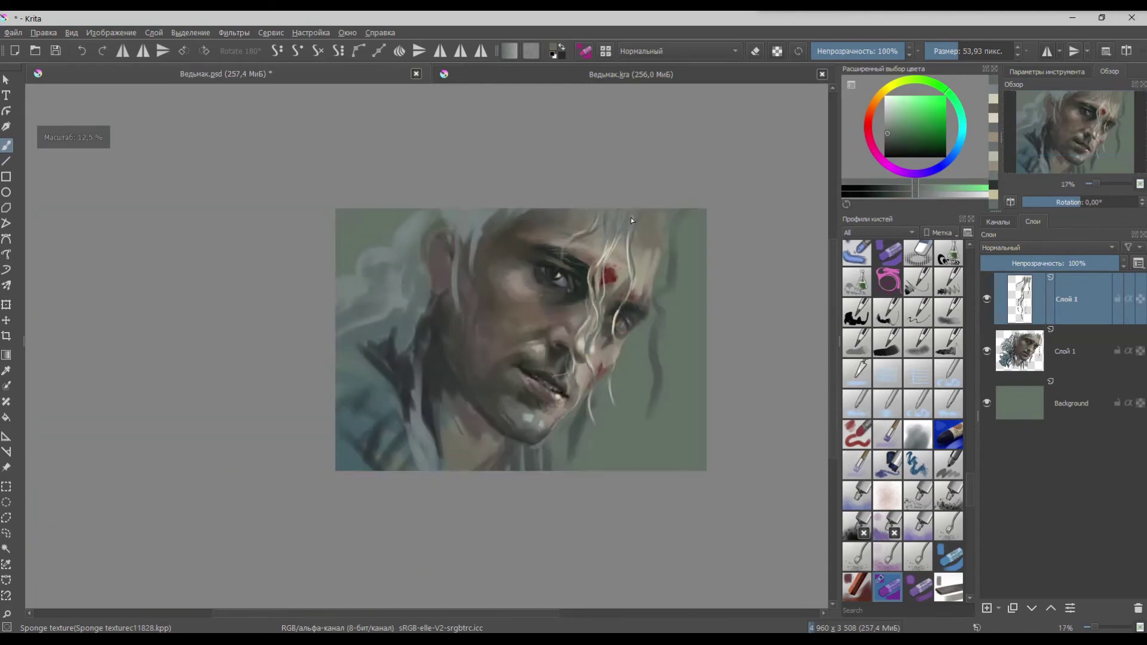
pyautogui.scroll(2, 615, 443)
pyautogui.scroll(-2, 591, 334)
pyautogui.scroll(1, 653, 213)
pyautogui.scroll(3, 618, 273)
pyautogui.press('e')
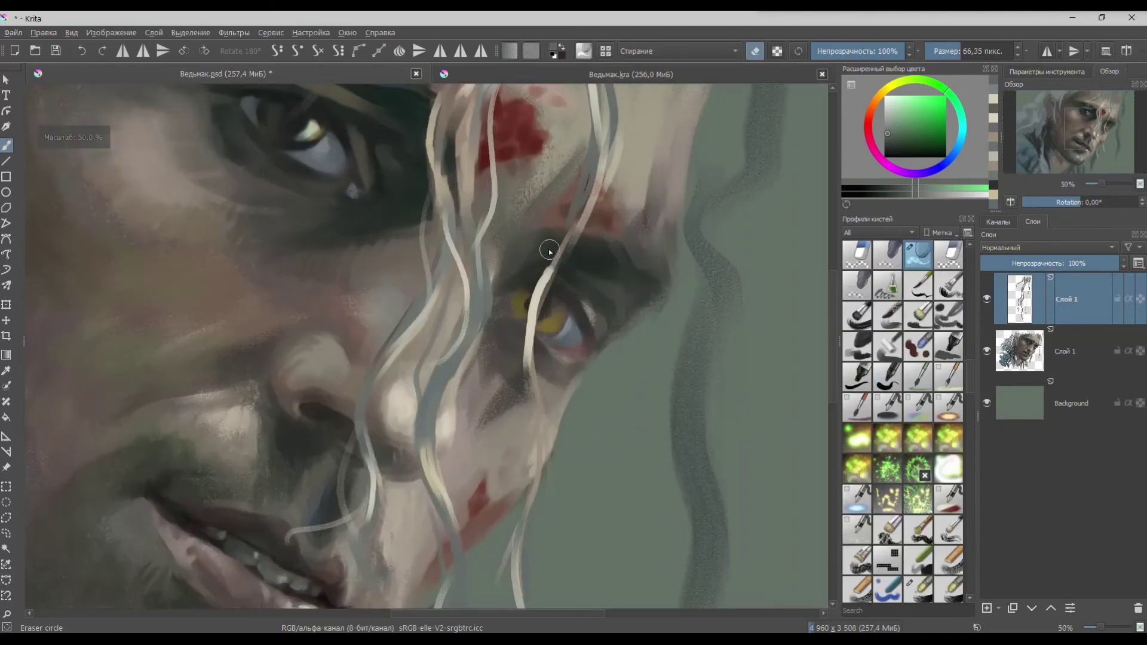
pyautogui.moveTo(562, 272); pyautogui.dragTo(545, 316)
pyautogui.moveTo(524, 384); pyautogui.dragTo(523, 342)
pyautogui.scroll(-3, 632, 341)
pyautogui.scroll(1, 601, 399)
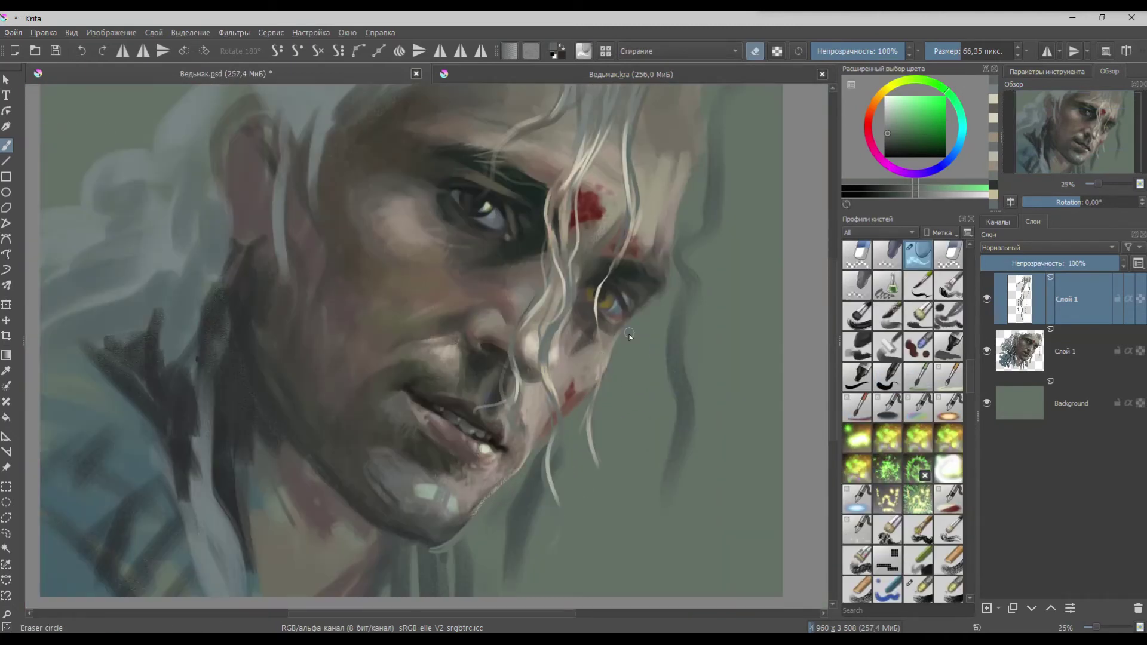
# - Save the painting, hide the upper hair-strand layer and mirror the canvas view to check the face
pyautogui.hotkey('ctrl', 's')
pyautogui.click(986, 299)
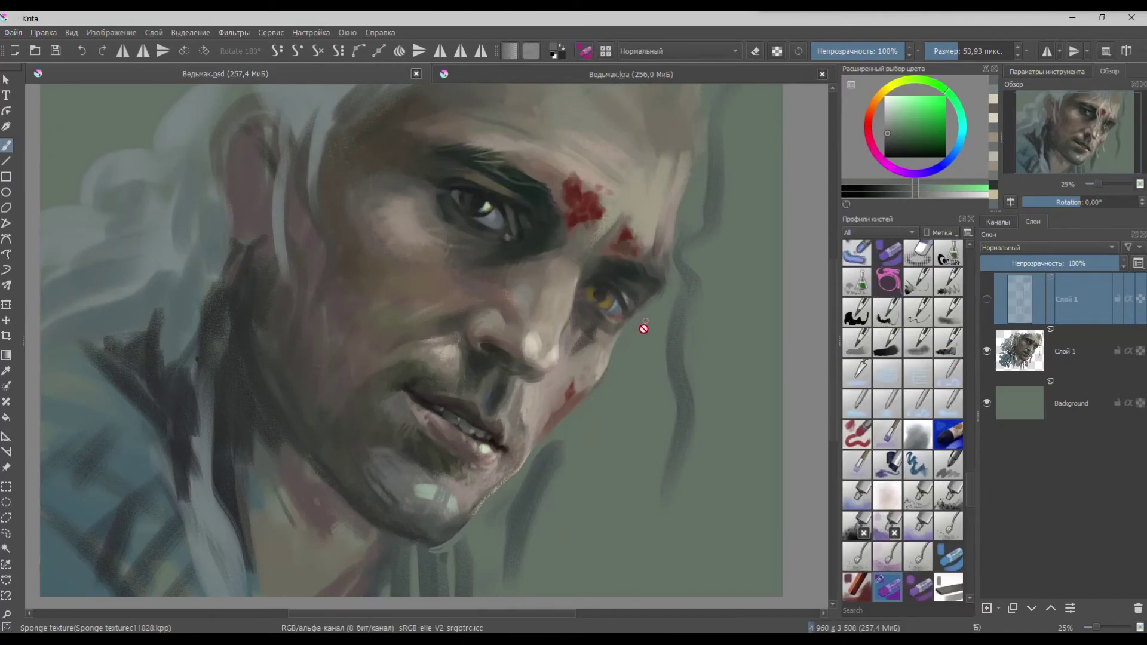
pyautogui.press('m')
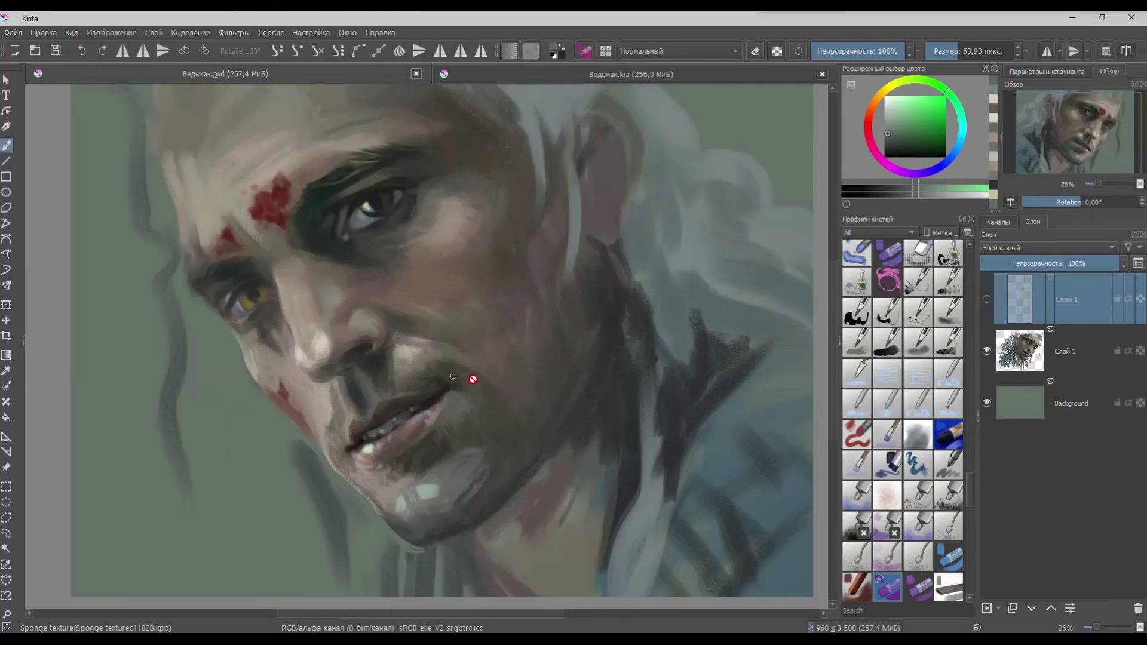
# - Select the far eye and brow freehand, then copy that area from the face layer Слой 1 onto a new layer
pyautogui.click(495, 386)
pyautogui.scroll(2, 438, 224)
pyautogui.scroll(-1, 451, 227)
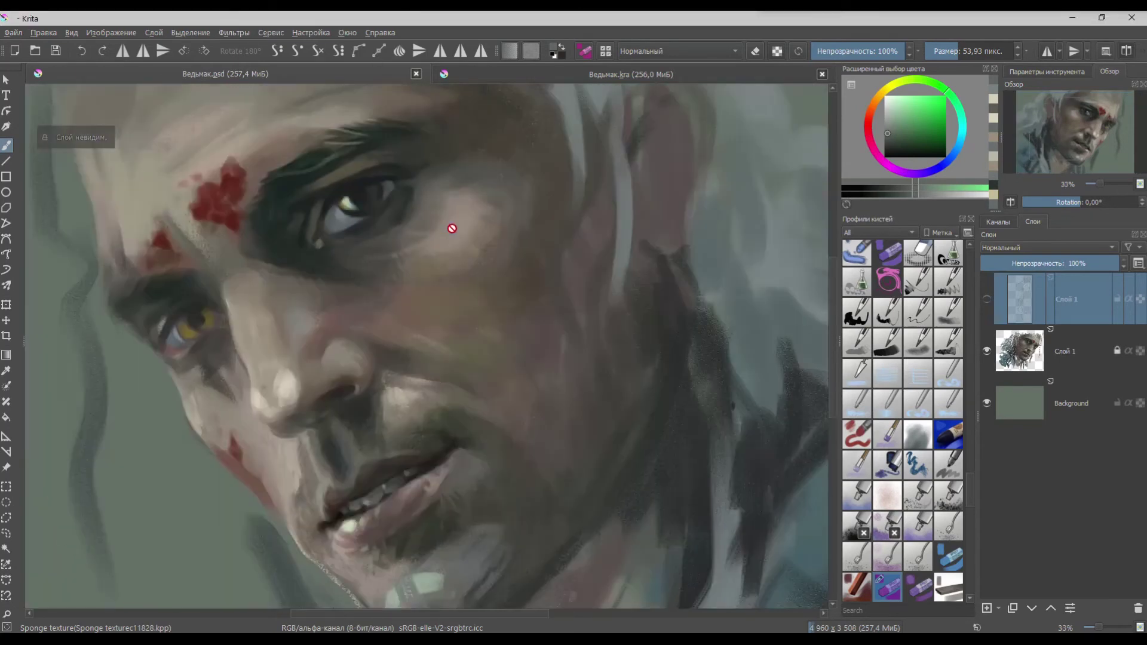
pyautogui.click(6, 533)
pyautogui.moveTo(150, 202)
pyautogui.mouseDown()
pyautogui.moveTo(237, 354)
pyautogui.moveTo(148, 203)
pyautogui.mouseUp()
pyautogui.click(1066, 351)
pyautogui.hotkey('ctrl', 'c')
pyautogui.hotkey('ctrl', 'v')
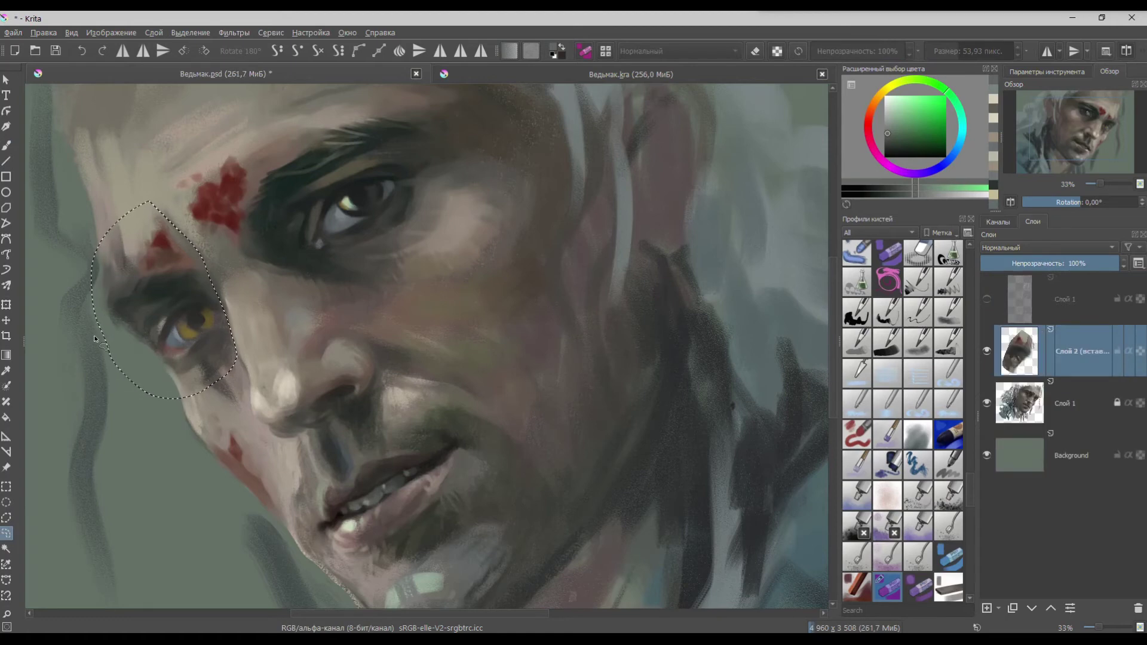
# - Shift the pasted eye slightly with the Transform tool and prepare to clean its edges with the Eraser circle preset
pyautogui.click(6, 305)
pyautogui.moveTo(166, 326); pyautogui.dragTo(198, 325)
pyautogui.press('Return')
pyautogui.press('b')
pyautogui.press('e')
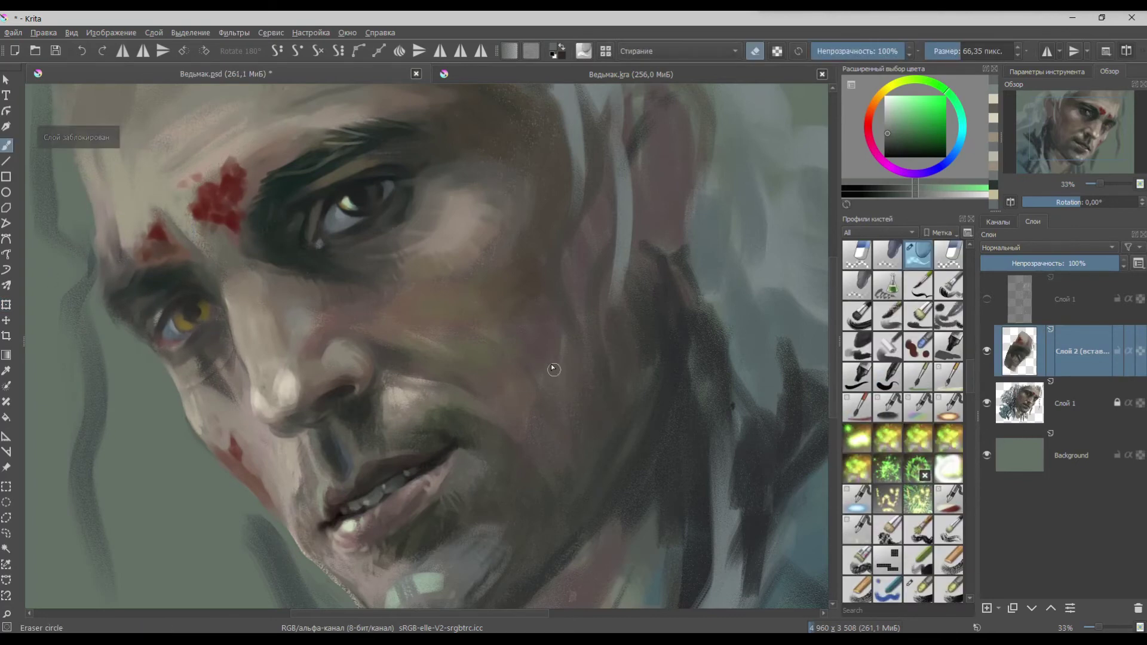
pyautogui.scroll(-1, 302, 362)
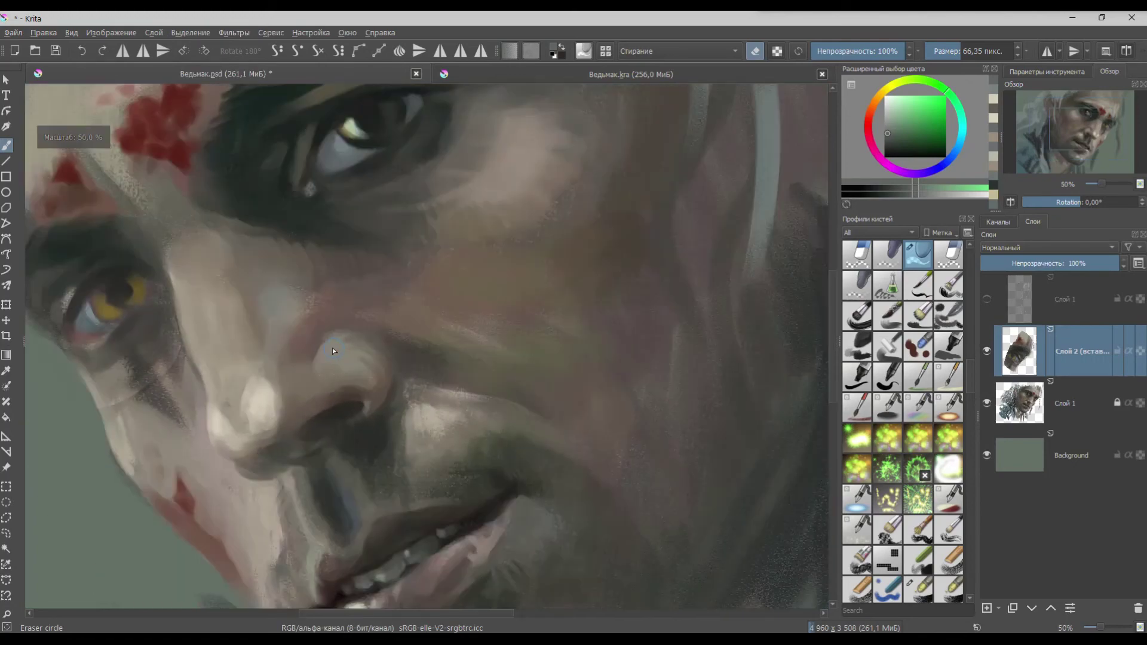
# - Merge the pasted eye layer down into the face layer Слой 1 and save the painting
pyautogui.scroll(-1, 983, 245)
pyautogui.scroll(1, 983, 245)
pyautogui.click(1058, 396)
pyautogui.click(1061, 348)
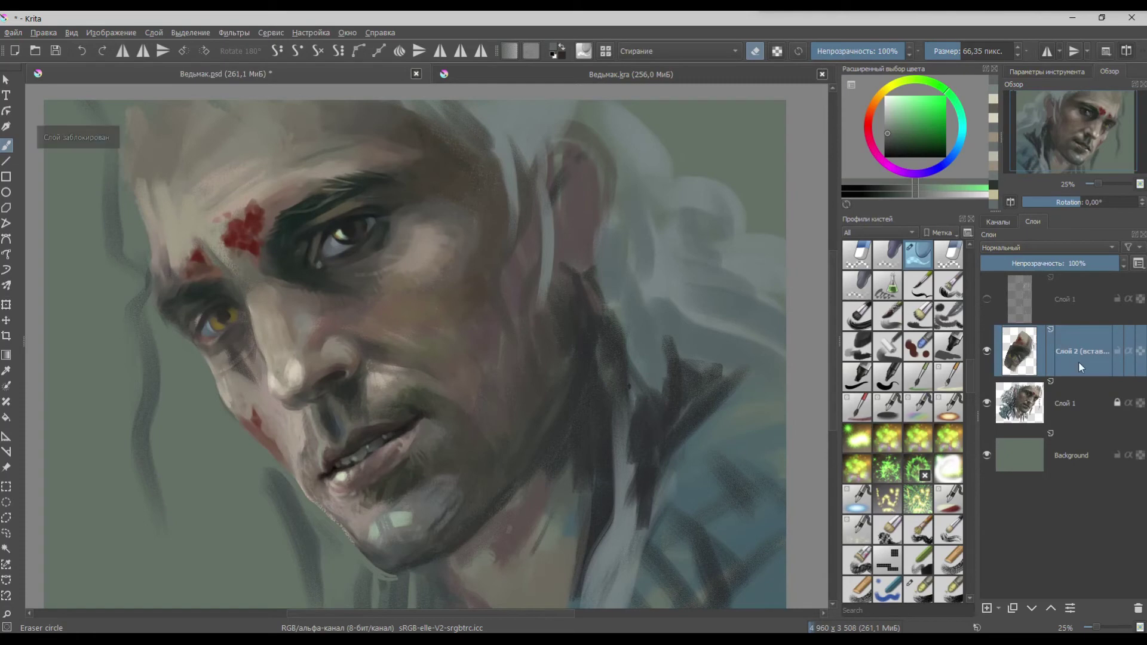
pyautogui.hotkey('ctrl', 'e')
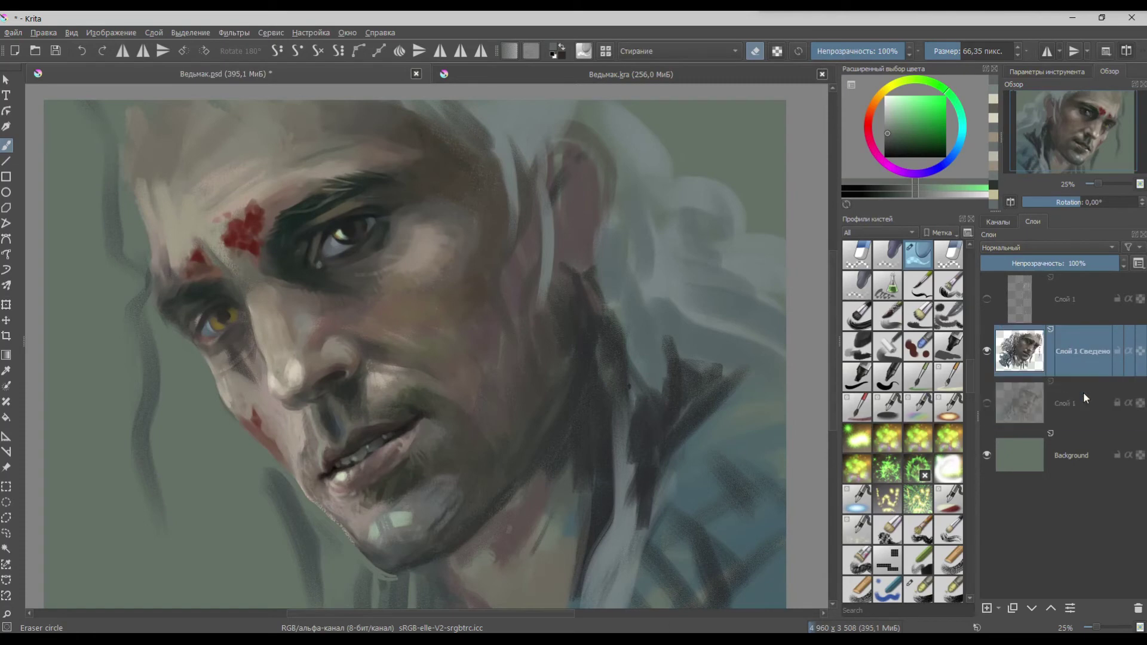
pyautogui.hotkey('ctrl', 's')
# - Tint the near eye's iris olive yellow with the Sponge texture preset, using a tone sampled from the far iris
pyautogui.scroll(2, 326, 277)
pyautogui.keyDown('ctrl'); pyautogui.click(144, 354); pyautogui.keyUp('ctrl')
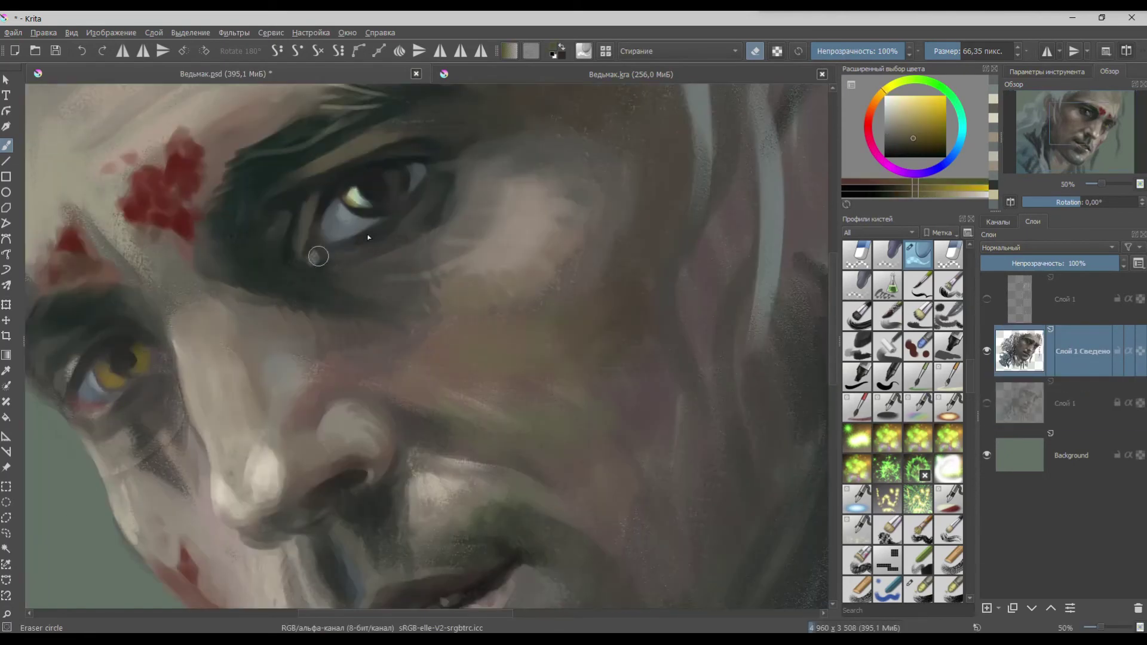
pyautogui.press('/')
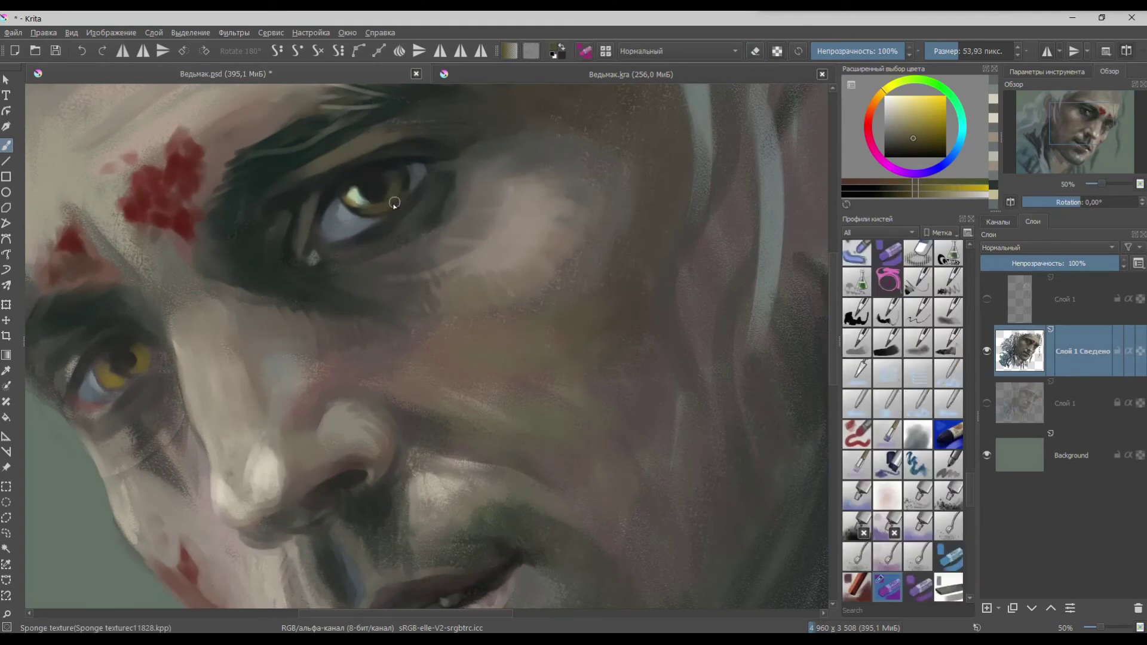
pyautogui.scroll(-1, 404, 237)
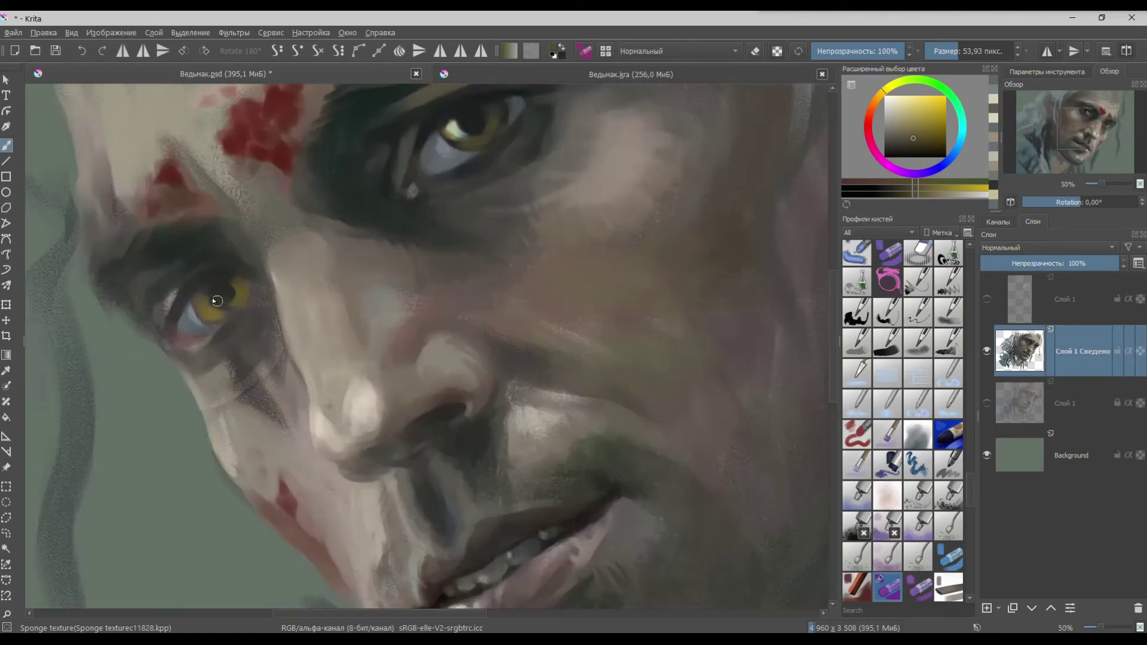
# - Touch up the far eye's lower lid and draw dark lashes at its outer corner with sampled skin and dark tones
pyautogui.scroll(1, 215, 299)
pyautogui.keyDown('ctrl'); pyautogui.click(333, 302); pyautogui.keyUp('ctrl')
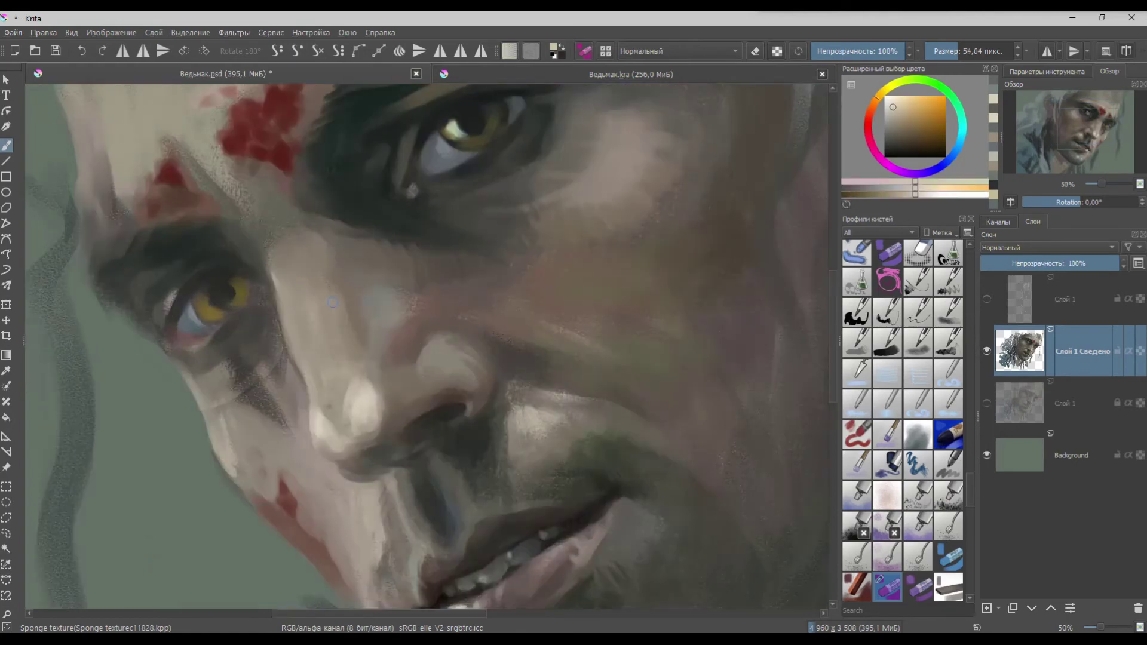
pyautogui.moveTo(190, 346); pyautogui.dragTo(207, 341)
pyautogui.keyDown('ctrl'); pyautogui.click(199, 350); pyautogui.keyUp('ctrl')
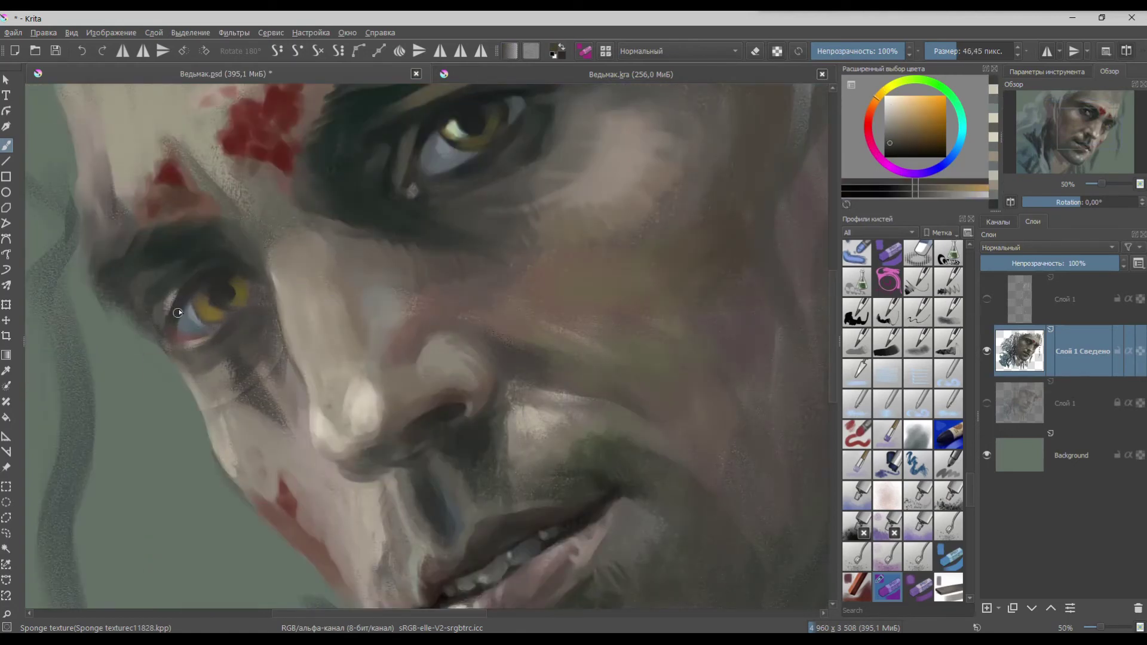
pyautogui.keyDown('ctrl'); pyautogui.click(193, 285); pyautogui.keyUp('ctrl')
pyautogui.moveTo(188, 291); pyautogui.dragTo(145, 351)
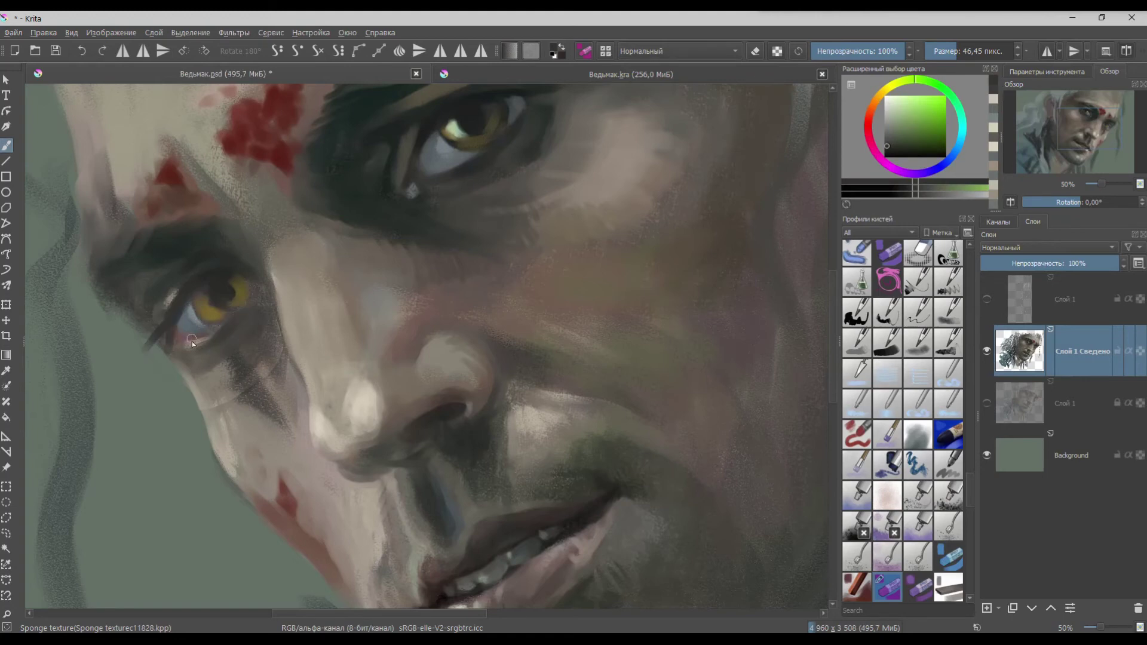
# - Refine the far eye's upper lid and add dark hairs at the outer end of its brow
pyautogui.keyDown('ctrl'); pyautogui.click(164, 317); pyautogui.keyUp('ctrl')
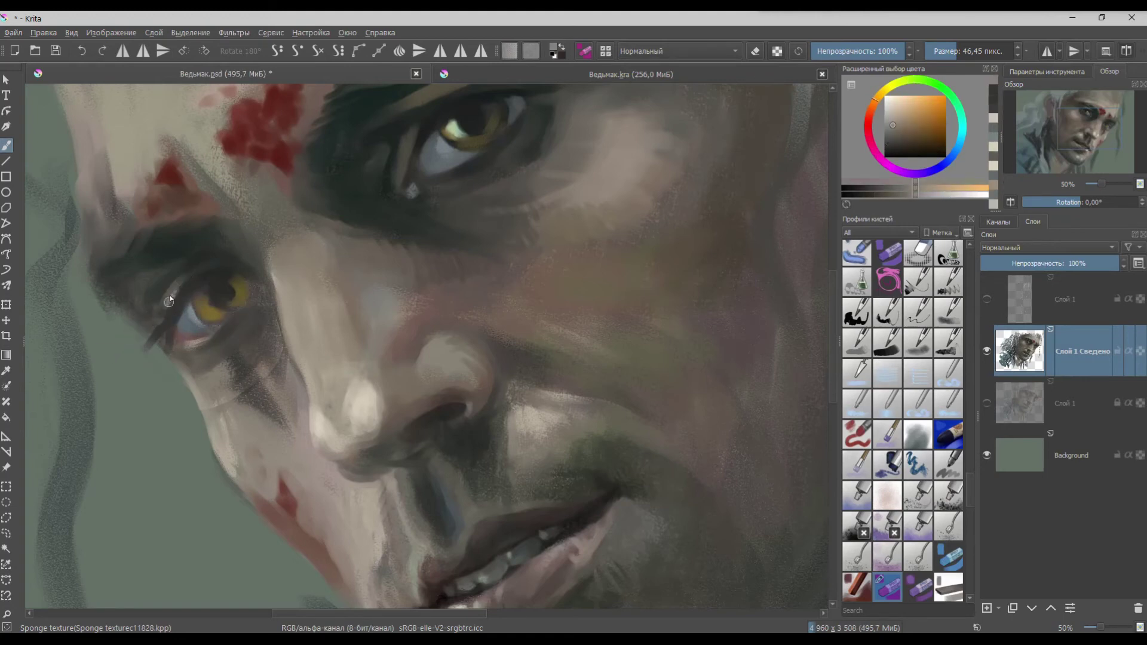
pyautogui.keyDown('ctrl'); pyautogui.click(170, 235); pyautogui.keyUp('ctrl')
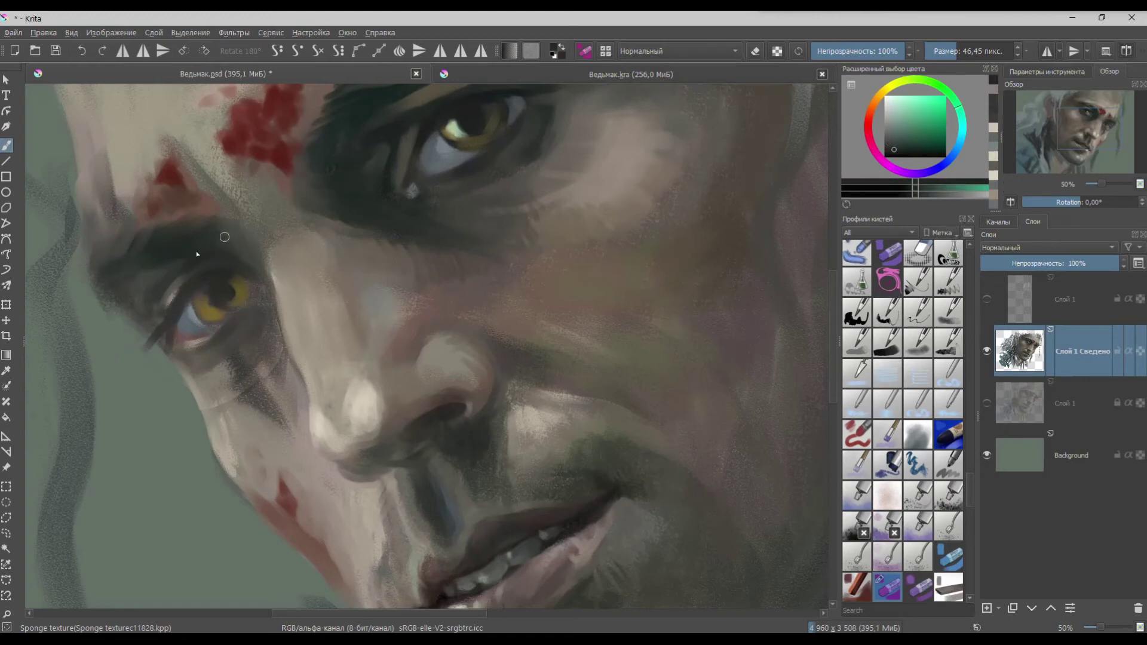
pyautogui.keyDown('ctrl'); pyautogui.click(125, 241); pyautogui.keyUp('ctrl')
pyautogui.moveTo(111, 230); pyautogui.dragTo(104, 268)
# - Reshape the far eye's iris, pupil and white with sampled yellow, dark and pale tones, matching the near iris
pyautogui.keyDown('ctrl'); pyautogui.click(202, 286); pyautogui.keyUp('ctrl')
pyautogui.keyDown('ctrl'); pyautogui.click(210, 312); pyautogui.keyUp('ctrl')
pyautogui.moveTo(206, 290); pyautogui.dragTo(211, 312)
pyautogui.keyDown('ctrl'); pyautogui.click(193, 302); pyautogui.keyUp('ctrl')
pyautogui.moveTo(194, 303); pyautogui.dragTo(199, 315)
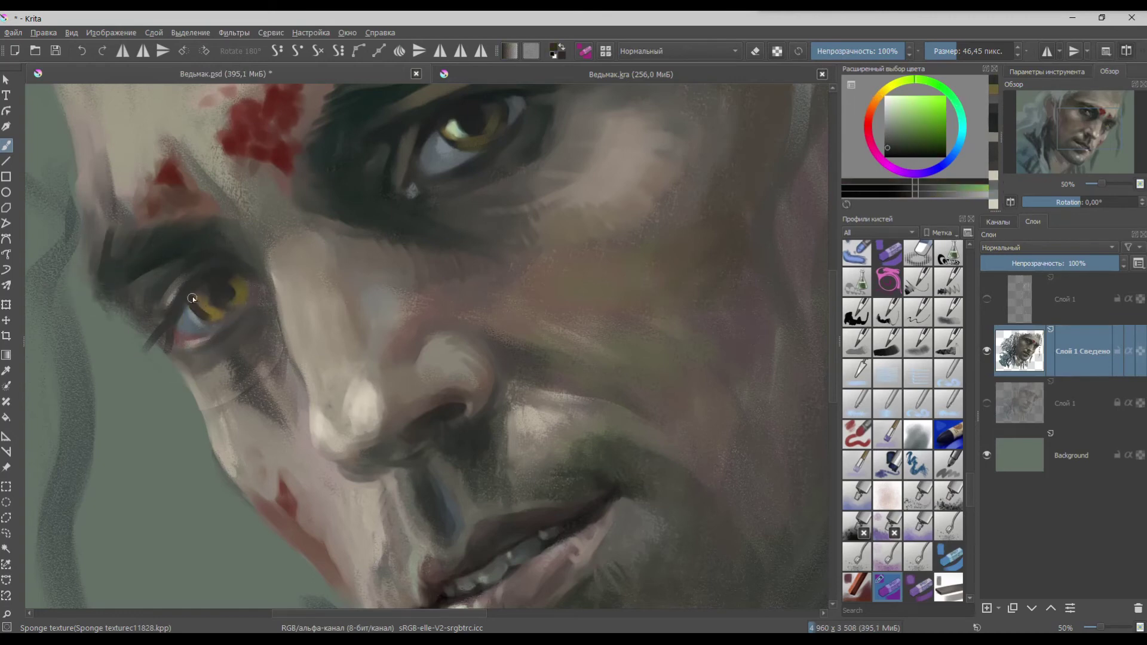
pyautogui.keyDown('ctrl'); pyautogui.click(194, 325); pyautogui.keyUp('ctrl')
pyautogui.moveTo(189, 321); pyautogui.dragTo(196, 329)
pyautogui.keyDown('ctrl'); pyautogui.click(198, 293); pyautogui.keyUp('ctrl')
pyautogui.moveTo(197, 286)
pyautogui.mouseDown()
pyautogui.moveTo(190, 314)
pyautogui.moveTo(229, 301)
pyautogui.mouseUp()
pyautogui.keyDown('ctrl'); pyautogui.click(192, 302); pyautogui.keyUp('ctrl')
pyautogui.keyDown('ctrl'); pyautogui.click(239, 291); pyautogui.keyUp('ctrl')
pyautogui.keyDown('ctrl'); pyautogui.click(225, 293); pyautogui.keyUp('ctrl')
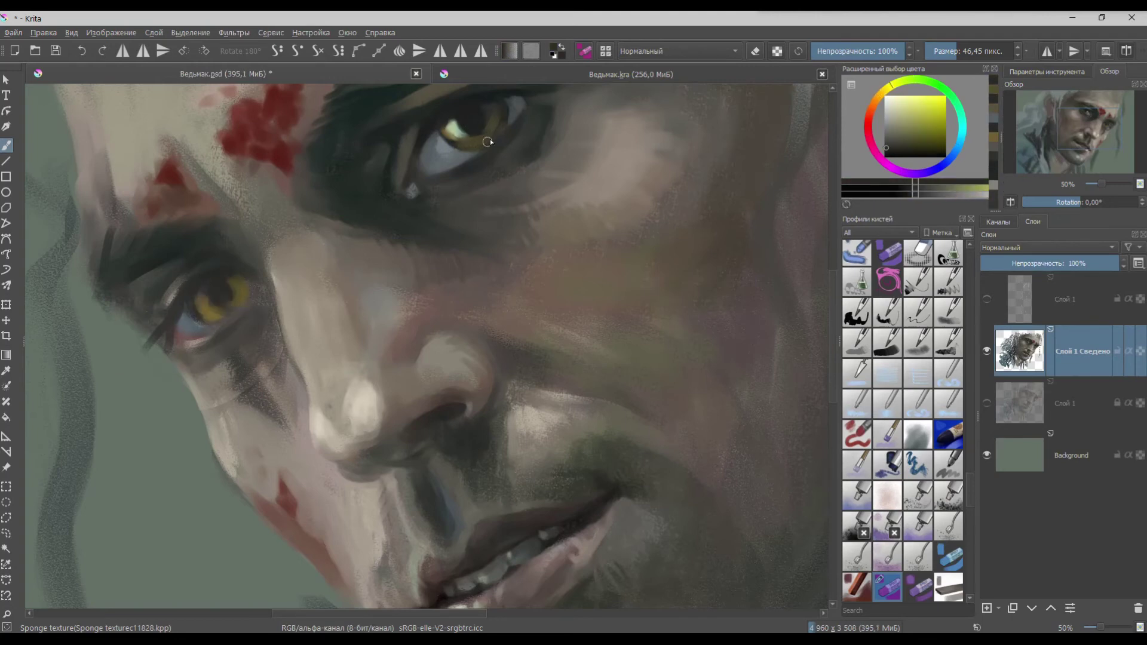
# - Smooth the far jaw contour beside the mouth with sampled skin tones and a larger brush of about 62.73 px
pyautogui.scroll(-3, 333, 307)
pyautogui.scroll(3, 347, 418)
pyautogui.press(']')
pyautogui.keyDown('ctrl'); pyautogui.click(334, 431); pyautogui.keyUp('ctrl')
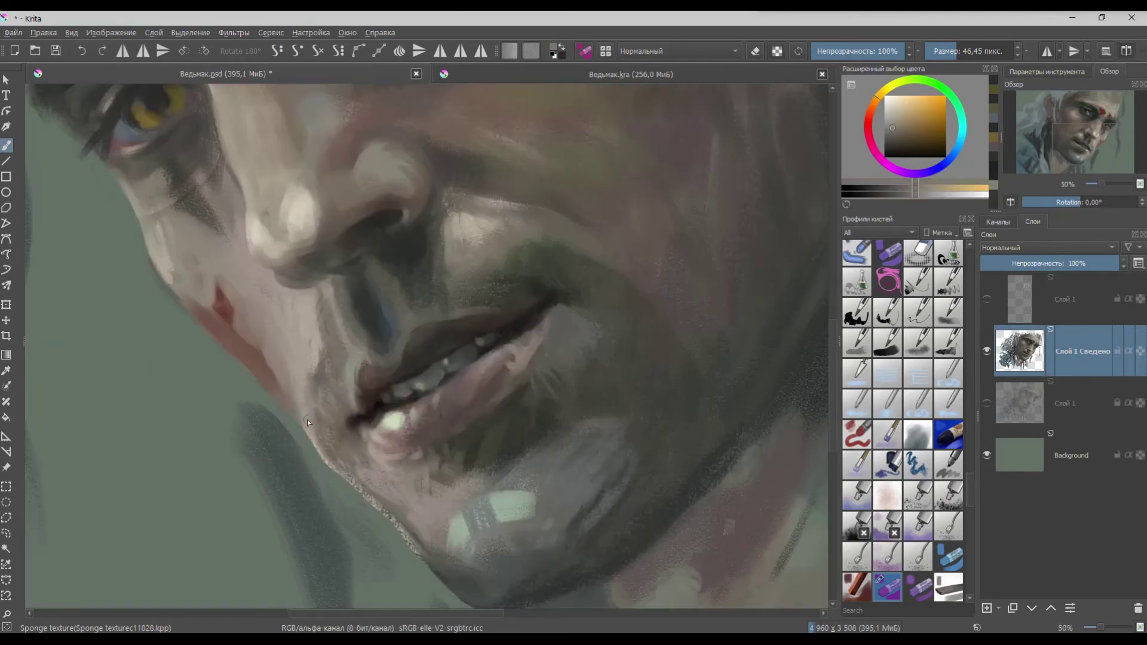
pyautogui.keyDown('ctrl'); pyautogui.click(332, 432); pyautogui.keyUp('ctrl')
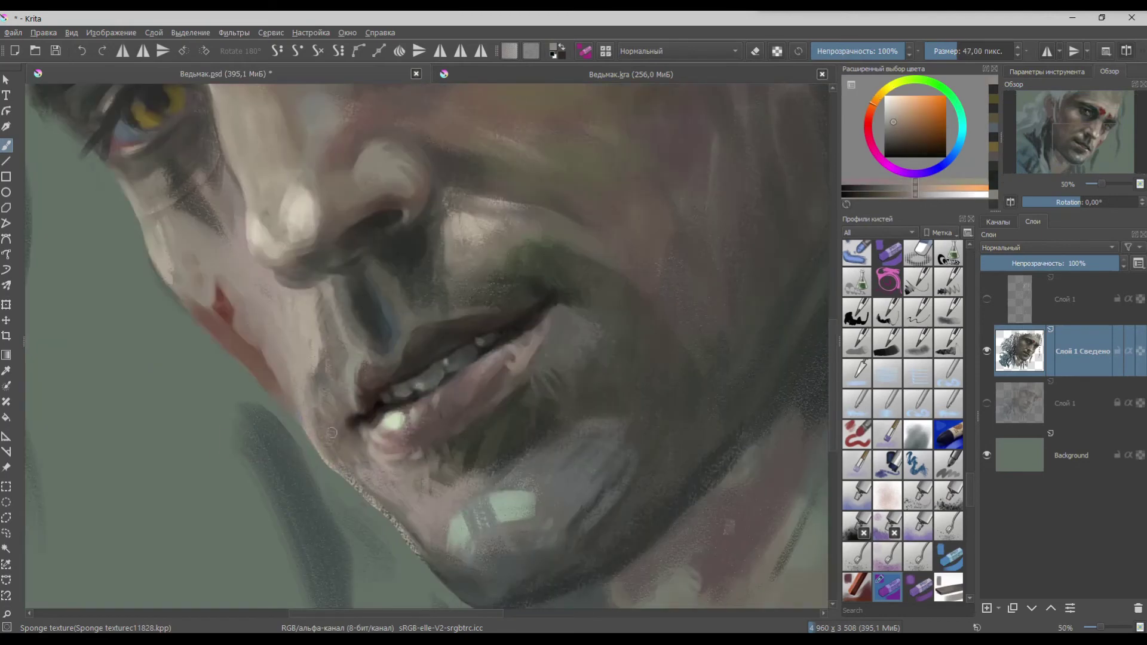
pyautogui.keyDown('ctrl'); pyautogui.click(411, 530); pyautogui.keyUp('ctrl')
pyautogui.moveTo(404, 526); pyautogui.dragTo(362, 487)
pyautogui.keyDown('ctrl'); pyautogui.click(287, 393); pyautogui.keyUp('ctrl')
pyautogui.moveTo(294, 416); pyautogui.dragTo(319, 456)
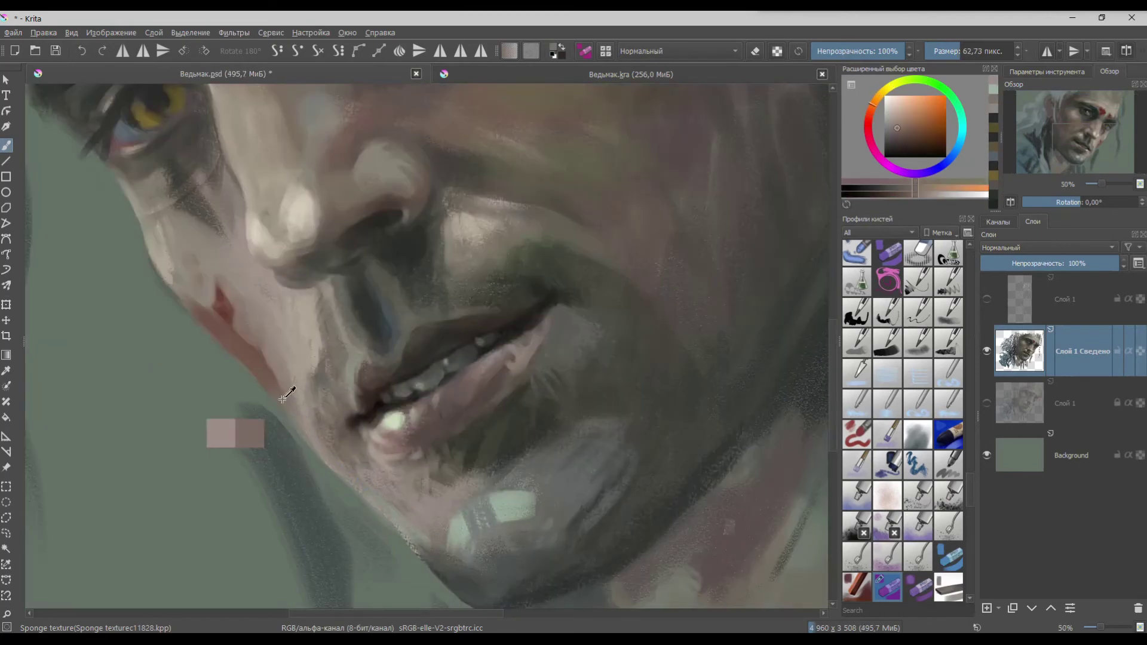
# - Blend reddish and skin tones along the far cheek edge and down the jaw to the chin
pyautogui.keyDown('ctrl'); pyautogui.click(272, 369); pyautogui.keyUp('ctrl')
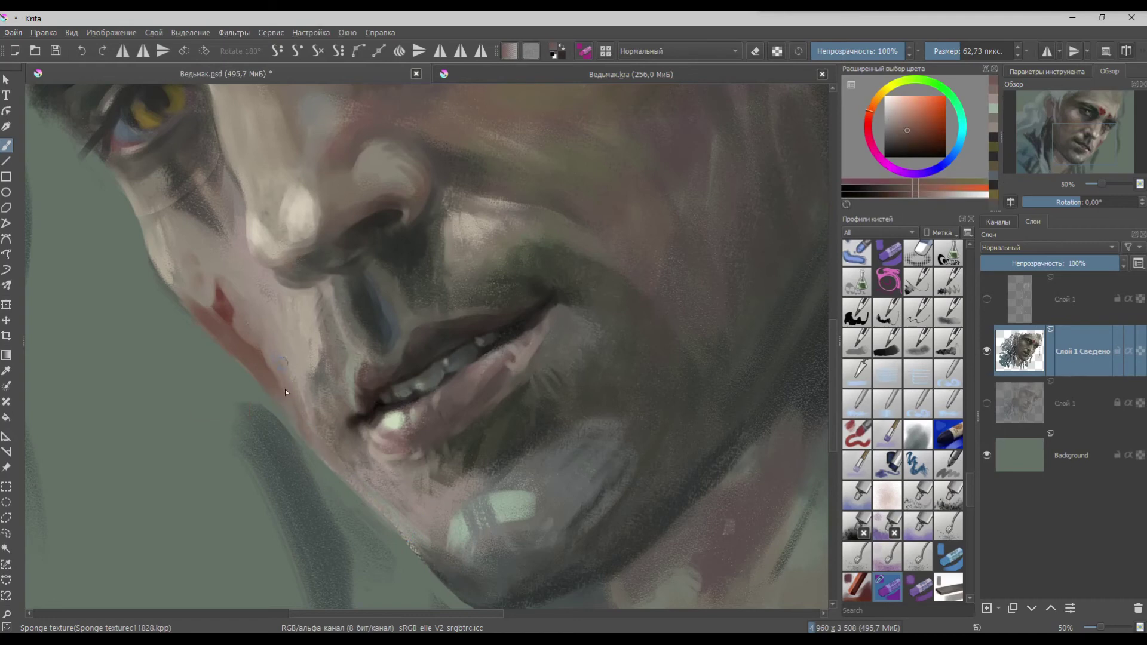
pyautogui.keyDown('ctrl'); pyautogui.click(371, 495); pyautogui.keyUp('ctrl')
pyautogui.moveTo(357, 478)
pyautogui.mouseDown()
pyautogui.moveTo(335, 440)
pyautogui.moveTo(455, 443)
pyautogui.moveTo(515, 481)
pyautogui.moveTo(325, 448)
pyautogui.moveTo(390, 532)
pyautogui.moveTo(432, 568)
pyautogui.moveTo(433, 537)
pyautogui.moveTo(403, 520)
pyautogui.moveTo(457, 574)
pyautogui.moveTo(403, 530)
pyautogui.moveTo(475, 520)
pyautogui.moveTo(428, 535)
pyautogui.mouseUp()
pyautogui.keyDown('ctrl'); pyautogui.click(358, 507); pyautogui.keyUp('ctrl')
pyautogui.keyDown('ctrl'); pyautogui.click(420, 508); pyautogui.keyUp('ctrl')
pyautogui.keyDown('ctrl'); pyautogui.click(459, 570); pyautogui.keyUp('ctrl')
# - Paint grey-green and dark strokes across the chin below its pale highlight
pyautogui.keyDown('ctrl'); pyautogui.click(517, 484); pyautogui.keyUp('ctrl')
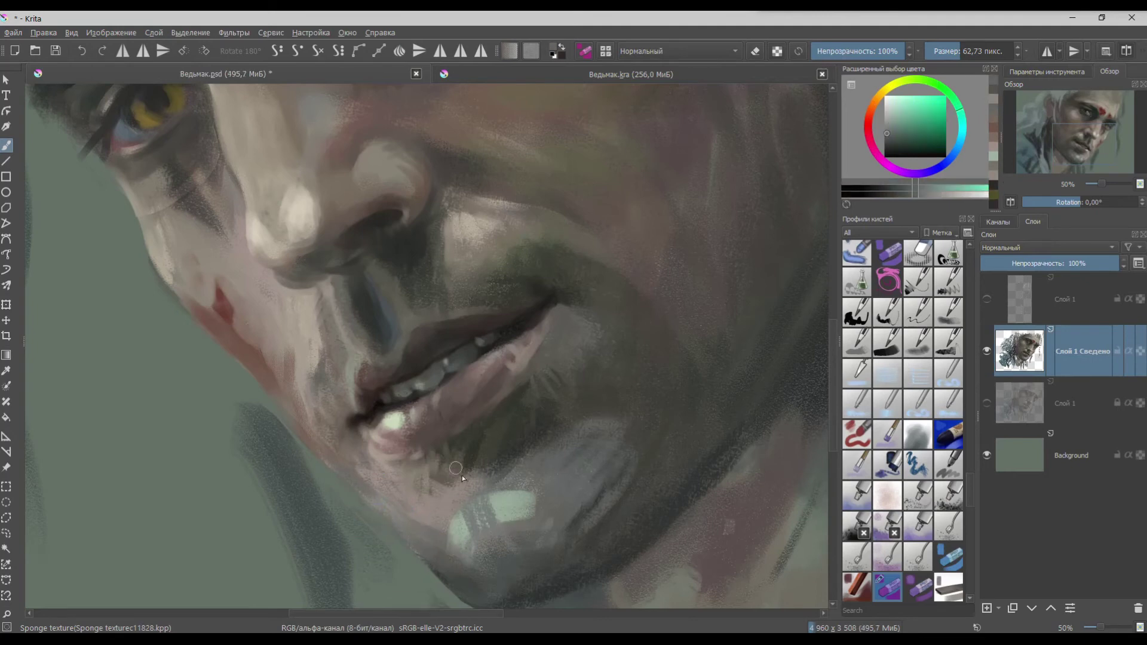
pyautogui.keyDown('ctrl'); pyautogui.click(533, 560); pyautogui.keyUp('ctrl')
pyautogui.moveTo(539, 555); pyautogui.dragTo(517, 537)
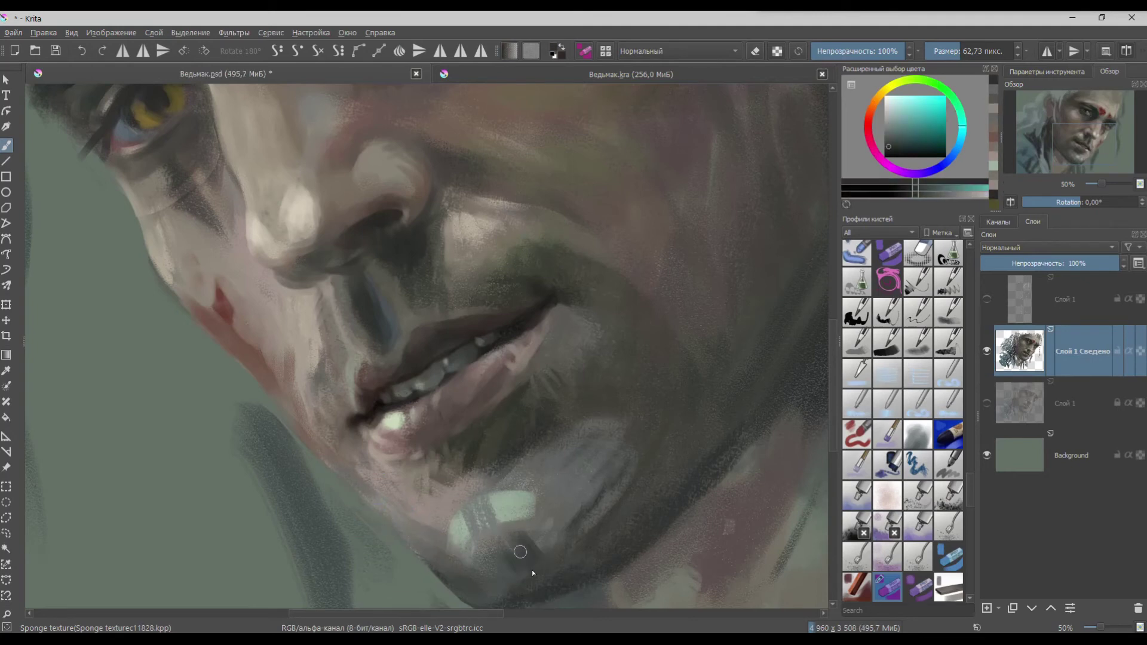
pyautogui.keyDown('ctrl'); pyautogui.click(517, 525); pyautogui.keyUp('ctrl')
pyautogui.keyDown('ctrl'); pyautogui.click(520, 528); pyautogui.keyUp('ctrl')
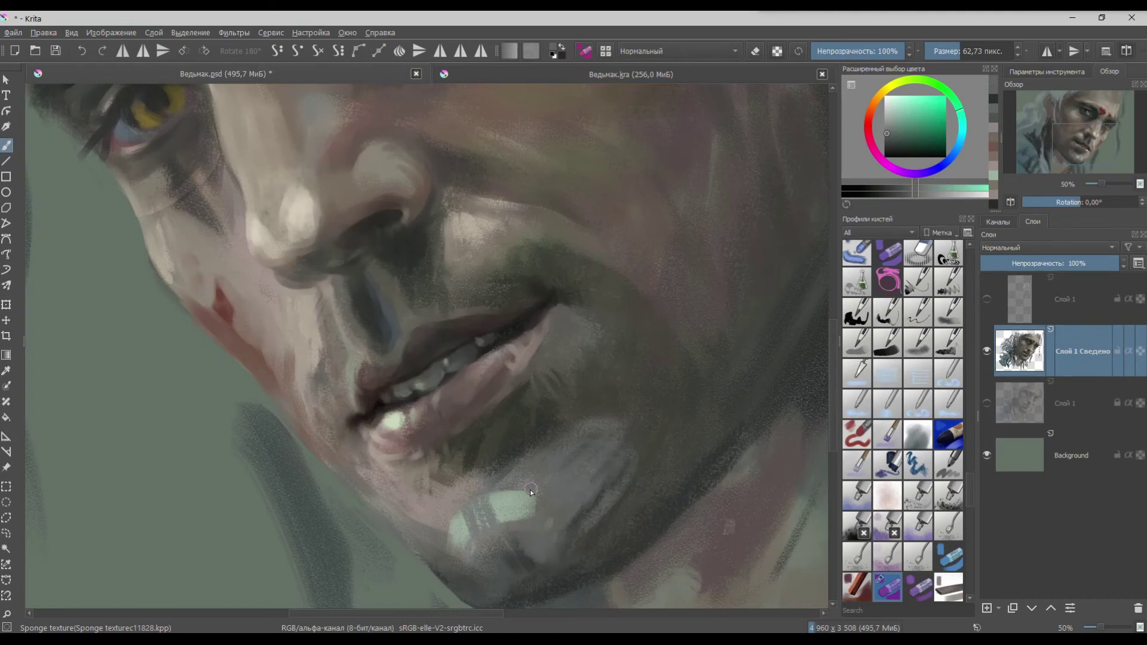
pyautogui.keyDown('ctrl'); pyautogui.click(515, 546); pyautogui.keyUp('ctrl')
pyautogui.moveTo(507, 569); pyautogui.dragTo(511, 590)
# - Soften the chin shading and add light greenish-grey strokes beside the highlight with sampled tones
pyautogui.keyDown('ctrl'); pyautogui.click(507, 548); pyautogui.keyUp('ctrl')
pyautogui.moveTo(507, 545); pyautogui.dragTo(512, 551)
pyautogui.keyDown('ctrl'); pyautogui.click(512, 545); pyautogui.keyUp('ctrl')
pyautogui.moveTo(514, 547); pyautogui.dragTo(539, 566)
pyautogui.keyDown('ctrl'); pyautogui.click(577, 562); pyautogui.keyUp('ctrl')
pyautogui.keyDown('ctrl'); pyautogui.click(547, 548); pyautogui.keyUp('ctrl')
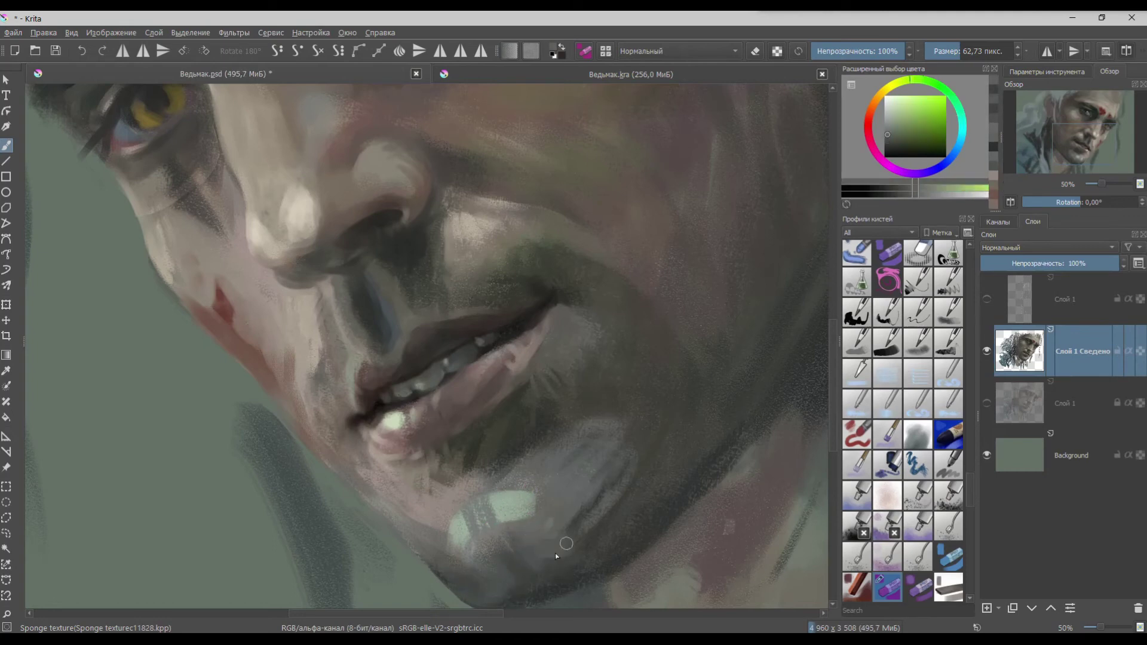
pyautogui.keyDown('ctrl'); pyautogui.click(528, 525); pyautogui.keyUp('ctrl')
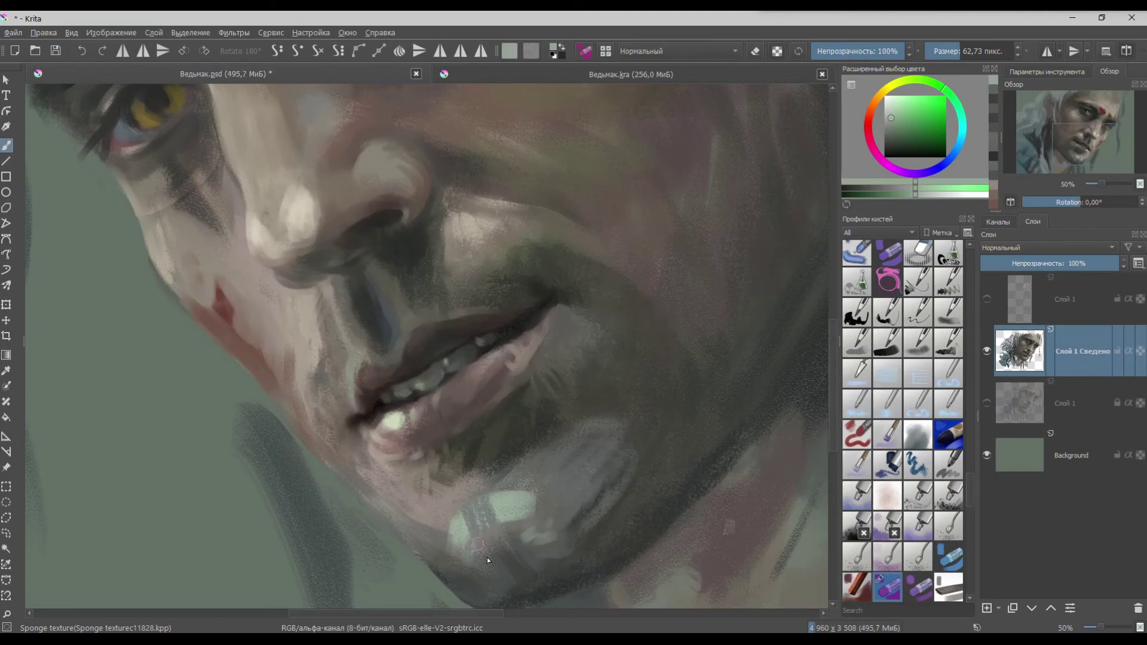
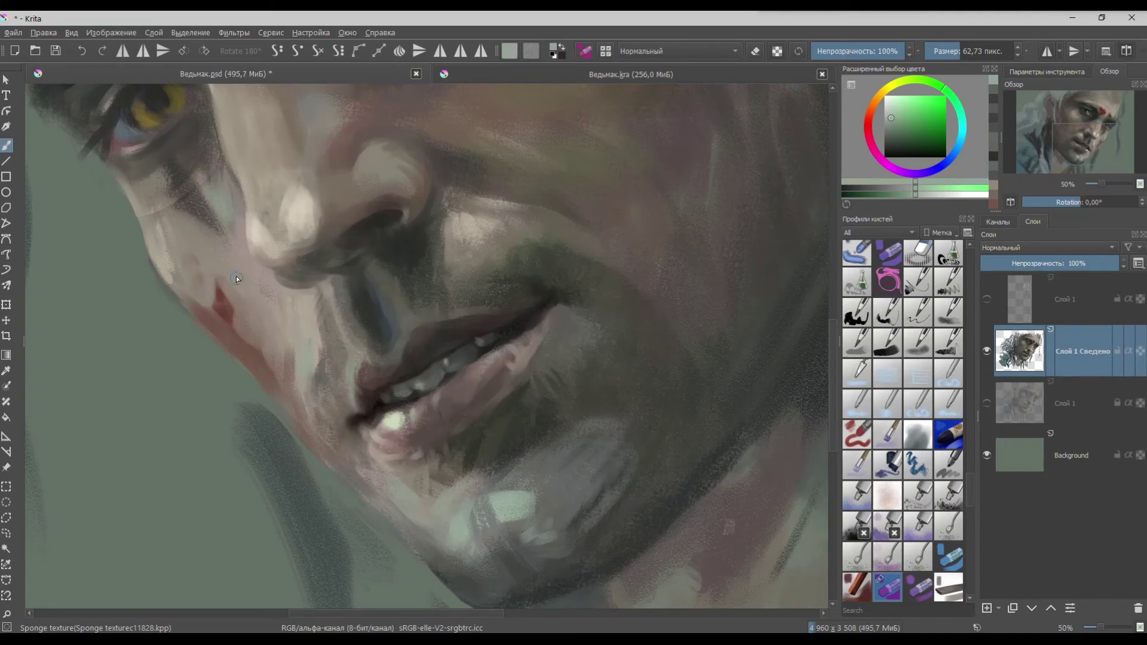
# - Redefine the dark mark beneath the far eye with sampled dark tones
pyautogui.keyDown('ctrl'); pyautogui.click(203, 173); pyautogui.keyUp('ctrl')
pyautogui.keyDown('ctrl'); pyautogui.click(70, 127); pyautogui.keyUp('ctrl')
pyautogui.moveTo(70, 127); pyautogui.dragTo(161, 243)
pyautogui.scroll(-2, 58, 129)
pyautogui.scroll(2, 54, 116)
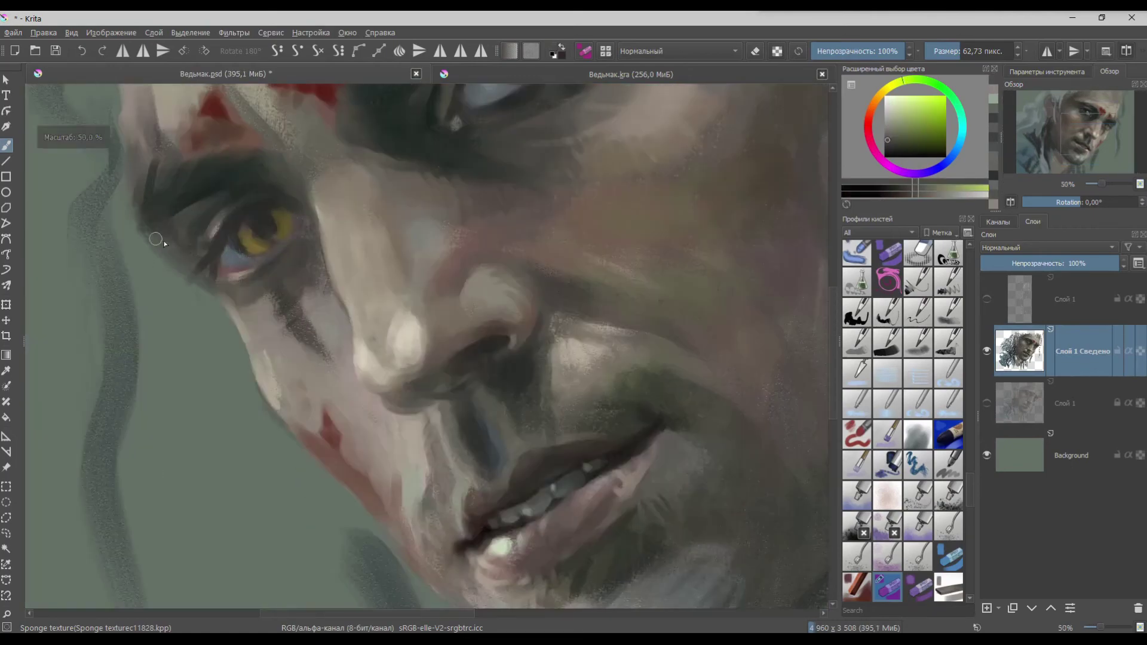
pyautogui.scroll(-1, 258, 252)
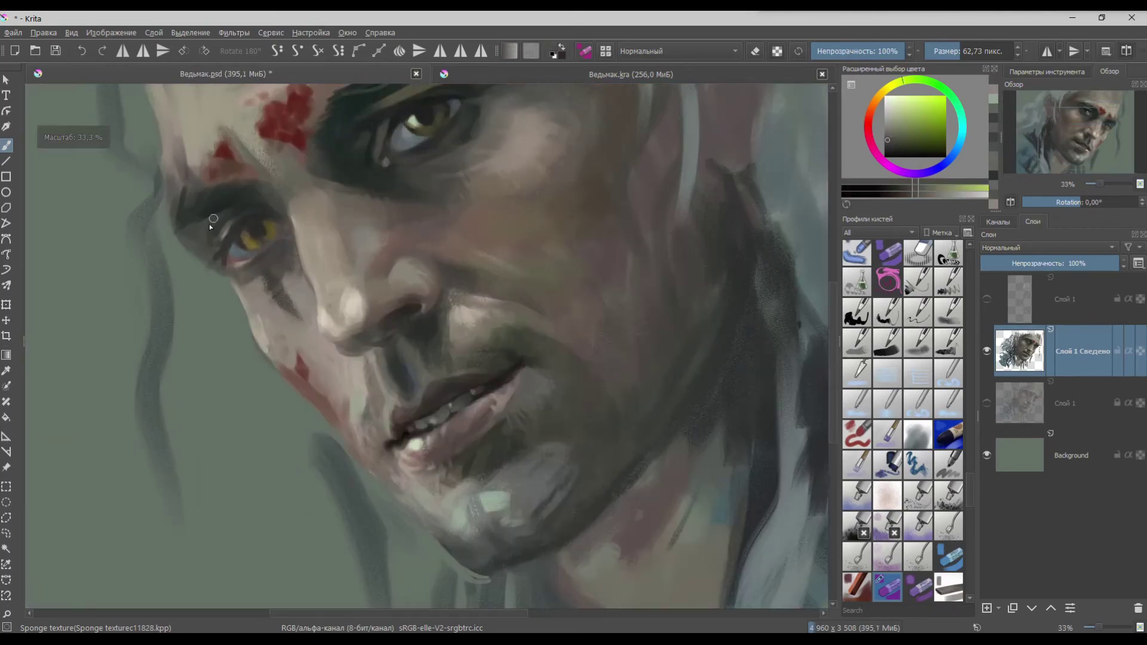
# - Refine the far brow edge, temple and under-eye area with sampled dark, brown and skin tones
pyautogui.press('e')
pyautogui.press('e')
pyautogui.keyDown('ctrl'); pyautogui.click(197, 220); pyautogui.keyUp('ctrl')
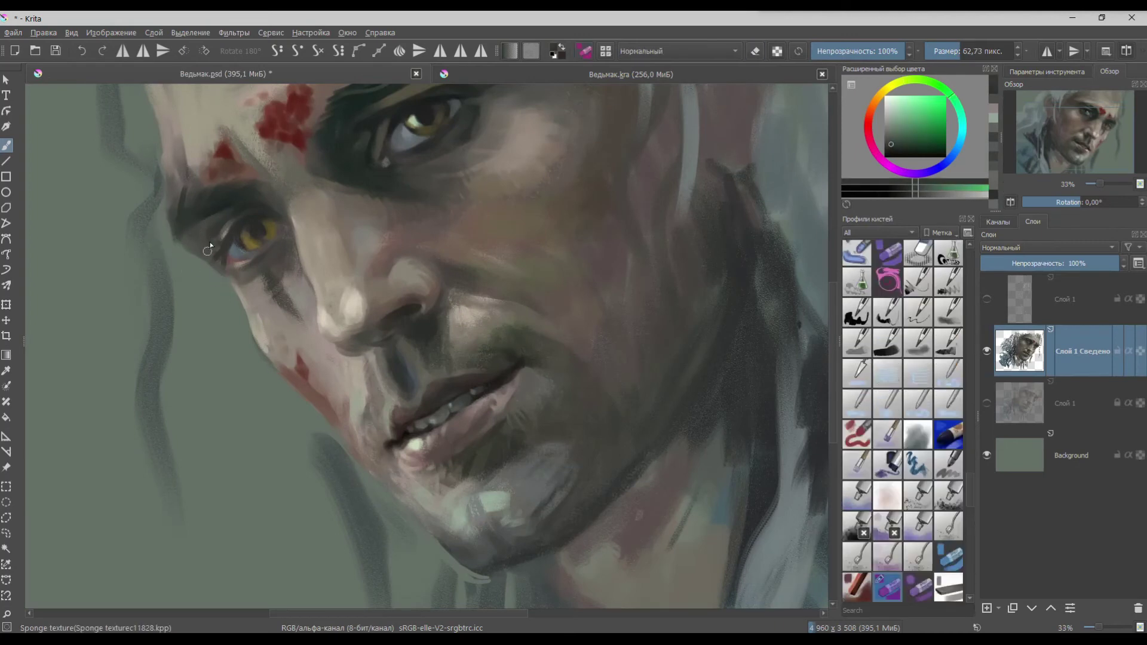
pyautogui.keyDown('ctrl'); pyautogui.click(278, 234); pyautogui.keyUp('ctrl')
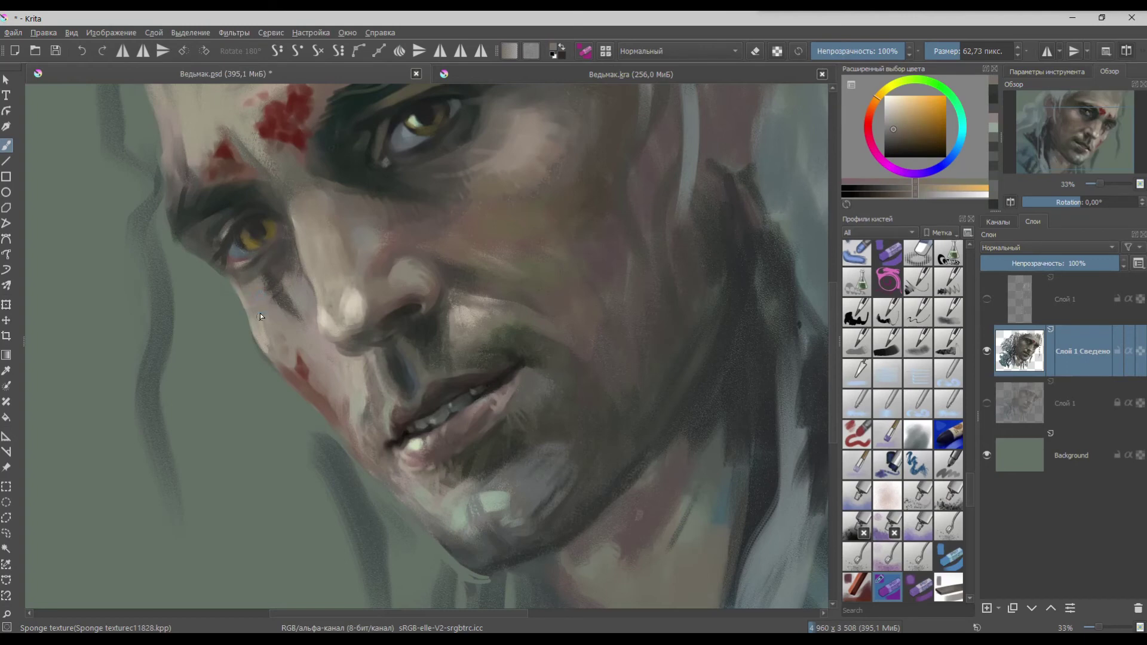
pyautogui.keyDown('ctrl'); pyautogui.click(220, 169); pyautogui.keyUp('ctrl')
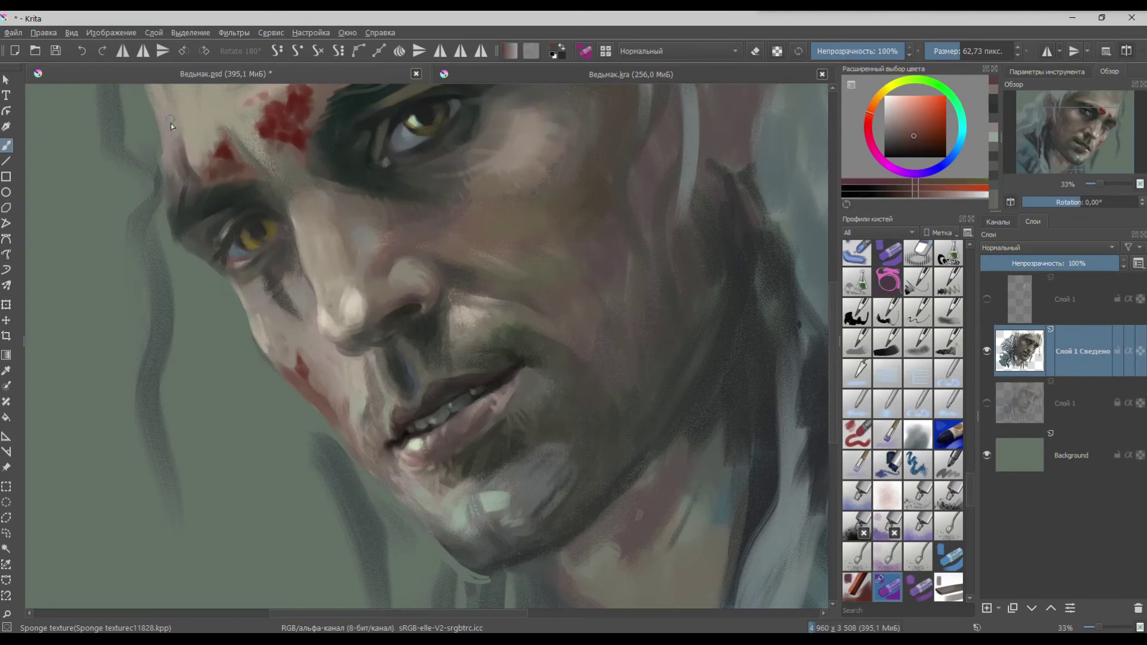
pyautogui.keyDown('ctrl'); pyautogui.click(282, 277); pyautogui.keyUp('ctrl')
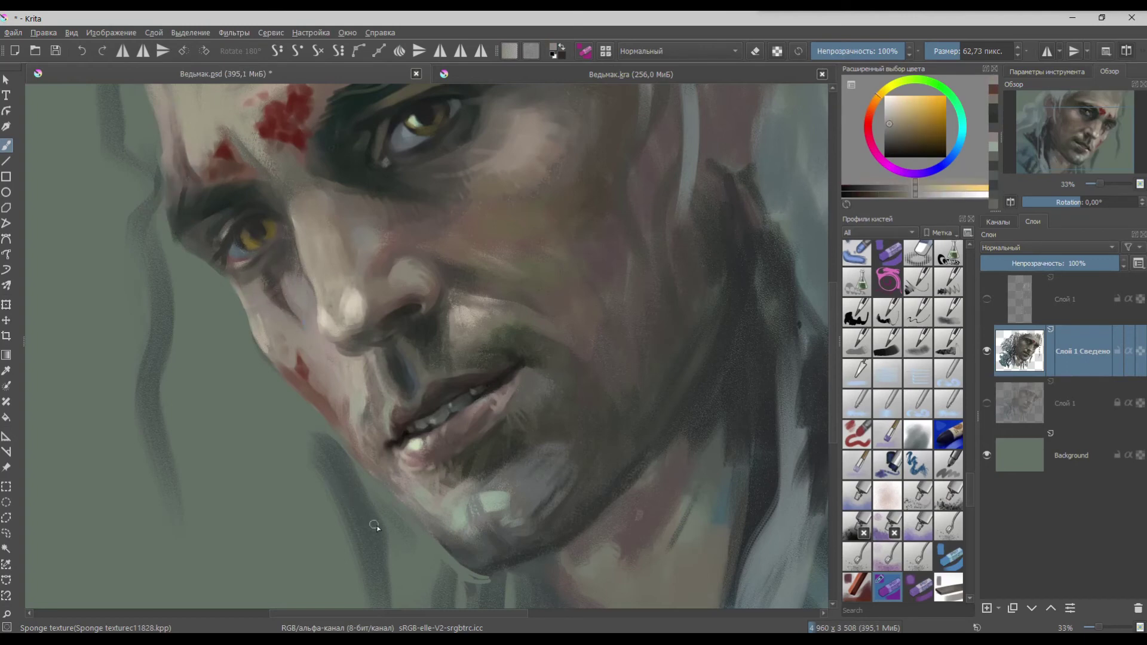
# - Adjust the chin and upper lip with sampled tones and lighten the cheek below the near eye
pyautogui.keyDown('ctrl'); pyautogui.click(404, 498); pyautogui.keyUp('ctrl')
pyautogui.keyDown('ctrl'); pyautogui.click(468, 488); pyautogui.keyUp('ctrl')
pyautogui.keyDown('ctrl'); pyautogui.click(445, 484); pyautogui.keyUp('ctrl')
pyautogui.keyDown('ctrl'); pyautogui.click(365, 340); pyautogui.keyUp('ctrl')
pyautogui.keyDown('ctrl'); pyautogui.click(356, 367); pyautogui.keyUp('ctrl')
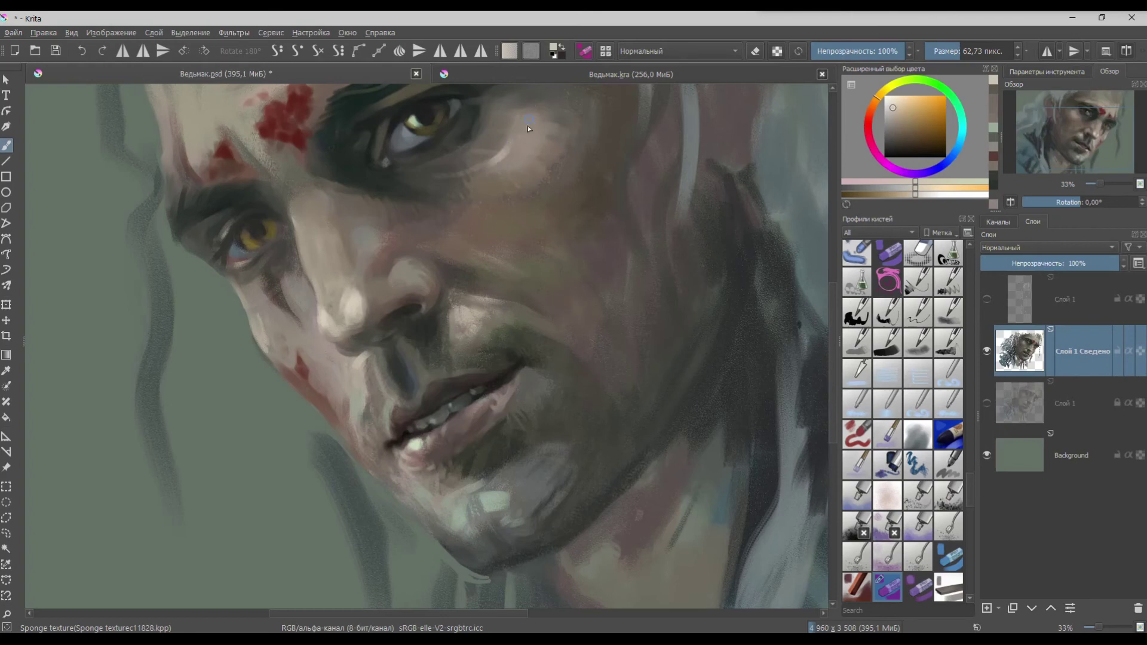
# - Model the side plane of the nose bridge with sampled light and mid skin tones
pyautogui.moveTo(335, 268)
pyautogui.mouseDown()
pyautogui.moveTo(335, 232)
pyautogui.moveTo(350, 263)
pyautogui.mouseUp()
pyautogui.keyDown('ctrl'); pyautogui.click(364, 263); pyautogui.keyUp('ctrl')
pyautogui.keyDown('ctrl'); pyautogui.click(434, 232); pyautogui.keyUp('ctrl')
pyautogui.keyDown('ctrl'); pyautogui.click(353, 266); pyautogui.keyUp('ctrl')
pyautogui.keyDown('ctrl'); pyautogui.click(366, 261); pyautogui.keyUp('ctrl')
pyautogui.keyDown('ctrl'); pyautogui.click(360, 263); pyautogui.keyUp('ctrl')
# - Blend the upper nose bridge and its shaded side plane with sampled skin tones
pyautogui.scroll(2, 341, 265)
pyautogui.keyDown('ctrl'); pyautogui.click(310, 299); pyautogui.keyUp('ctrl')
pyautogui.moveTo(303, 305)
pyautogui.mouseDown()
pyautogui.moveTo(345, 272)
pyautogui.moveTo(346, 295)
pyautogui.mouseUp()
pyautogui.keyDown('ctrl'); pyautogui.click(333, 299); pyautogui.keyUp('ctrl')
pyautogui.keyDown('ctrl'); pyautogui.click(353, 280); pyautogui.keyUp('ctrl')
pyautogui.moveTo(355, 222)
pyautogui.mouseDown()
pyautogui.moveTo(340, 261)
pyautogui.moveTo(396, 295)
pyautogui.moveTo(374, 346)
pyautogui.mouseUp()
pyautogui.scroll(-1, 357, 239)
# - Soften the edge between the nose bridge and its side plane with sampled brown tones, and save the document
pyautogui.keyDown('ctrl'); pyautogui.click(460, 294); pyautogui.keyUp('ctrl')
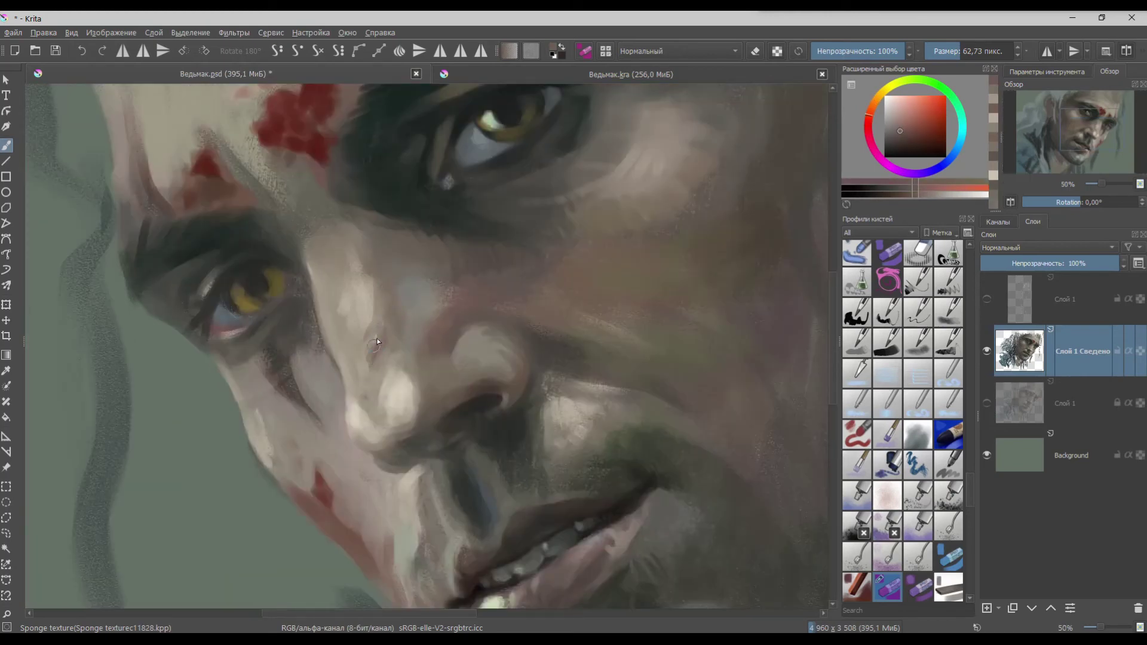
pyautogui.keyDown('ctrl'); pyautogui.click(390, 279); pyautogui.keyUp('ctrl')
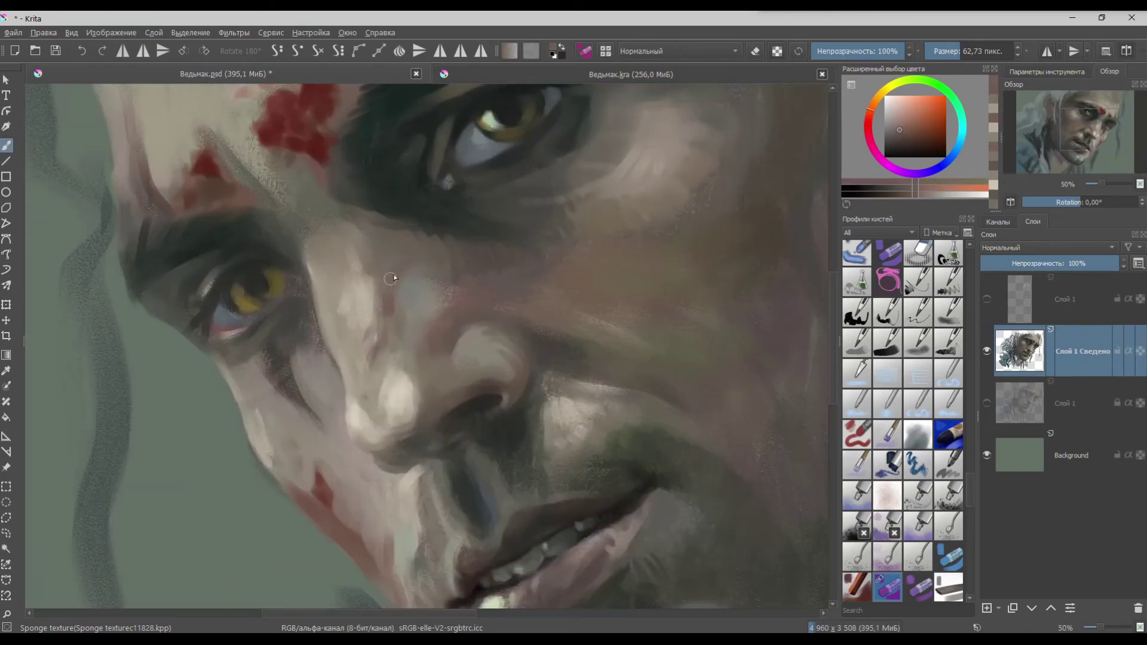
pyautogui.keyDown('ctrl'); pyautogui.click(445, 317); pyautogui.keyUp('ctrl')
pyautogui.moveTo(384, 294); pyautogui.dragTo(371, 321)
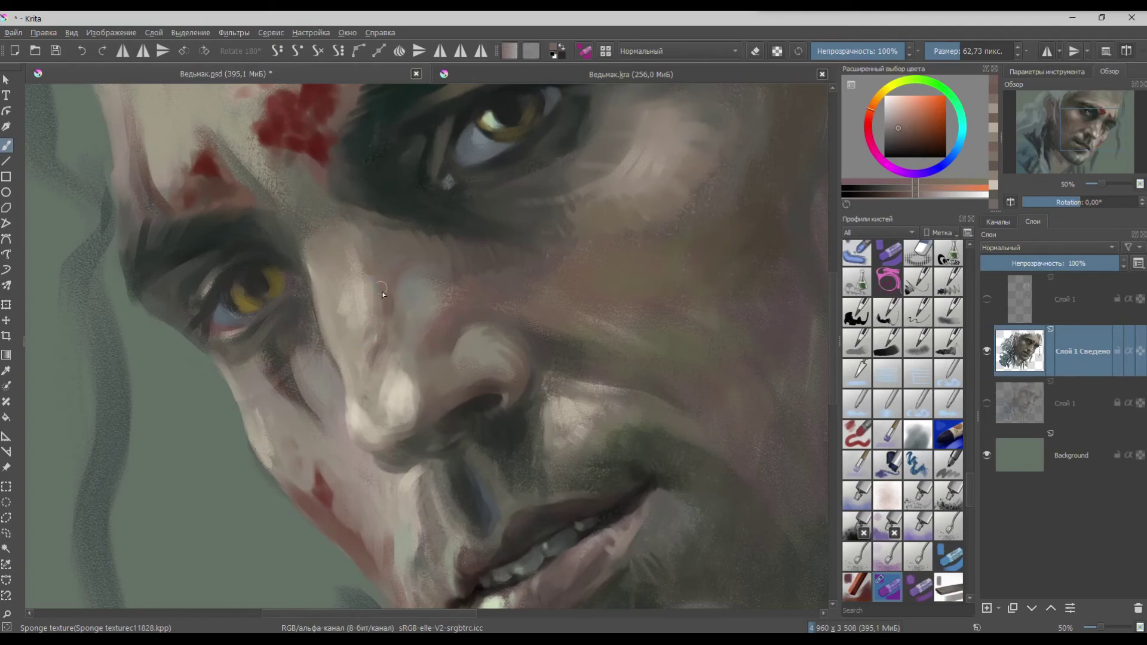
pyautogui.scroll(-3, 395, 260)
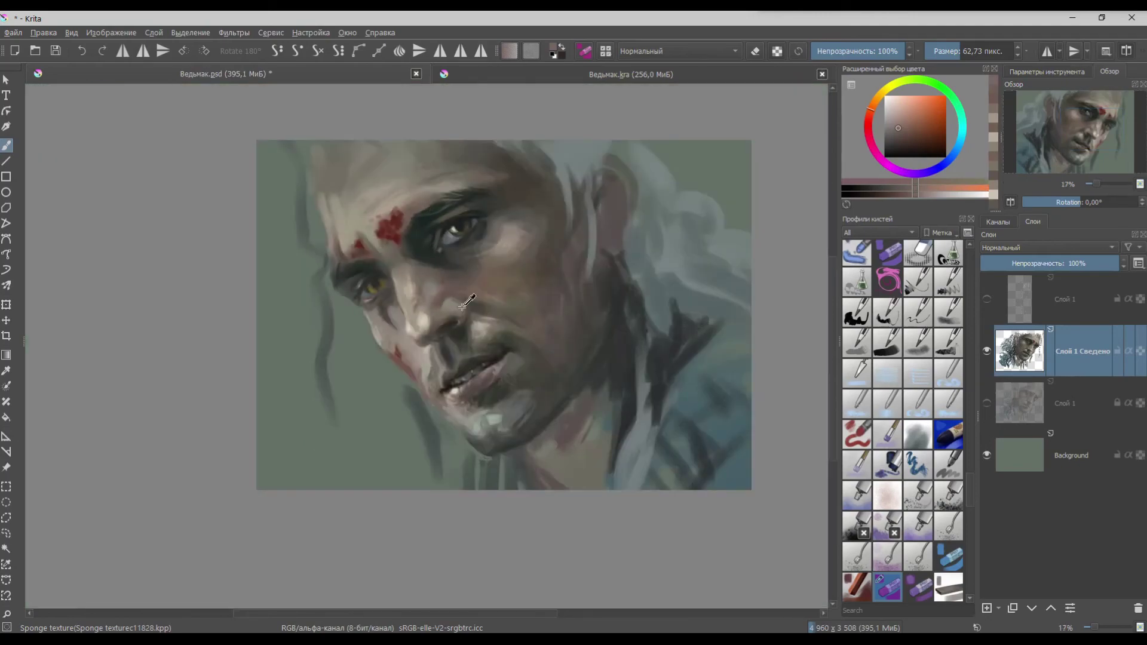
pyautogui.scroll(2, 420, 227)
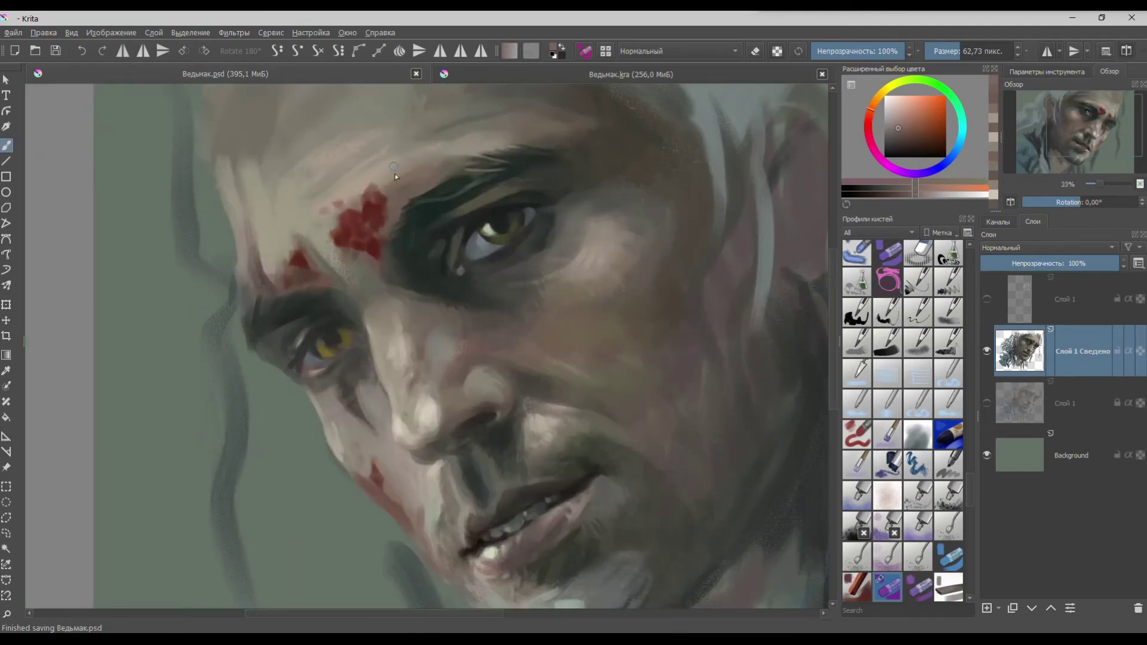
# - Reduce the brush to 45,76 px and redefine the dark mouth opening beside the front teeth with a sampled dark tone
pyautogui.keyDown('ctrl'); pyautogui.click(441, 317); pyautogui.keyUp('ctrl')
pyautogui.scroll(-1, 424, 324)
pyautogui.scroll(3, 495, 477)
pyautogui.keyDown('ctrl'); pyautogui.click(460, 505); pyautogui.keyUp('ctrl')
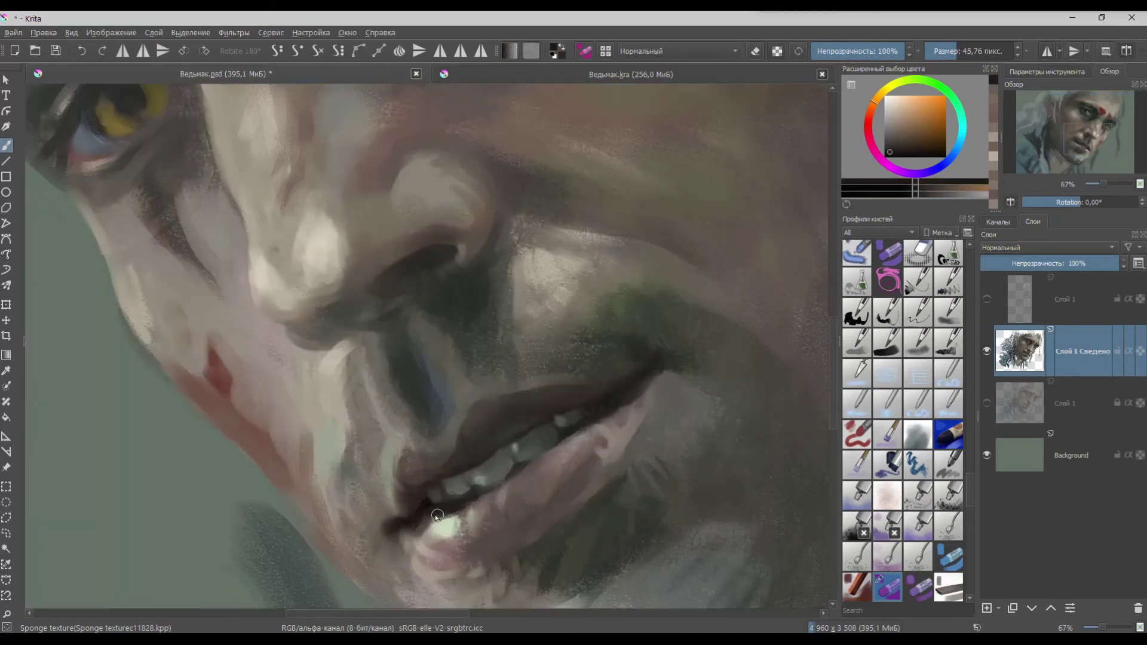
pyautogui.scroll(-3, 469, 498)
pyautogui.scroll(2, 465, 494)
pyautogui.scroll(-2, 465, 494)
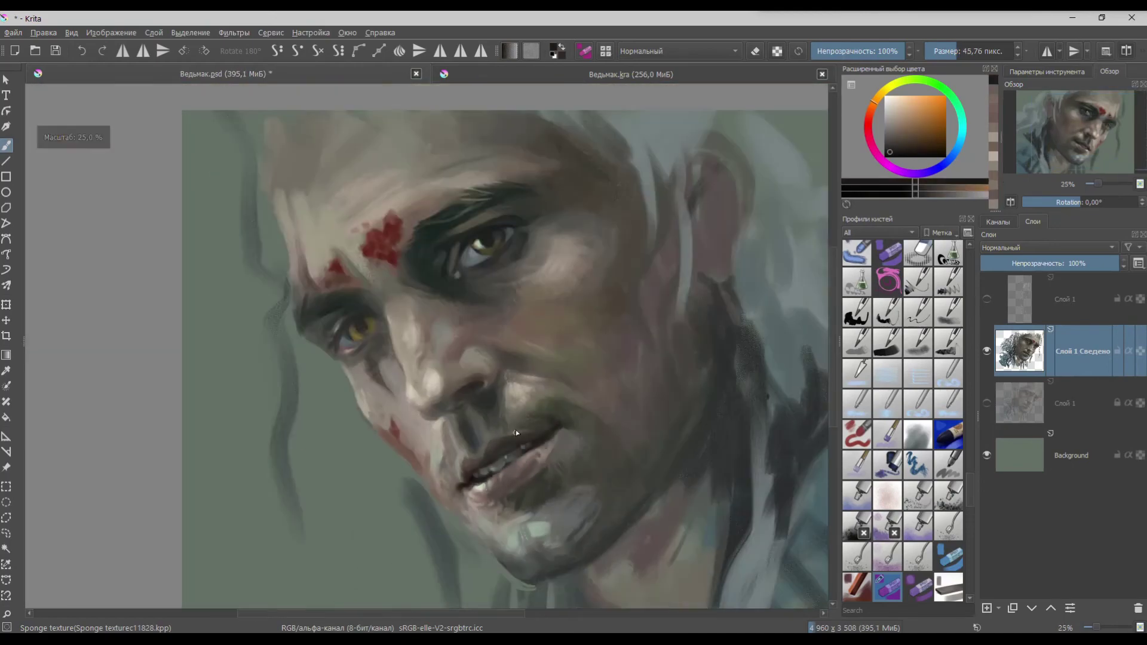
# - Touch up the lips and front teeth at the far side of the mouth with sampled tones, and save the document
pyautogui.scroll(3, 492, 498)
pyautogui.keyDown('ctrl'); pyautogui.click(428, 509); pyautogui.keyUp('ctrl')
pyautogui.scroll(-2, 416, 493)
pyautogui.scroll(2, 476, 454)
pyautogui.keyDown('ctrl'); pyautogui.click(432, 489); pyautogui.keyUp('ctrl')
pyautogui.keyDown('ctrl'); pyautogui.click(443, 477); pyautogui.keyUp('ctrl')
pyautogui.moveTo(455, 501)
pyautogui.mouseDown()
pyautogui.moveTo(467, 507)
pyautogui.moveTo(453, 454)
pyautogui.mouseUp()
pyautogui.keyDown('ctrl'); pyautogui.click(467, 494); pyautogui.keyUp('ctrl')
pyautogui.scroll(-3, 457, 417)
pyautogui.hotkey('ctrl', 's')
# - Model the side of the nose and the near nostril wing with sampled light and mid skin tones
pyautogui.scroll(1, 524, 312)
pyautogui.moveTo(470, 234); pyautogui.dragTo(460, 226)
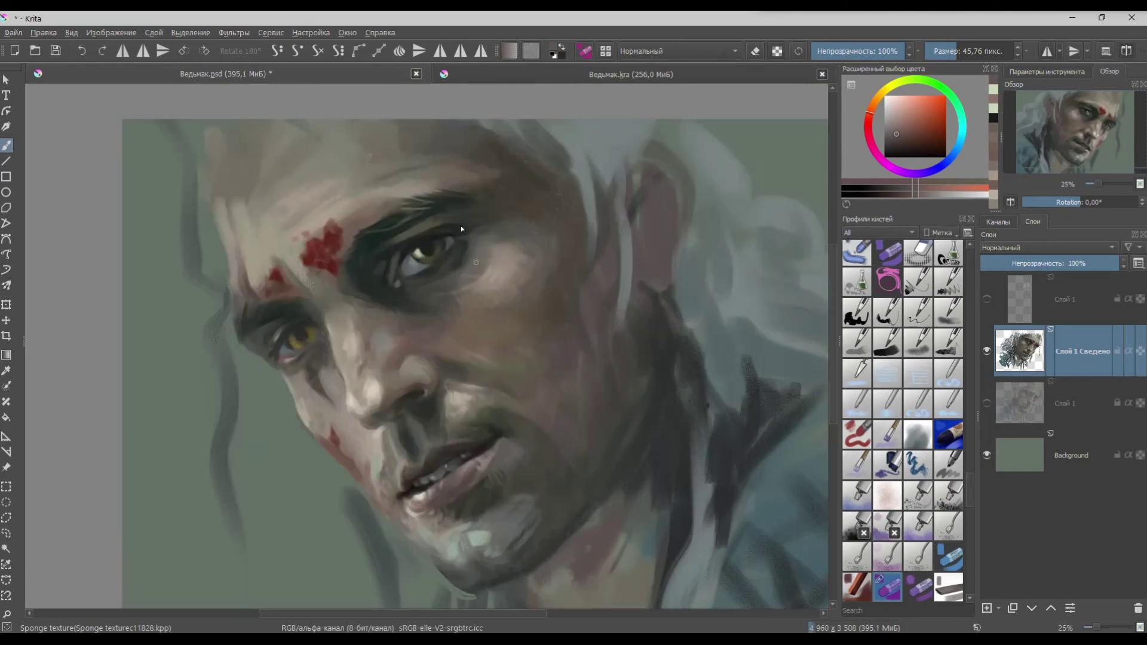
pyautogui.scroll(3, 401, 358)
pyautogui.keyDown('ctrl'); pyautogui.click(406, 374); pyautogui.keyUp('ctrl')
pyautogui.moveTo(399, 380)
pyautogui.mouseDown()
pyautogui.moveTo(382, 393)
pyautogui.moveTo(406, 407)
pyautogui.mouseUp()
pyautogui.keyDown('ctrl'); pyautogui.click(395, 399); pyautogui.keyUp('ctrl')
pyautogui.keyDown('ctrl'); pyautogui.click(419, 399); pyautogui.keyUp('ctrl')
pyautogui.moveTo(419, 403)
pyautogui.mouseDown()
pyautogui.moveTo(373, 406)
pyautogui.moveTo(404, 413)
pyautogui.mouseUp()
pyautogui.keyDown('ctrl'); pyautogui.click(375, 408); pyautogui.keyUp('ctrl')
pyautogui.keyDown('ctrl'); pyautogui.click(397, 446); pyautogui.keyUp('ctrl')
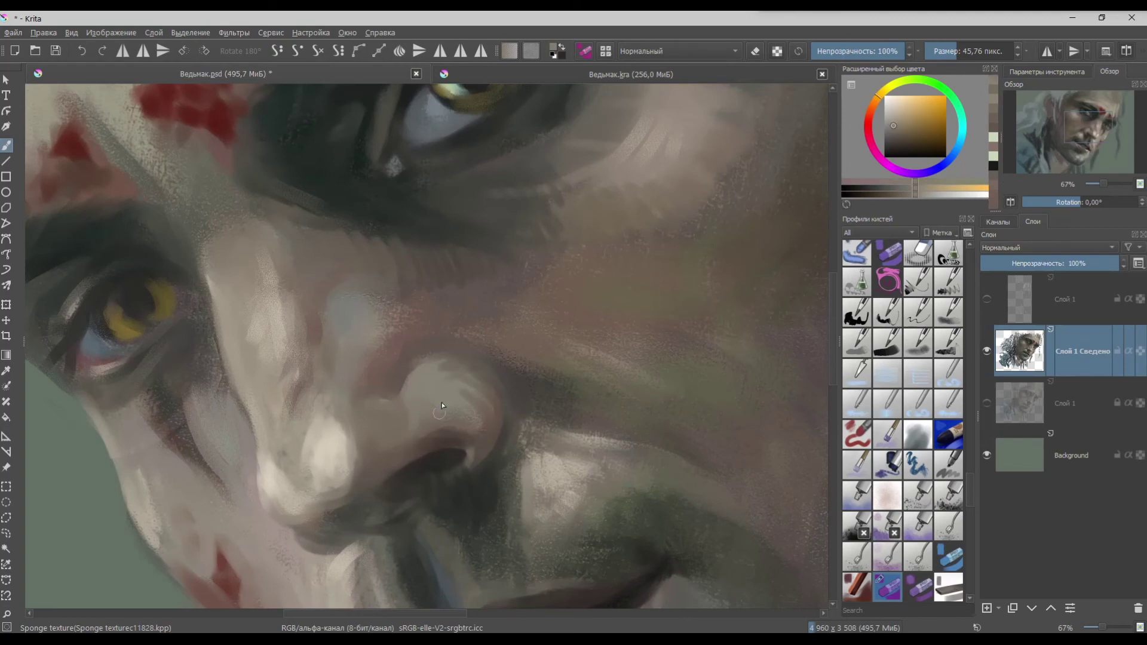
# - Refine the nose bridge and the inner corner of the far eye with sampled tones
pyautogui.keyDown('ctrl'); pyautogui.click(319, 331); pyautogui.keyUp('ctrl')
pyautogui.moveTo(317, 338); pyautogui.dragTo(316, 360)
pyautogui.scroll(-1, 386, 373)
pyautogui.keyDown('ctrl'); pyautogui.click(198, 307); pyautogui.keyUp('ctrl')
pyautogui.moveTo(192, 313)
pyautogui.mouseDown()
pyautogui.moveTo(177, 326)
pyautogui.moveTo(222, 332)
pyautogui.mouseUp()
pyautogui.keyDown('ctrl'); pyautogui.click(173, 346); pyautogui.keyUp('ctrl')
# - Paint a pale blue catchlight in the far eye
pyautogui.click(894, 103)
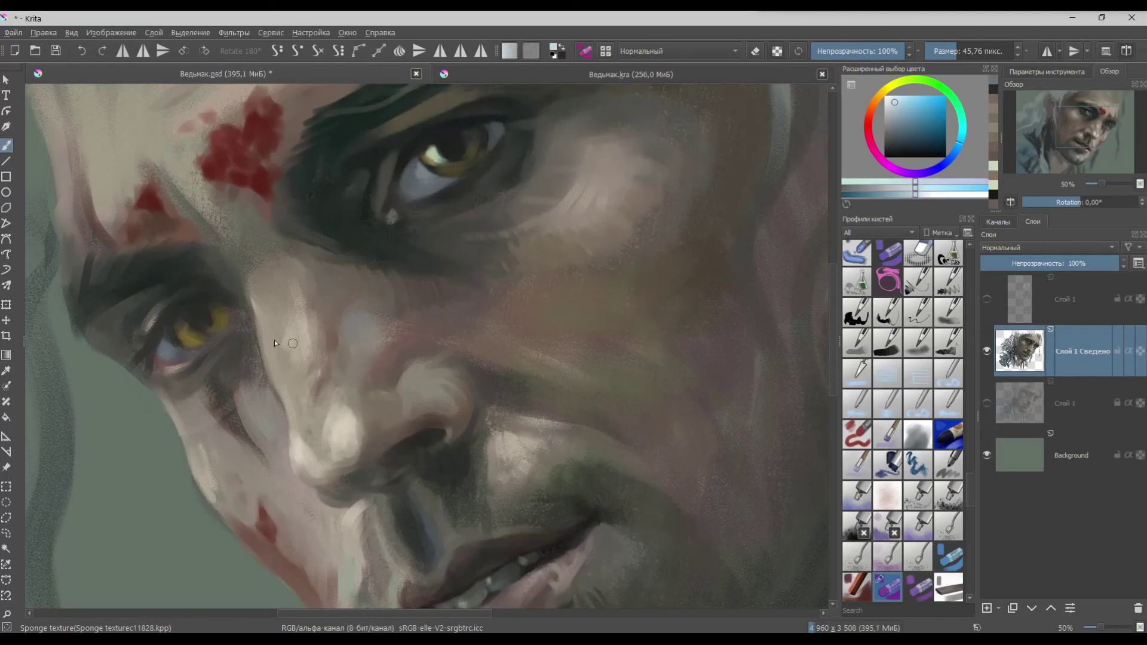
pyautogui.scroll(-3, 196, 318)
pyautogui.scroll(2, 186, 333)
pyautogui.scroll(-3, 214, 322)
pyautogui.scroll(1, 217, 320)
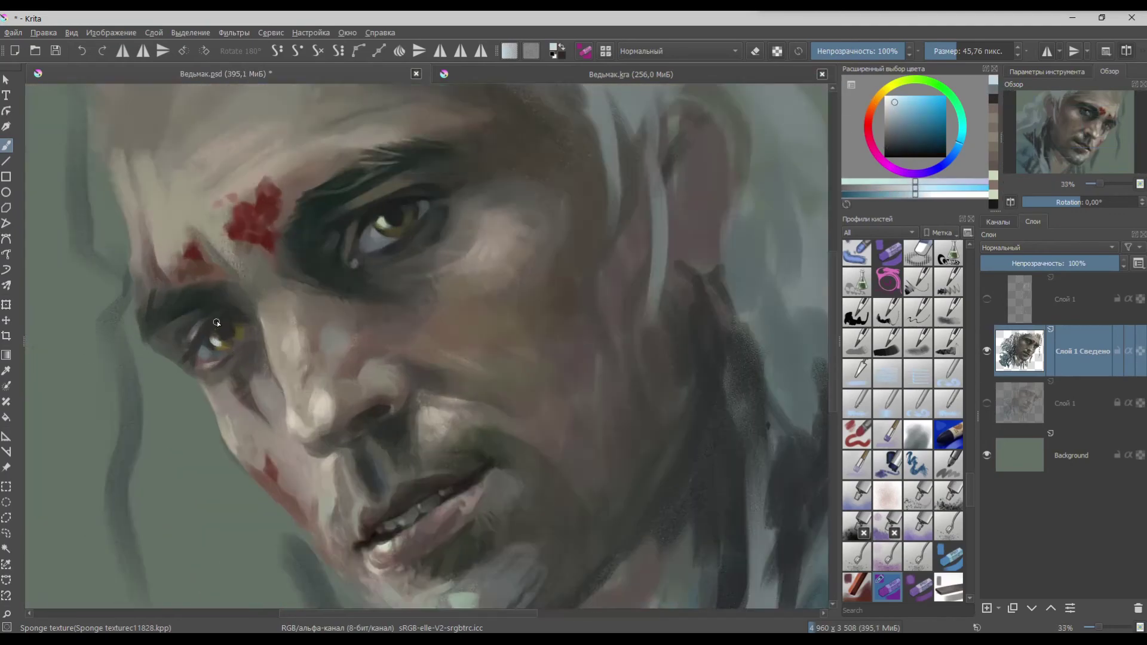
pyautogui.scroll(1, 217, 321)
pyautogui.scroll(-1, 514, 153)
pyautogui.scroll(1, 514, 160)
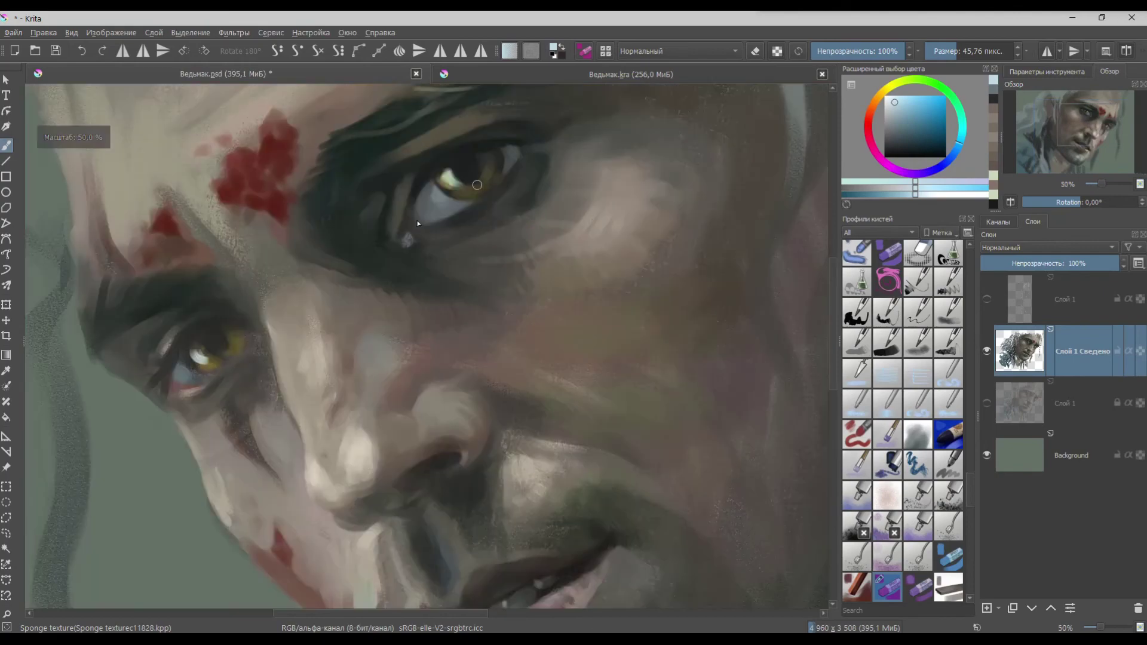
# - Add pale blue highlights to the near eye and save the document
pyautogui.scroll(-1, 252, 345)
pyautogui.scroll(-2, 436, 233)
pyautogui.scroll(1, 445, 279)
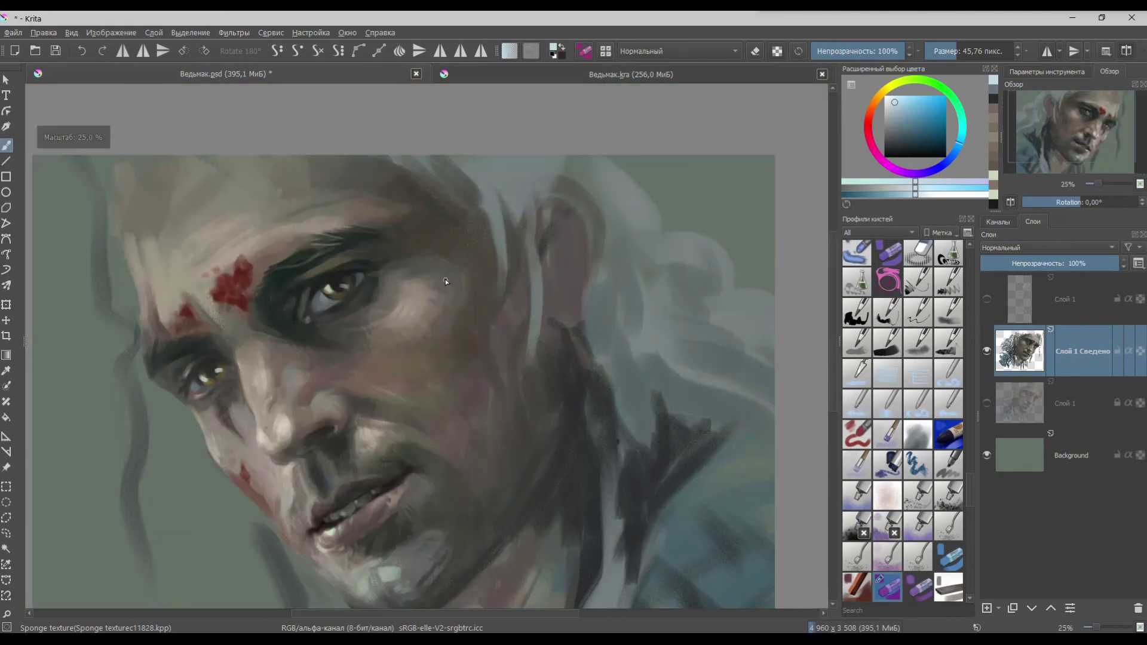
pyautogui.scroll(4, 323, 278)
pyautogui.scroll(-2, 322, 278)
pyautogui.scroll(-4, 298, 328)
pyautogui.scroll(3, 275, 384)
pyautogui.scroll(-3, 276, 384)
pyautogui.scroll(1, 365, 328)
pyautogui.hotkey('ctrl', 's')
# - Accent the catchlights in both eyes with small pale blue dabs
pyautogui.scroll(1, 281, 403)
pyautogui.click(252, 375)
pyautogui.scroll(-2, 276, 388)
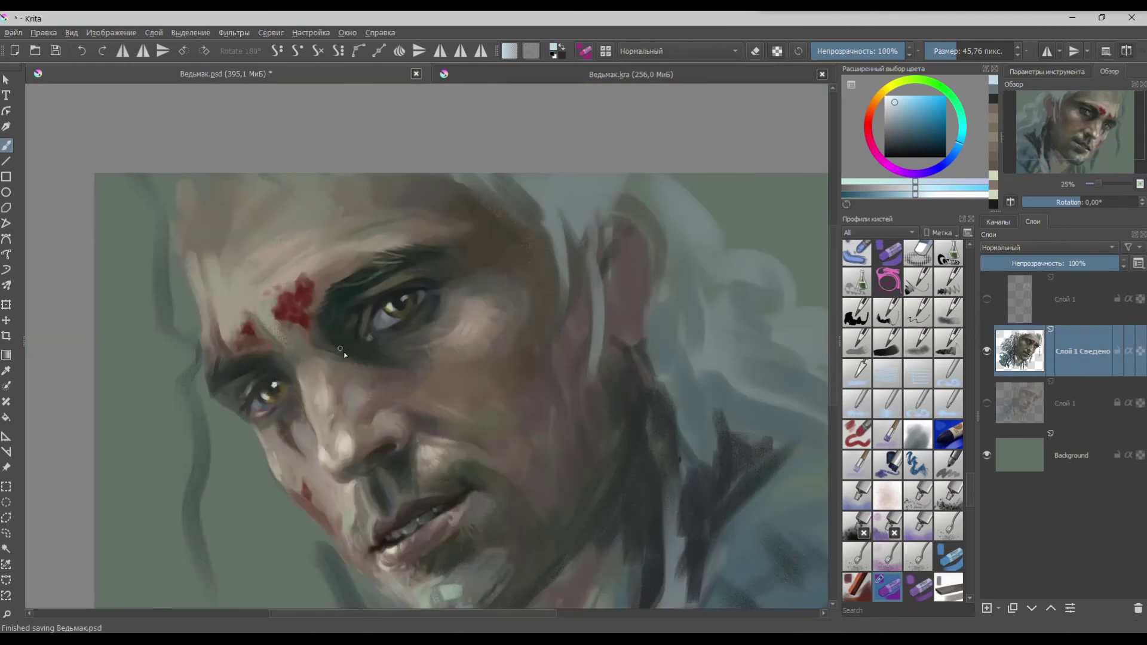
pyautogui.scroll(3, 406, 304)
pyautogui.click(384, 303)
pyautogui.scroll(-3, 436, 293)
# - Touch up the near eye and its socket with sampled dark tones
pyautogui.scroll(1, 427, 298)
pyautogui.keyDown('ctrl'); pyautogui.click(430, 299); pyautogui.keyUp('ctrl')
pyautogui.scroll(2, 431, 300)
pyautogui.scroll(-2, 456, 313)
pyautogui.keyDown('ctrl'); pyautogui.click(376, 315); pyautogui.keyUp('ctrl')
pyautogui.keyDown('ctrl'); pyautogui.click(362, 312); pyautogui.keyUp('ctrl')
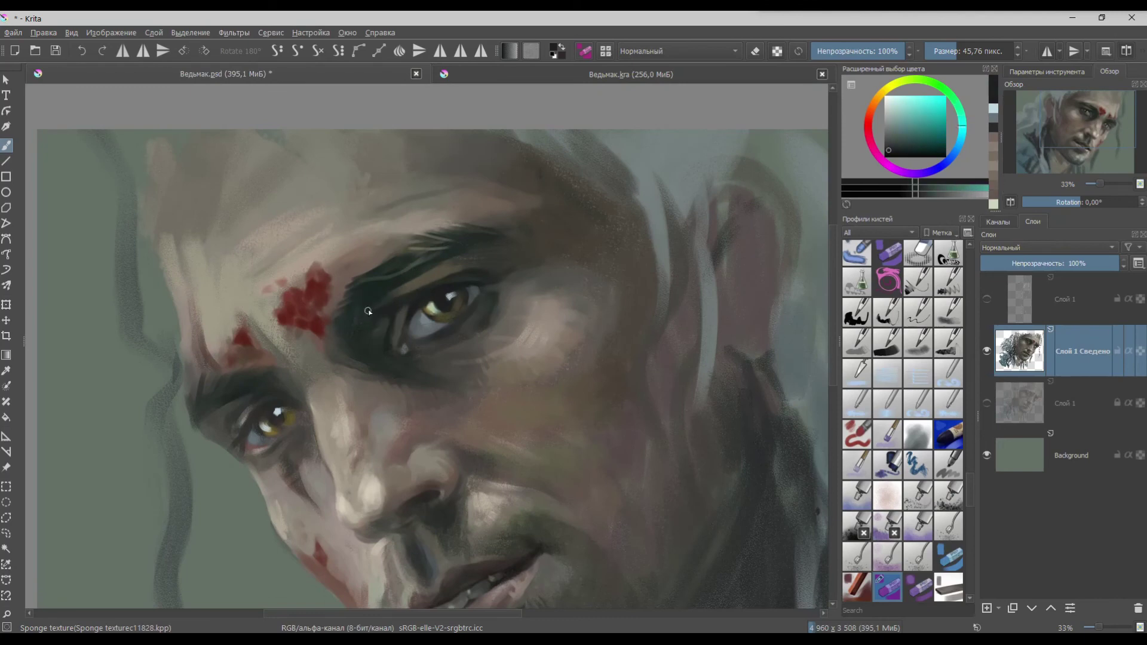
# - Add a new layer, paint dark magenta shadows around the near eye and brow, and set the layer opacity to 54%
pyautogui.click(873, 152)
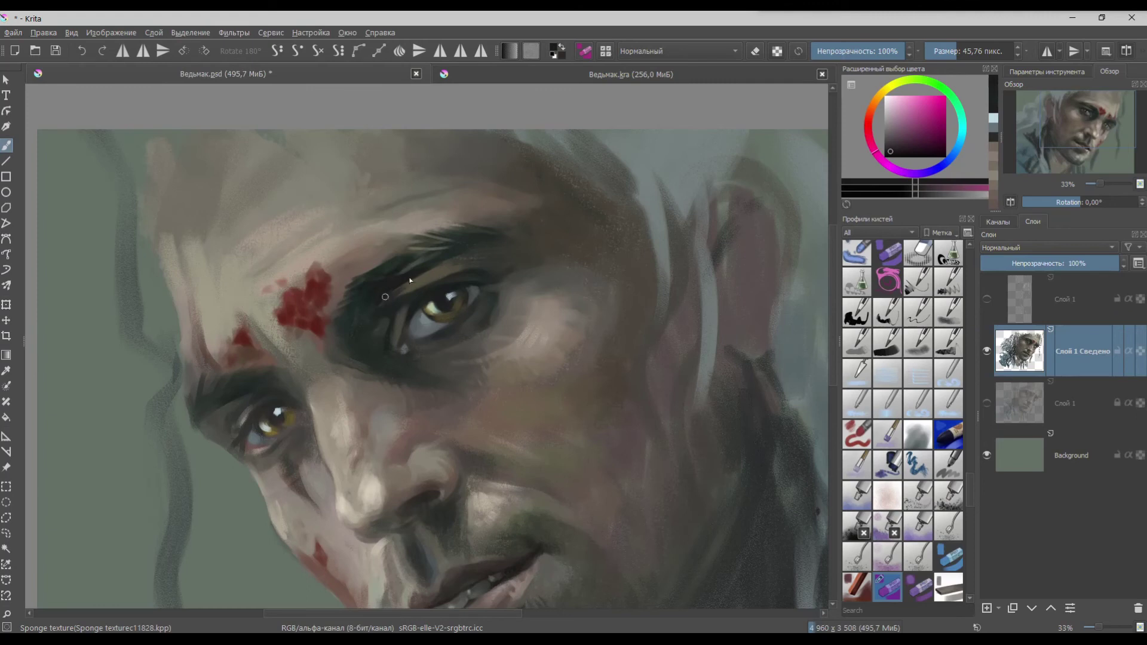
pyautogui.press('Insert')
pyautogui.moveTo(421, 313); pyautogui.dragTo(435, 312)
pyautogui.moveTo(406, 291)
pyautogui.mouseDown()
pyautogui.moveTo(461, 264)
pyautogui.moveTo(381, 295)
pyautogui.moveTo(393, 306)
pyautogui.moveTo(375, 329)
pyautogui.moveTo(374, 355)
pyautogui.mouseUp()
pyautogui.moveTo(477, 268)
pyautogui.mouseDown()
pyautogui.moveTo(445, 282)
pyautogui.moveTo(507, 274)
pyautogui.mouseUp()
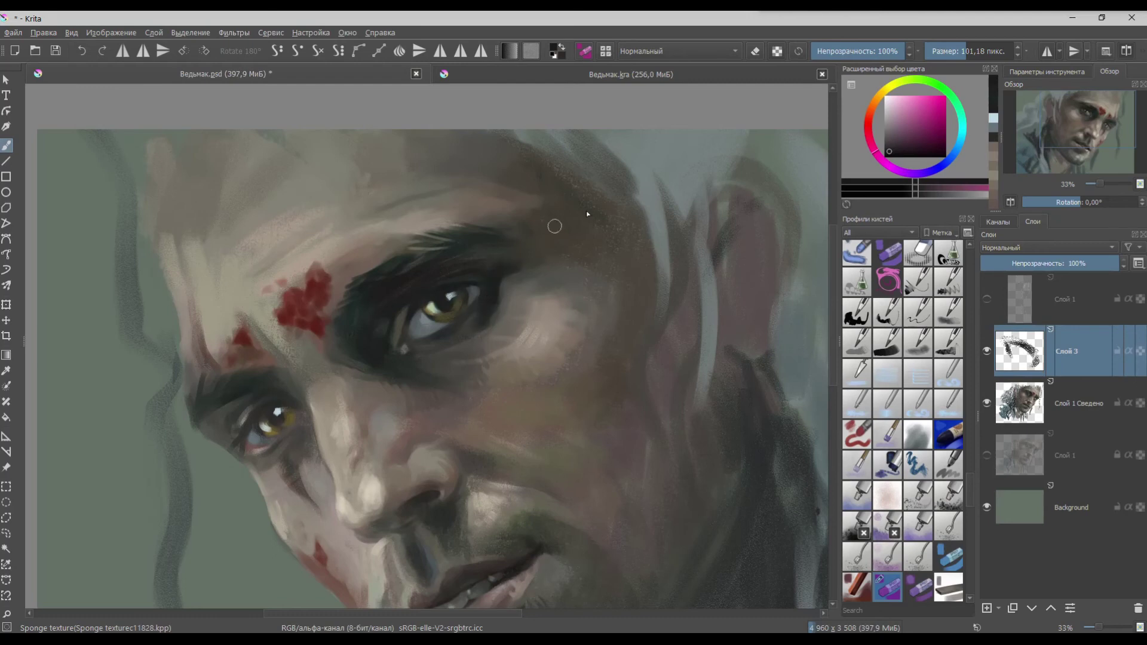
pyautogui.click(1055, 264)
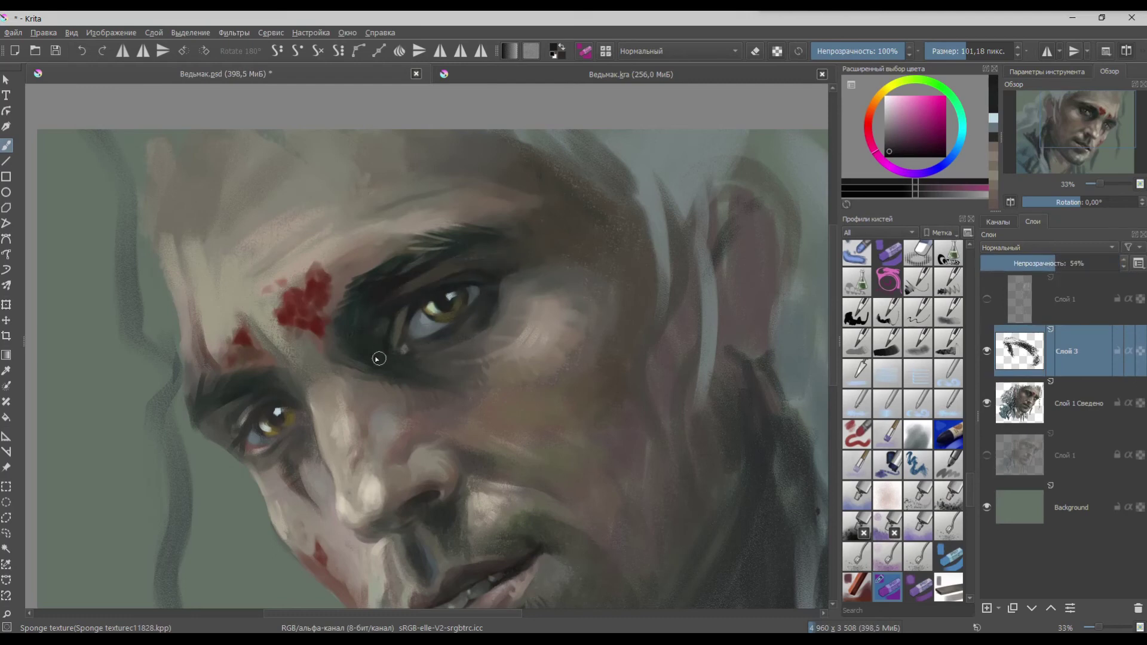
# - Deepen the shadows beneath the nose and around the mouth with the dark magenta tone
pyautogui.moveTo(451, 494)
pyautogui.mouseDown()
pyautogui.moveTo(448, 559)
pyautogui.moveTo(434, 533)
pyautogui.moveTo(380, 527)
pyautogui.moveTo(417, 518)
pyautogui.mouseUp()
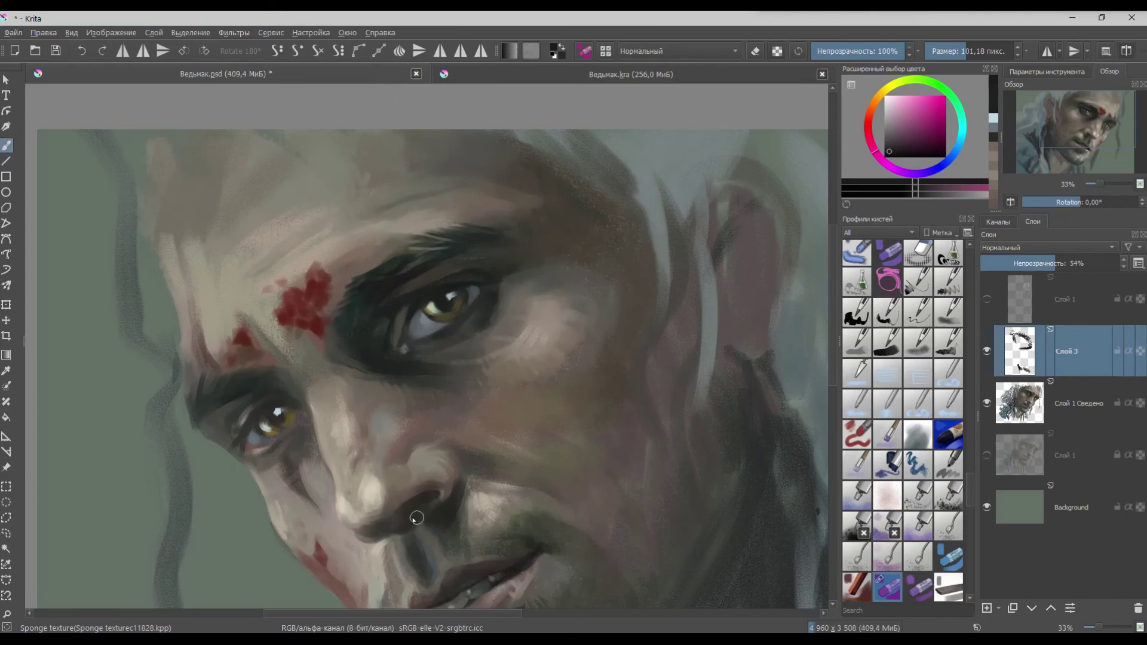
pyautogui.scroll(1, 475, 460)
pyautogui.scroll(-3, 469, 449)
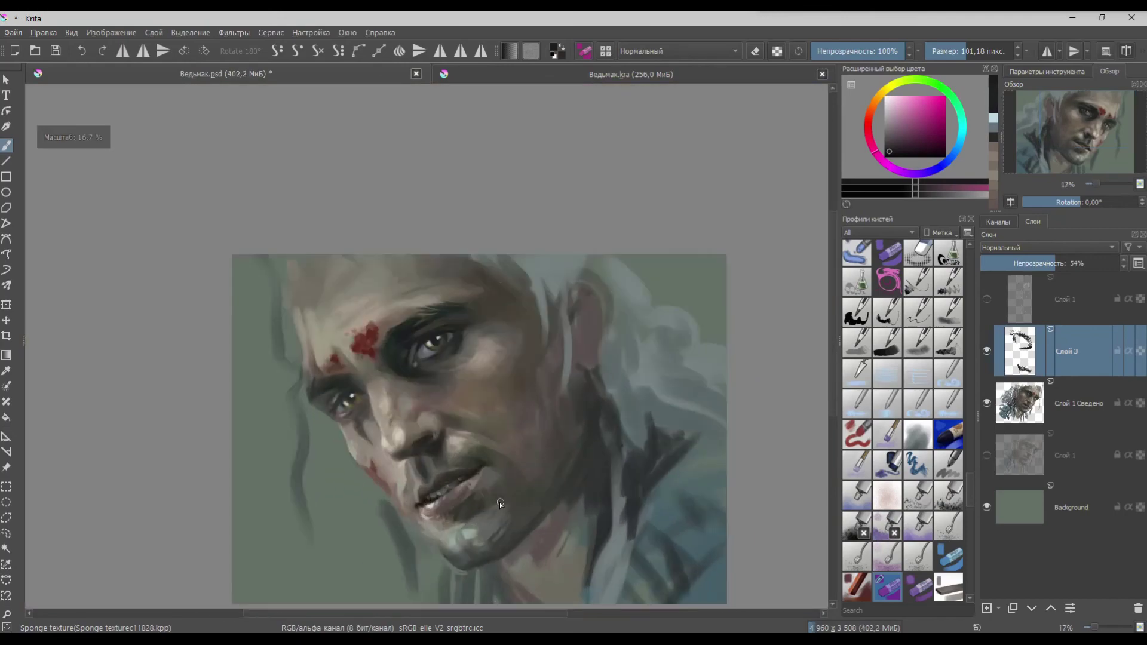
pyautogui.scroll(2, 477, 504)
pyautogui.scroll(-1, 484, 485)
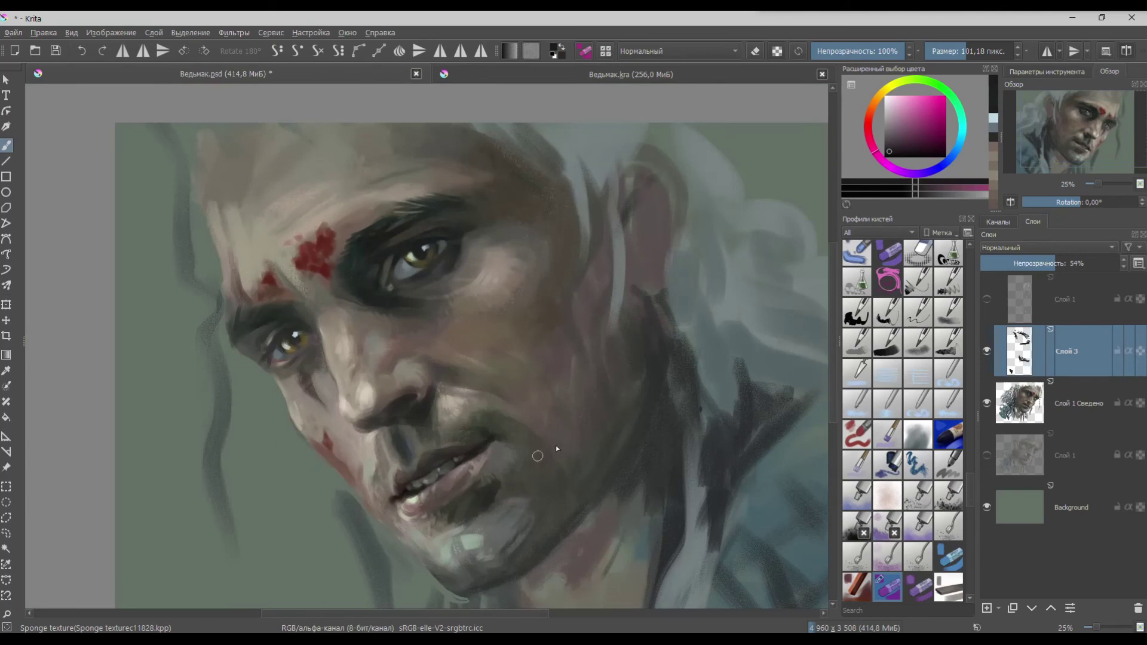
# - Enlarge the brush to 149,52 px and darken the inner corner of the far eye, the jaw and the side of the cheek
pyautogui.keyDown('shift'); pyautogui.moveTo(569, 422); pyautogui.dragTo(597, 422); pyautogui.keyUp('shift')
pyautogui.moveTo(304, 347); pyautogui.dragTo(306, 338)
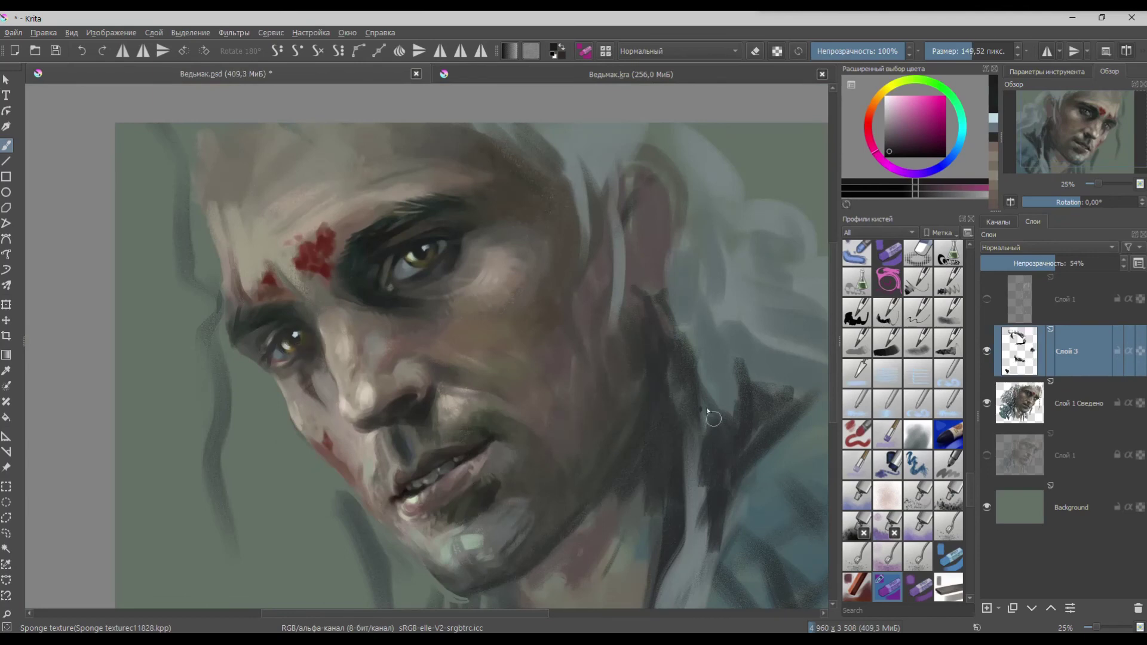
pyautogui.moveTo(638, 339)
pyautogui.mouseDown()
pyautogui.moveTo(638, 412)
pyautogui.moveTo(599, 476)
pyautogui.mouseUp()
pyautogui.moveTo(565, 538)
pyautogui.mouseDown()
pyautogui.moveTo(523, 562)
pyautogui.moveTo(586, 497)
pyautogui.moveTo(577, 475)
pyautogui.mouseUp()
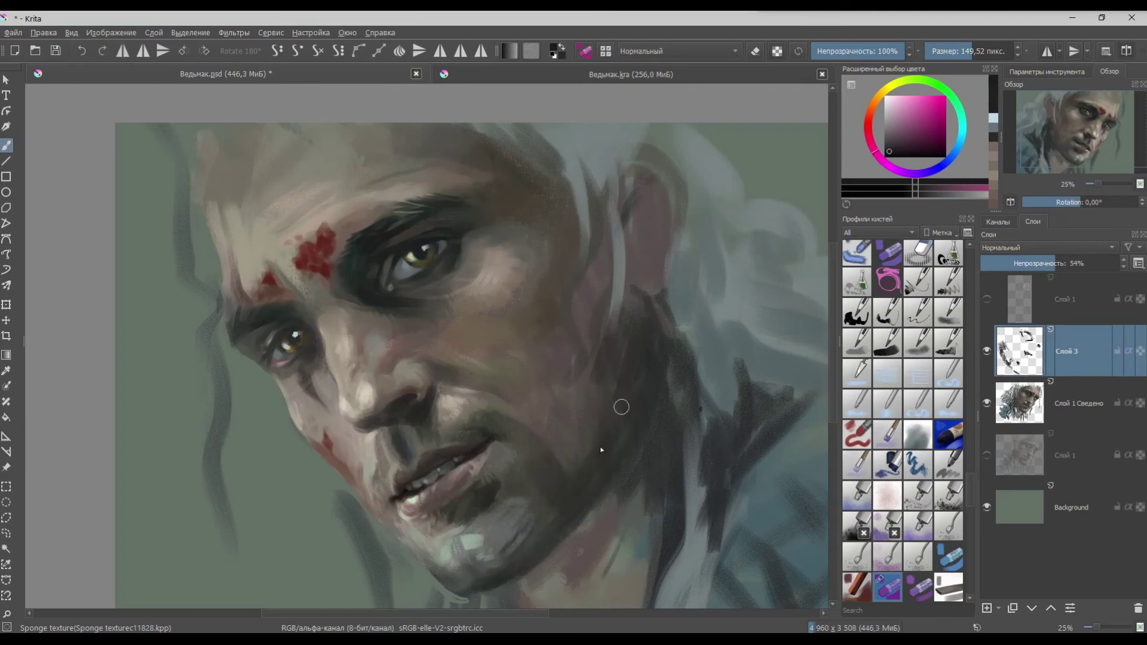
pyautogui.moveTo(618, 258)
pyautogui.mouseDown()
pyautogui.moveTo(619, 298)
pyautogui.moveTo(576, 282)
pyautogui.mouseUp()
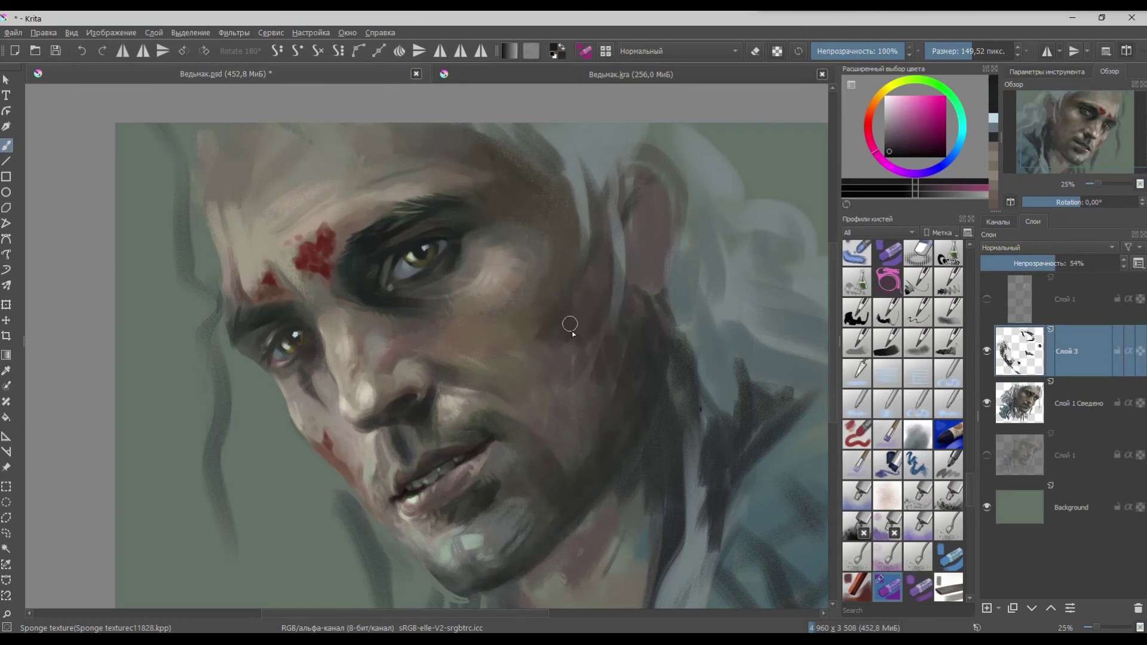
# - Darken the area in front of the ear, its outer contour and its lobe
pyautogui.moveTo(606, 206); pyautogui.dragTo(588, 280)
pyautogui.moveTo(624, 226); pyautogui.dragTo(653, 301)
pyautogui.moveTo(688, 218)
pyautogui.mouseDown()
pyautogui.moveTo(687, 281)
pyautogui.moveTo(673, 303)
pyautogui.mouseUp()
pyautogui.moveTo(678, 203); pyautogui.dragTo(682, 241)
pyautogui.moveTo(645, 150); pyautogui.dragTo(624, 229)
# - Deepen the shadow running from the earlobe down the jaw and neck
pyautogui.moveTo(662, 308)
pyautogui.mouseDown()
pyautogui.moveTo(659, 455)
pyautogui.moveTo(593, 492)
pyautogui.moveTo(569, 564)
pyautogui.moveTo(581, 512)
pyautogui.moveTo(598, 507)
pyautogui.moveTo(573, 540)
pyautogui.mouseUp()
pyautogui.moveTo(621, 491); pyautogui.dragTo(576, 534)
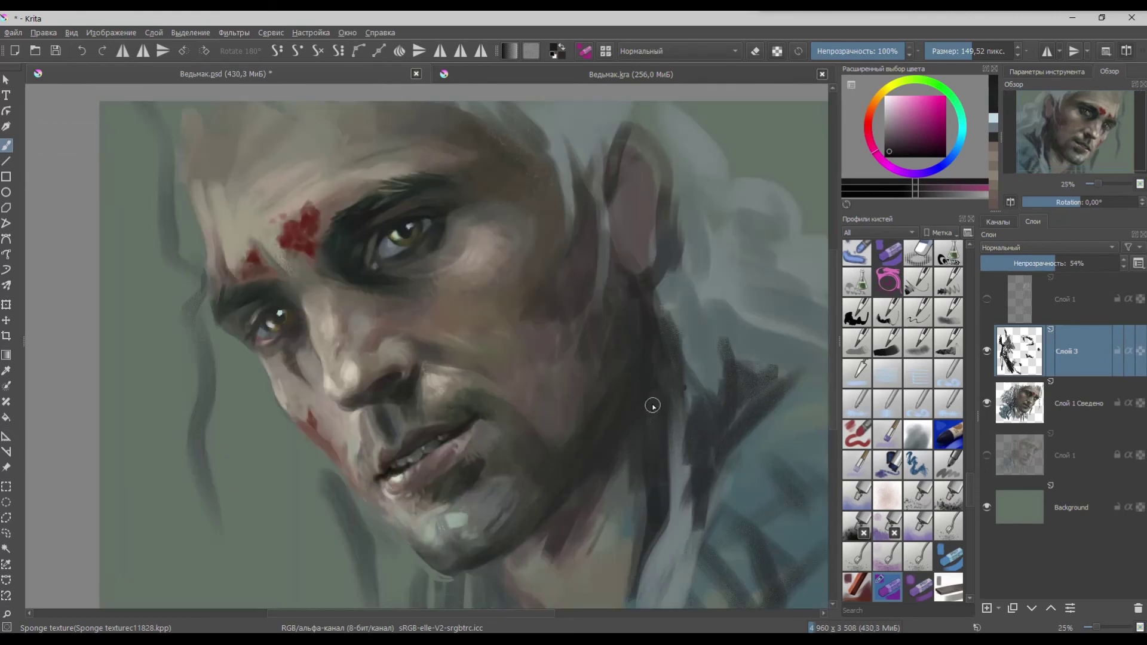
pyautogui.scroll(-5, 549, 505)
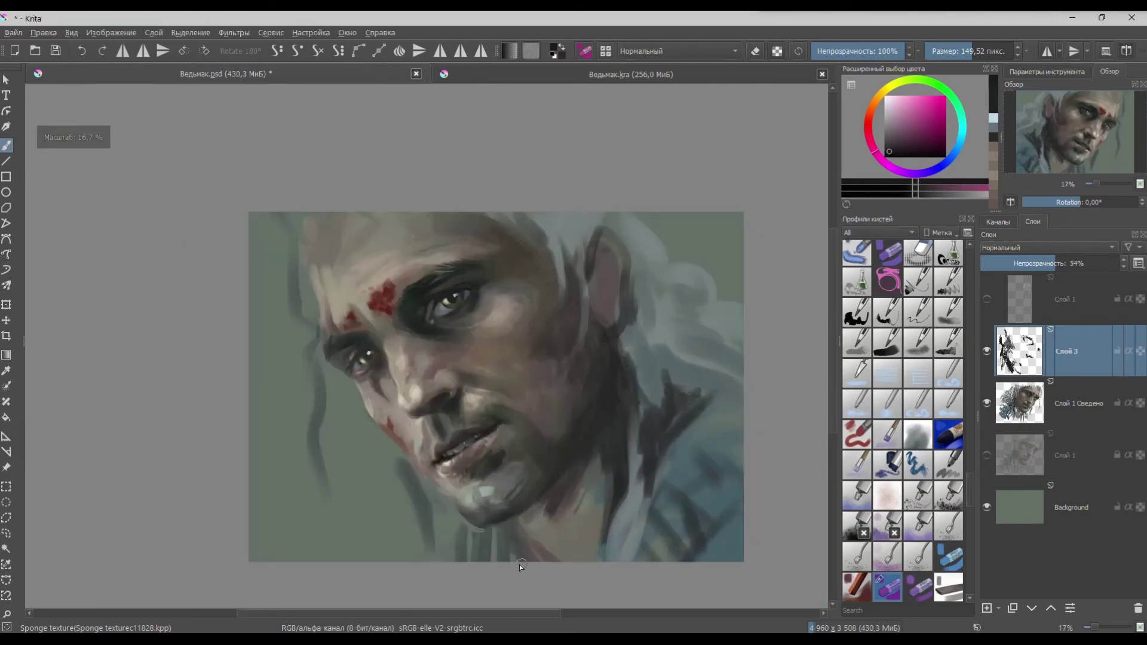
# - Rework the area under the chin with sampled grey-green tones, merge the shadow layer down and save the document
pyautogui.scroll(5, 518, 565)
pyautogui.keyDown('ctrl'); pyautogui.click(700, 363); pyautogui.keyUp('ctrl')
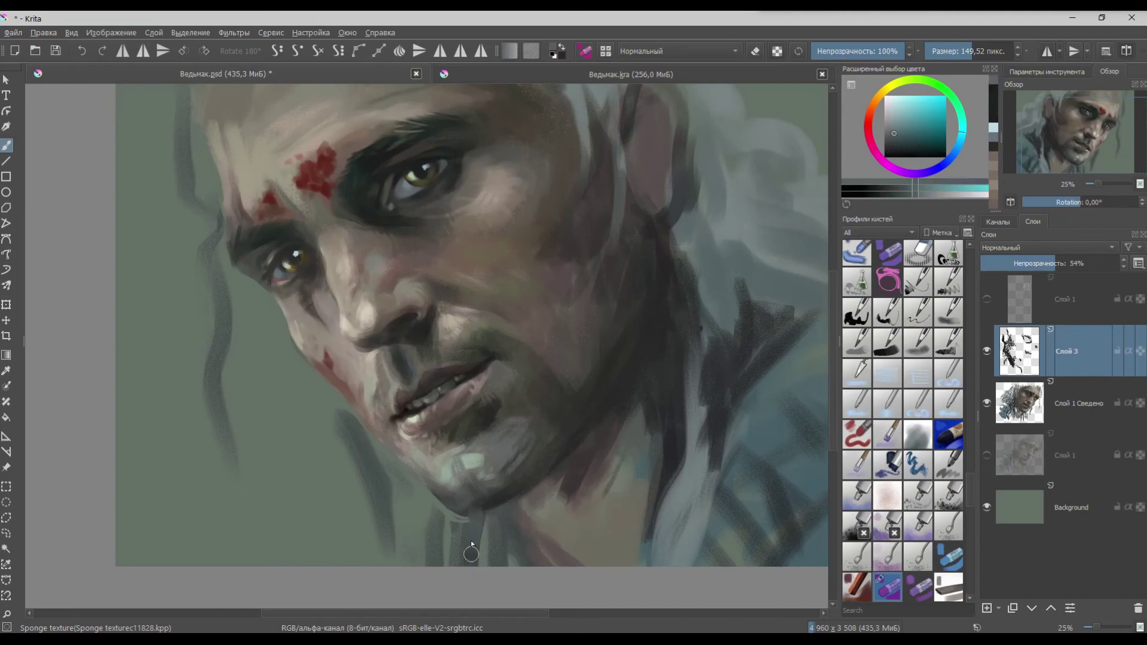
pyautogui.keyDown('ctrl'); pyautogui.click(471, 527); pyautogui.keyUp('ctrl')
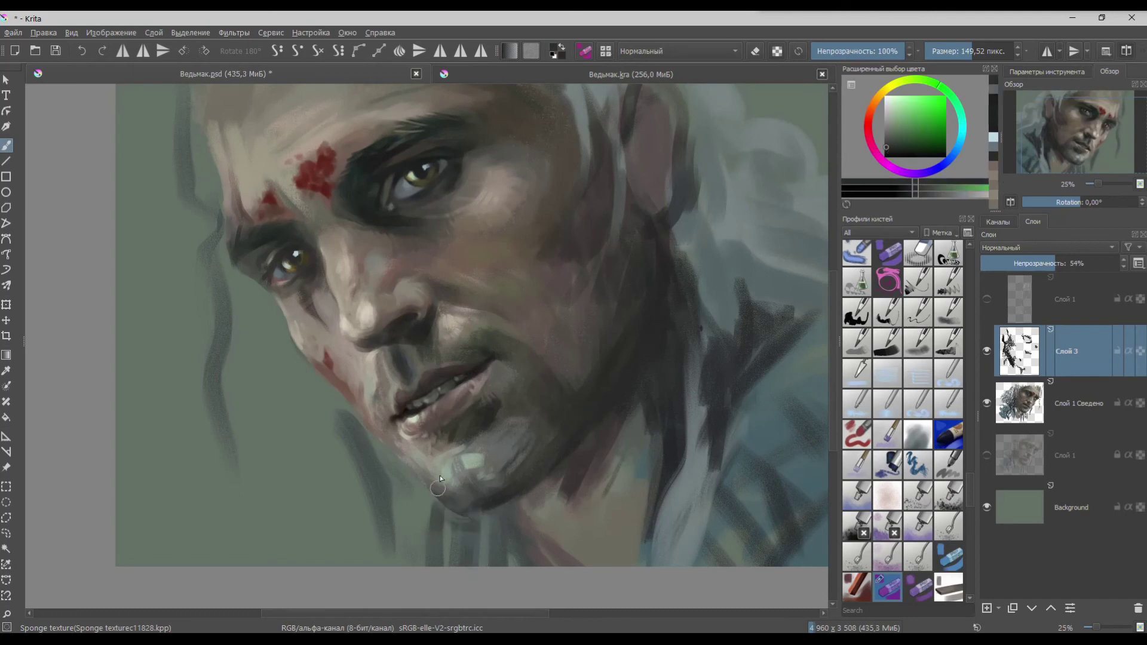
pyautogui.hotkey('ctrl', 'e')
pyautogui.hotkey('ctrl', 's')
# - Repaint the neck beneath the jaw with sampled skin, greenish and reddish-brown tones
pyautogui.keyDown('ctrl'); pyautogui.click(587, 492); pyautogui.keyUp('ctrl')
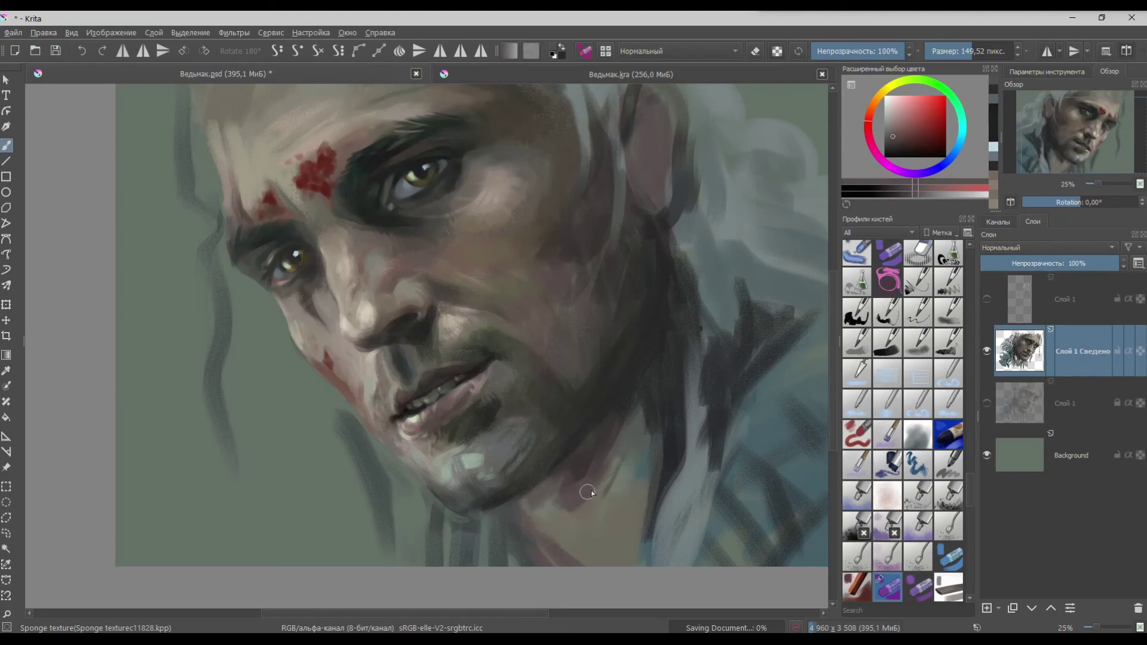
pyautogui.keyDown('ctrl'); pyautogui.click(549, 528); pyautogui.keyUp('ctrl')
pyautogui.keyDown('ctrl'); pyautogui.click(539, 505); pyautogui.keyUp('ctrl')
pyautogui.moveTo(540, 507); pyautogui.dragTo(575, 540)
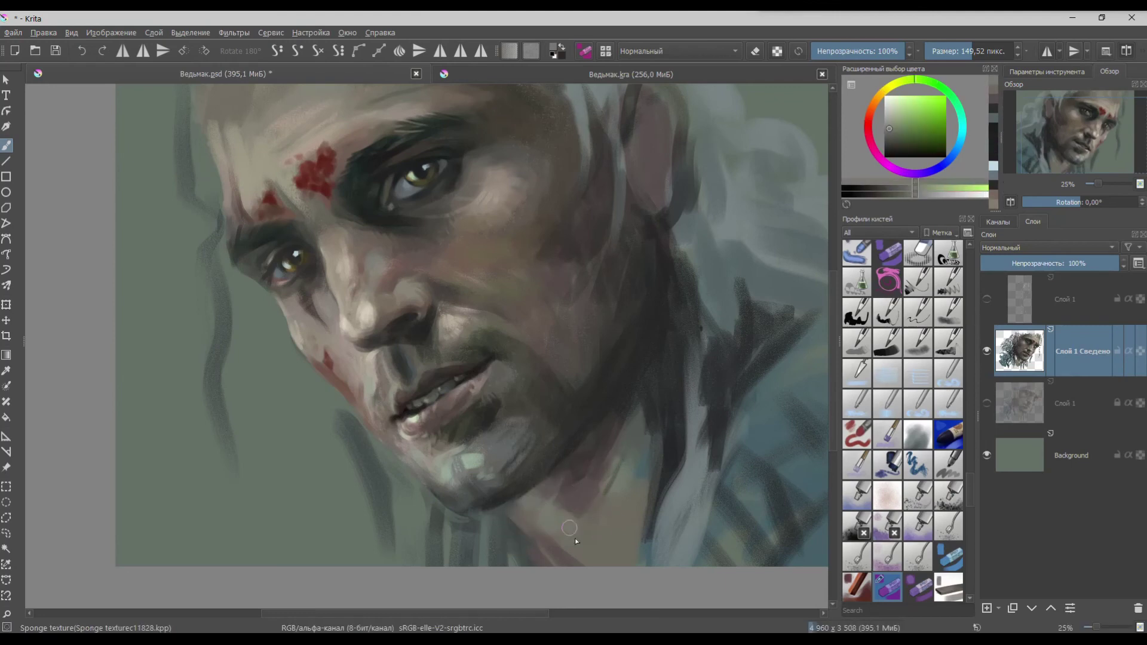
pyautogui.keyDown('ctrl'); pyautogui.click(631, 441); pyautogui.keyUp('ctrl')
pyautogui.moveTo(630, 442); pyautogui.dragTo(606, 493)
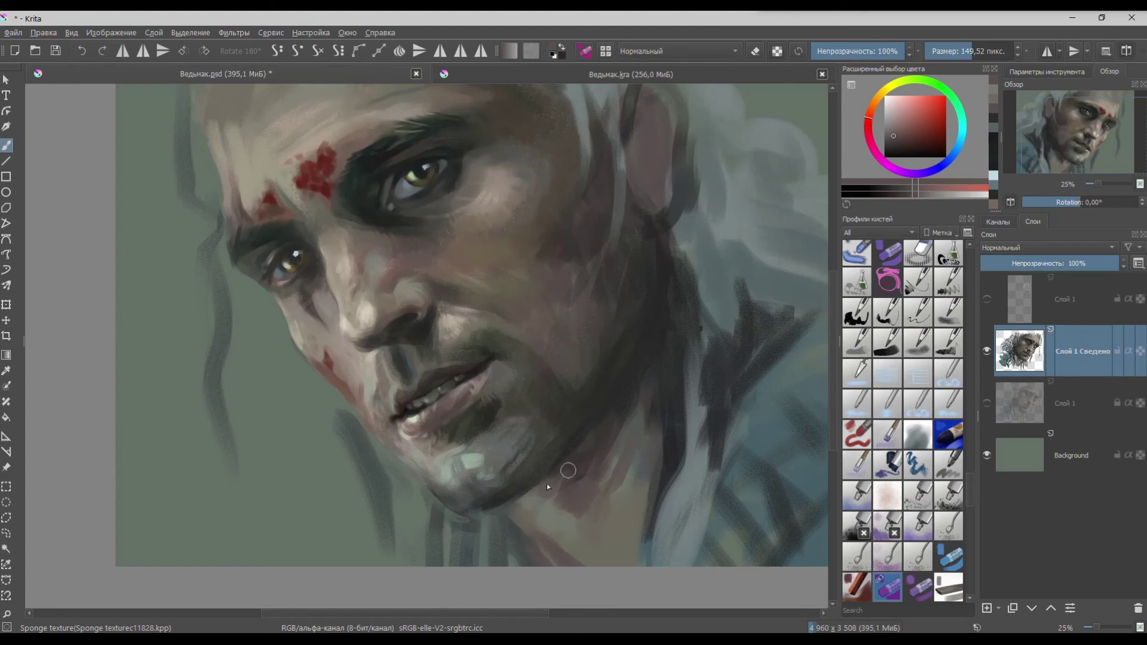
# - Shade the cheek in front of the ear with a sampled dark tone and save the document
pyautogui.keyDown('ctrl'); pyautogui.click(596, 354); pyautogui.keyUp('ctrl')
pyautogui.keyDown('ctrl'); pyautogui.click(602, 361); pyautogui.keyUp('ctrl')
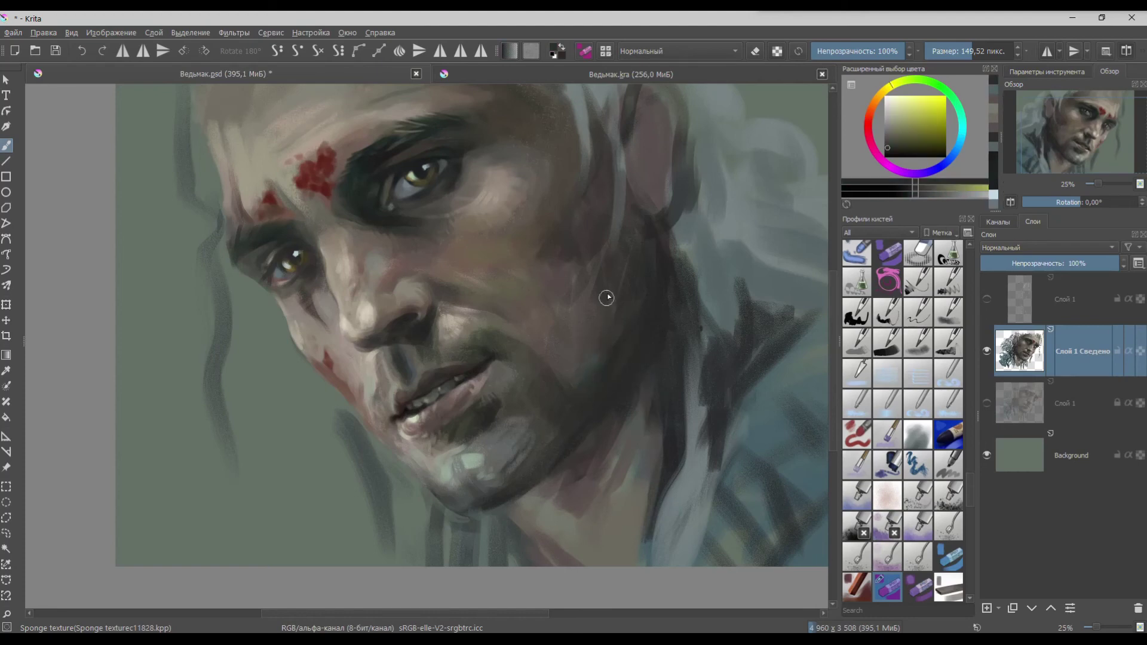
pyautogui.click(56, 52)
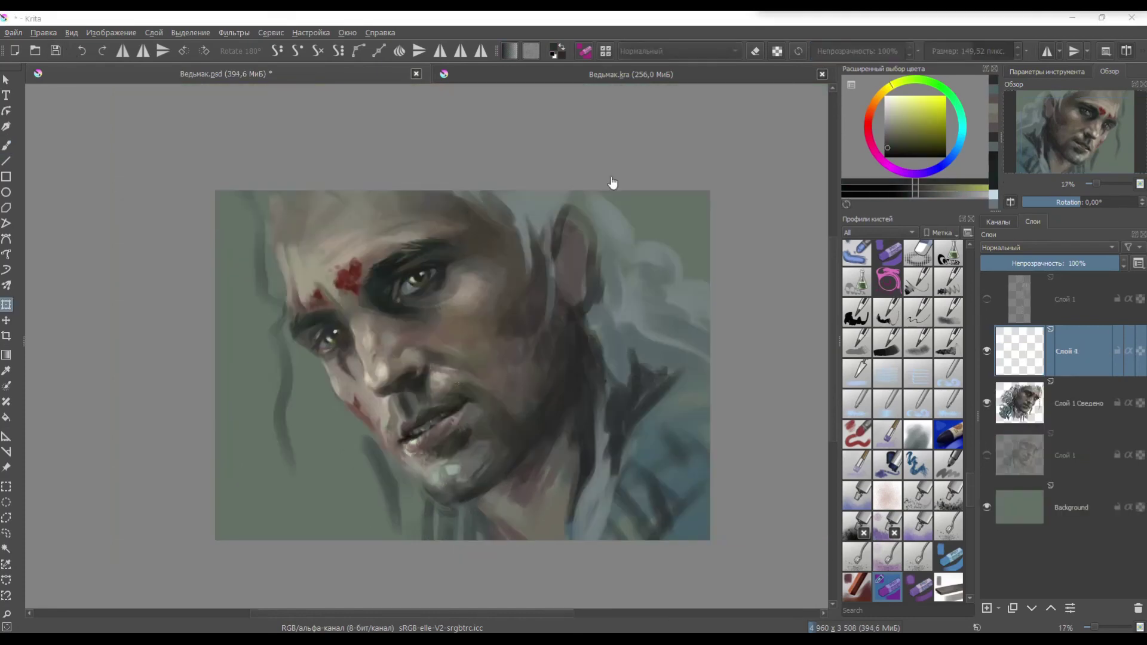
# - On the new empty layer, enlarge the brush to 251,86 px and paint a sampled dark green shadow around the near eye
pyautogui.scroll(2, 457, 296)
pyautogui.click(459, 300)
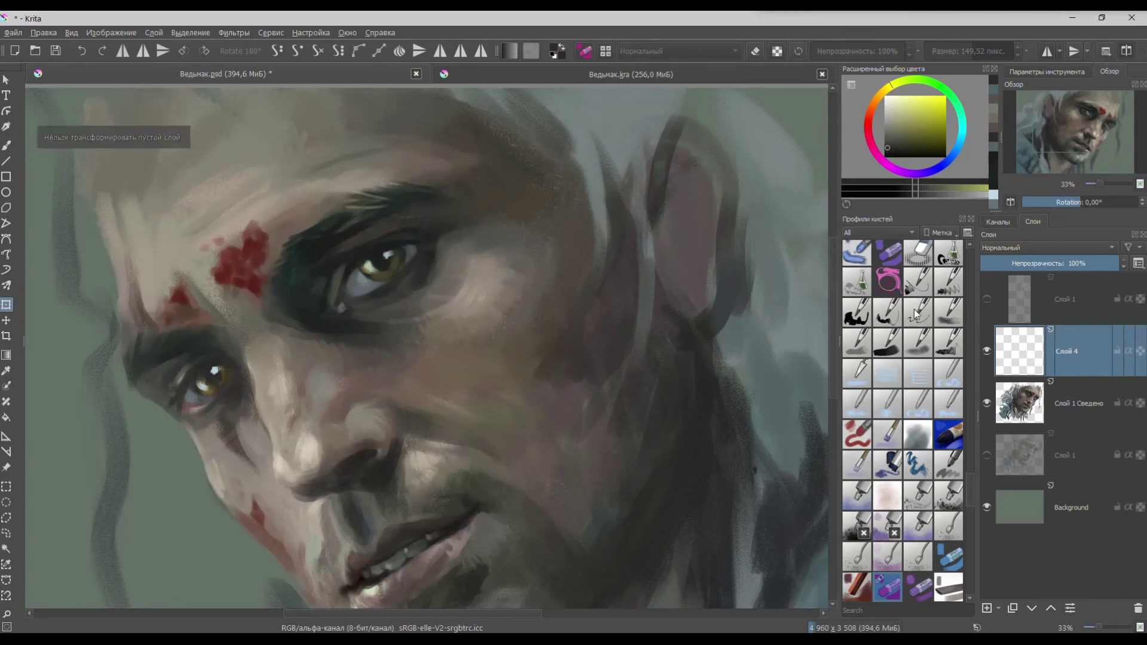
pyautogui.click(6, 145)
pyautogui.keyDown('shift'); pyautogui.moveTo(386, 318); pyautogui.dragTo(444, 318); pyautogui.keyUp('shift')
pyautogui.keyDown('ctrl'); pyautogui.click(313, 339); pyautogui.keyUp('ctrl')
pyautogui.moveTo(433, 273)
pyautogui.mouseDown()
pyautogui.moveTo(351, 314)
pyautogui.moveTo(462, 252)
pyautogui.moveTo(418, 263)
pyautogui.mouseUp()
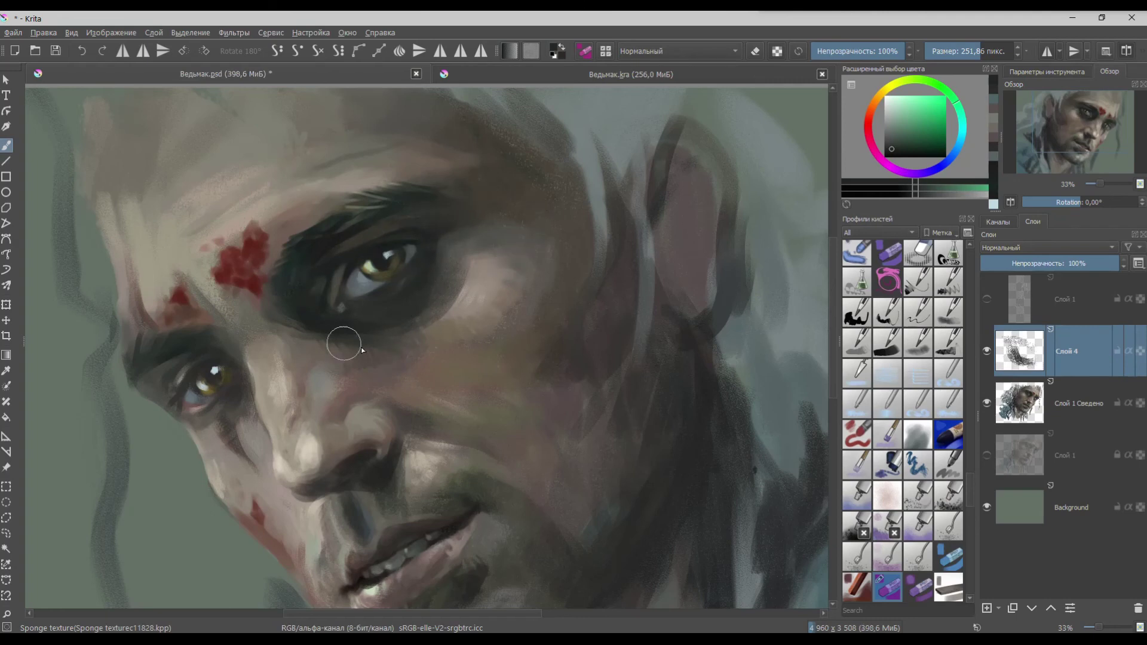
# - Paint dark green shadows below the near eye and over the cheek and jaw in front of the ear on Слой 4, and save the document
pyautogui.moveTo(352, 342); pyautogui.dragTo(386, 348)
pyautogui.moveTo(568, 442); pyautogui.dragTo(580, 573)
pyautogui.click(899, 139)
pyautogui.moveTo(591, 485)
pyautogui.mouseDown()
pyautogui.moveTo(630, 429)
pyautogui.moveTo(643, 470)
pyautogui.mouseUp()
pyautogui.click(903, 147)
pyautogui.moveTo(558, 545)
pyautogui.mouseDown()
pyautogui.moveTo(599, 478)
pyautogui.moveTo(557, 519)
pyautogui.mouseUp()
pyautogui.moveTo(675, 348); pyautogui.dragTo(561, 432)
pyautogui.scroll(-1, 615, 424)
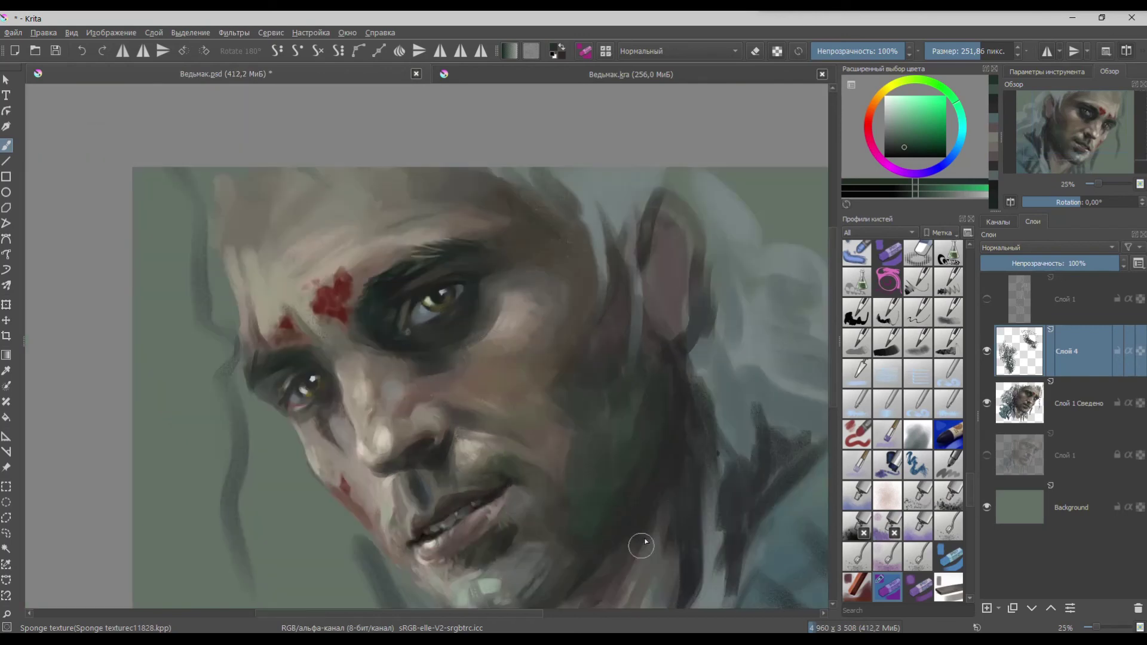
pyautogui.hotkey('ctrl', 's')
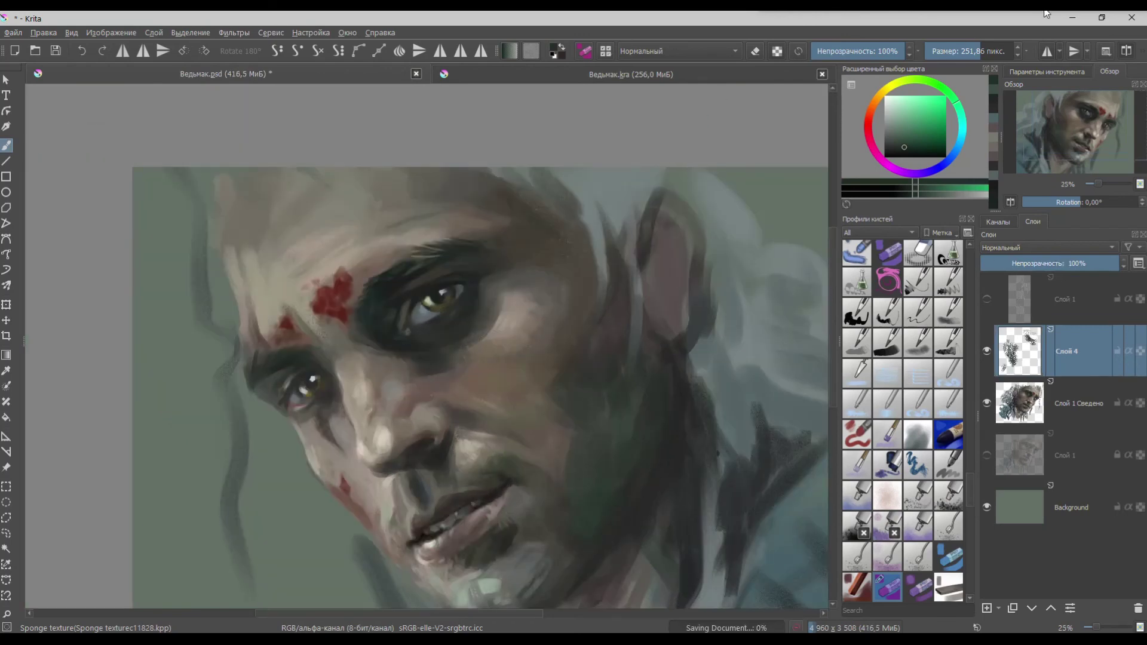
# - Set Слой 4 to the Среднее арифметическое blending mode at 65% opacity and merge it into the layer below
pyautogui.click(1056, 248)
pyautogui.click(1039, 257)
pyautogui.scroll(-3, 1038, 258)
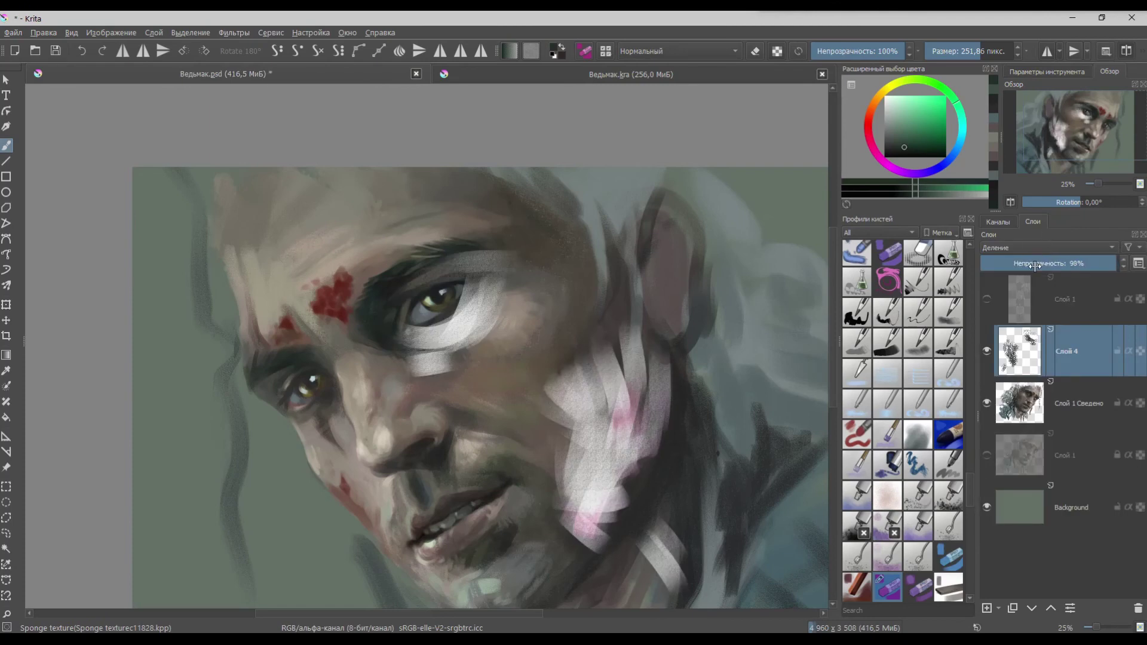
pyautogui.scroll(-1, 1040, 247)
pyautogui.scroll(-3, 1040, 247)
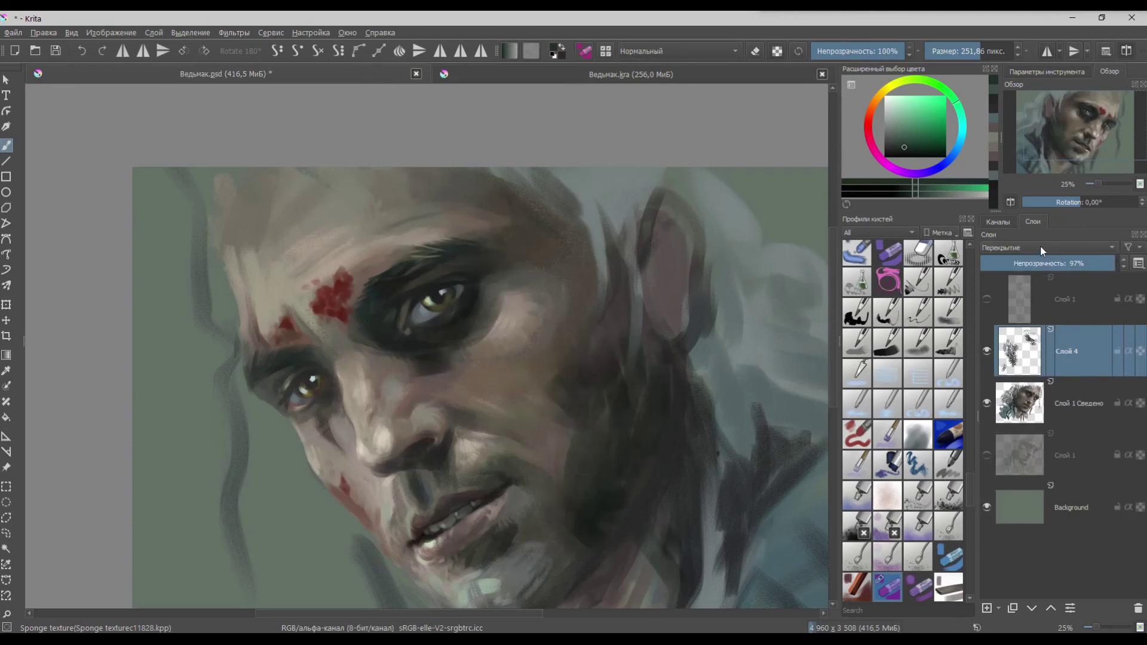
pyautogui.click(1032, 263)
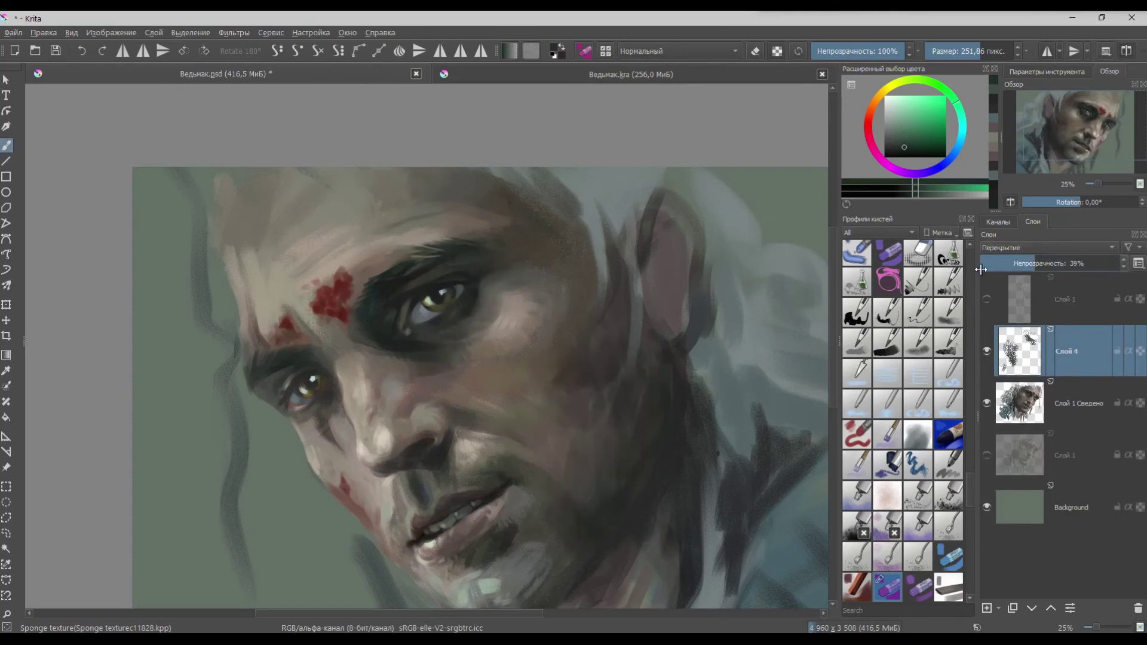
pyautogui.scroll(-2, 1038, 249)
pyautogui.moveTo(1034, 263); pyautogui.dragTo(1070, 264)
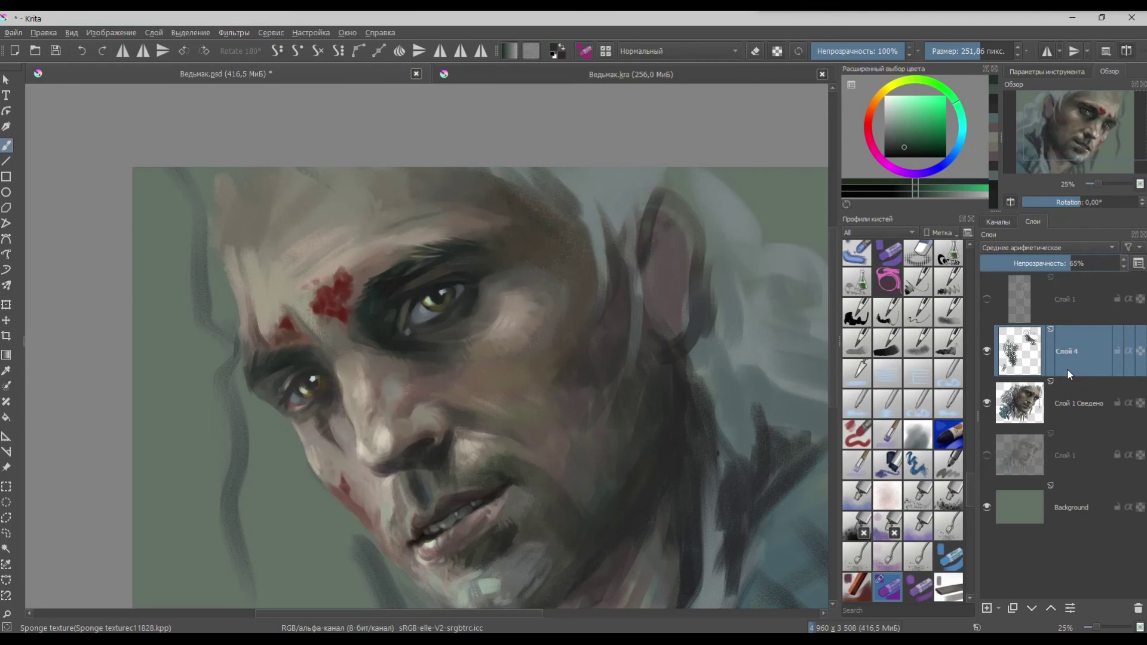
pyautogui.hotkey('ctrl', 'e')
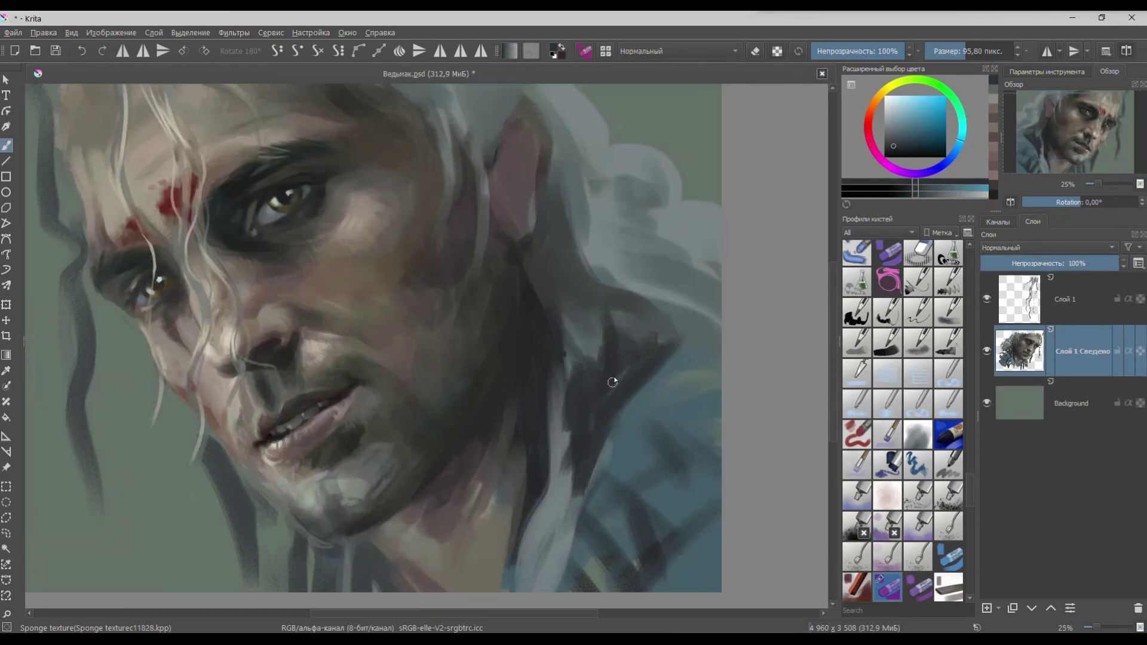
# - Paint grey-blue hair strands over the dark collar area and lighten the upper shoulder with sampled garment tones
pyautogui.keyDown('ctrl'); pyautogui.click(631, 274); pyautogui.keyUp('ctrl')
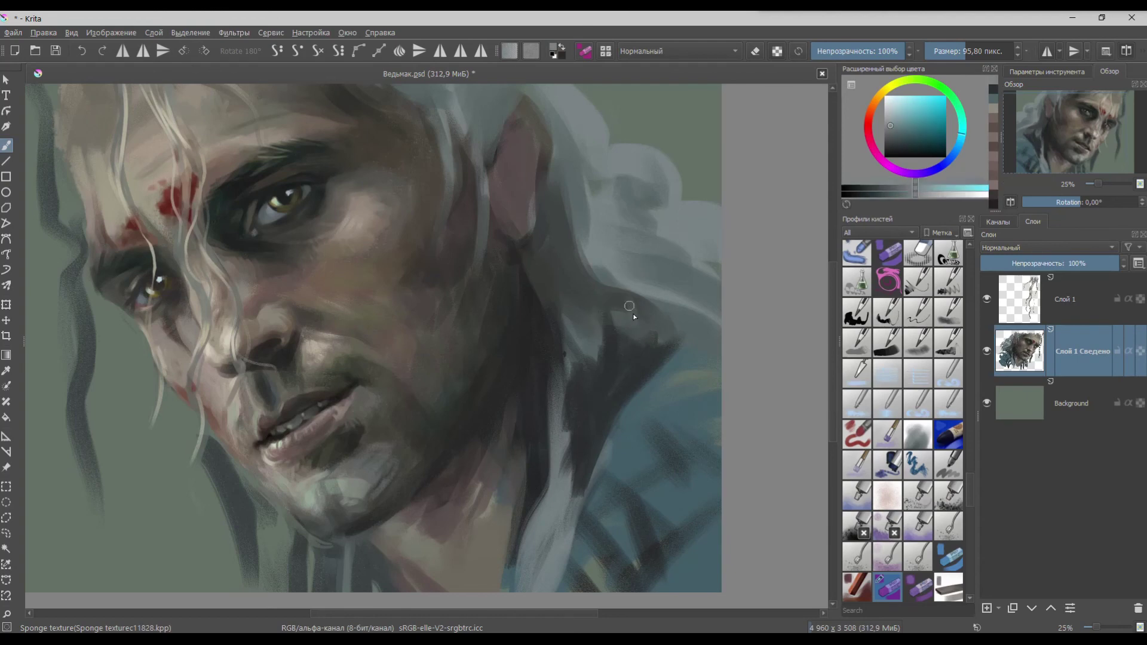
pyautogui.moveTo(627, 302); pyautogui.dragTo(601, 439)
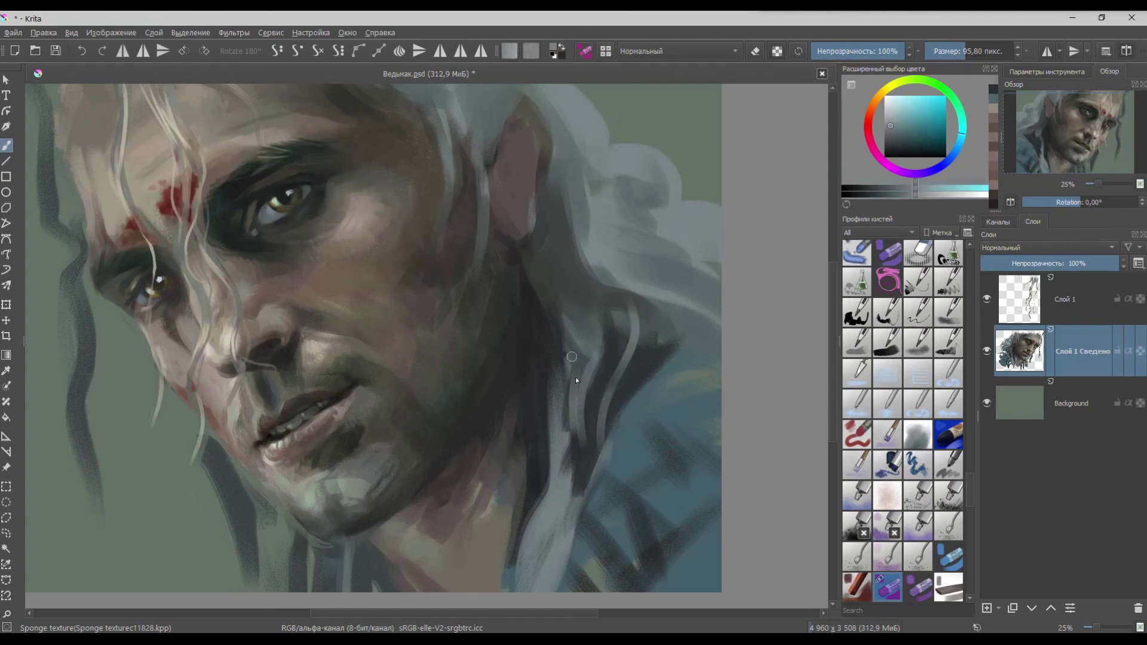
pyautogui.moveTo(672, 366)
pyautogui.mouseDown()
pyautogui.moveTo(718, 369)
pyautogui.moveTo(664, 407)
pyautogui.moveTo(693, 367)
pyautogui.moveTo(656, 415)
pyautogui.moveTo(685, 394)
pyautogui.moveTo(656, 419)
pyautogui.moveTo(715, 408)
pyautogui.moveTo(703, 409)
pyautogui.moveTo(723, 391)
pyautogui.moveTo(707, 414)
pyautogui.moveTo(737, 408)
pyautogui.mouseUp()
pyautogui.keyDown('ctrl'); pyautogui.click(663, 441); pyautogui.keyUp('ctrl')
pyautogui.keyDown('ctrl'); pyautogui.click(683, 452); pyautogui.keyUp('ctrl')
pyautogui.moveTo(683, 451)
pyautogui.mouseDown()
pyautogui.moveTo(685, 415)
pyautogui.moveTo(705, 435)
pyautogui.mouseUp()
pyautogui.keyDown('ctrl'); pyautogui.click(640, 455); pyautogui.keyUp('ctrl')
pyautogui.moveTo(641, 455)
pyautogui.mouseDown()
pyautogui.moveTo(720, 438)
pyautogui.moveTo(677, 375)
pyautogui.mouseUp()
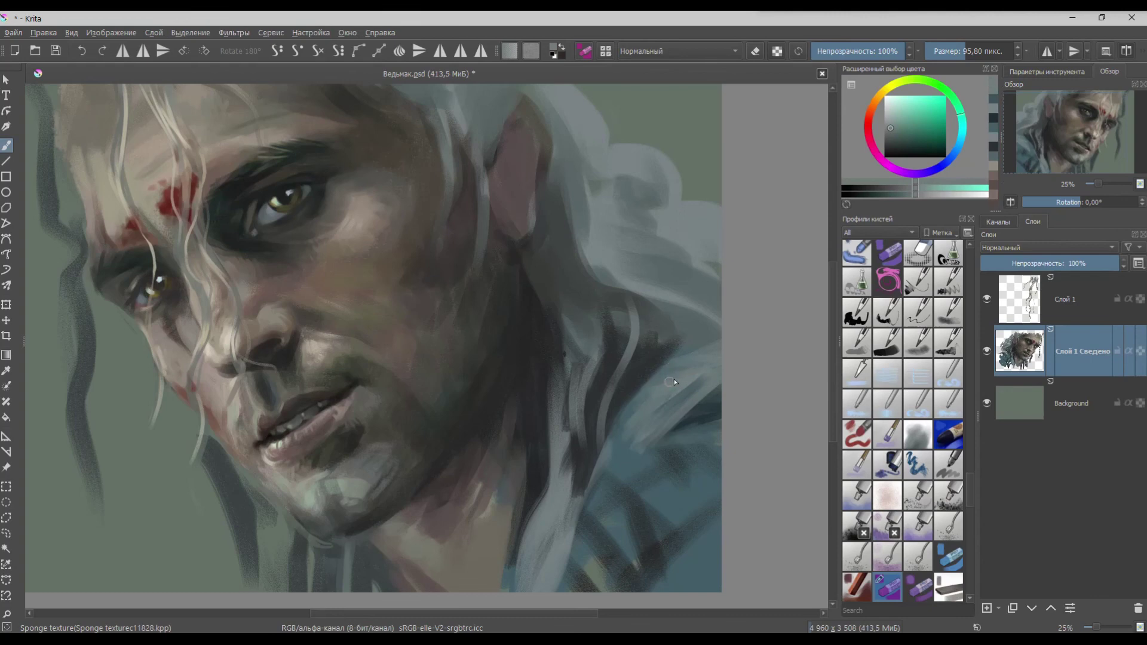
# - Add darker blue strokes to the shoulder of the garment with a sampled tone and save the document
pyautogui.keyDown('ctrl'); pyautogui.click(660, 447); pyautogui.keyUp('ctrl')
pyautogui.moveTo(619, 421)
pyautogui.mouseDown()
pyautogui.moveTo(604, 445)
pyautogui.moveTo(650, 478)
pyautogui.mouseUp()
pyautogui.moveTo(631, 395); pyautogui.dragTo(664, 417)
pyautogui.moveTo(625, 505); pyautogui.dragTo(700, 438)
pyautogui.moveTo(611, 514); pyautogui.dragTo(640, 478)
pyautogui.scroll(-2, 718, 371)
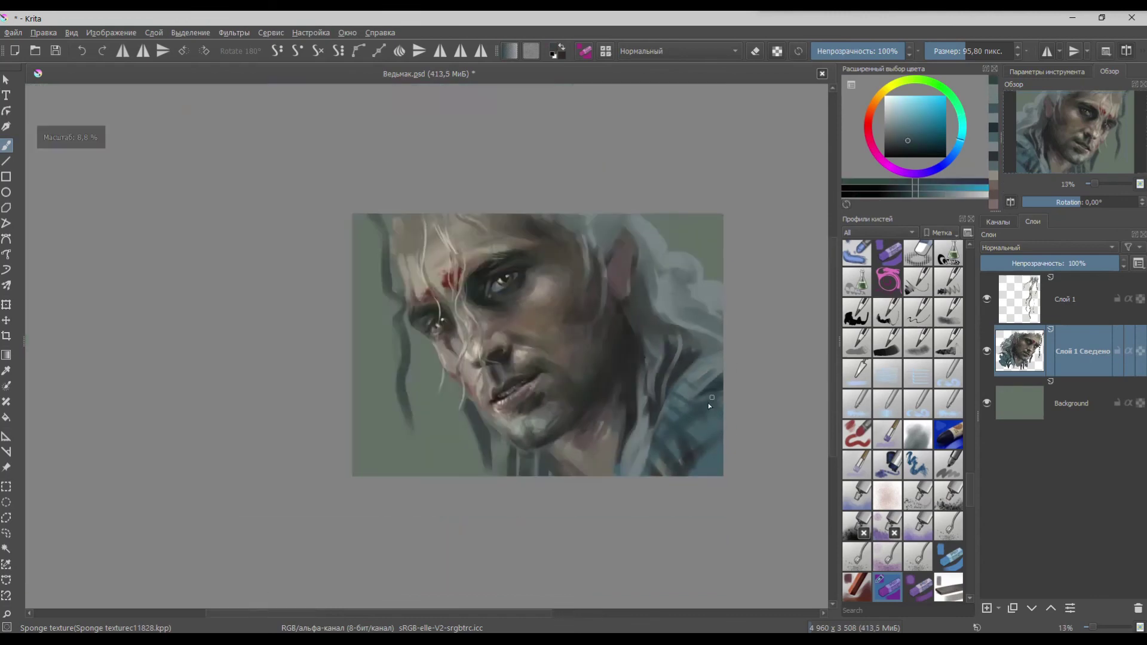
pyautogui.scroll(2, 735, 421)
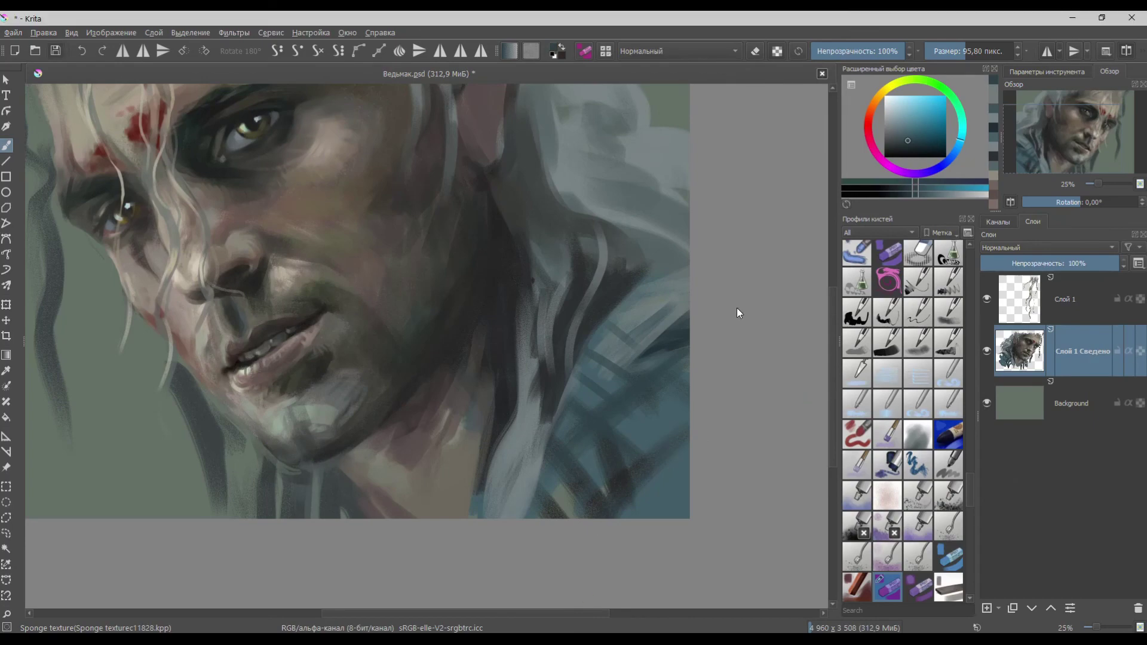
pyautogui.hotkey('ctrl', 's')
# - Mirror the canvas view and rework the collar and the hair locks beside the neck with sampled blue and dark tones
pyautogui.press('m')
pyautogui.scroll(2, 704, 409)
pyautogui.scroll(-1, 704, 409)
pyautogui.scroll(1, 733, 307)
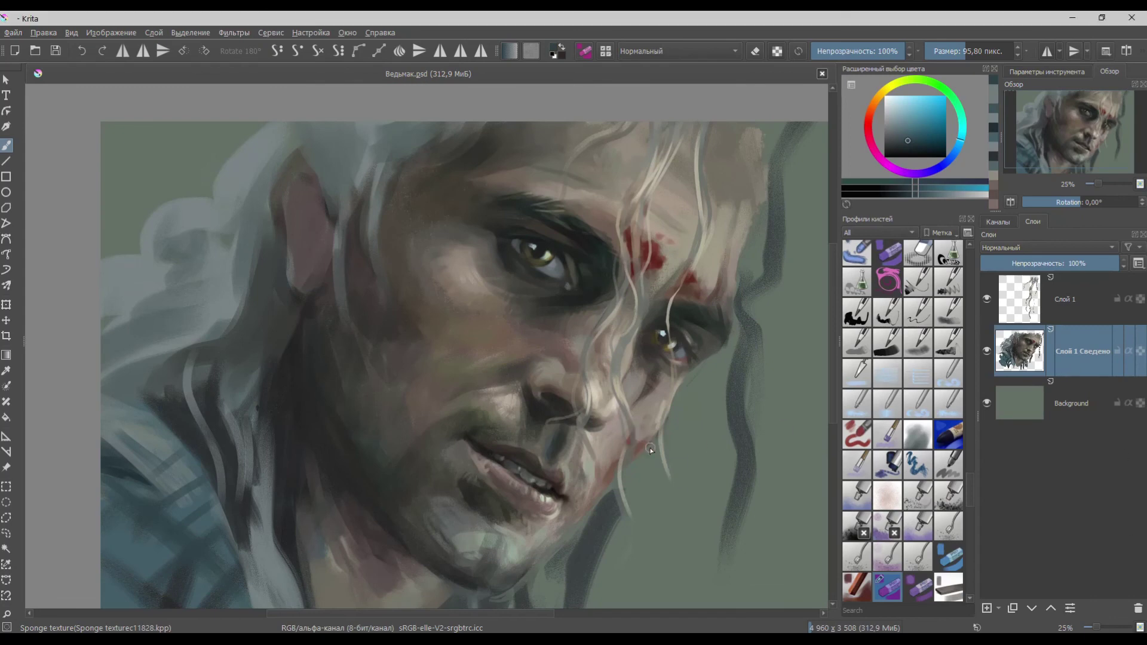
pyautogui.moveTo(387, 431); pyautogui.dragTo(375, 431)
pyautogui.moveTo(561, 444)
pyautogui.mouseDown()
pyautogui.moveTo(594, 392)
pyautogui.moveTo(577, 383)
pyautogui.mouseUp()
pyautogui.keyDown('ctrl'); pyautogui.click(233, 476); pyautogui.keyUp('ctrl')
pyautogui.moveTo(234, 479); pyautogui.dragTo(184, 470)
pyautogui.keyDown('ctrl'); pyautogui.click(261, 525); pyautogui.keyUp('ctrl')
pyautogui.moveTo(263, 528)
pyautogui.mouseDown()
pyautogui.moveTo(281, 579)
pyautogui.moveTo(265, 493)
pyautogui.moveTo(291, 553)
pyautogui.mouseUp()
pyautogui.keyDown('ctrl'); pyautogui.click(259, 482); pyautogui.keyUp('ctrl')
pyautogui.keyDown('ctrl'); pyautogui.click(321, 503); pyautogui.keyUp('ctrl')
pyautogui.moveTo(263, 489); pyautogui.dragTo(294, 542)
pyautogui.moveTo(289, 499)
pyautogui.mouseDown()
pyautogui.moveTo(299, 551)
pyautogui.moveTo(300, 485)
pyautogui.mouseUp()
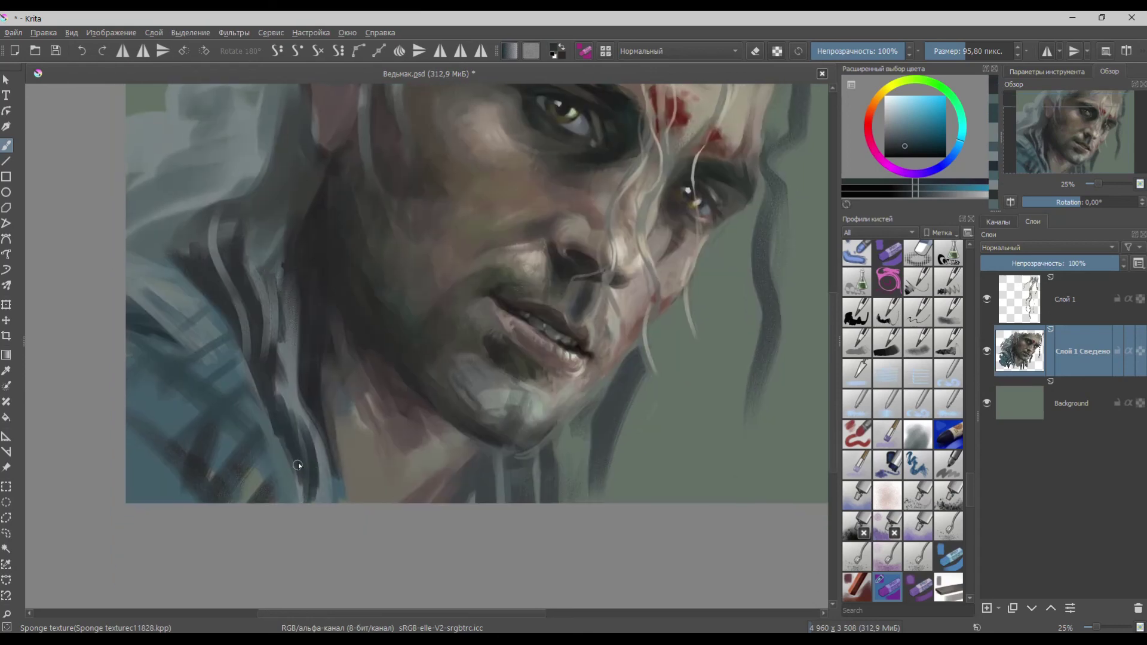
# - Paint wavy dark blue-grey hair strands down along the neck and collar, reducing the brush to 85,49 px for the last ones
pyautogui.moveTo(330, 433); pyautogui.dragTo(337, 507)
pyautogui.moveTo(326, 399); pyautogui.dragTo(346, 508)
pyautogui.keyDown('ctrl'); pyautogui.click(282, 463); pyautogui.keyUp('ctrl')
pyautogui.moveTo(256, 370)
pyautogui.mouseDown()
pyautogui.moveTo(286, 433)
pyautogui.moveTo(297, 503)
pyautogui.mouseUp()
pyautogui.keyDown('ctrl'); pyautogui.click(332, 457); pyautogui.keyUp('ctrl')
pyautogui.moveTo(342, 457); pyautogui.dragTo(339, 507)
pyautogui.press('[')
pyautogui.moveTo(337, 396); pyautogui.dragTo(342, 430)
pyautogui.moveTo(257, 244); pyautogui.dragTo(292, 335)
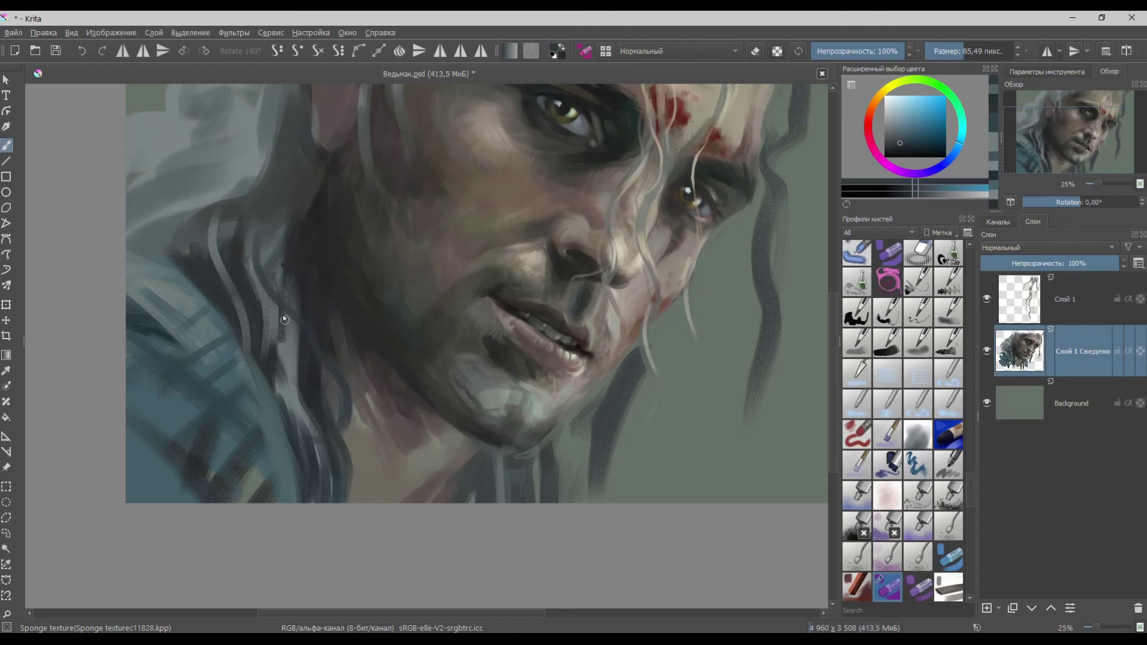
# - Smooth the garment with sampled blue and paint dark diagonal stripes on the shoulder with a 101,10 px brush
pyautogui.keyDown('ctrl'); pyautogui.click(229, 375); pyautogui.keyUp('ctrl')
pyautogui.moveTo(251, 414); pyautogui.dragTo(268, 414)
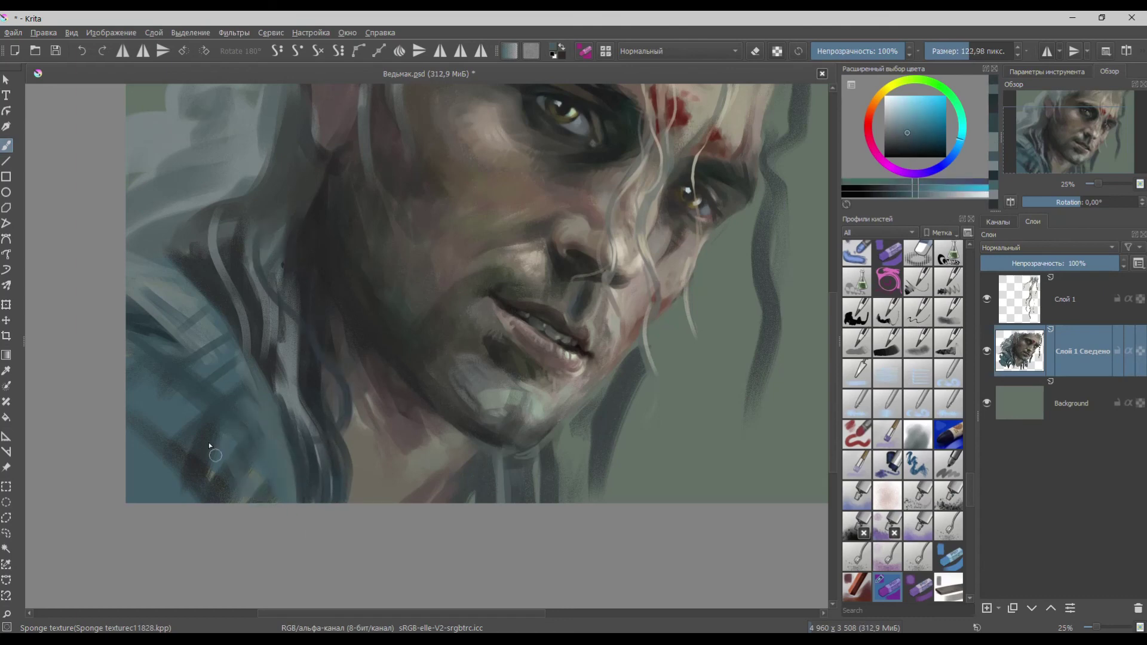
pyautogui.keyDown('ctrl'); pyautogui.click(225, 421); pyautogui.keyUp('ctrl')
pyautogui.press('[')
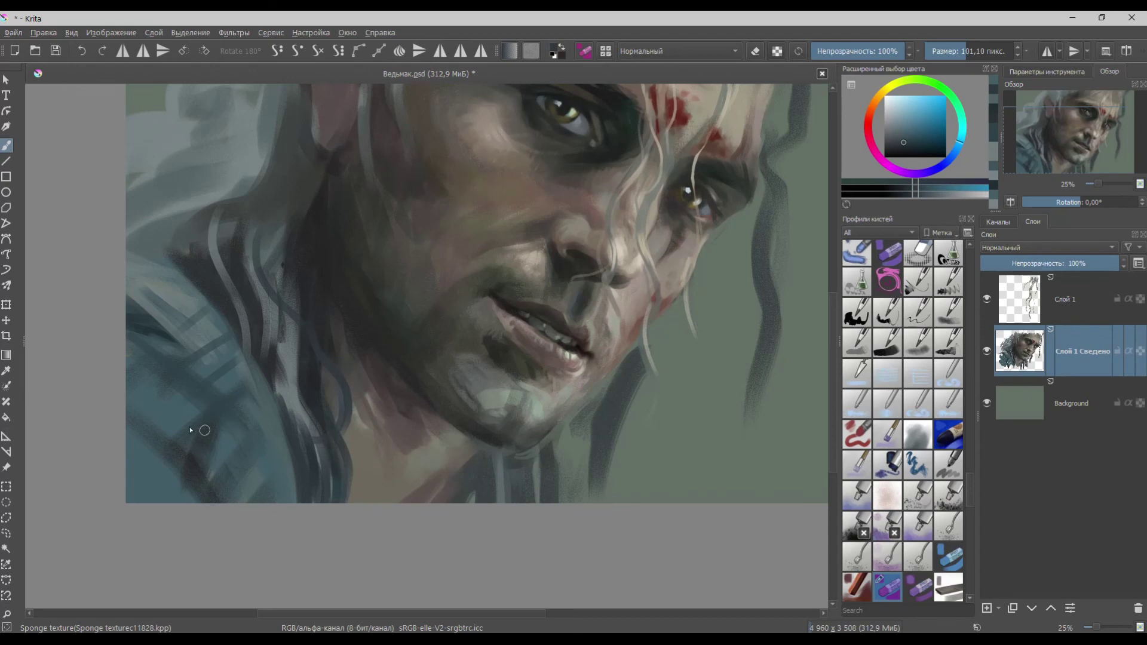
pyautogui.moveTo(243, 392); pyautogui.dragTo(189, 437)
pyautogui.moveTo(193, 401); pyautogui.dragTo(156, 437)
pyautogui.moveTo(168, 387); pyautogui.dragTo(136, 419)
pyautogui.moveTo(146, 363); pyautogui.dragTo(127, 387)
# - Add crossing stripes to the lower part of the garment with sampled blue tones to suggest a woven texture
pyautogui.moveTo(239, 439); pyautogui.dragTo(210, 478)
pyautogui.moveTo(251, 452); pyautogui.dragTo(223, 497)
pyautogui.moveTo(161, 457); pyautogui.dragTo(129, 499)
pyautogui.moveTo(168, 475); pyautogui.dragTo(154, 492)
pyautogui.moveTo(146, 449); pyautogui.dragTo(186, 504)
pyautogui.keyDown('ctrl'); pyautogui.click(233, 431); pyautogui.keyUp('ctrl')
pyautogui.moveTo(151, 447); pyautogui.dragTo(219, 496)
pyautogui.keyDown('ctrl'); pyautogui.click(159, 469); pyautogui.keyUp('ctrl')
pyautogui.moveTo(159, 470); pyautogui.dragTo(185, 507)
pyautogui.scroll(-1, 231, 389)
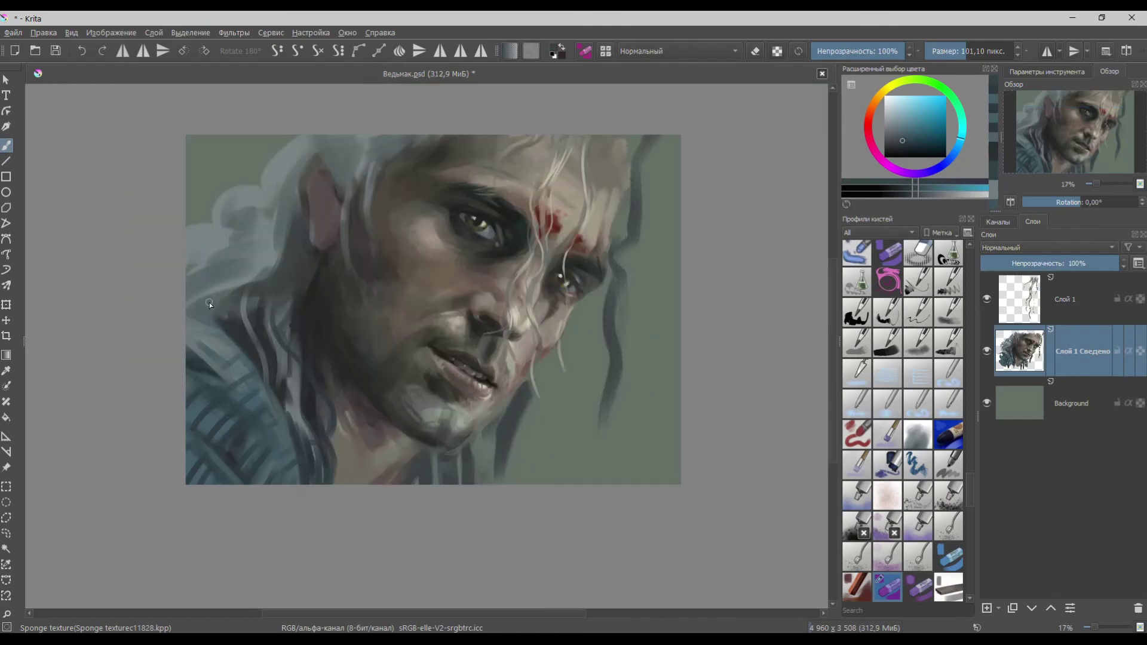
# - Select the hair layer Слой 1, sample a grey-green hair tone and set the brush size to 75,40 px
pyautogui.click(1066, 299)
pyautogui.scroll(1, 412, 191)
pyautogui.keyDown('ctrl'); pyautogui.click(370, 120); pyautogui.keyUp('ctrl')
pyautogui.moveTo(440, 128); pyautogui.dragTo(425, 127)
# - Try painting long grey-green hair strands from the forehead down over the temple, and undo them
pyautogui.moveTo(446, 113)
pyautogui.mouseDown()
pyautogui.moveTo(453, 226)
pyautogui.moveTo(410, 233)
pyautogui.mouseUp()
pyautogui.hotkey('ctrl', 'z')
pyautogui.moveTo(437, 136); pyautogui.dragTo(427, 296)
pyautogui.moveTo(467, 141); pyautogui.dragTo(433, 314)
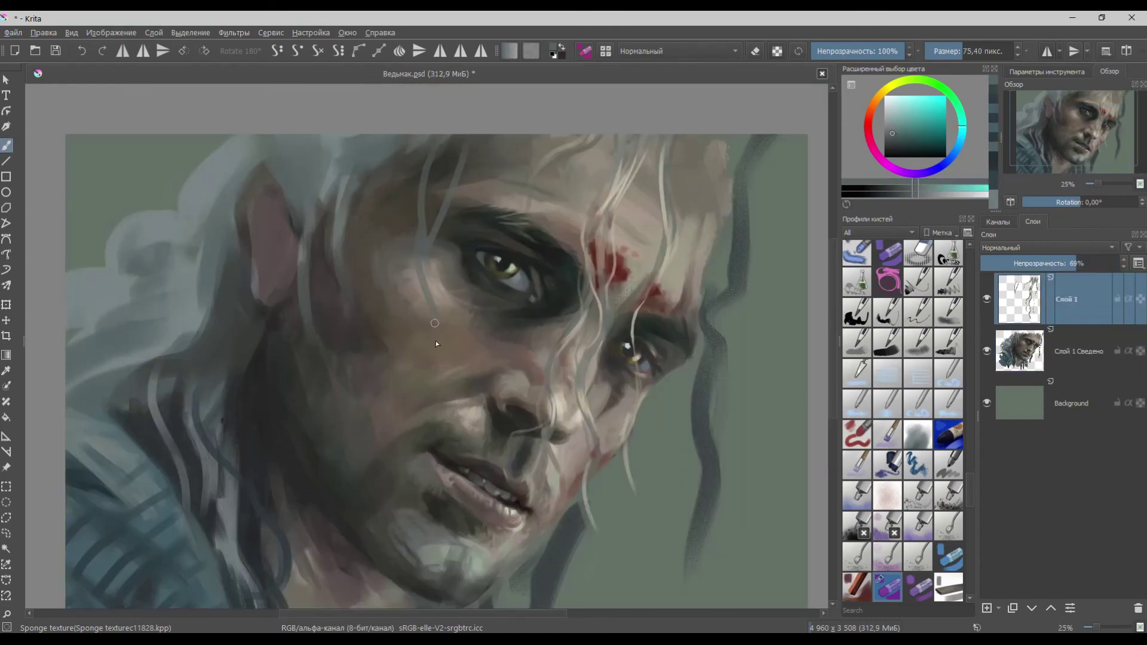
pyautogui.scroll(1, 398, 393)
pyautogui.scroll(1, 412, 225)
pyautogui.hotkey('ctrl', 'z')
pyautogui.scroll(-1, 416, 226)
pyautogui.hotkey('ctrl', 'z')
pyautogui.scroll(-1, 433, 251)
# - Paint long wavy grey-green hair strands from the forehead across the temple down to the jaw and clean them up with the eraser
pyautogui.moveTo(396, 122); pyautogui.dragTo(386, 305)
pyautogui.moveTo(396, 198); pyautogui.dragTo(367, 403)
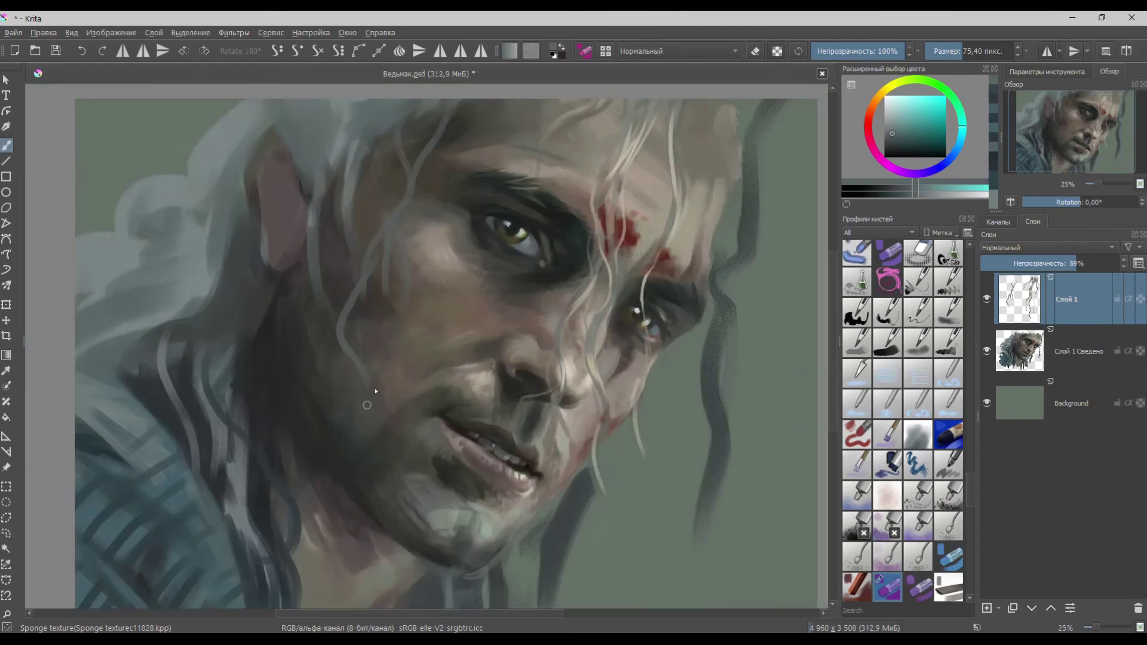
pyautogui.moveTo(342, 353); pyautogui.dragTo(336, 425)
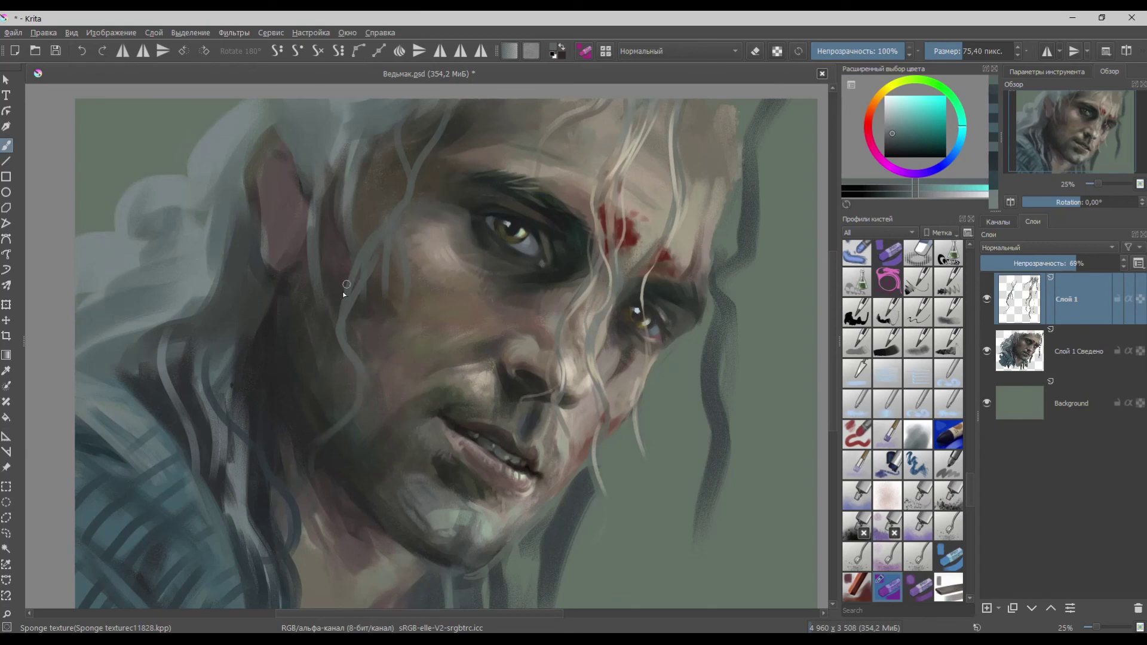
pyautogui.press('e')
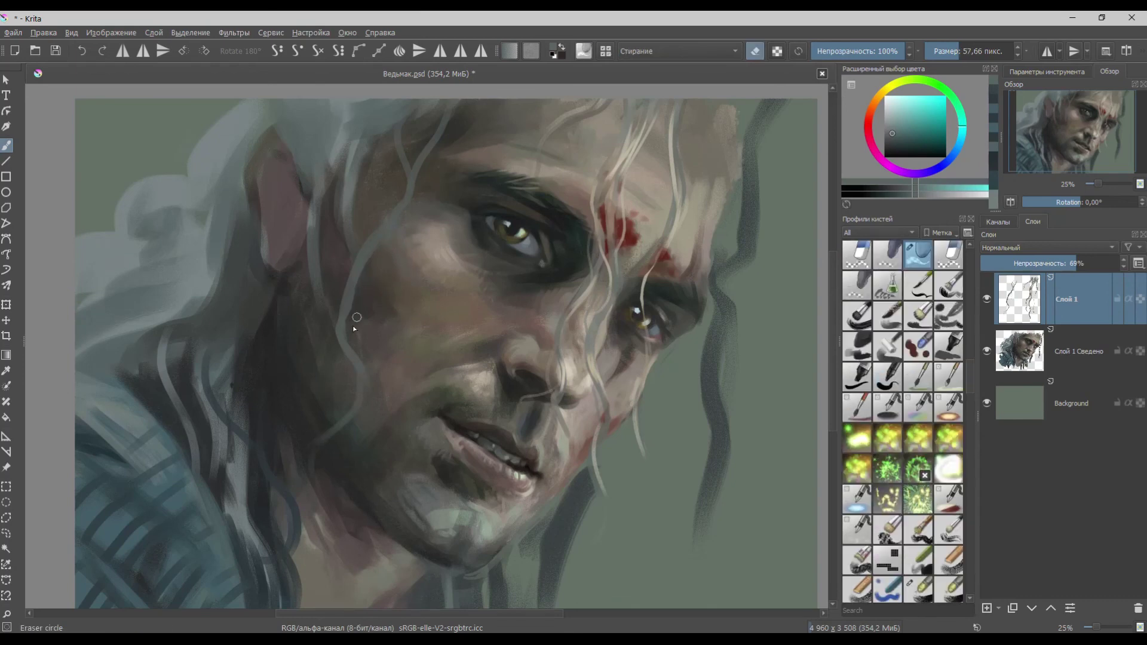
pyautogui.press('e')
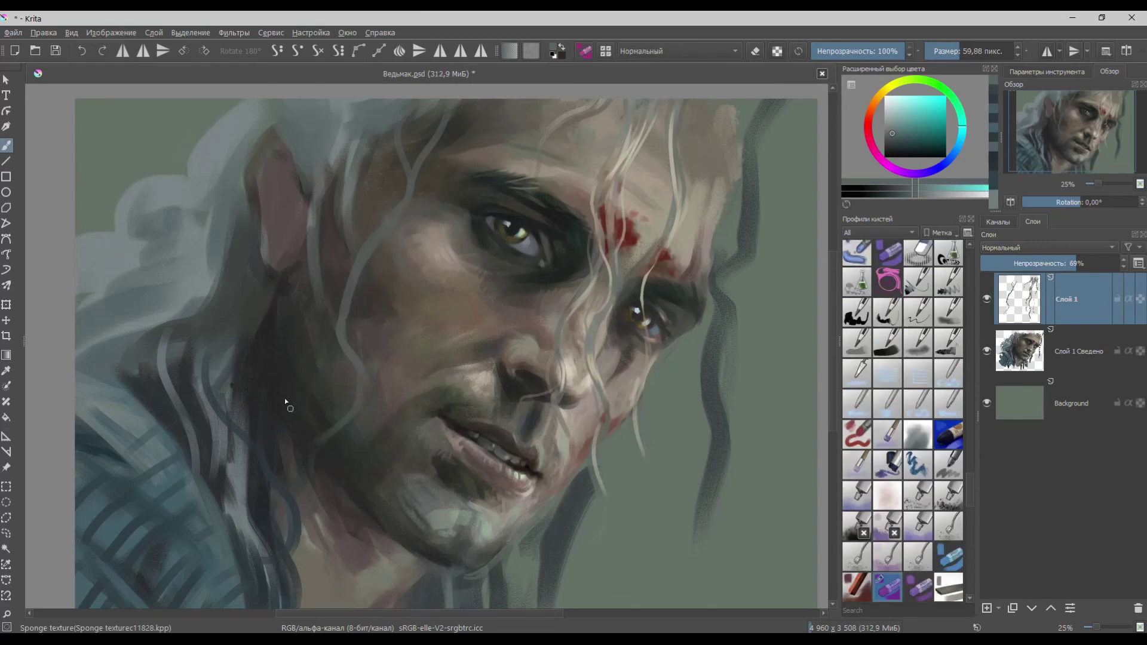
# - Add curling grey-green strands in front of the ear with a 59,88 px brush and erase the excess along the jaw
pyautogui.moveTo(285, 398); pyautogui.dragTo(334, 308)
pyautogui.moveTo(356, 263); pyautogui.dragTo(317, 373)
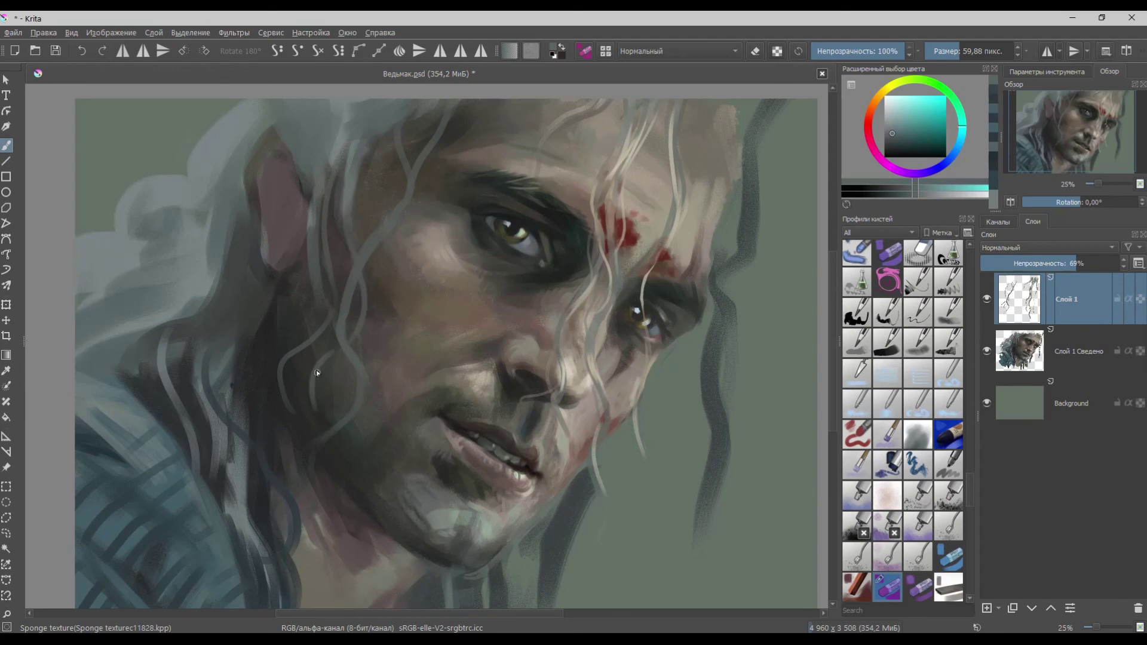
pyautogui.press('e')
pyautogui.moveTo(311, 431)
pyautogui.mouseDown()
pyautogui.moveTo(309, 385)
pyautogui.moveTo(324, 362)
pyautogui.mouseUp()
pyautogui.press('e')
# - Highlight the temple strands with a pale yellow and add thin strands at the hairline with a 41,89 px brush
pyautogui.keyDown('ctrl'); pyautogui.click(673, 151); pyautogui.keyUp('ctrl')
pyautogui.click(897, 100)
pyautogui.moveTo(452, 144); pyautogui.dragTo(399, 195)
pyautogui.moveTo(368, 123); pyautogui.dragTo(350, 223)
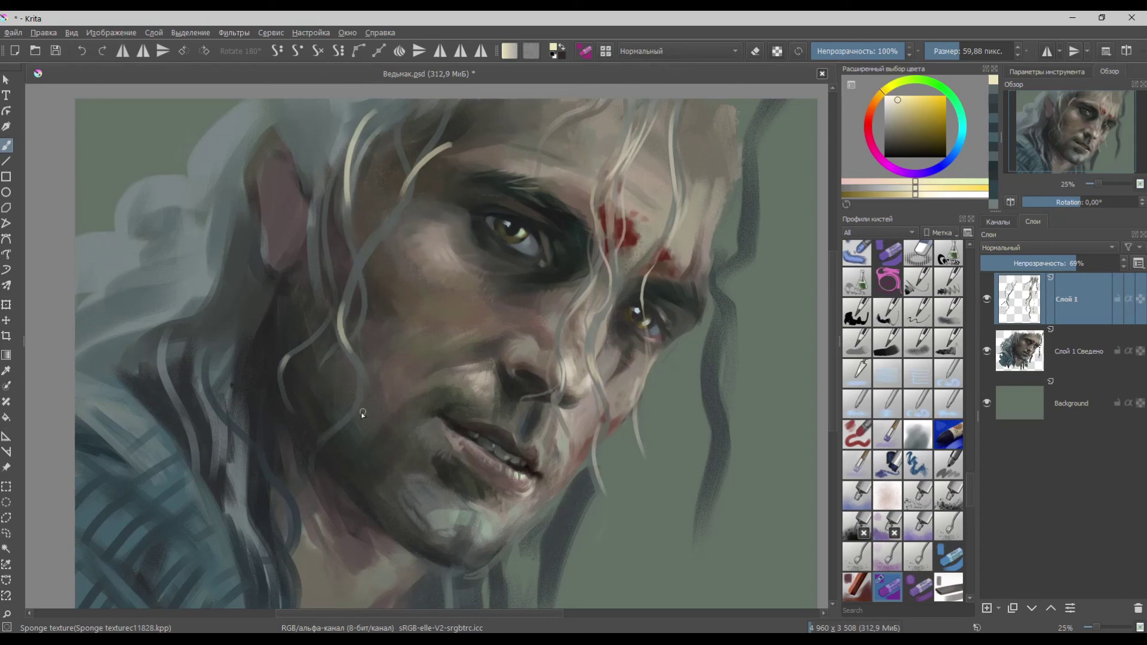
pyautogui.press('[')
pyautogui.moveTo(476, 102); pyautogui.dragTo(420, 171)
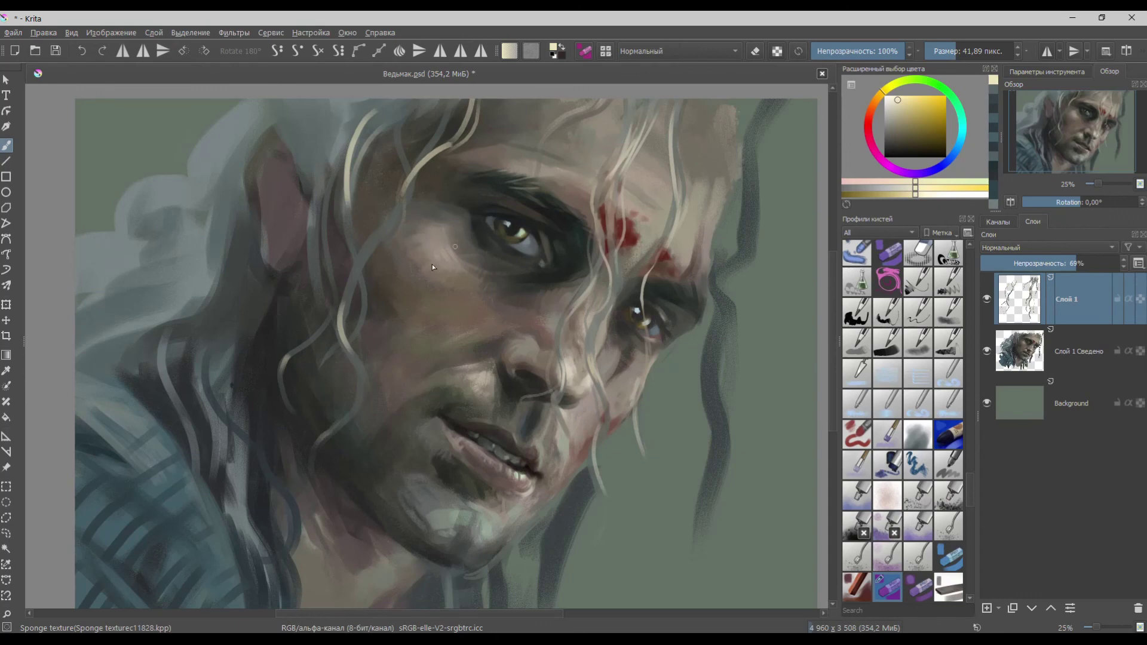
# - Extend the thin pale strands down past the far cheek and add fine strands along the dark lock beside the forehead
pyautogui.moveTo(642, 440); pyautogui.dragTo(648, 561)
pyautogui.moveTo(598, 479); pyautogui.dragTo(589, 569)
pyautogui.moveTo(730, 317); pyautogui.dragTo(722, 384)
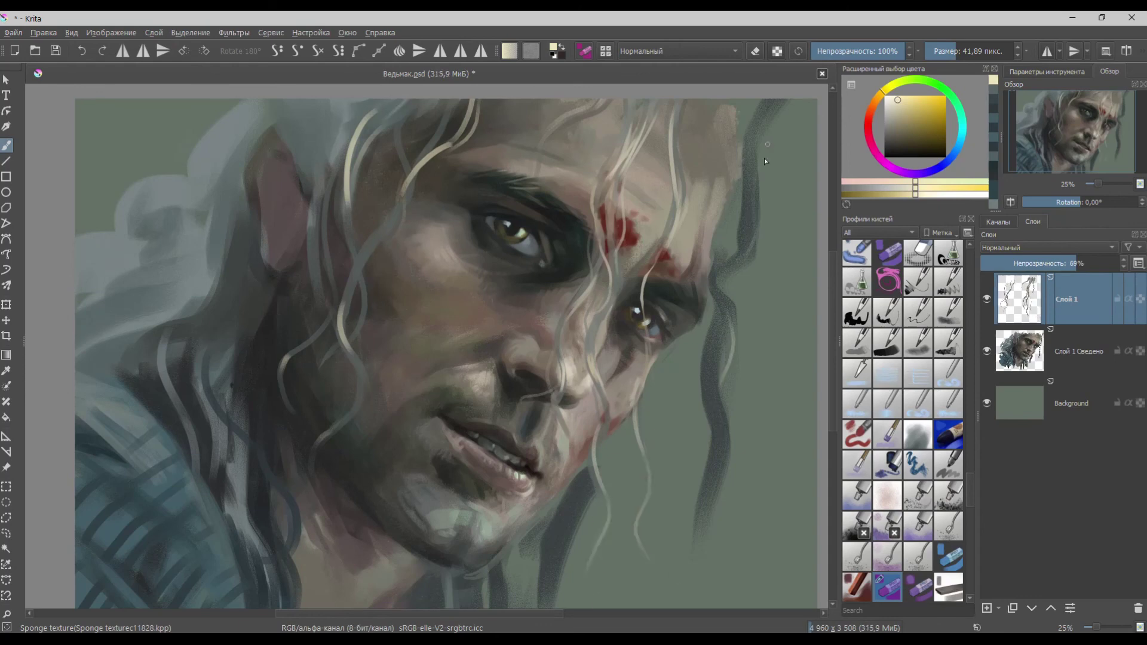
pyautogui.moveTo(756, 178); pyautogui.dragTo(729, 268)
pyautogui.scroll(-1, 740, 197)
pyautogui.scroll(1, 682, 231)
pyautogui.press('/')
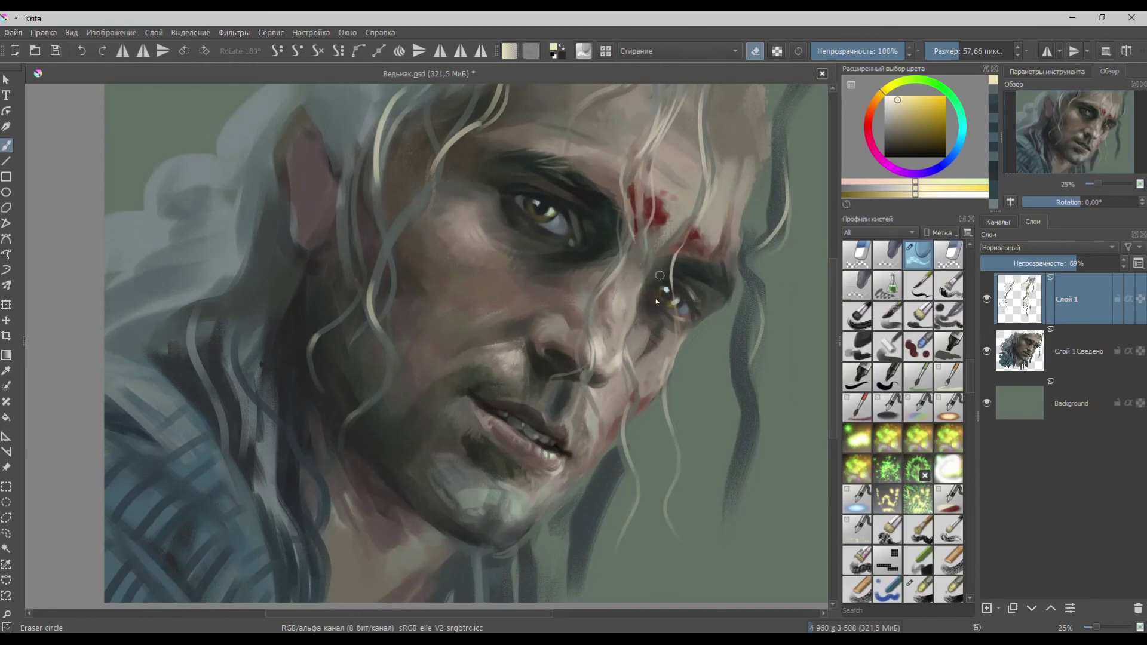
pyautogui.scroll(1, 639, 383)
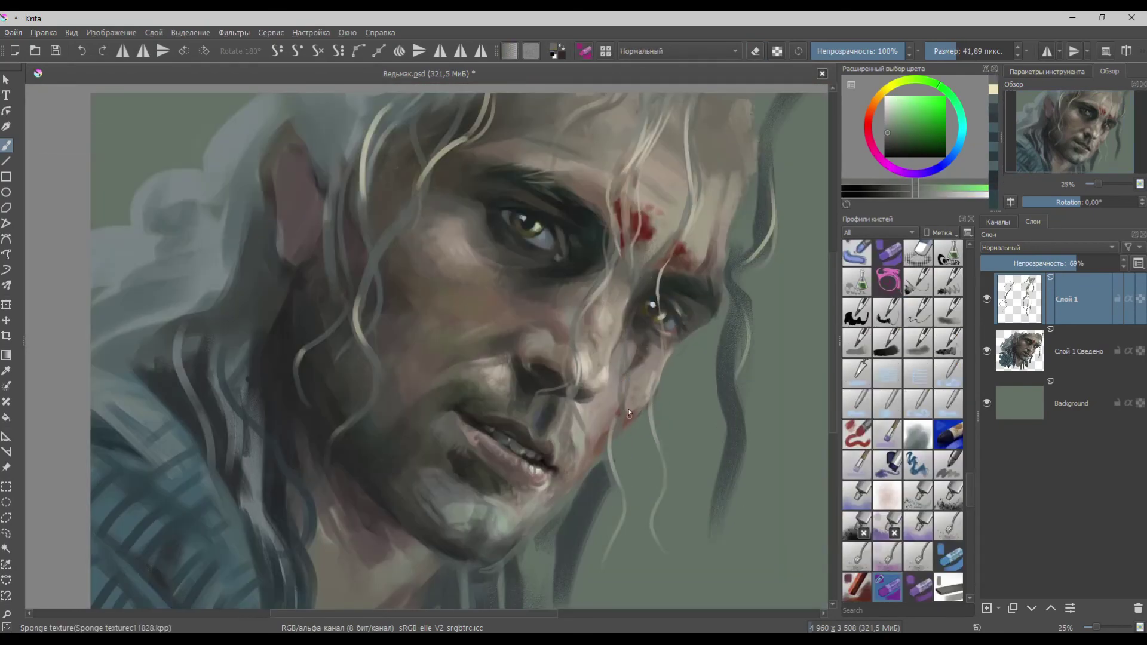
pyautogui.scroll(-2, 664, 306)
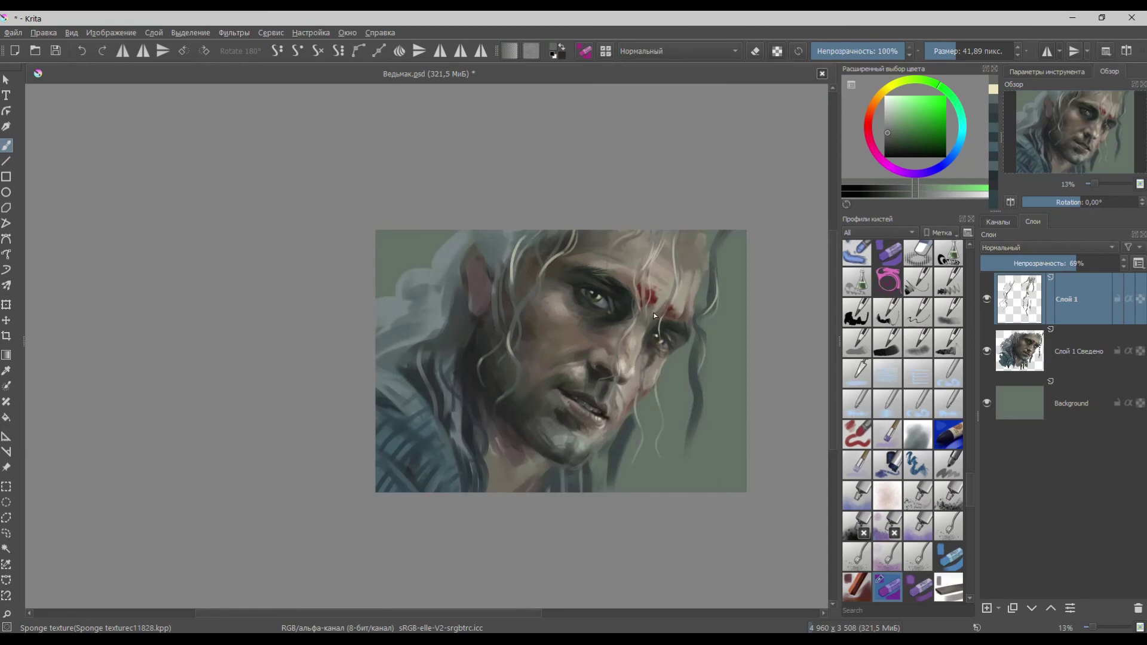
# - Paint light stubble strokes at the corner of the mouth and on the chin with a sampled greyish skin tone
pyautogui.scroll(3, 568, 406)
pyautogui.keyDown('ctrl'); pyautogui.click(571, 385); pyautogui.keyUp('ctrl')
pyautogui.scroll(1, 572, 385)
pyautogui.moveTo(568, 396); pyautogui.dragTo(566, 410)
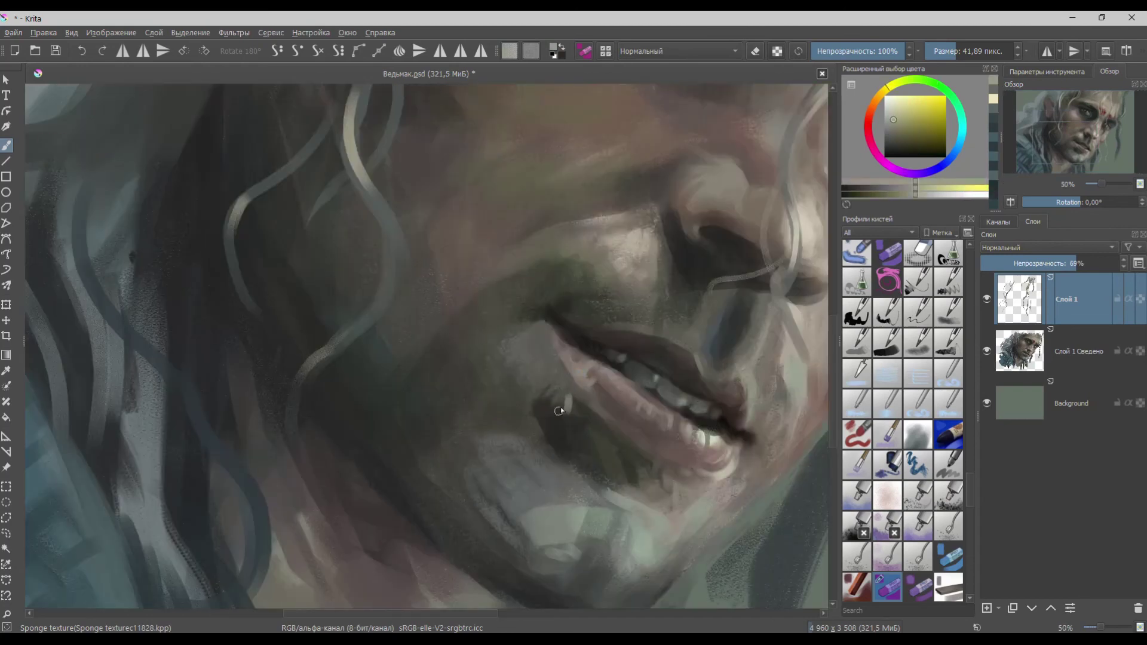
pyautogui.moveTo(582, 364)
pyautogui.mouseDown()
pyautogui.moveTo(551, 391)
pyautogui.moveTo(538, 381)
pyautogui.mouseUp()
pyautogui.moveTo(492, 482); pyautogui.dragTo(507, 475)
pyautogui.scroll(-1, 552, 317)
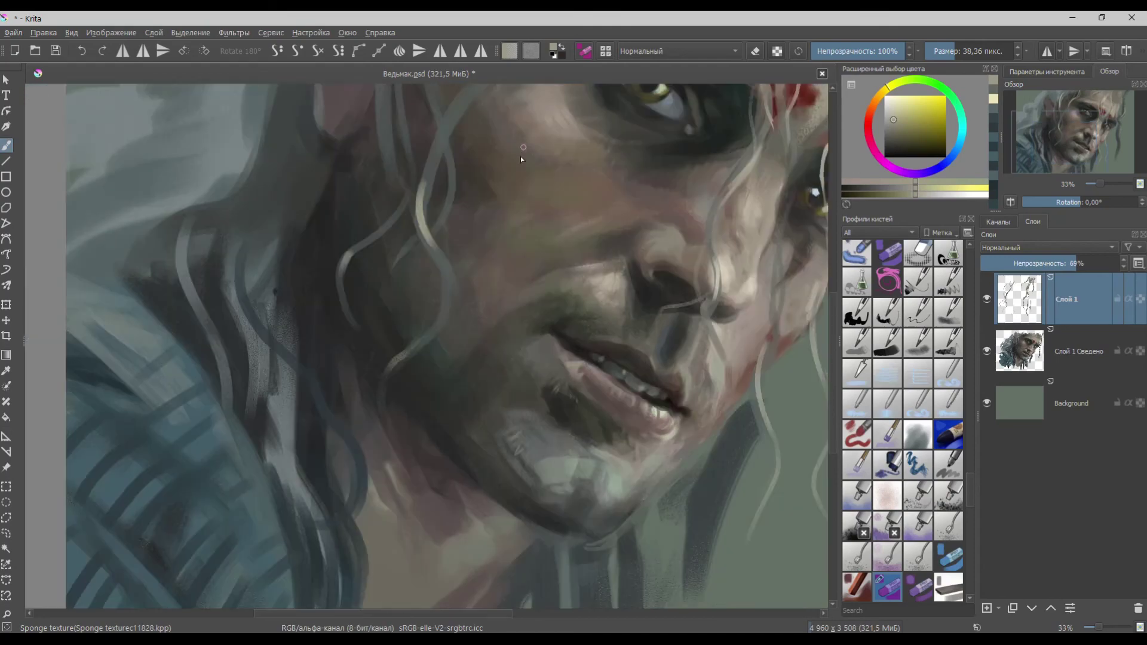
# - Sample a brown skin tone from the face and save the document
pyautogui.scroll(2, 525, 143)
pyautogui.keyDown('ctrl'); pyautogui.click(514, 247); pyautogui.keyUp('ctrl')
pyautogui.scroll(-5, 660, 271)
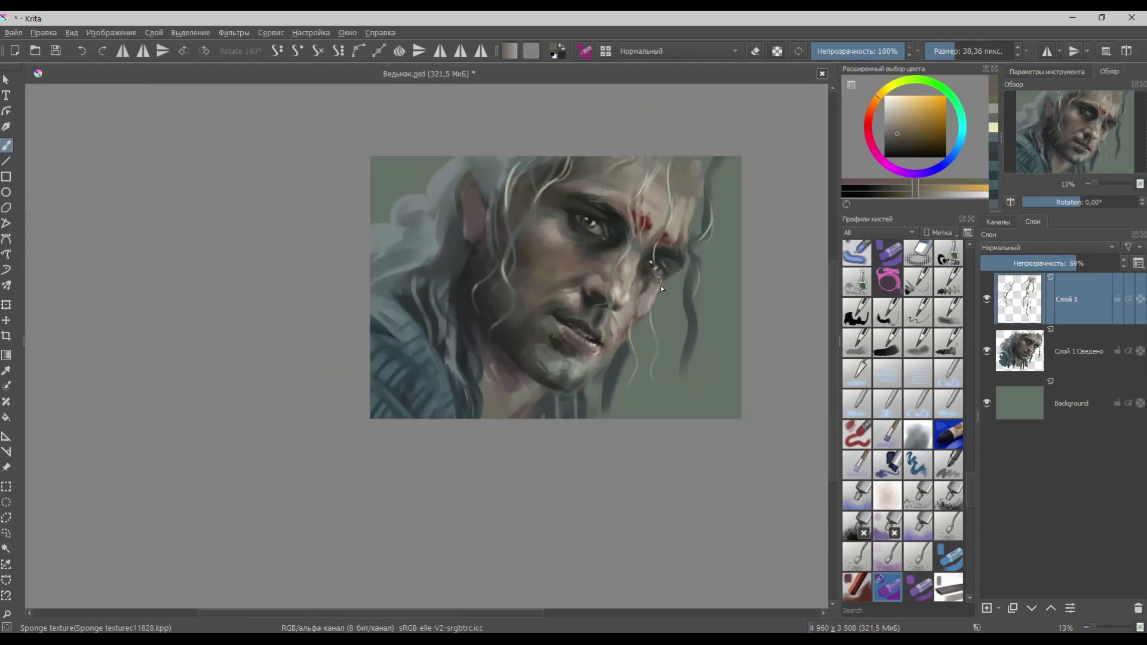
pyautogui.scroll(2, 651, 267)
pyautogui.hotkey('ctrl', 's')
pyautogui.scroll(-1, 661, 387)
pyautogui.scroll(1, 674, 297)
pyautogui.scroll(-1, 673, 298)
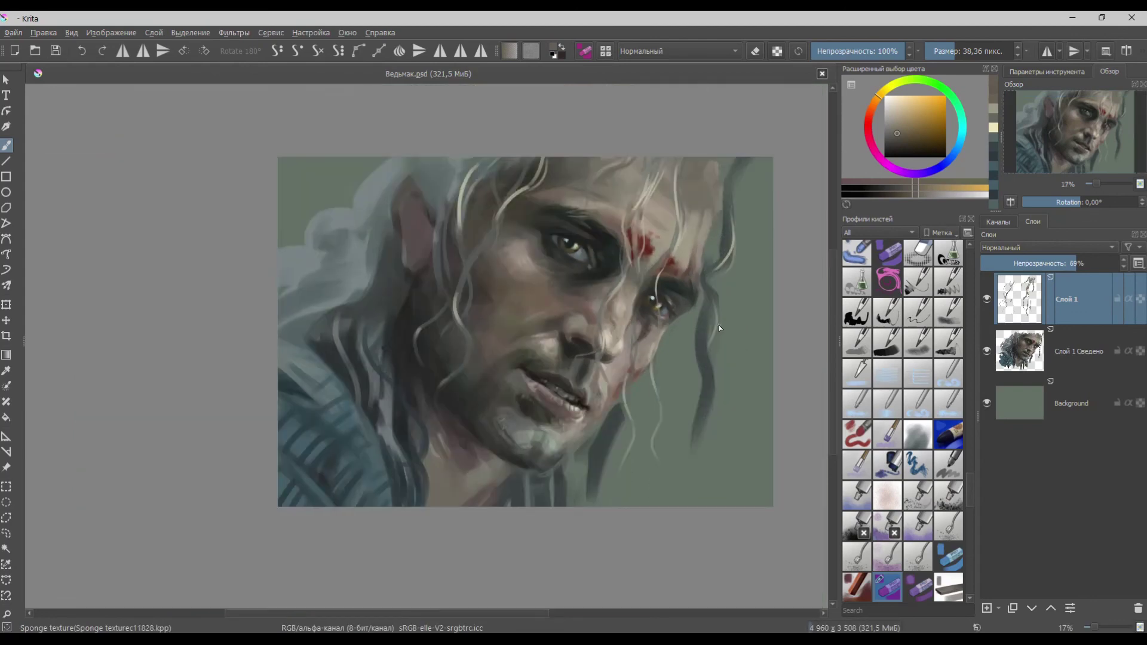